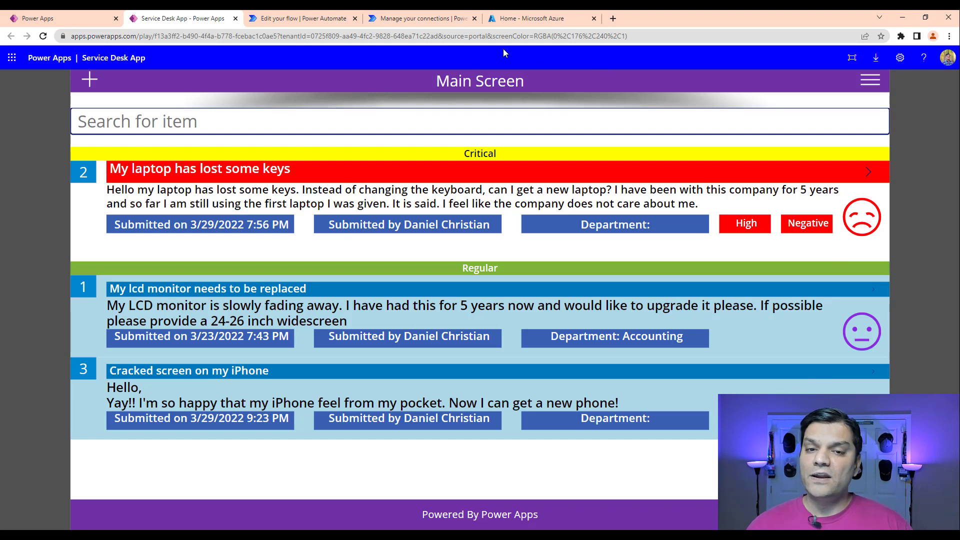
Look over the existing Service Desk Ticket Sentiment Analysis flow, and open the environment's list of connections in Power Automate
click(307, 19)
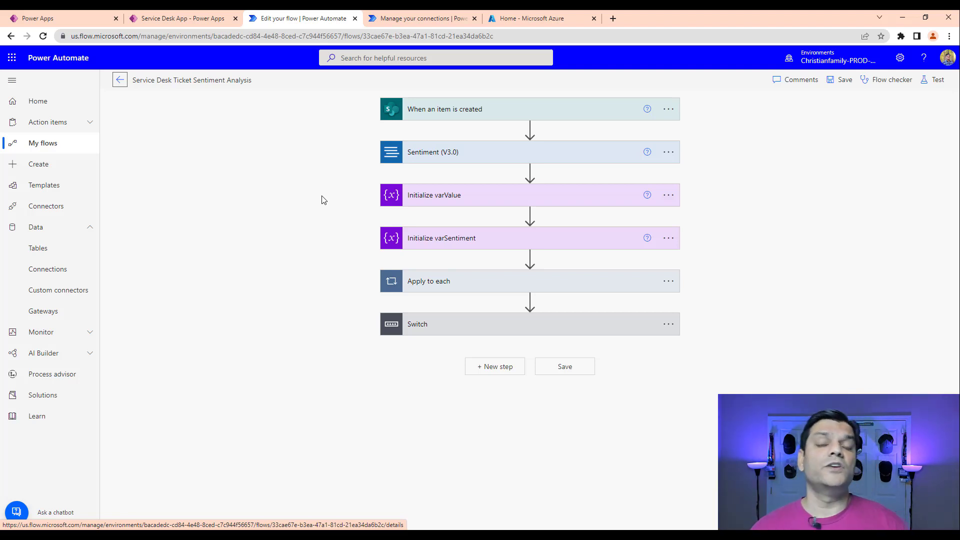
click(420, 19)
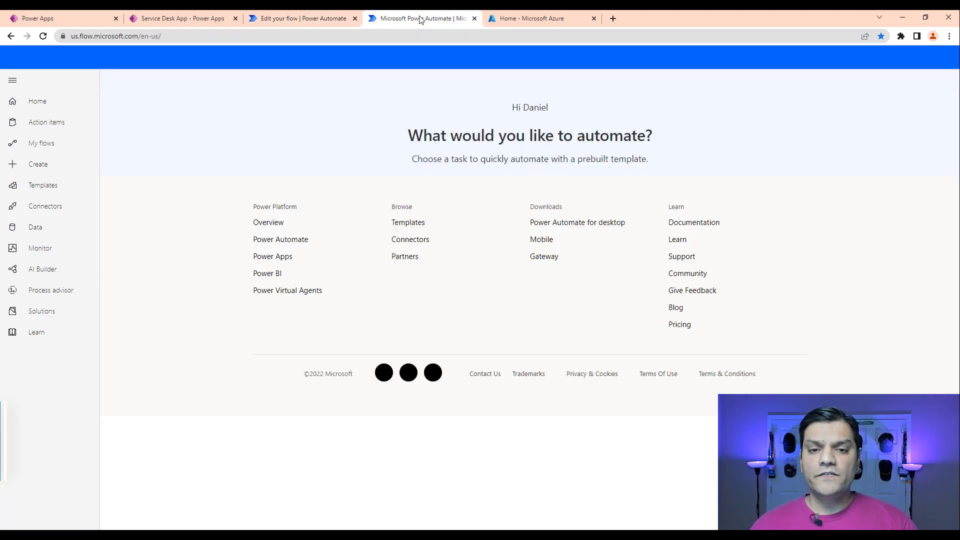
click(66, 229)
click(48, 268)
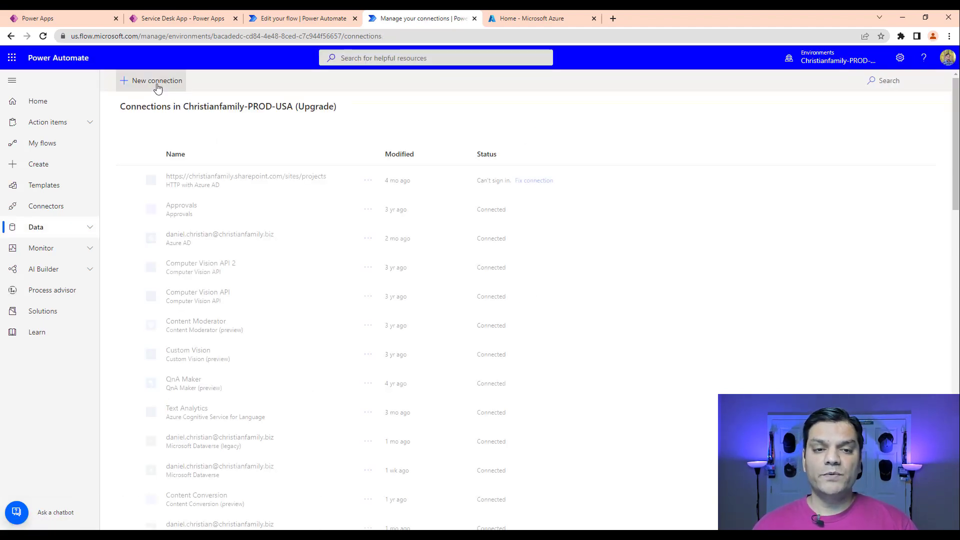
Search the new connection list for "cogni" and open the Azure Cognitive Service for Language connection form
click(158, 88)
click(913, 85)
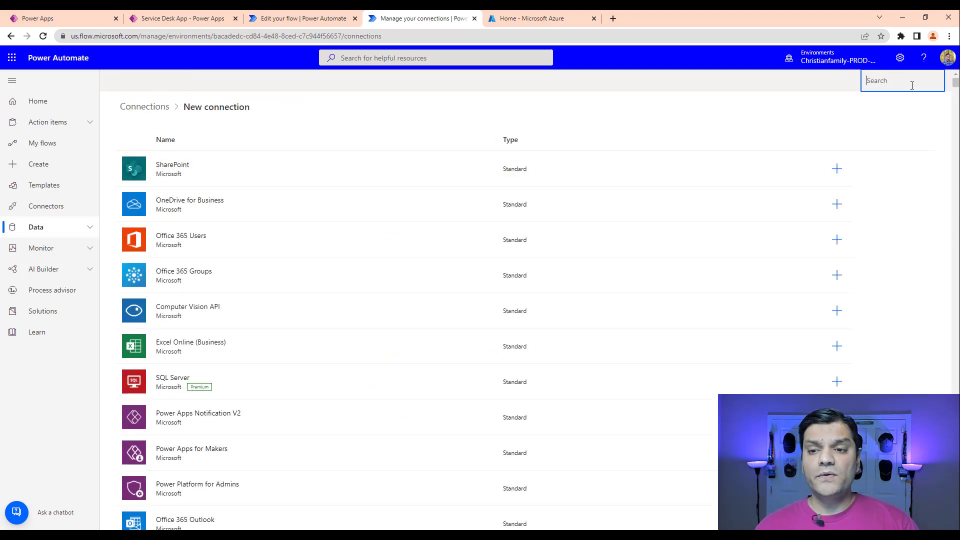
text(cogni)
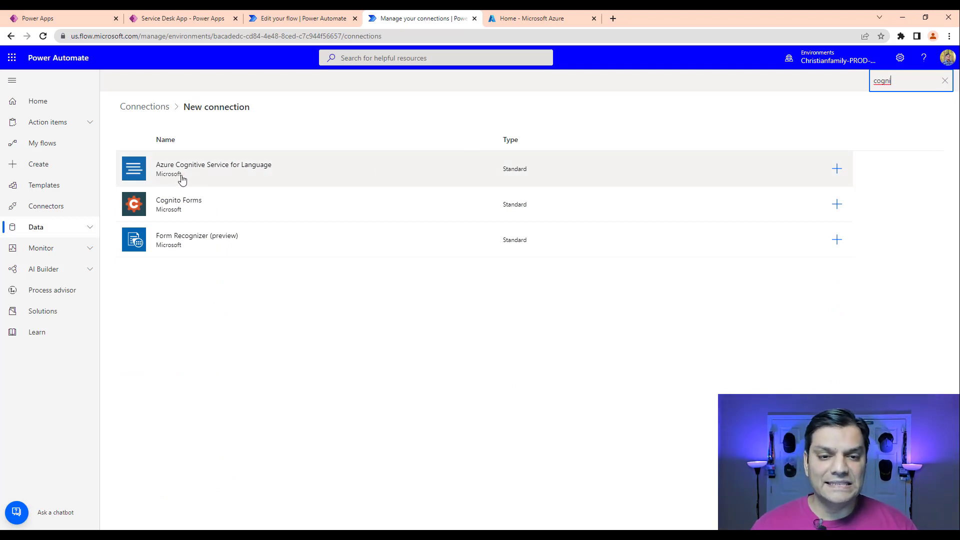
click(233, 170)
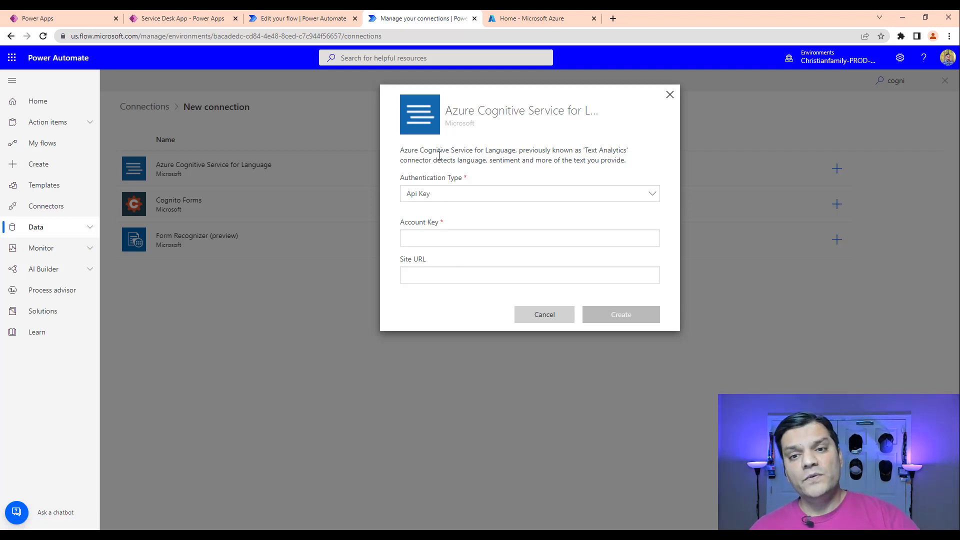
Switch to the Azure portal, search for "cogni" and open the list of all Cognitive Services resources
click(522, 23)
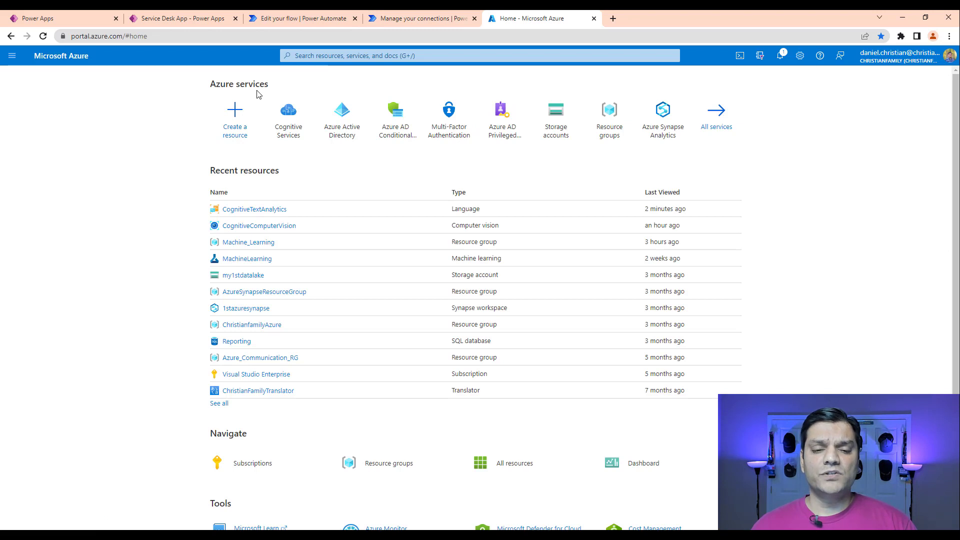
click(382, 55)
text(cogni)
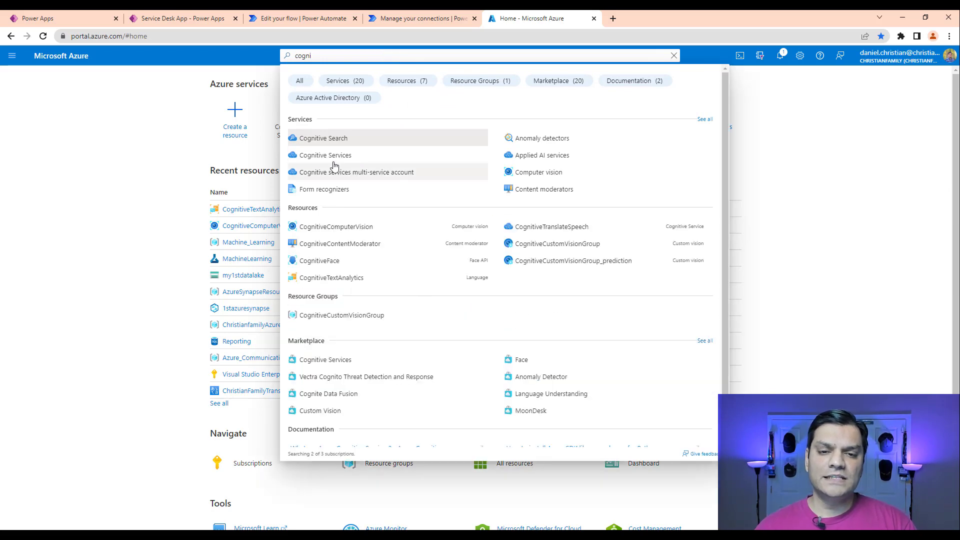
click(140, 146)
click(286, 136)
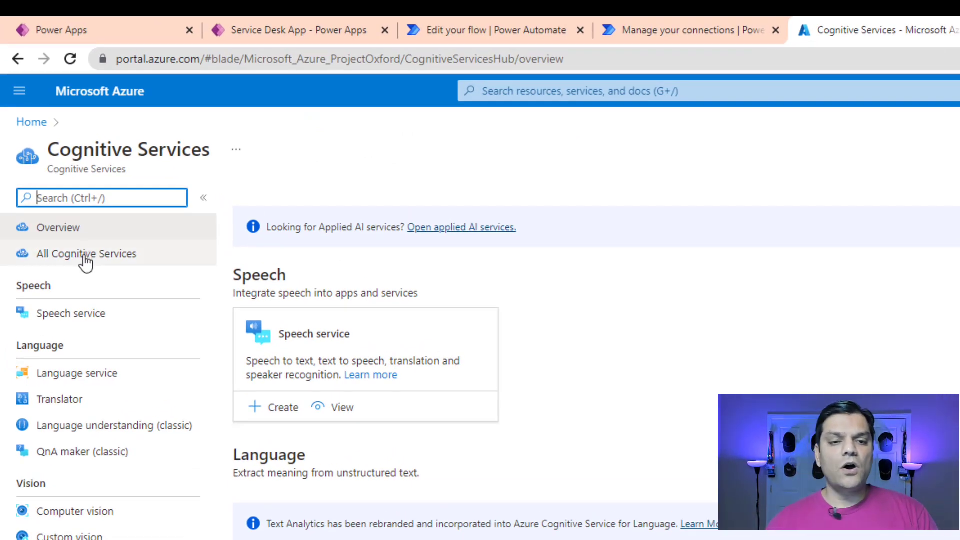
click(88, 257)
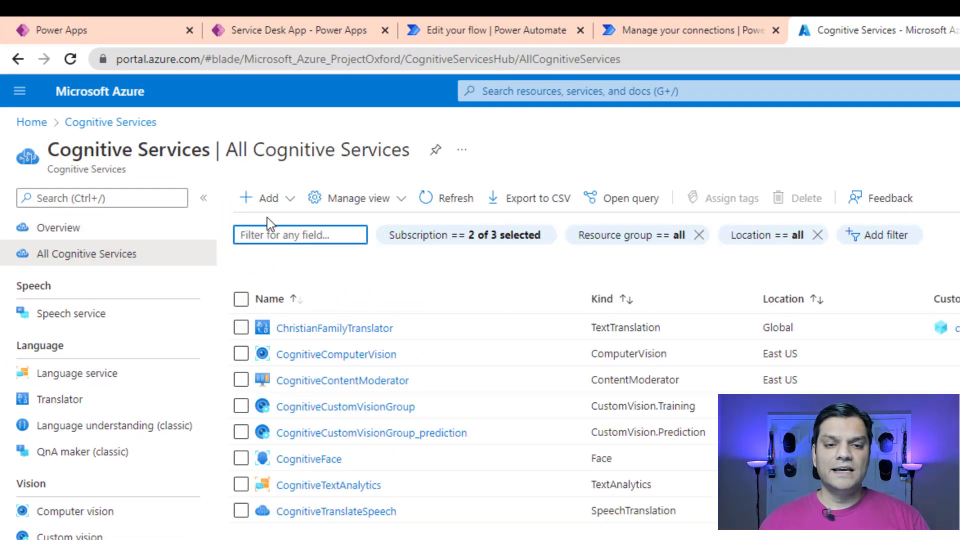
Open the creation form for a Language resource, keeping only the default features
click(266, 200)
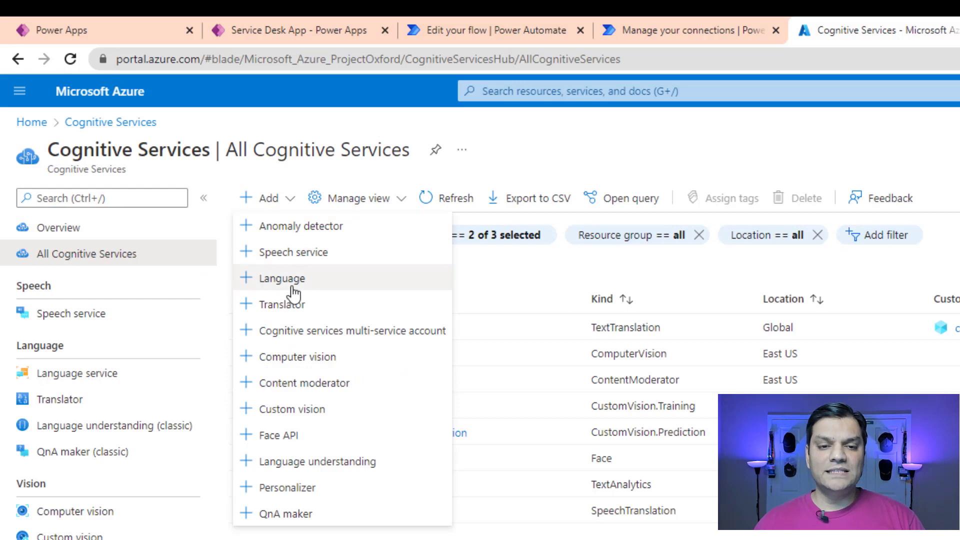
click(263, 287)
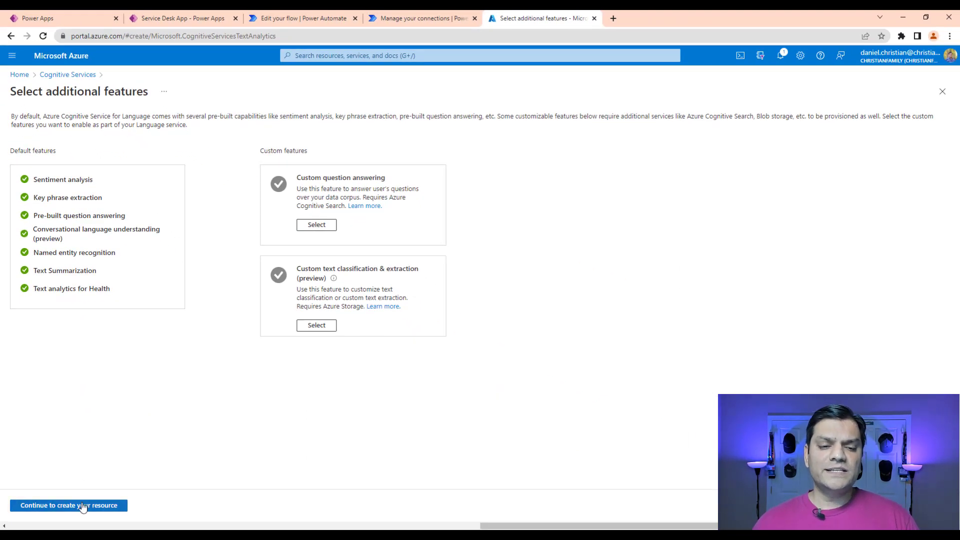
click(83, 506)
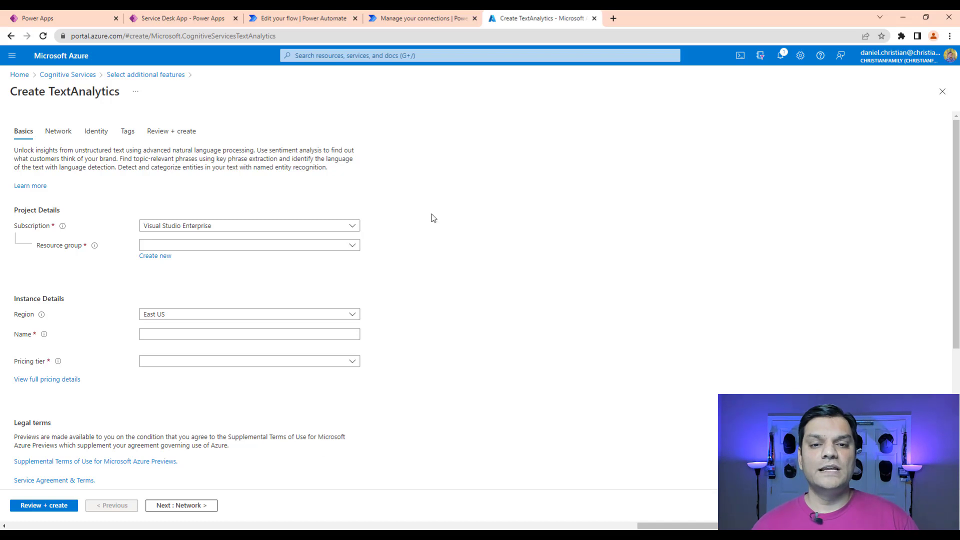
Compare the Azure creation form with the connection's account key and site URL fields, and cancel the new connection in Power Automate
click(438, 20)
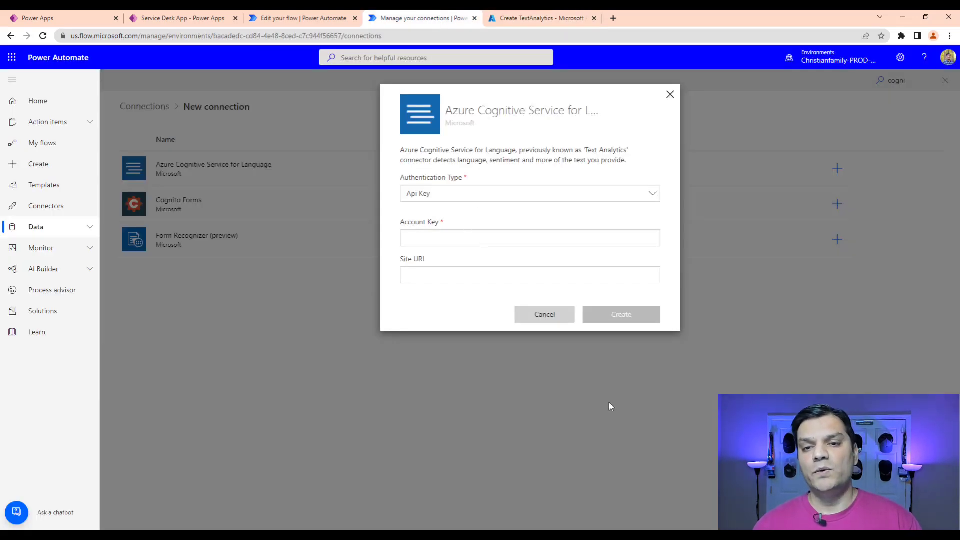
click(558, 20)
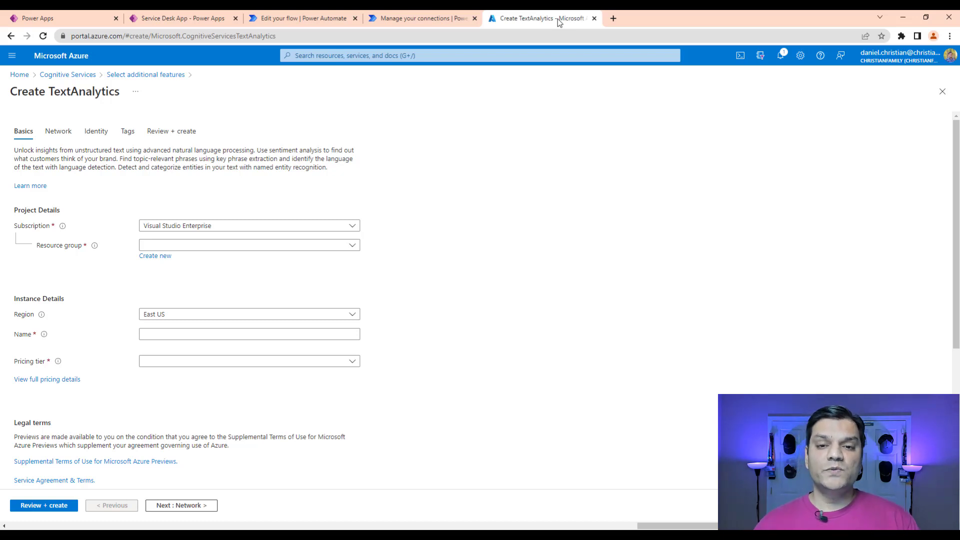
click(449, 21)
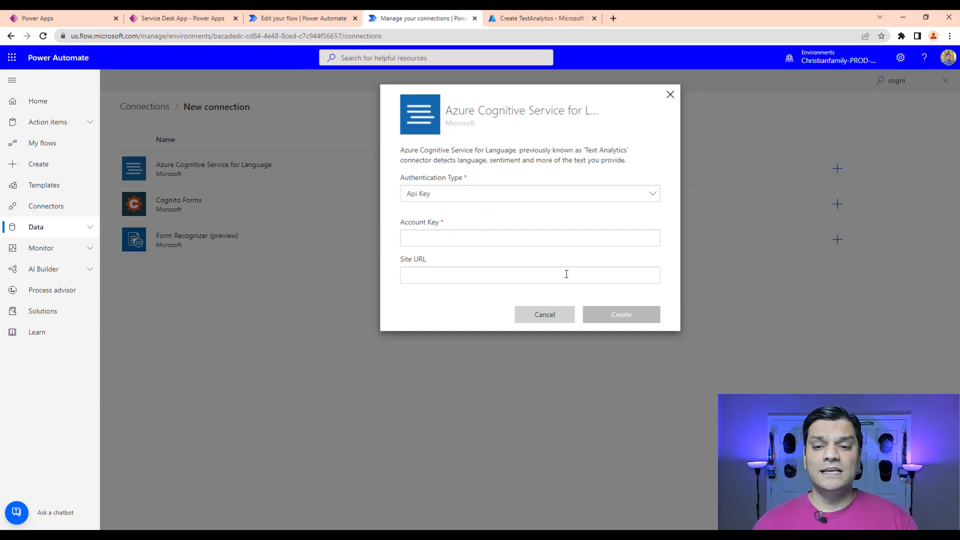
click(554, 314)
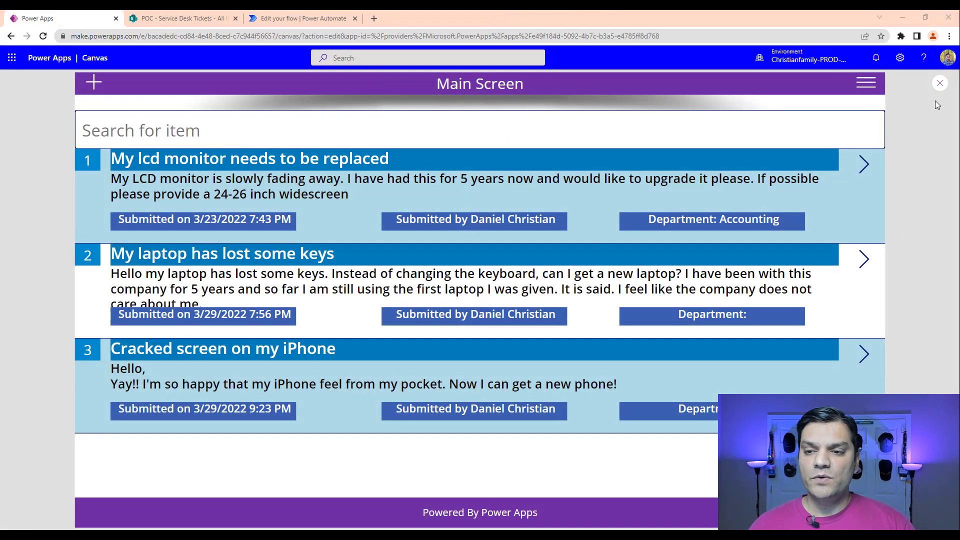
Leave the app preview in Power Apps and bring up the Sentiment Score and Sentiment columns of the Service Desk Tickets SharePoint list
click(940, 85)
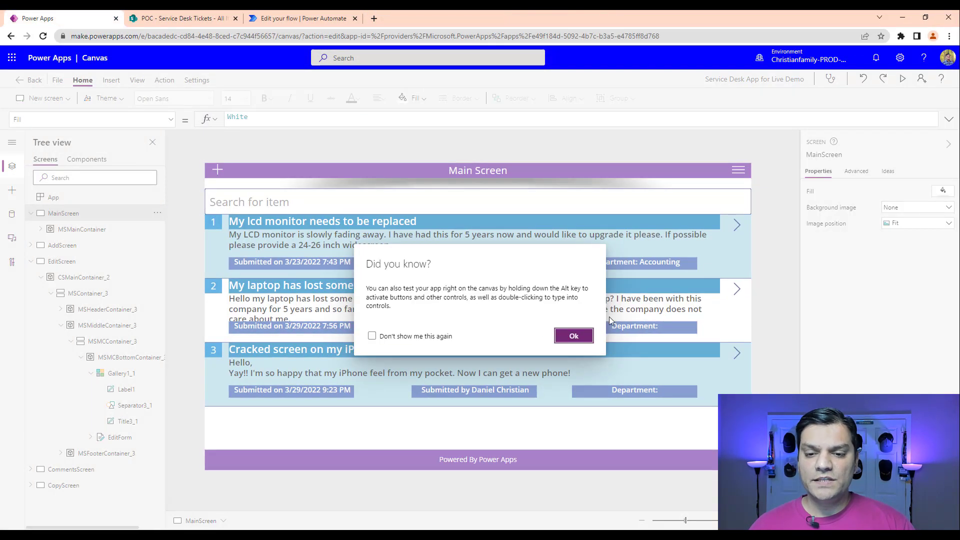
click(574, 336)
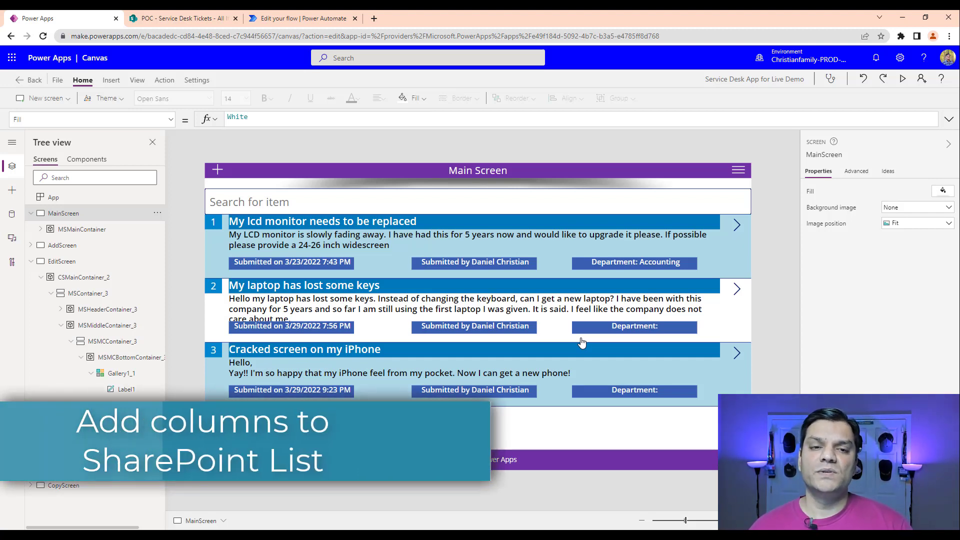
click(149, 22)
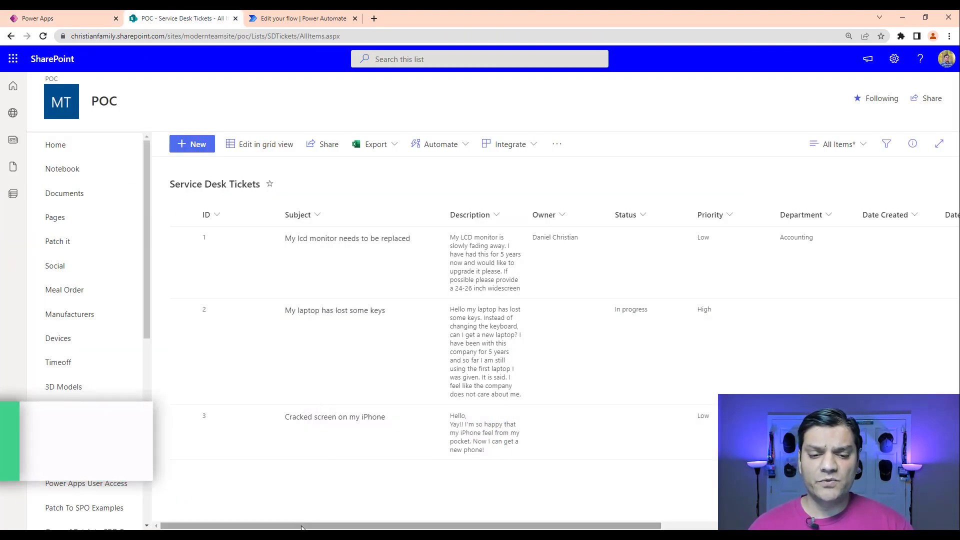
drag(302, 528, 592, 527)
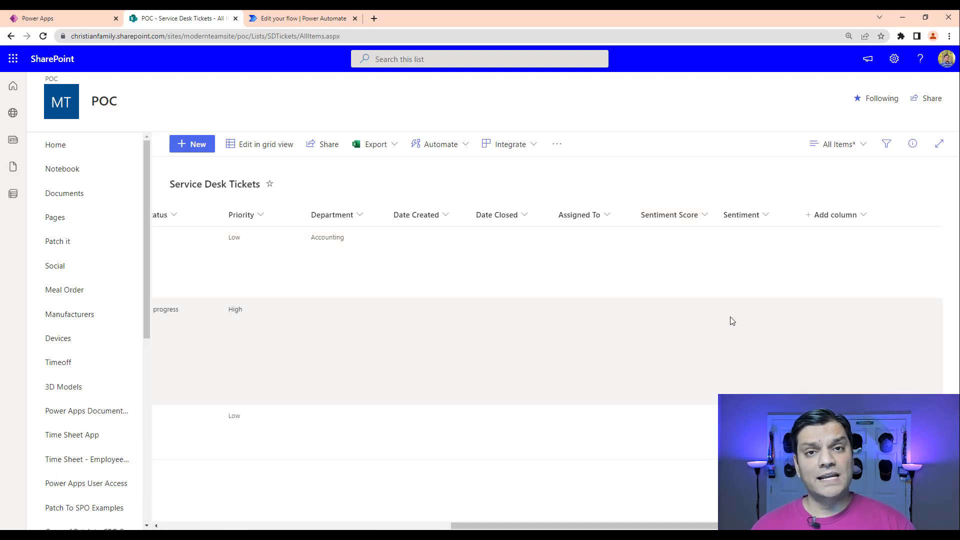
Examine the column types and the Sentiment Score column's definition in the Service Desk Tickets list settings, and return to the list
click(895, 59)
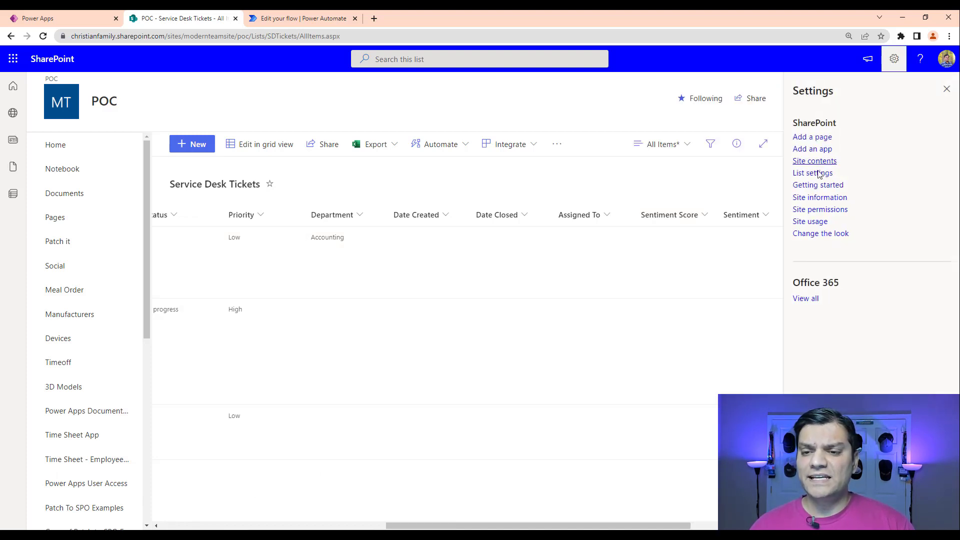
click(818, 173)
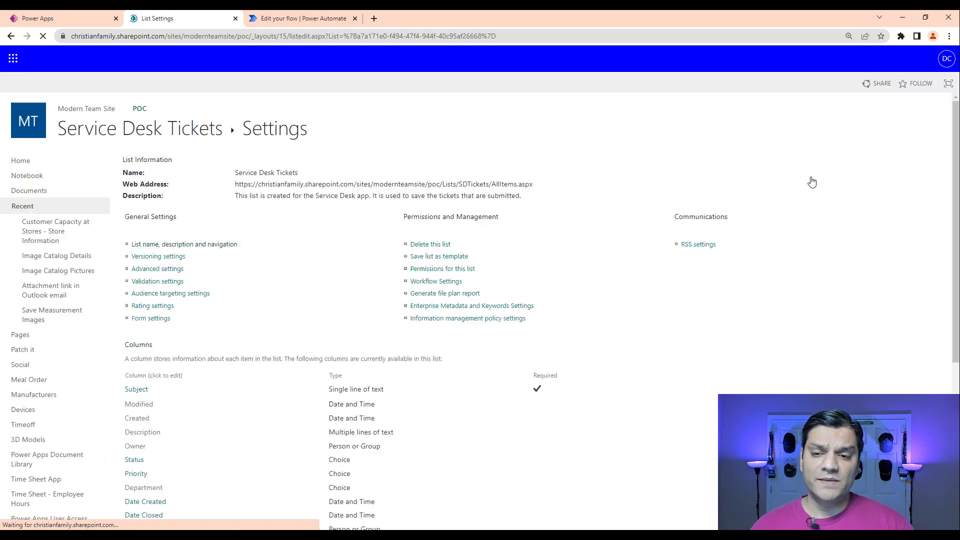
scroll(377, 388, down, 3)
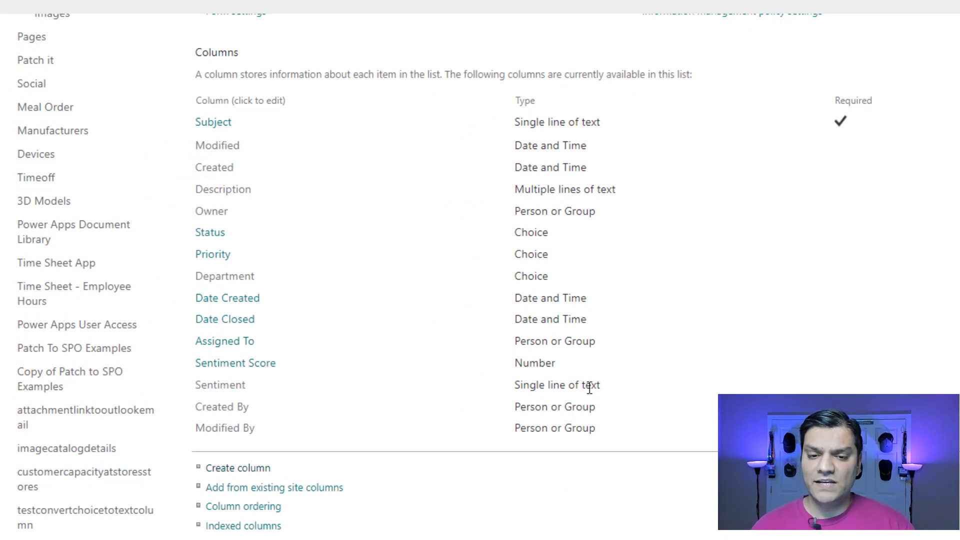
click(235, 364)
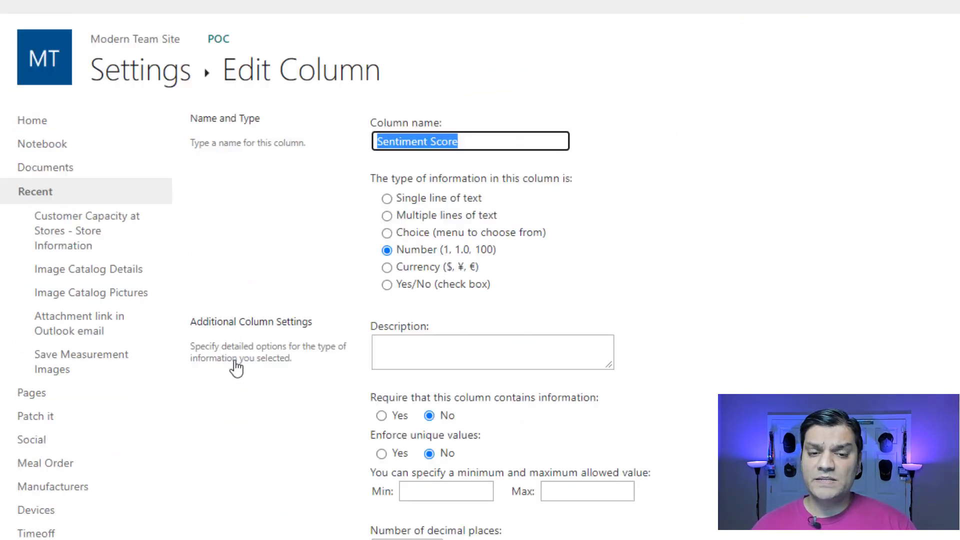
scroll(409, 509, down, 1)
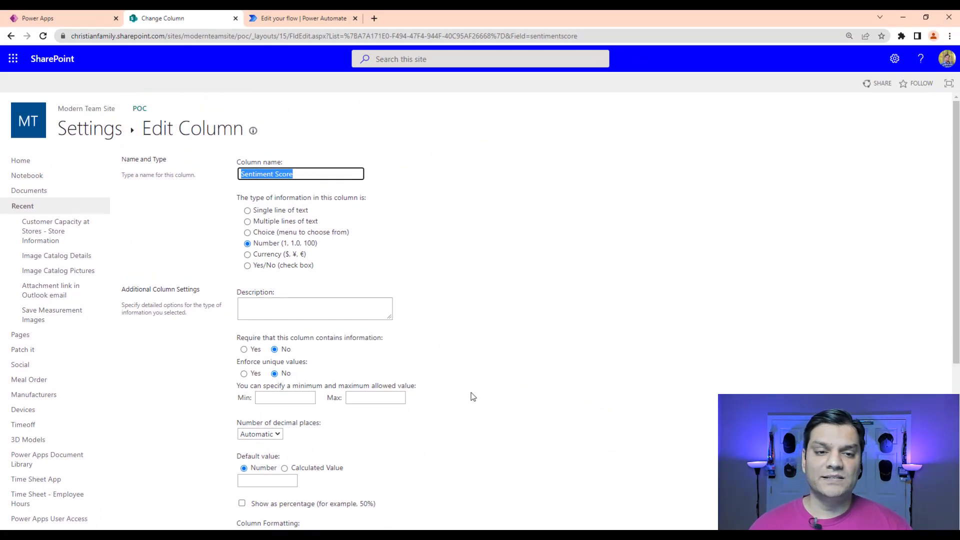
click(87, 131)
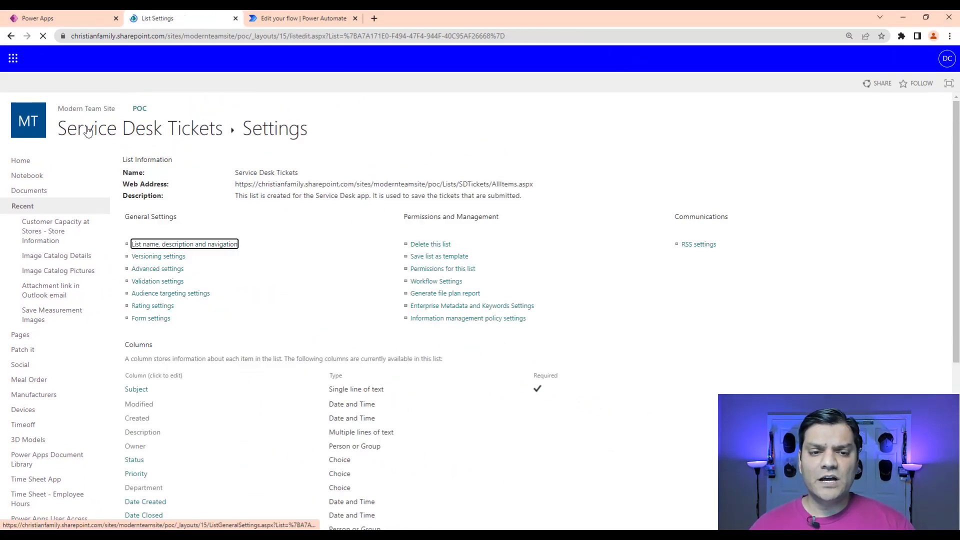
click(132, 134)
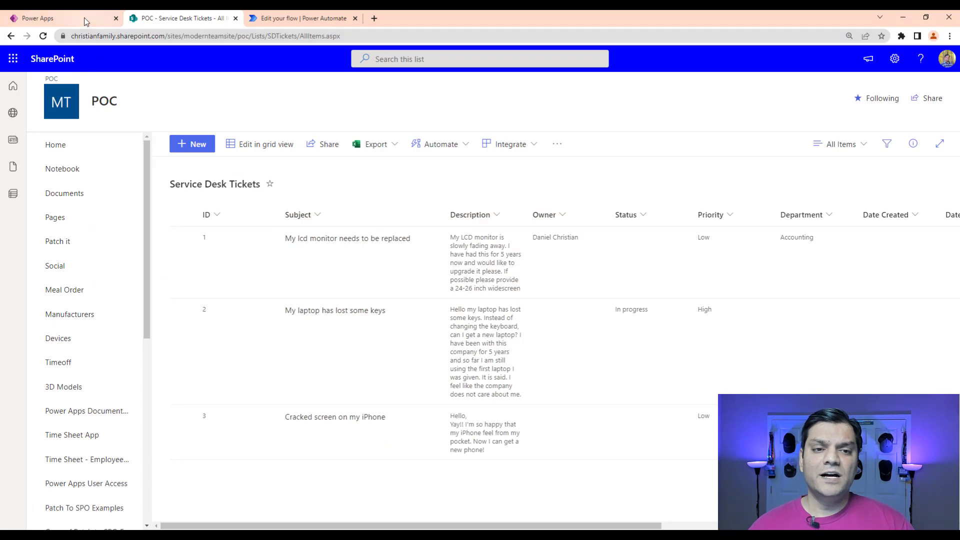
Switch to Power Apps and refresh the Service Desk Tickets data source in the app
click(84, 21)
click(12, 214)
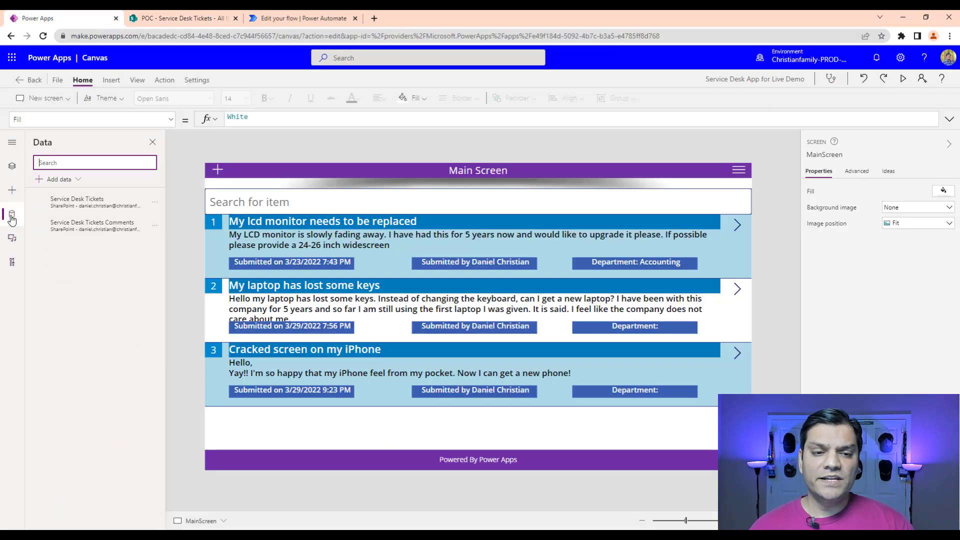
click(155, 202)
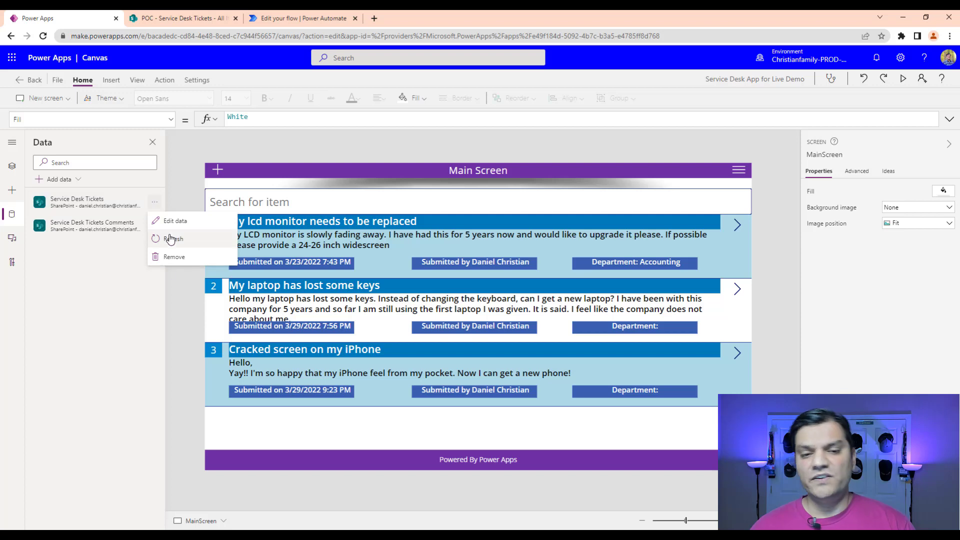
click(168, 310)
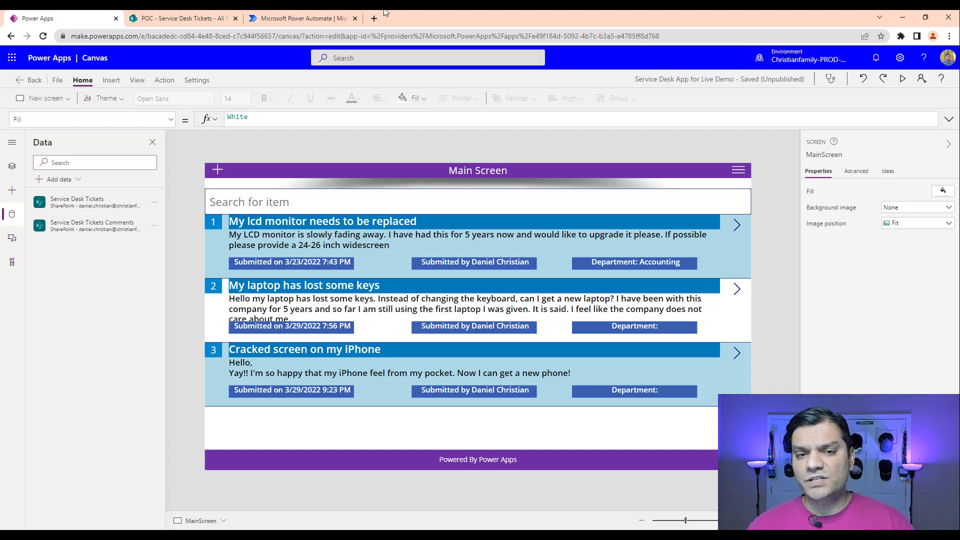
Switch to Power Automate and create a blank automated cloud flow, skipping the name and trigger choice
click(315, 24)
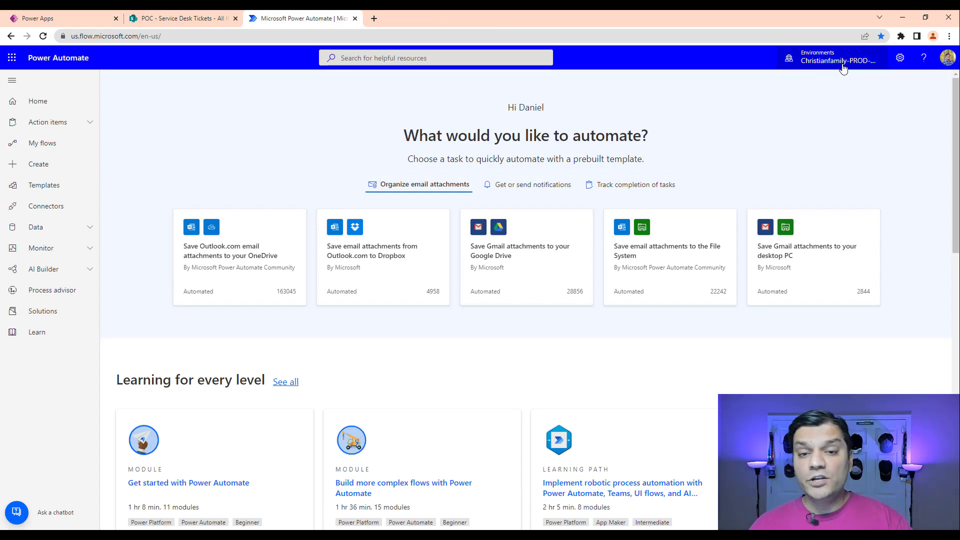
click(62, 165)
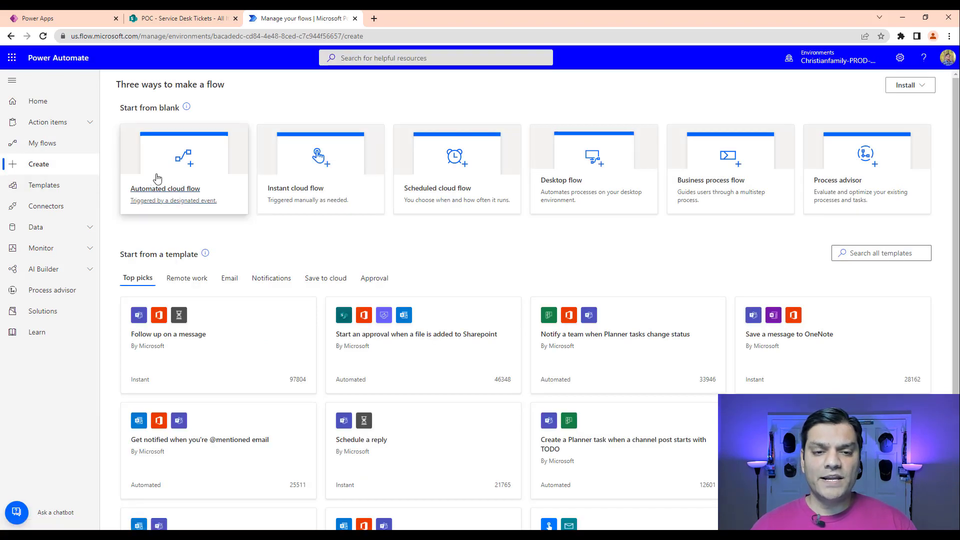
click(157, 179)
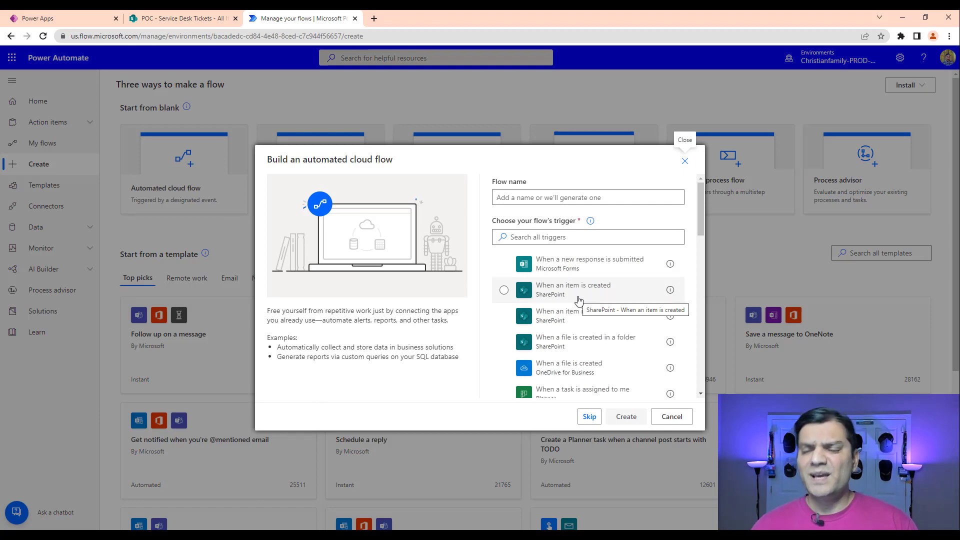
click(588, 417)
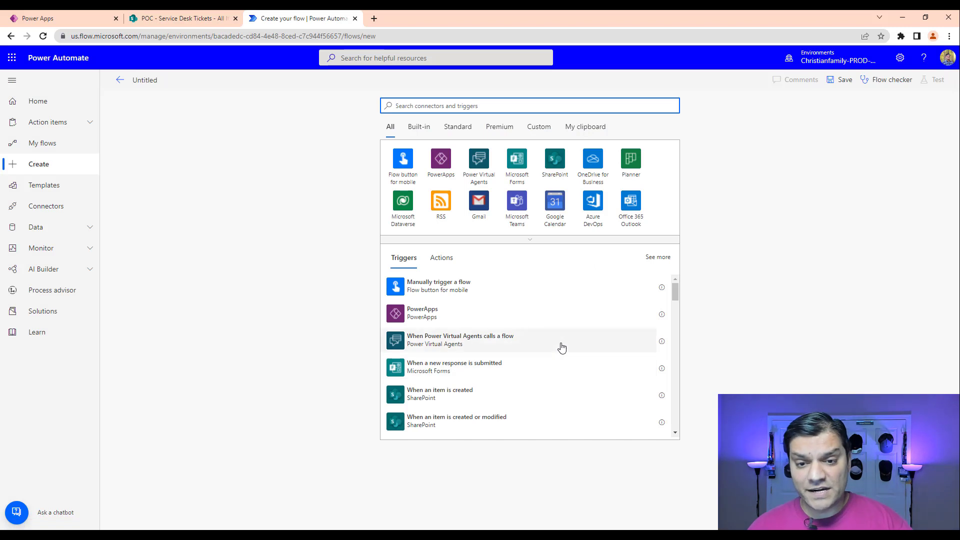
Start the flow with SharePoint's When an item is created trigger, name it "Service desk ticket sentiment analysis demo" and try to save it
click(557, 170)
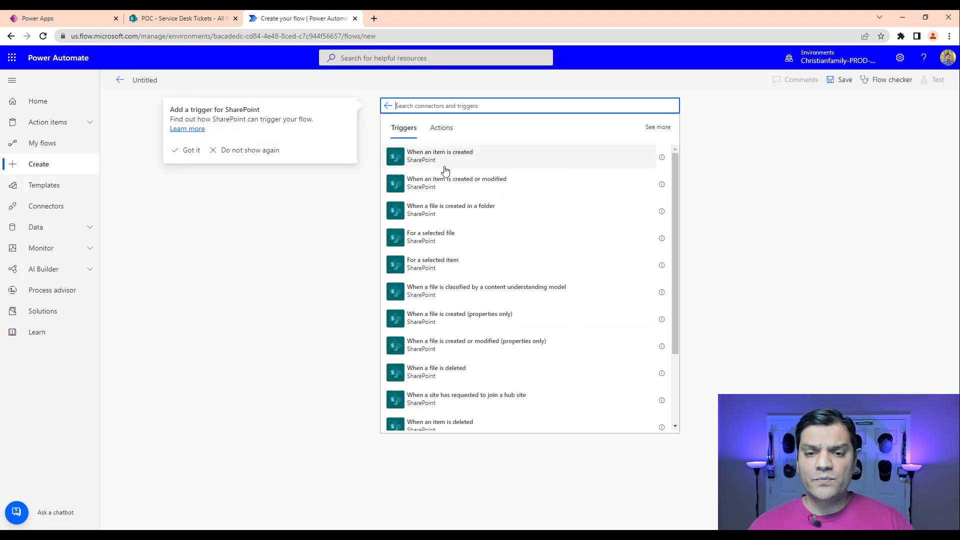
click(456, 169)
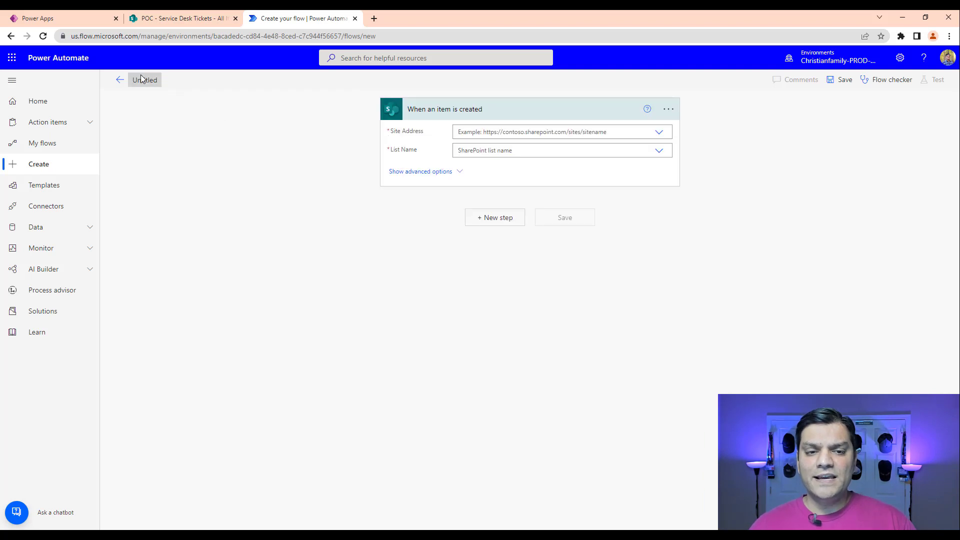
click(200, 83)
text(Service)
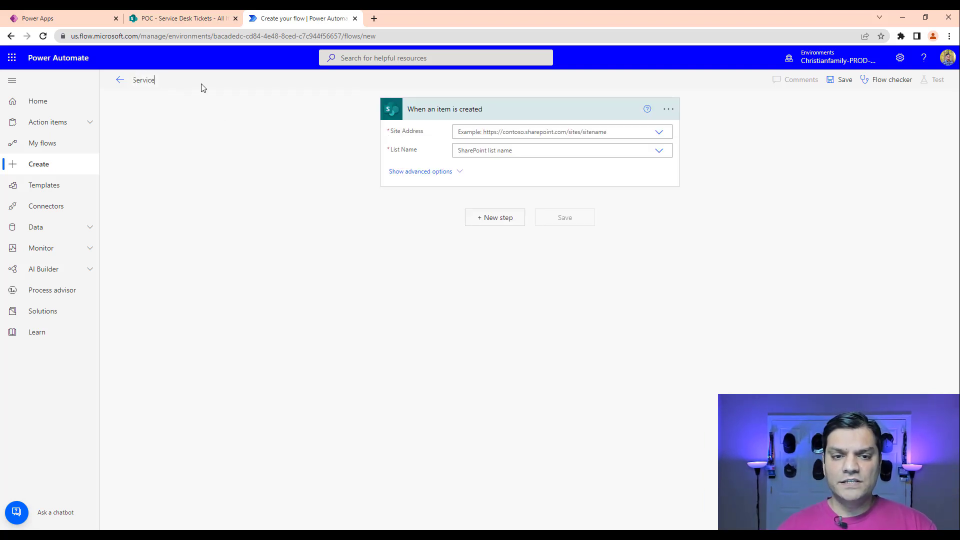
text( desk)
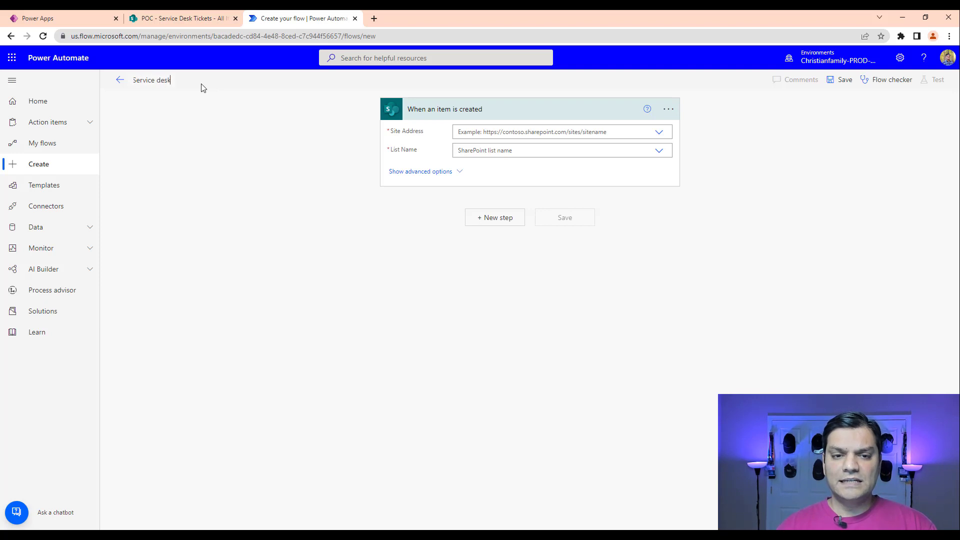
text( ticket ser)
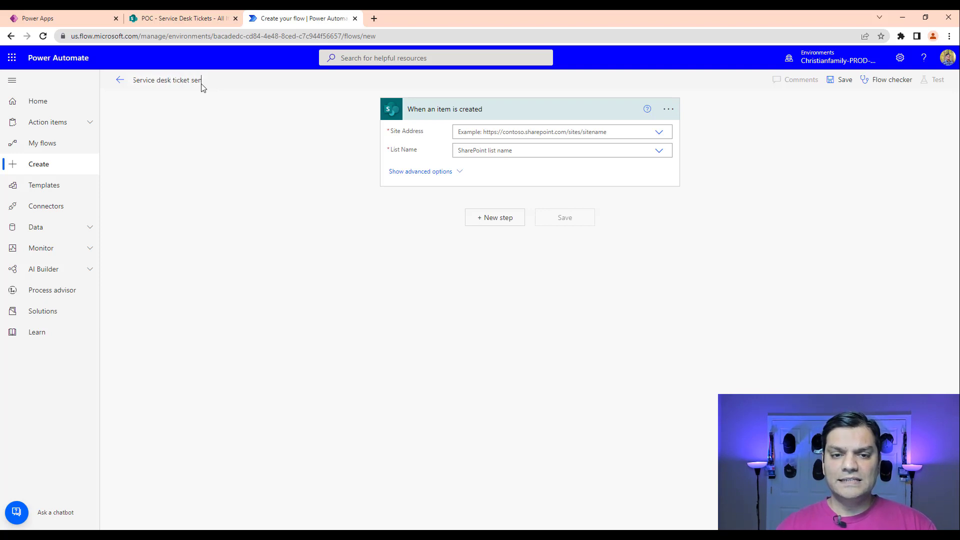
key(BackSpace)
text(ntiment analysis )
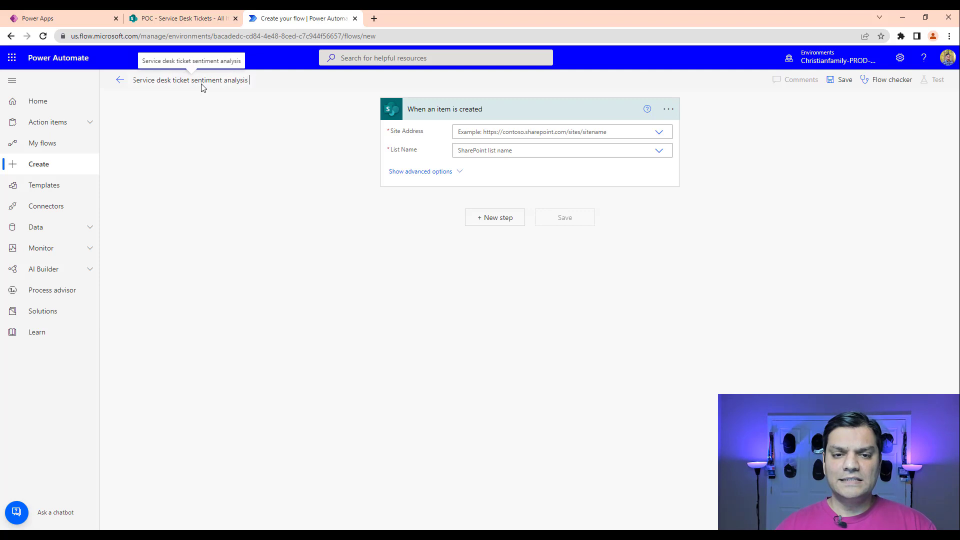
text(demo)
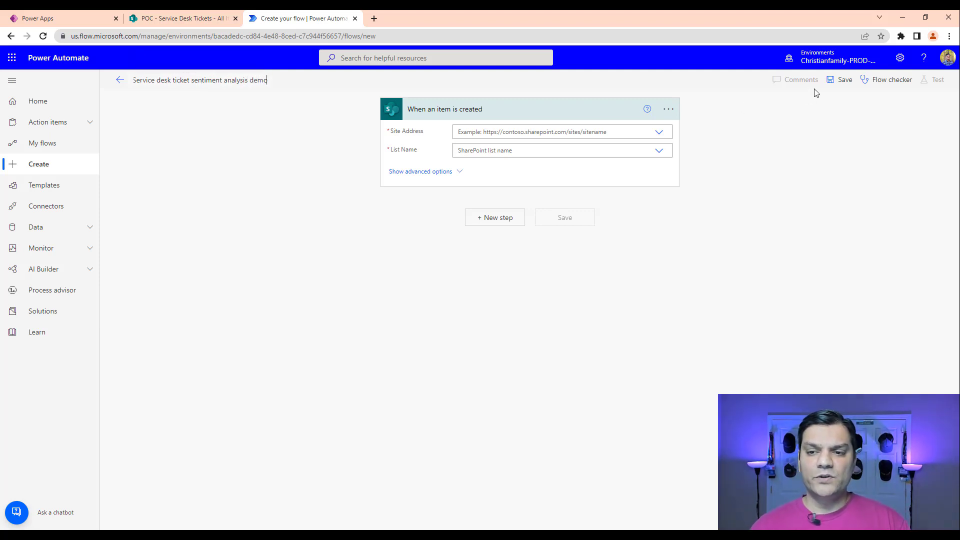
click(845, 80)
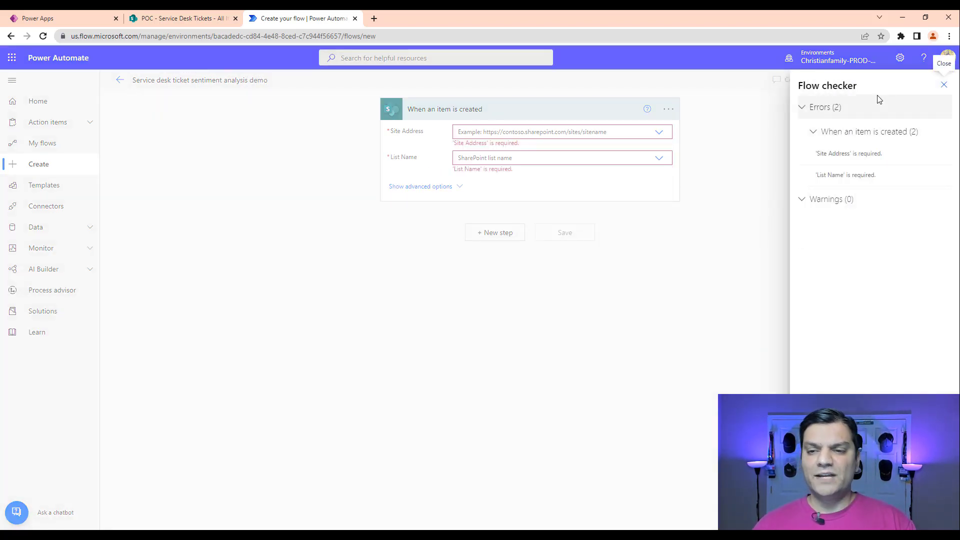
click(944, 85)
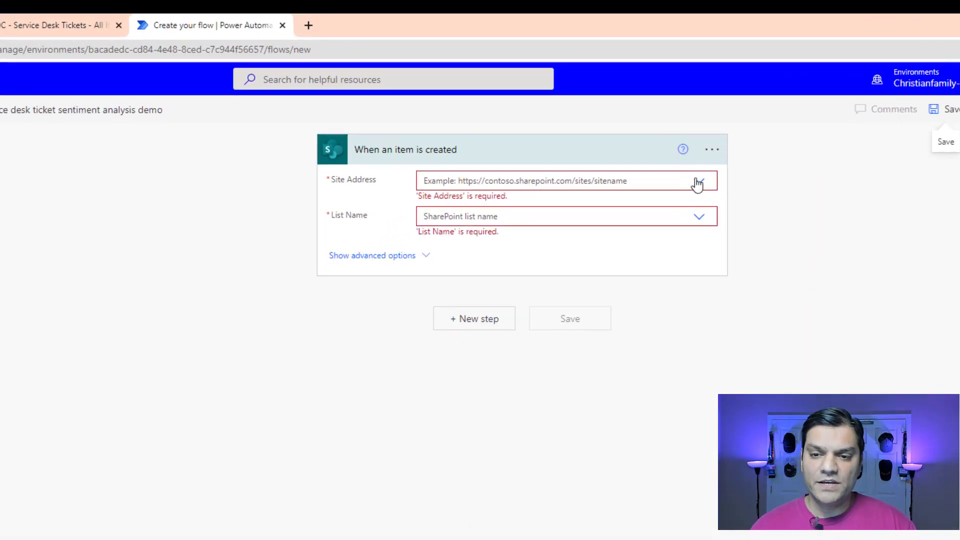
Point the When an item is created trigger at the POC site and the Service Desk Tickets list, and collapse its card
click(700, 183)
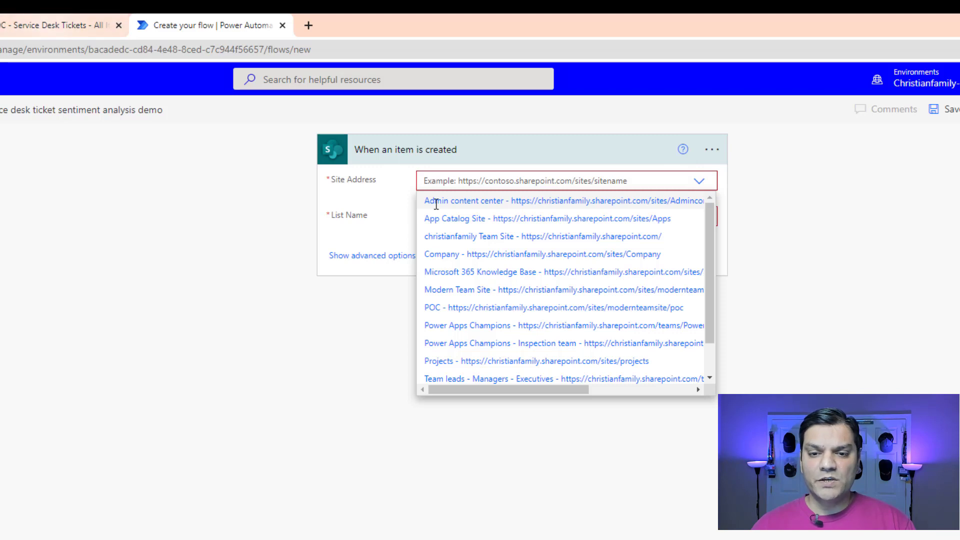
click(471, 311)
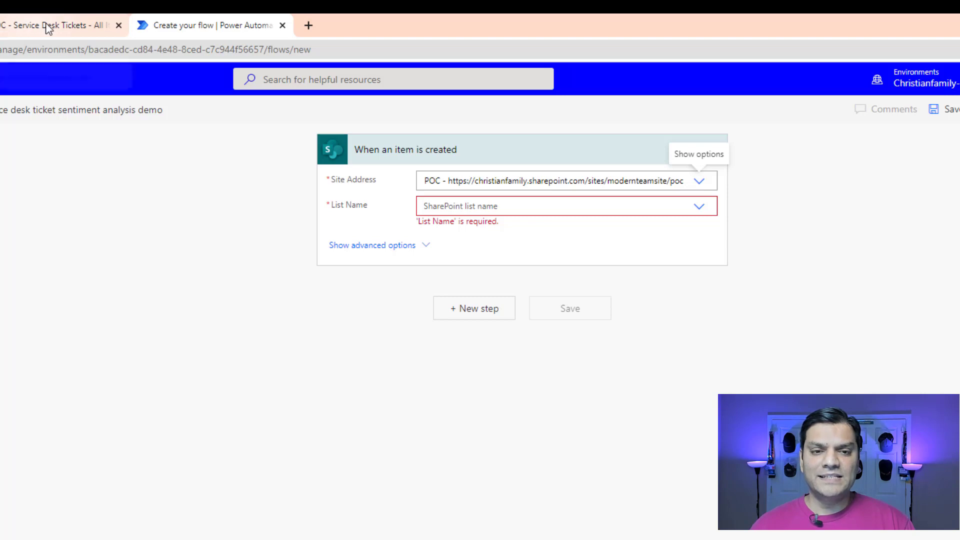
click(700, 207)
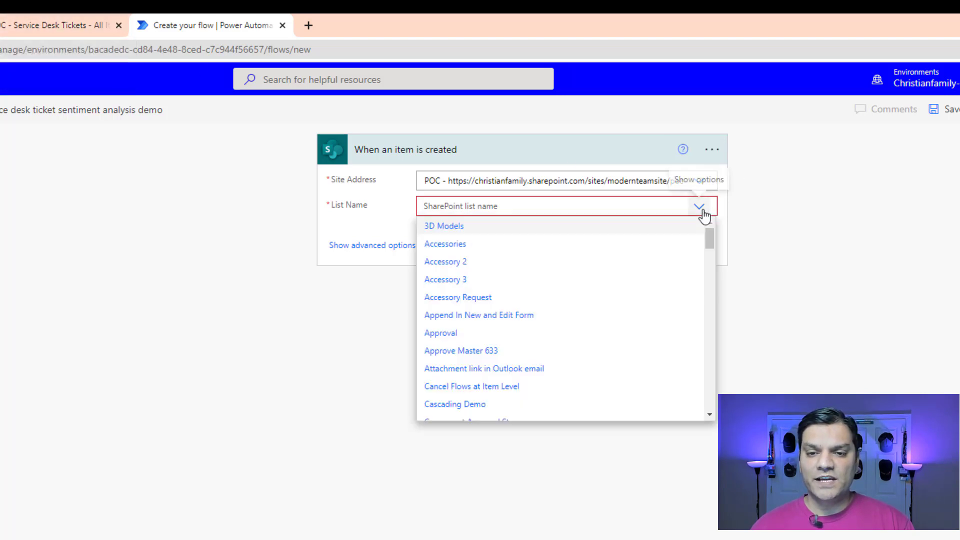
drag(710, 248, 709, 397)
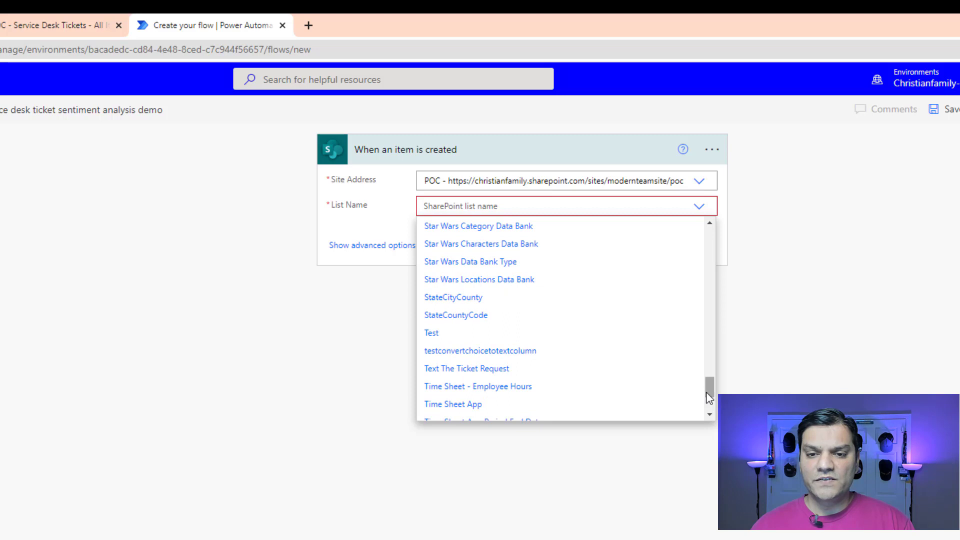
click(584, 203)
text(seri)
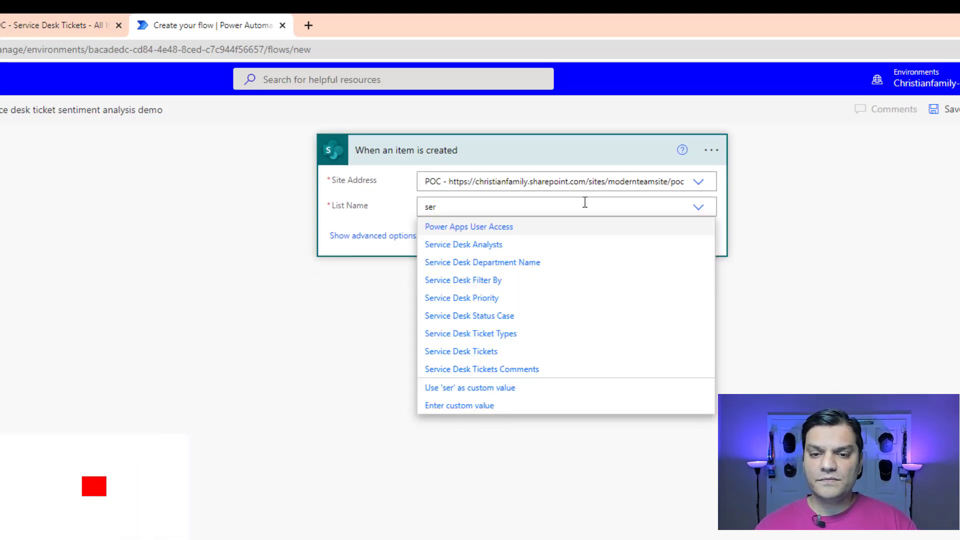
click(500, 352)
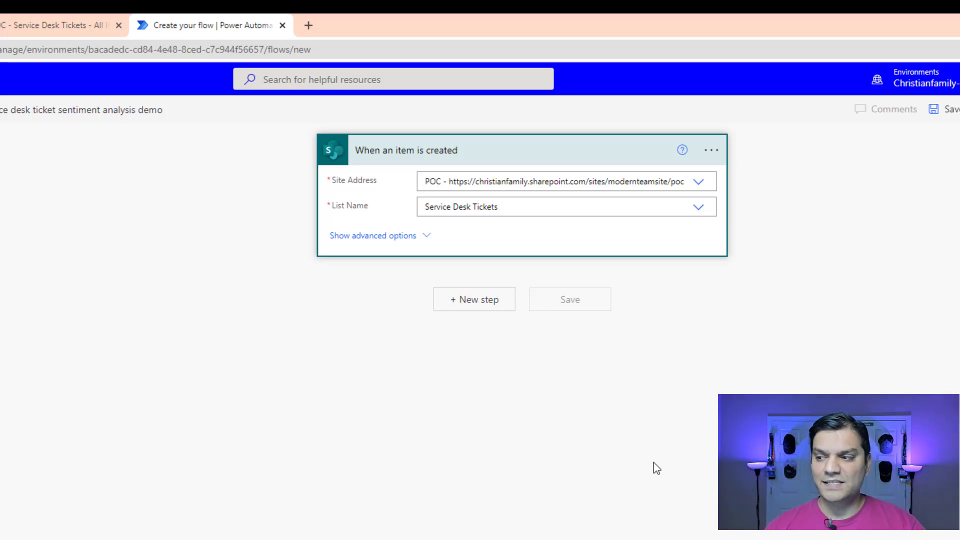
click(402, 152)
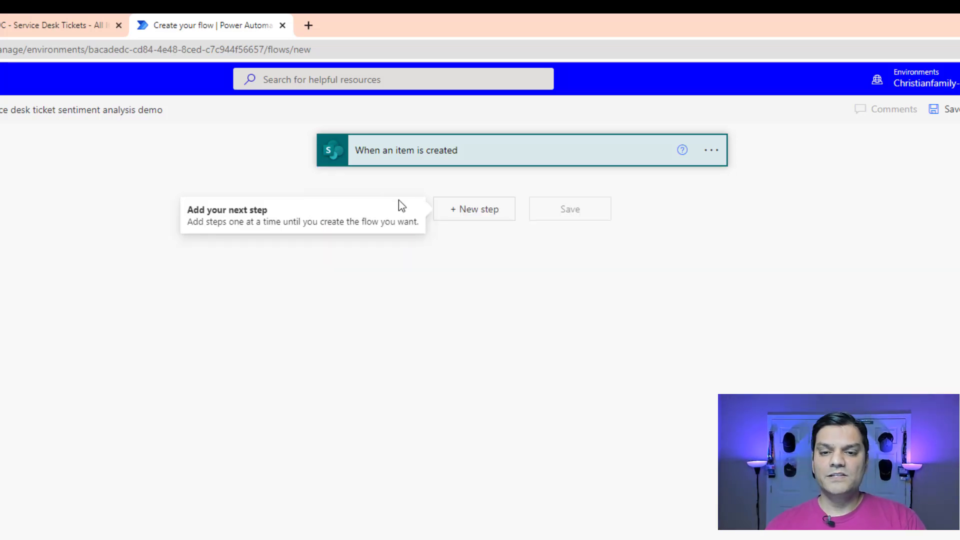
Add the Sentiment (V3.0) action from Azure Cognitive Service for Language after the trigger
click(476, 216)
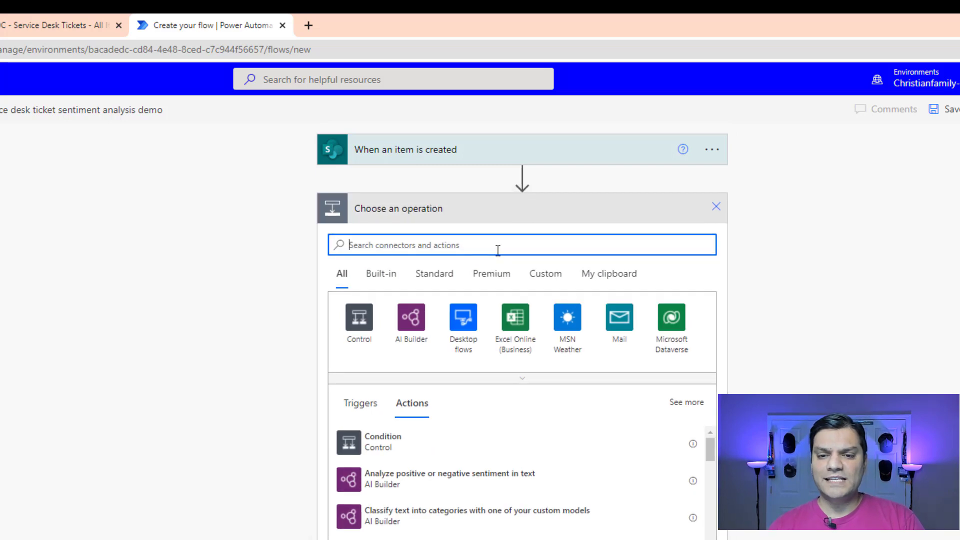
text(senti)
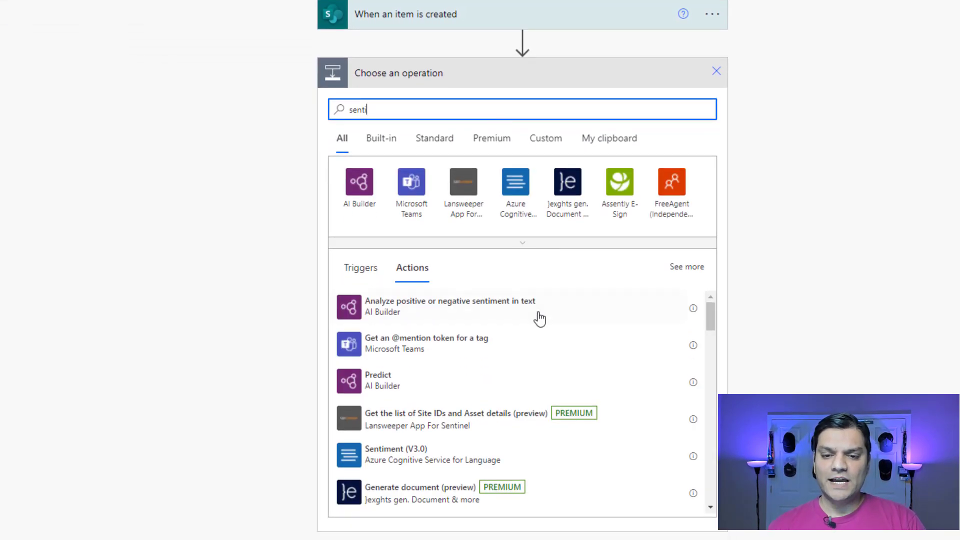
click(405, 469)
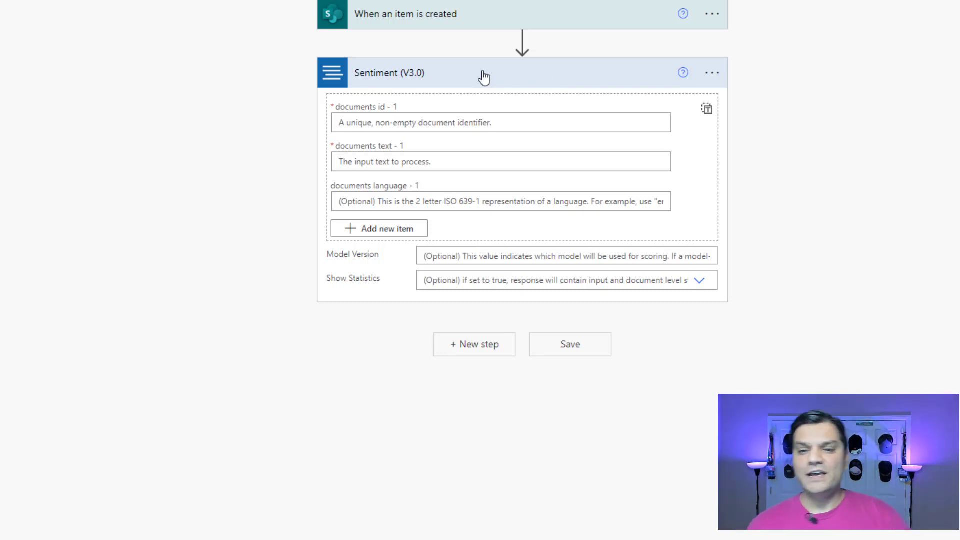
Set the Sentiment action's documents id to 1 and its documents text to the ticket's Description dynamic content, and save the flow
click(367, 126)
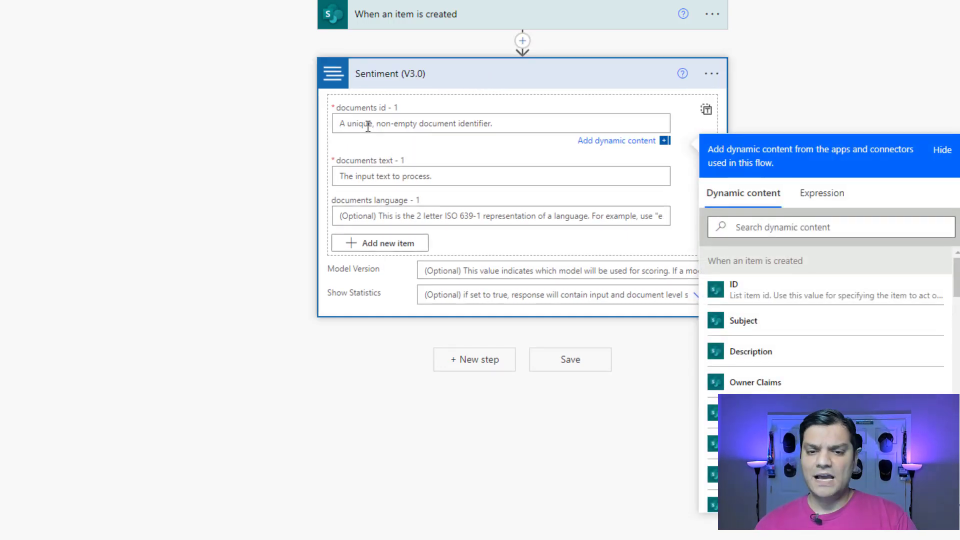
text(1)
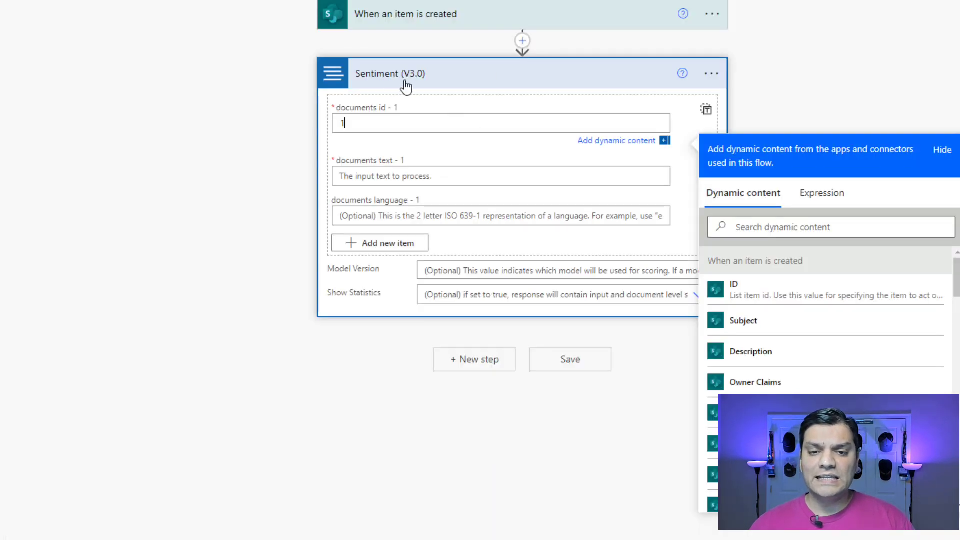
click(379, 177)
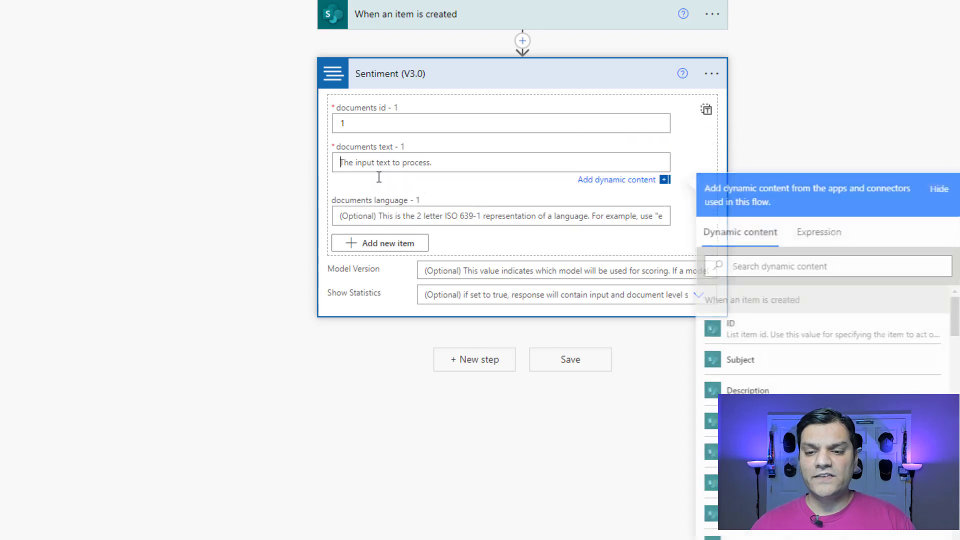
click(771, 389)
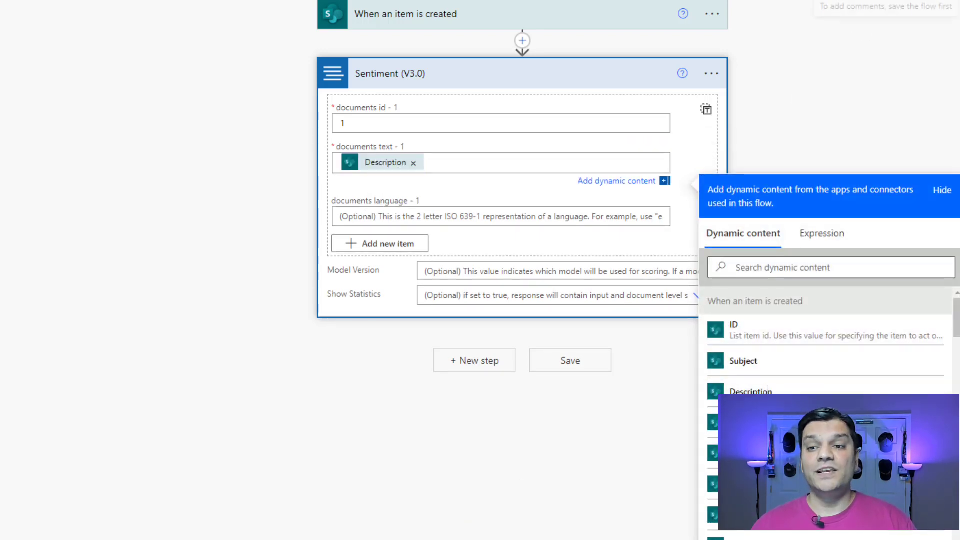
click(955, 123)
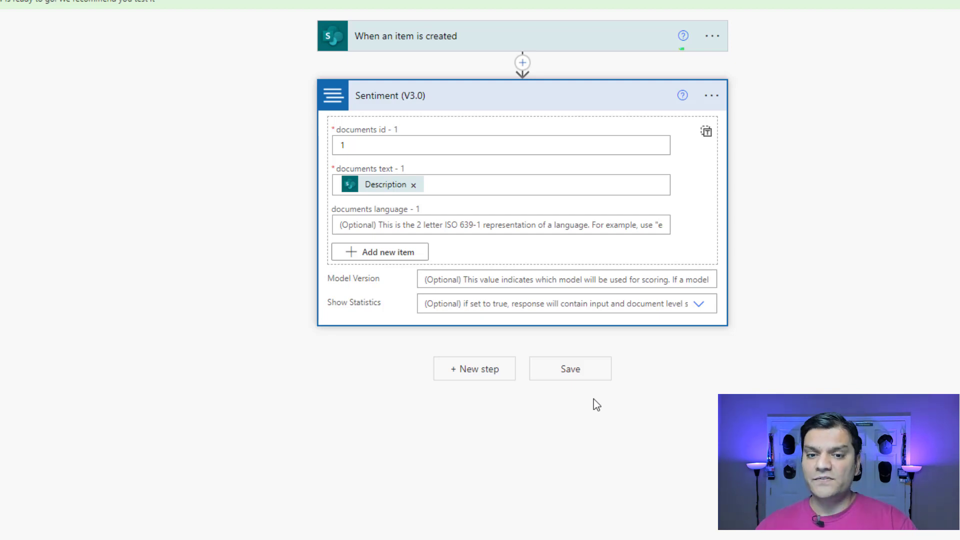
Add an Initialize variable action after Sentiment (V3.0) for a String variable named varSentiment
click(489, 370)
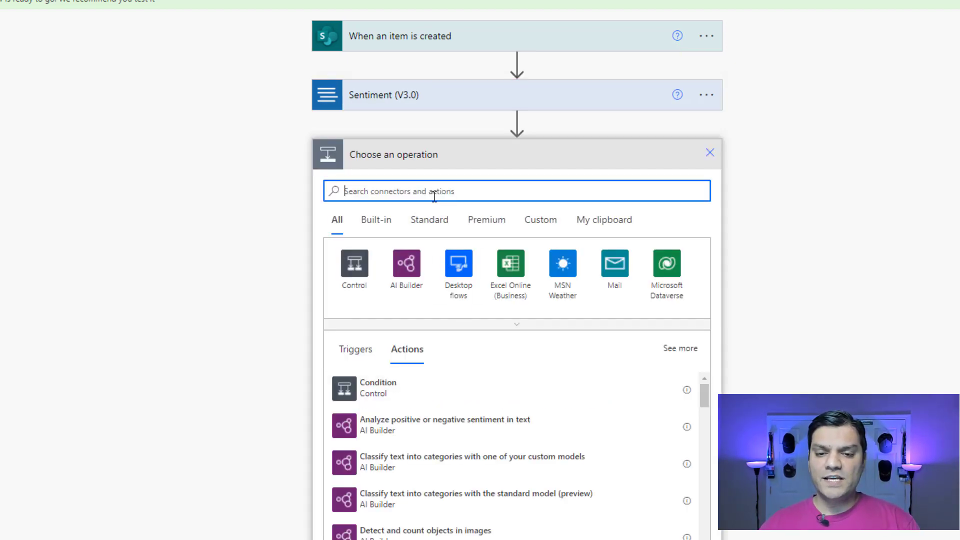
text(var)
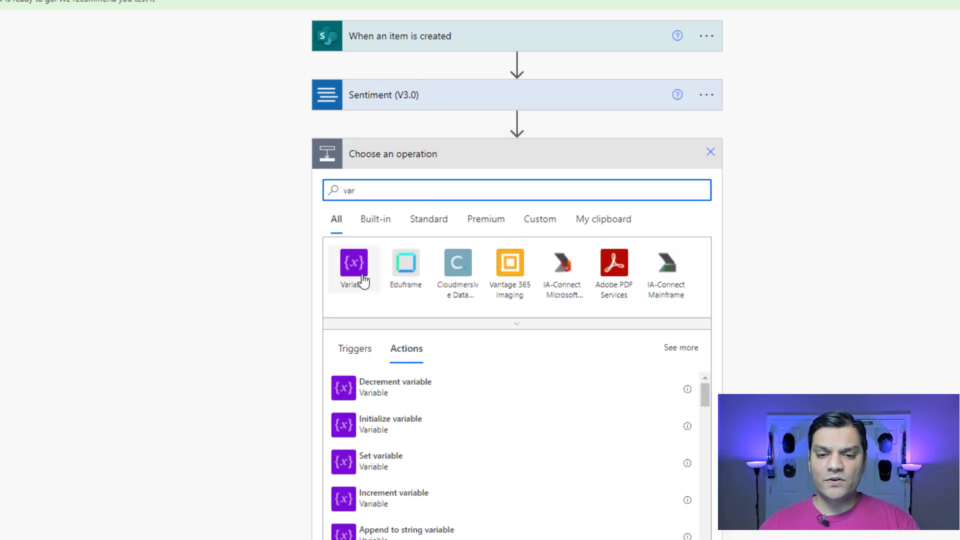
click(361, 276)
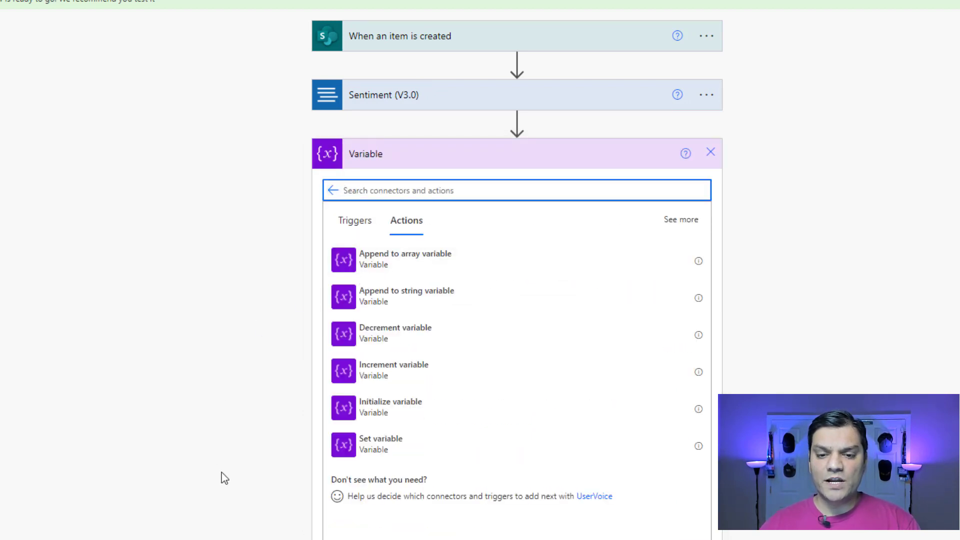
click(444, 413)
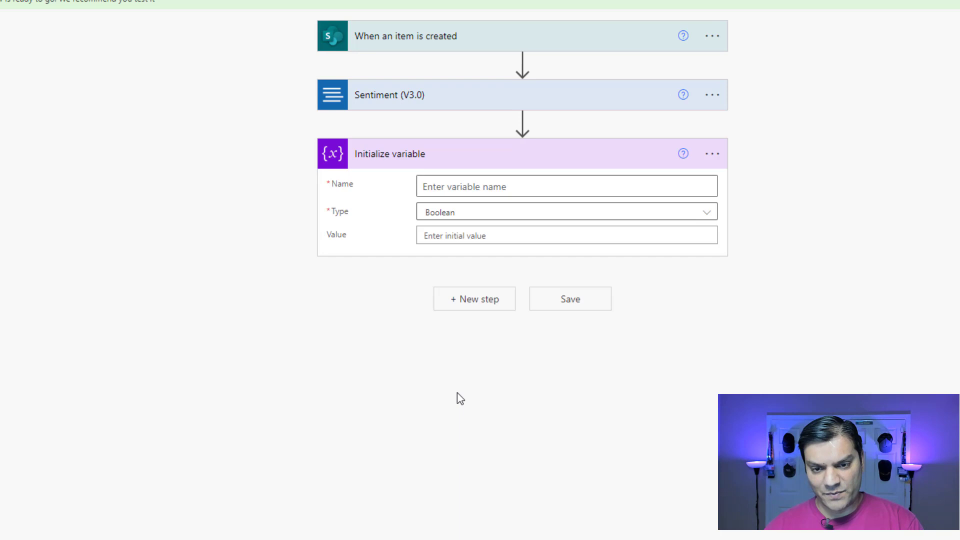
click(483, 181)
text(v)
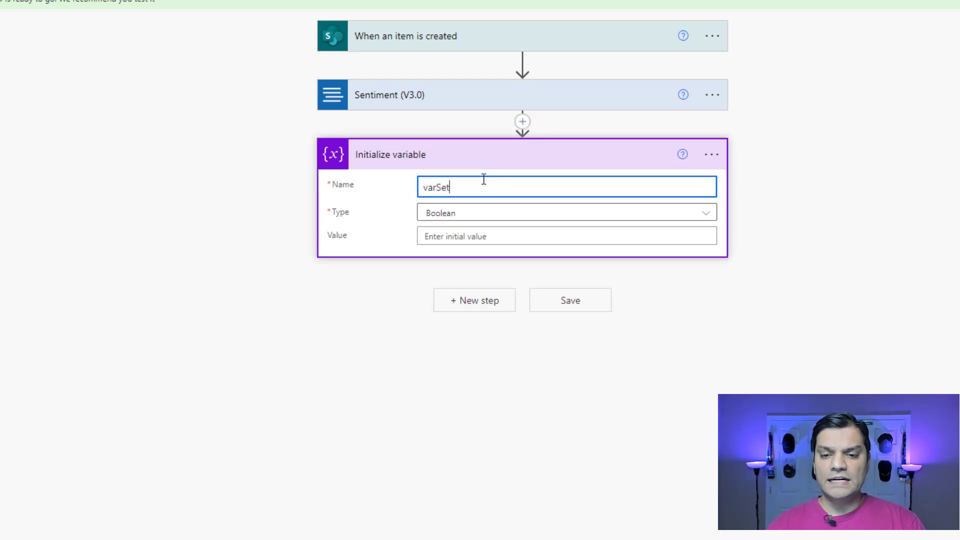
text(arSentiment)
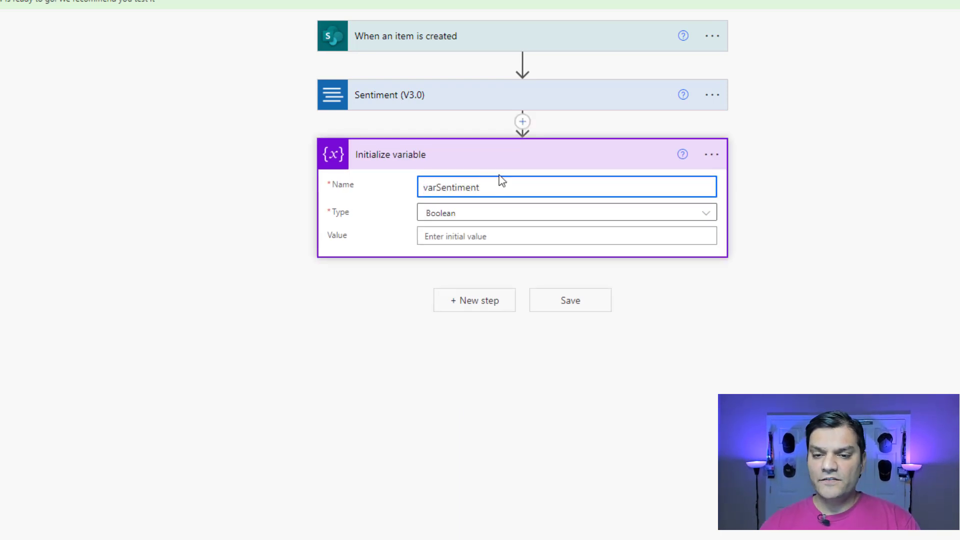
click(485, 213)
click(476, 310)
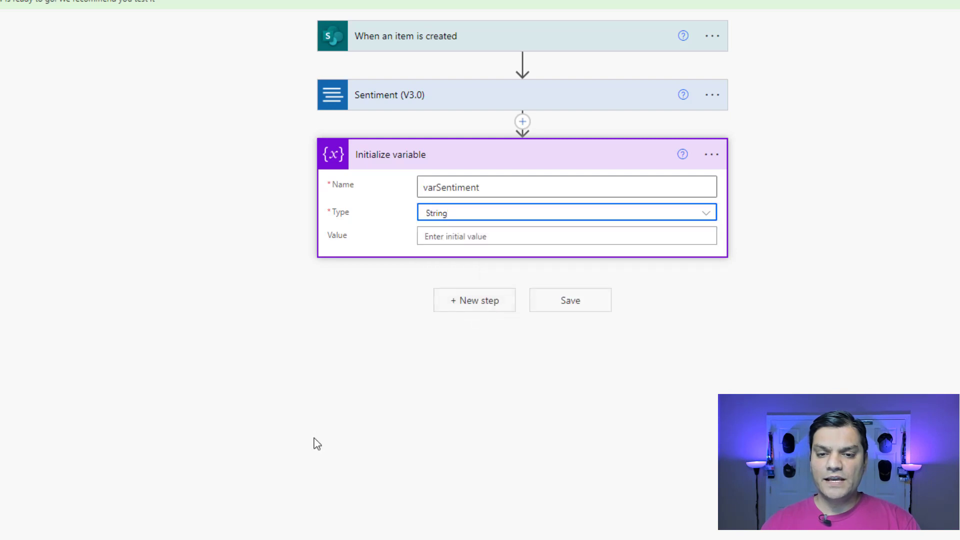
Rename the Initialize variable action as "Initialize varSentiment"
click(720, 155)
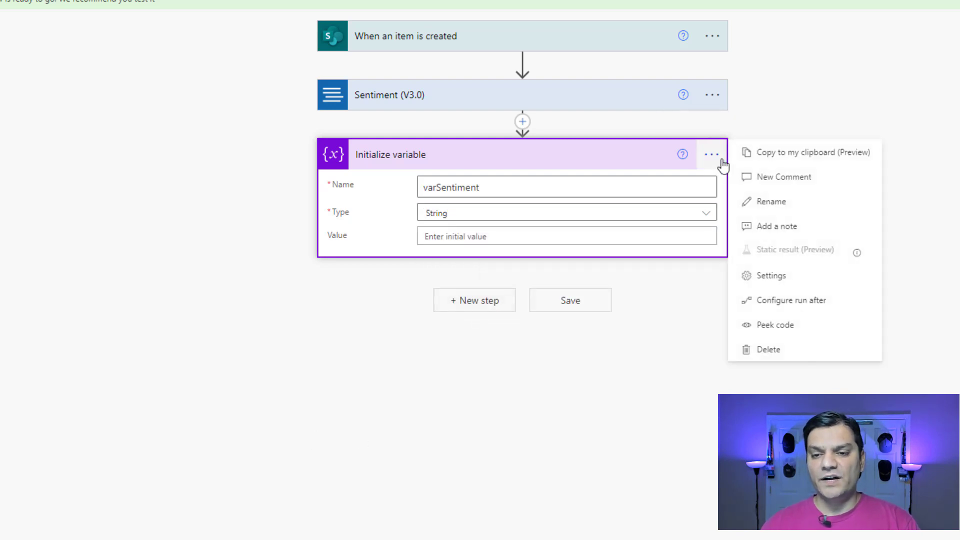
click(776, 201)
key(Home)
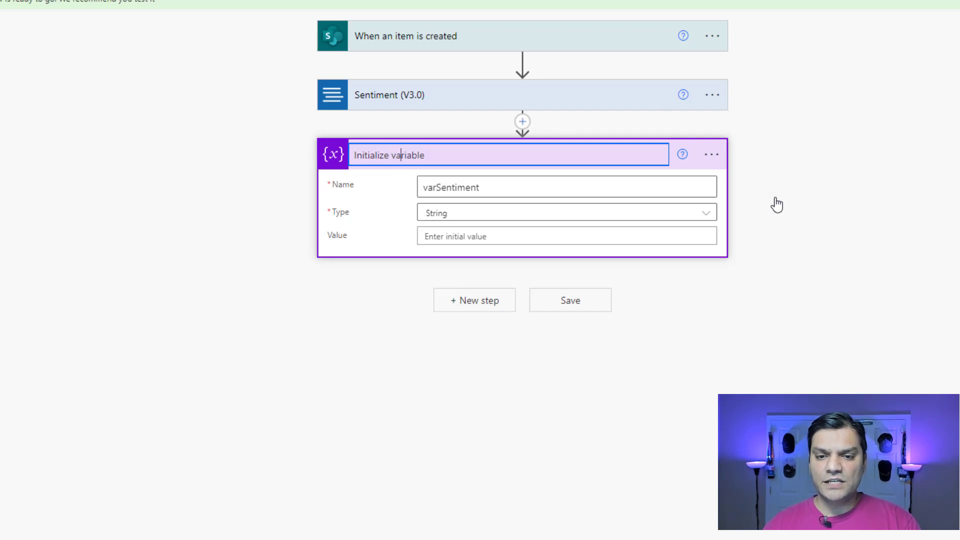
key(shift+End)
text(r)
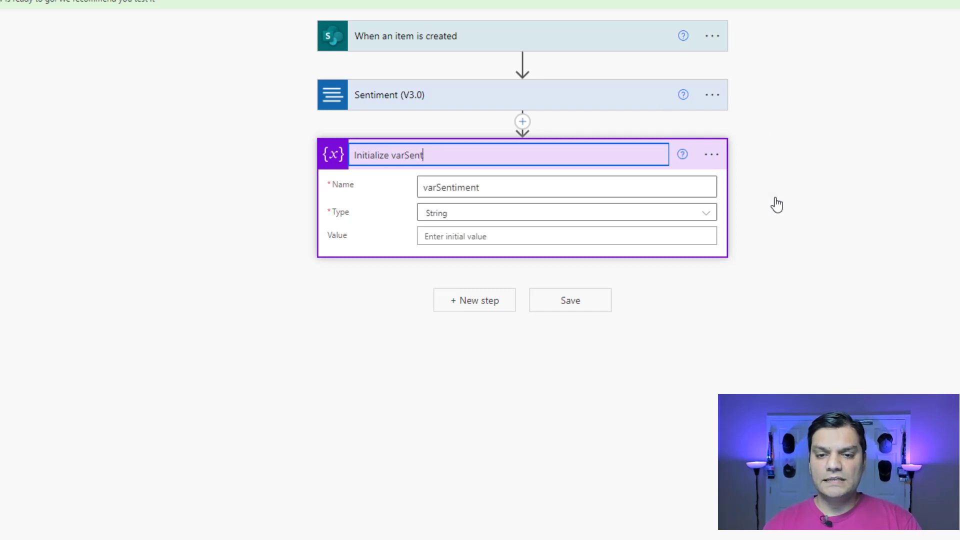
Add an Initialize variable action after Initialize varSentiment for an Object variable named varValue
click(484, 306)
text(var)
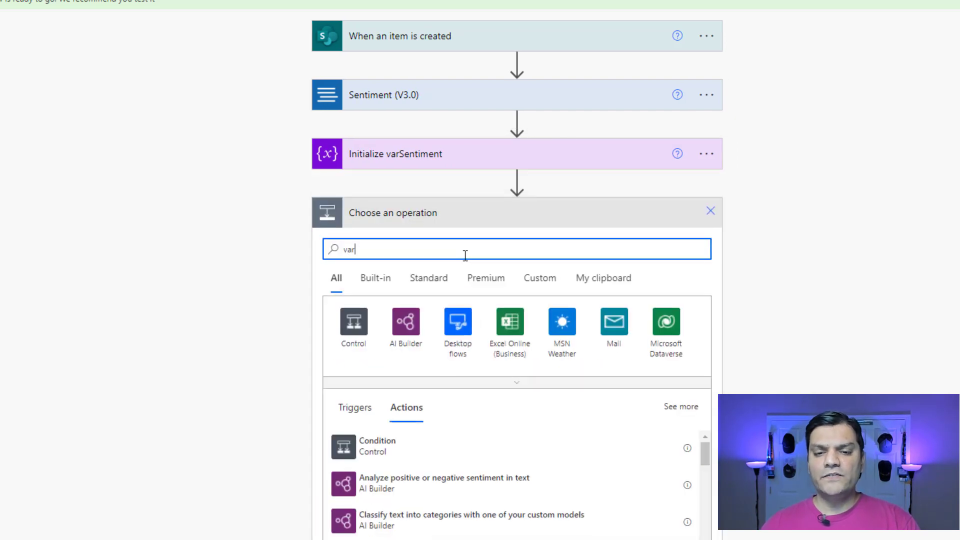
click(352, 340)
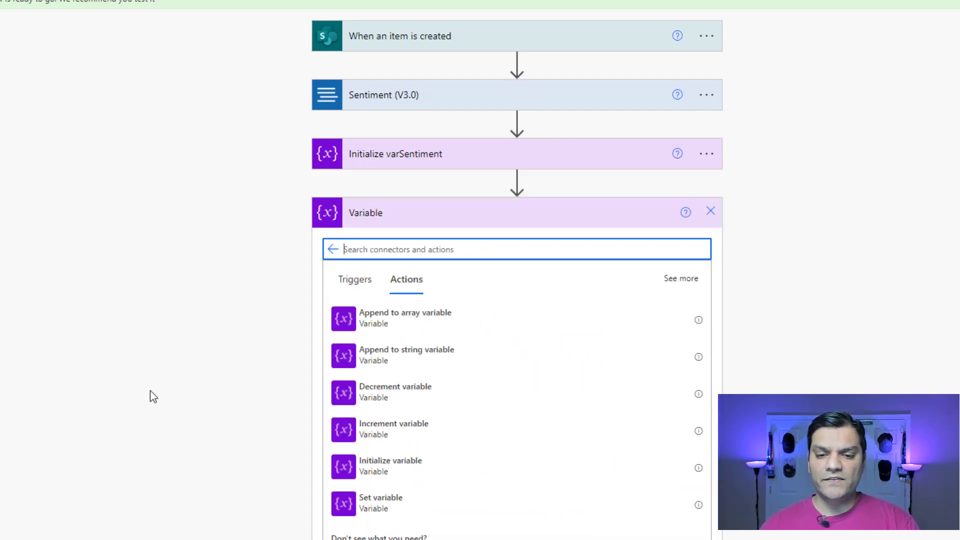
click(382, 476)
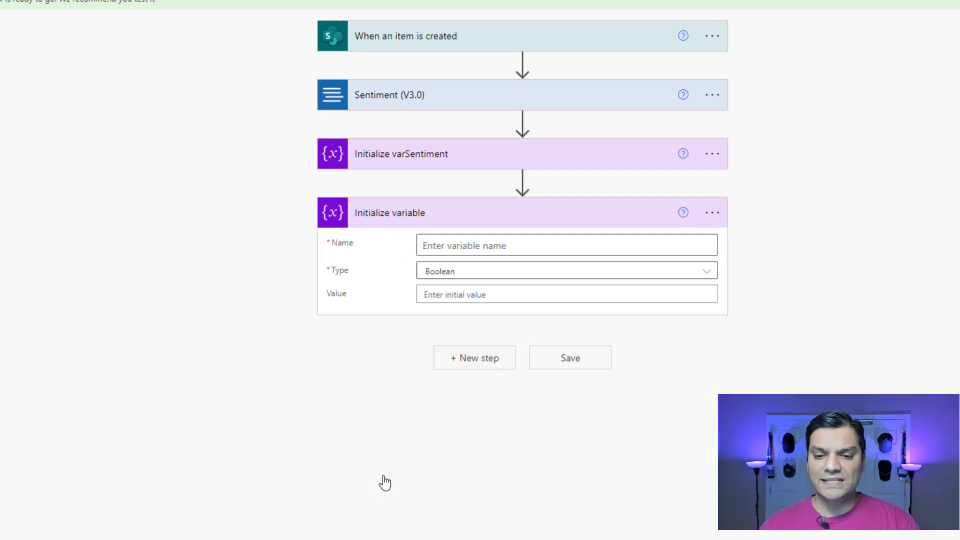
click(534, 274)
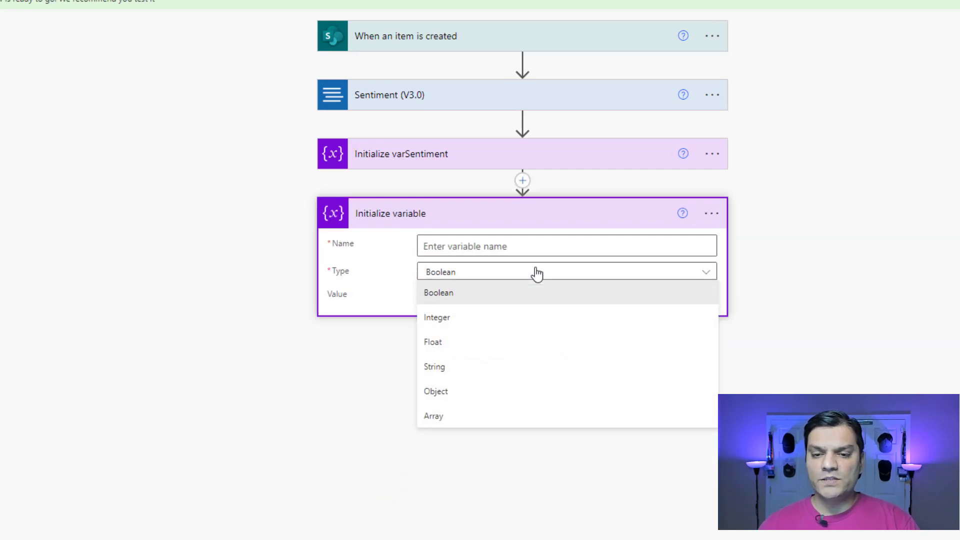
click(445, 393)
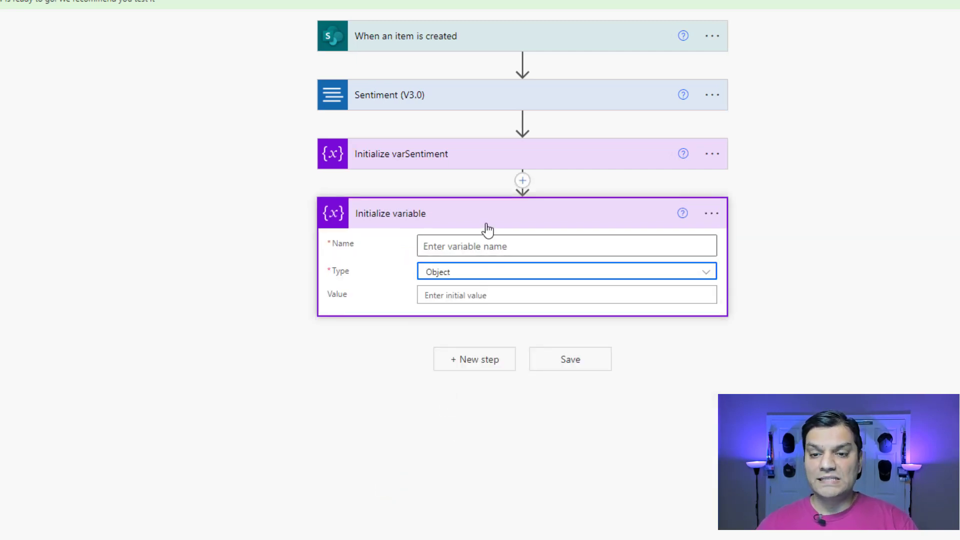
click(476, 245)
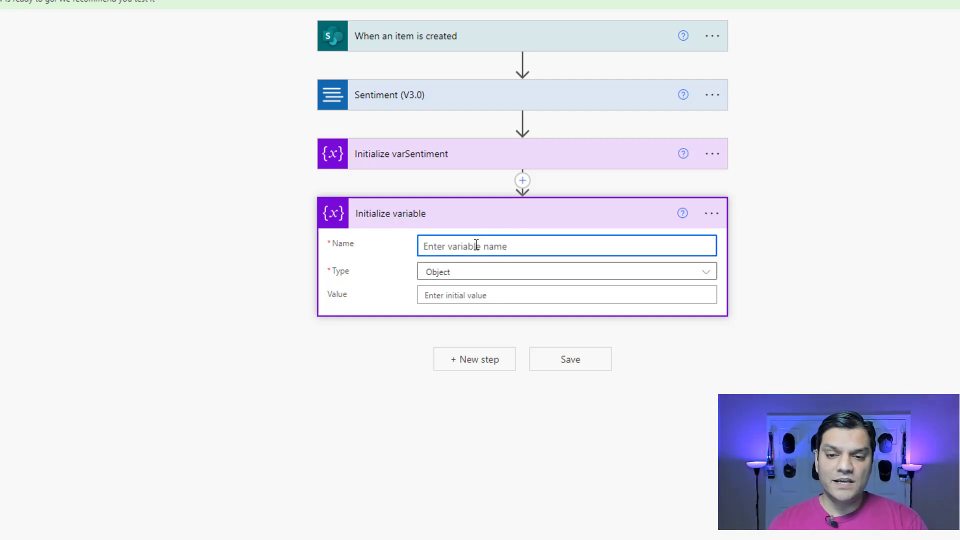
text(varValue)
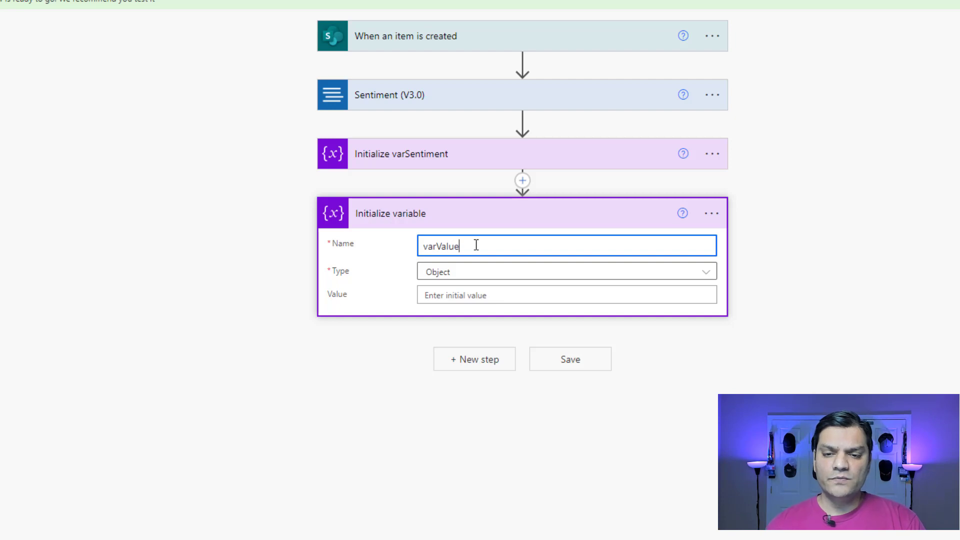
Rename the new Initialize variable action as "Initialize varValue"
click(714, 213)
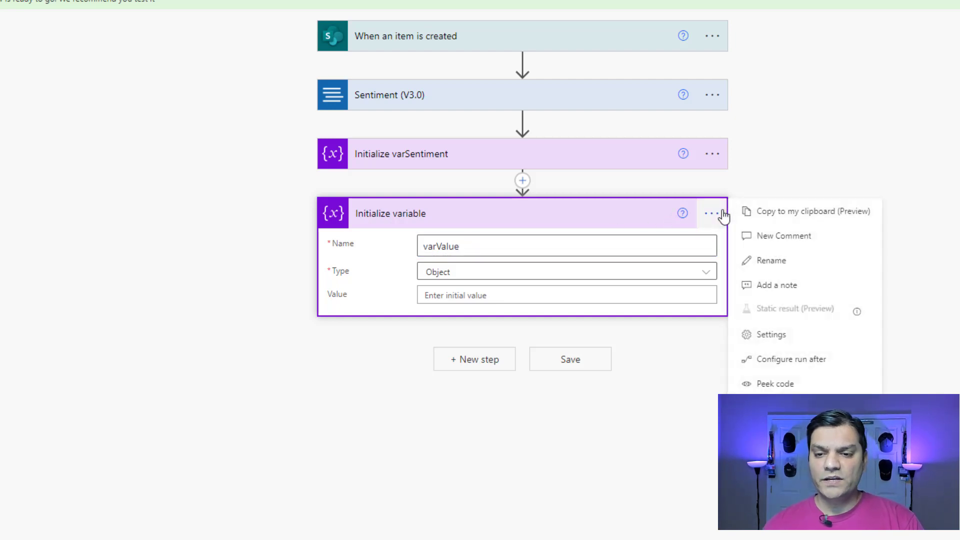
click(771, 260)
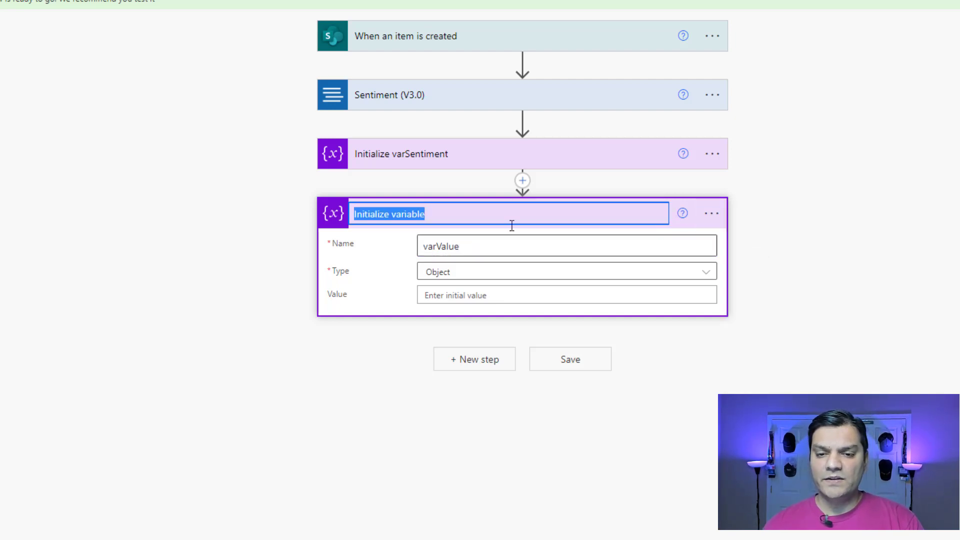
click(546, 216)
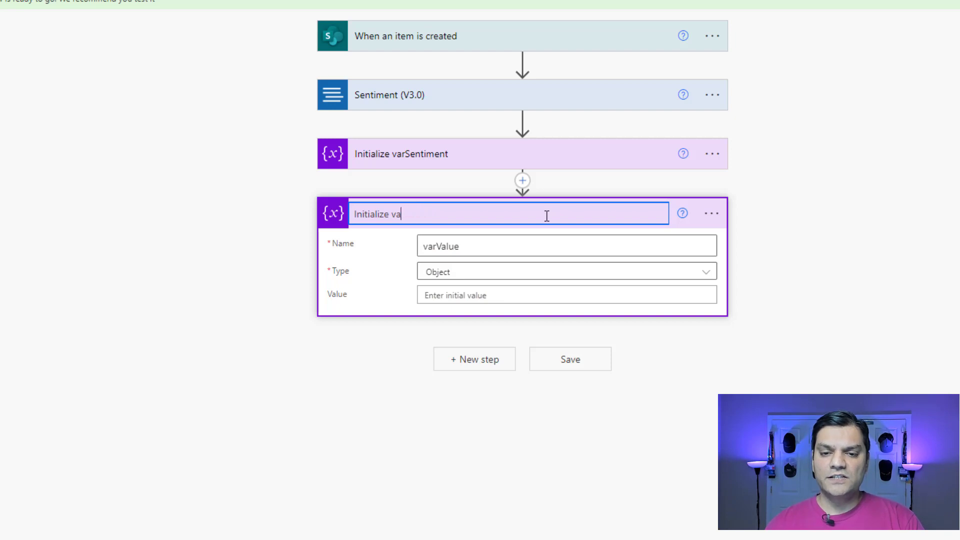
text(Valu)
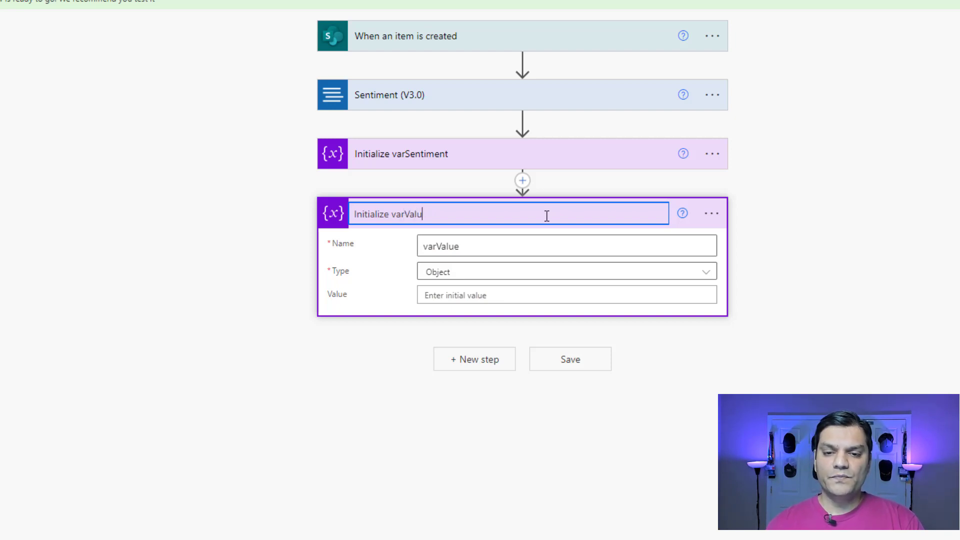
text(e)
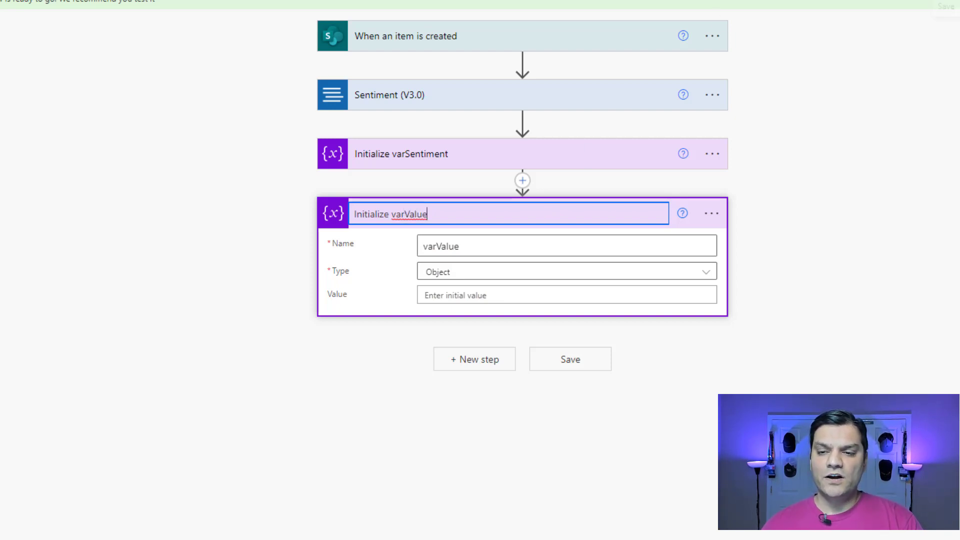
click(933, 182)
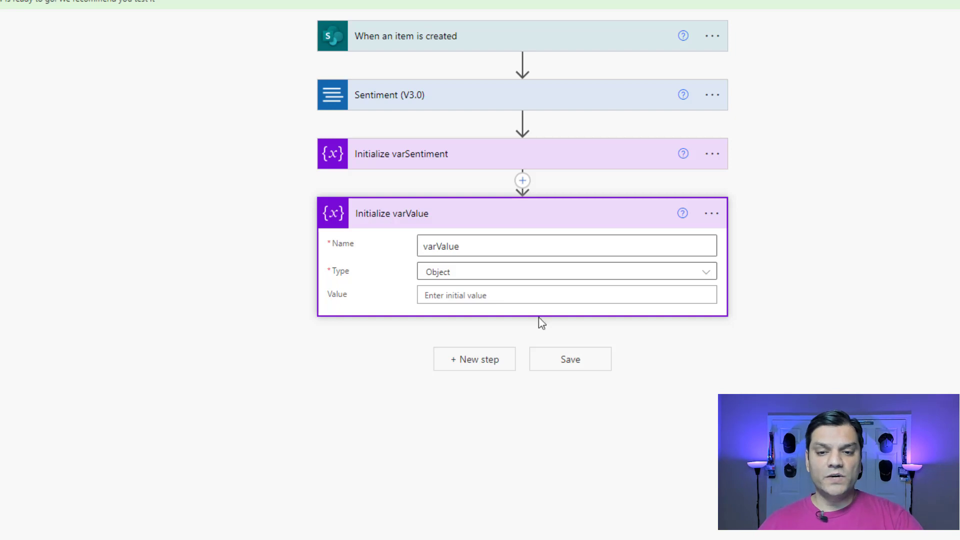
Add a Set variable action after Initialize varValue and choose varSentiment as the variable it sets
click(459, 366)
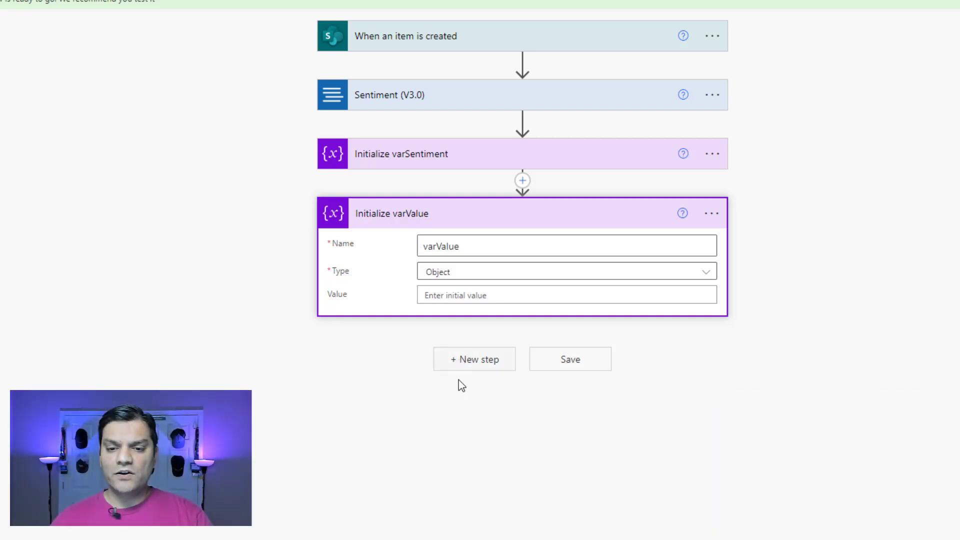
text(var)
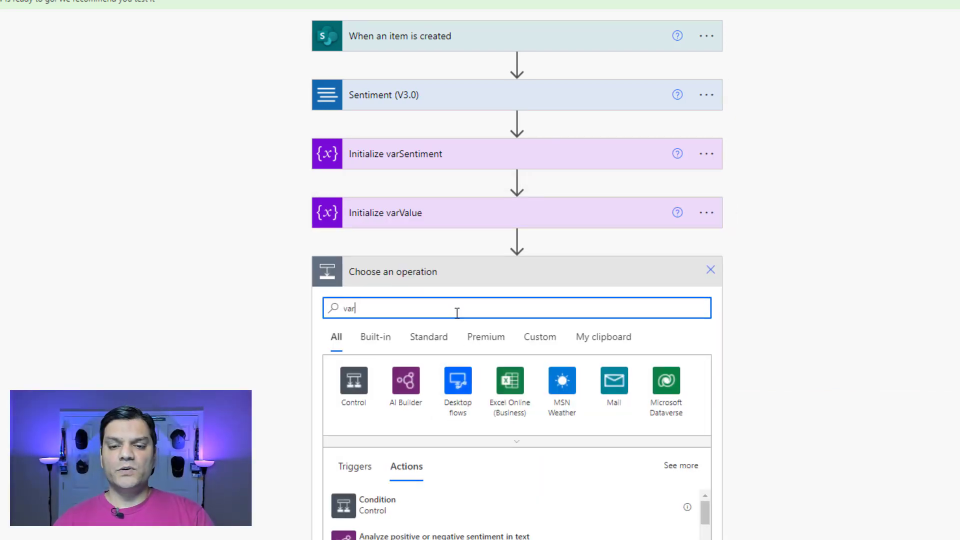
click(354, 389)
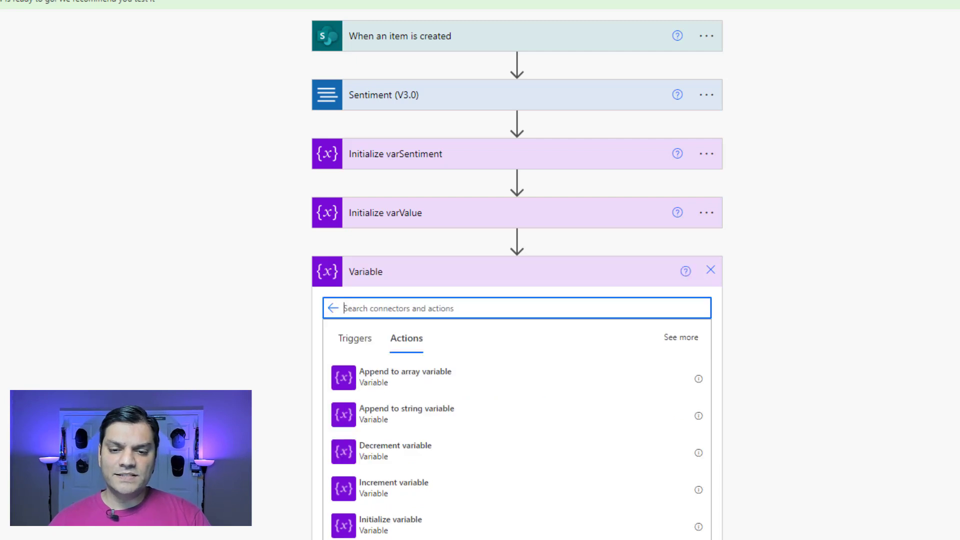
scroll(279, 392, down, 3)
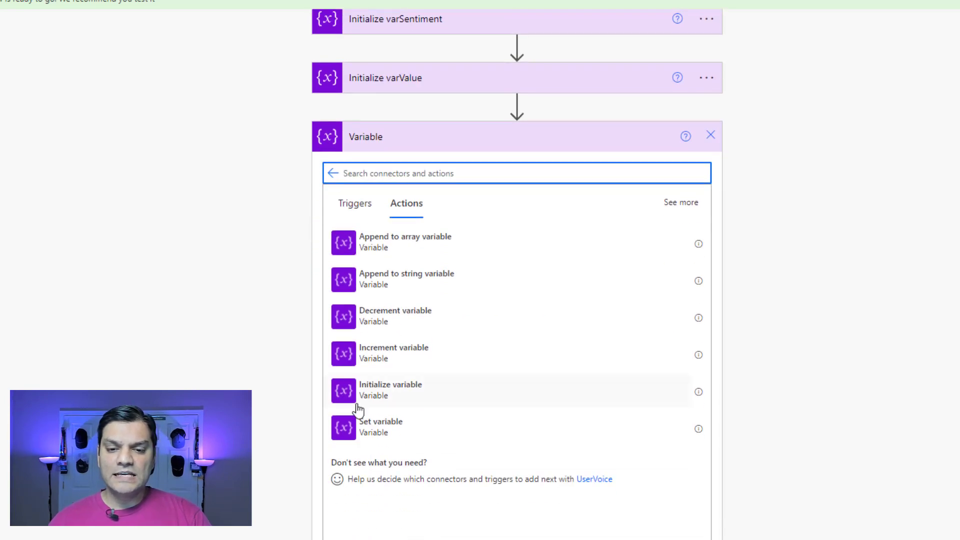
click(404, 433)
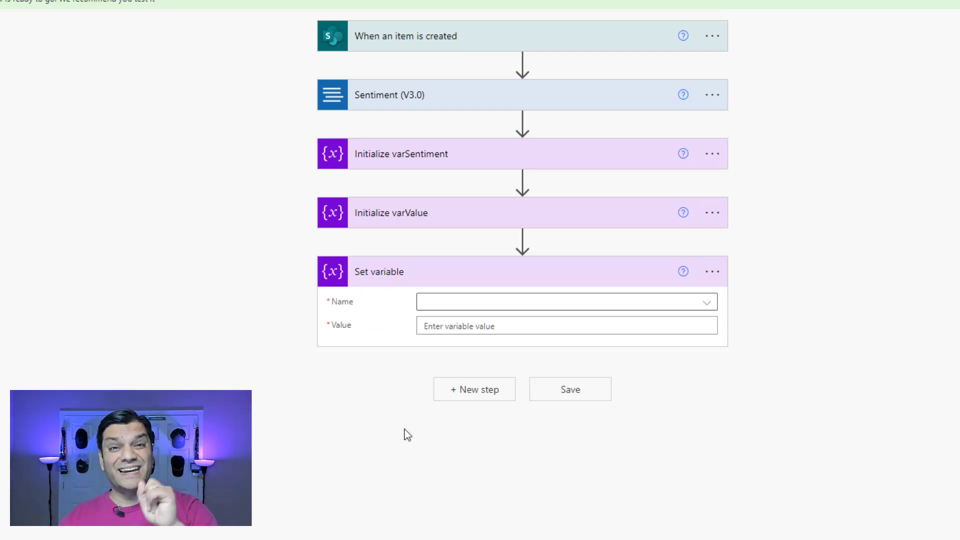
click(466, 302)
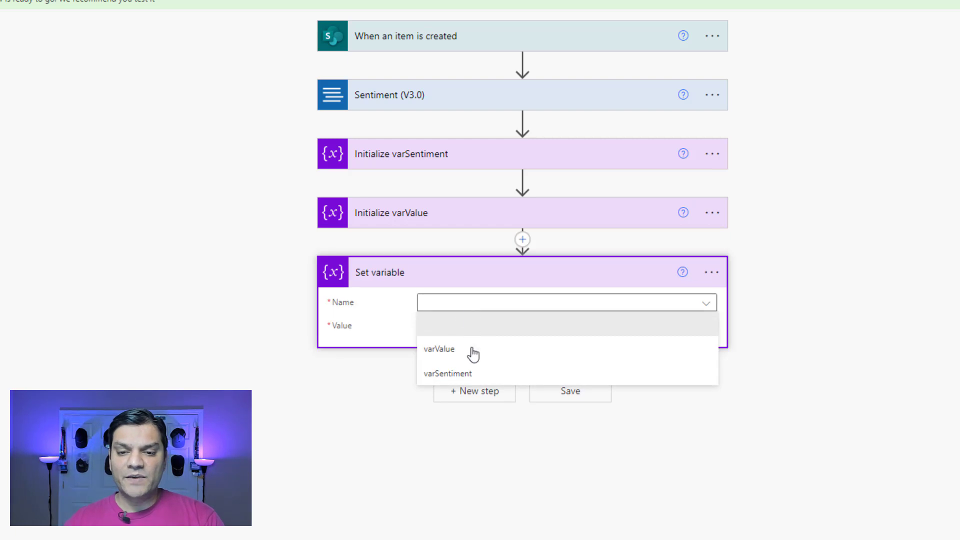
click(447, 373)
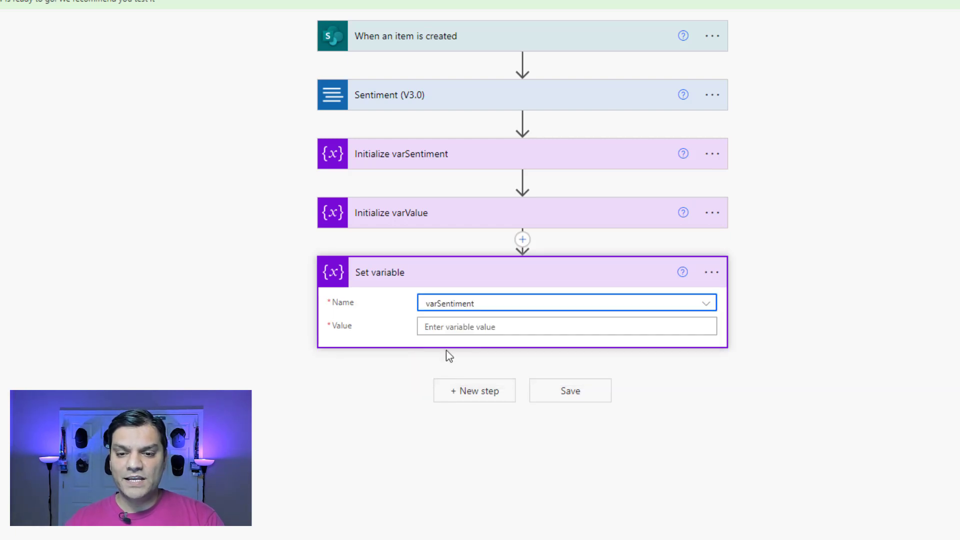
Set the Set variable action's value to the sentiment dynamic content from Sentiment (V3.0), and save the flow
click(472, 324)
click(889, 427)
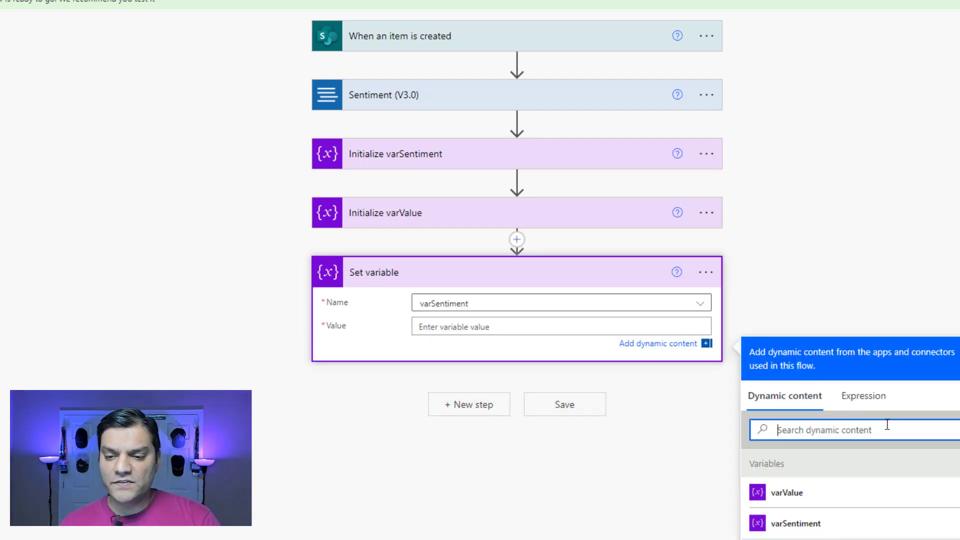
text(sent)
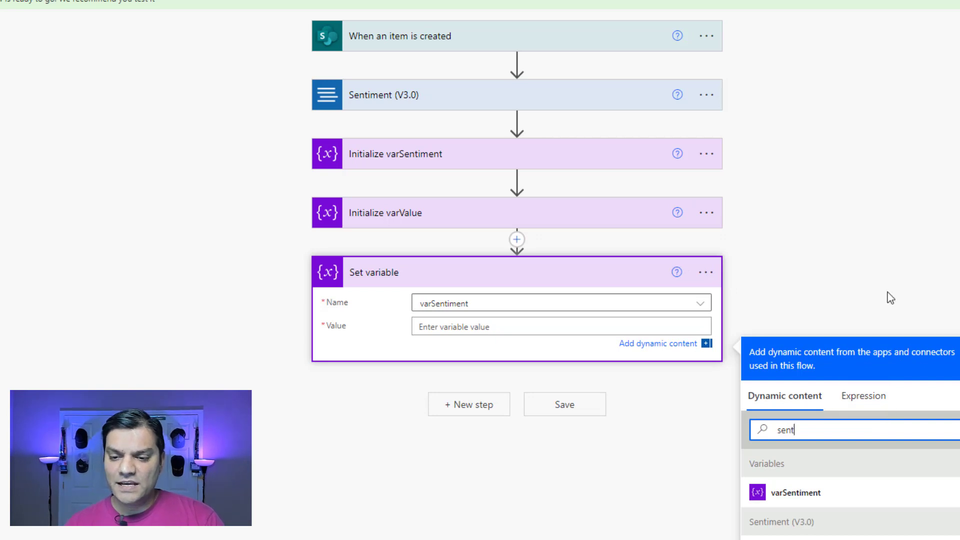
scroll(890, 296, down, 3)
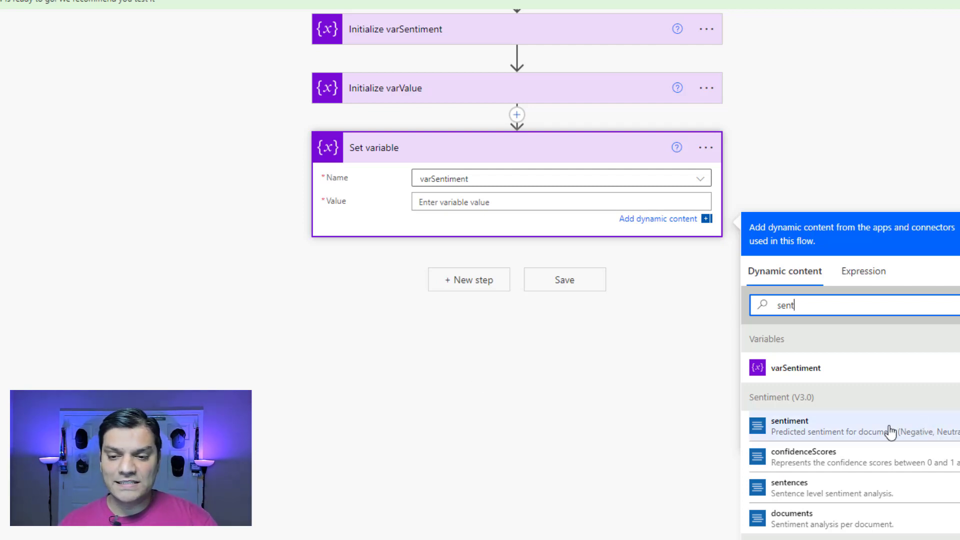
click(865, 430)
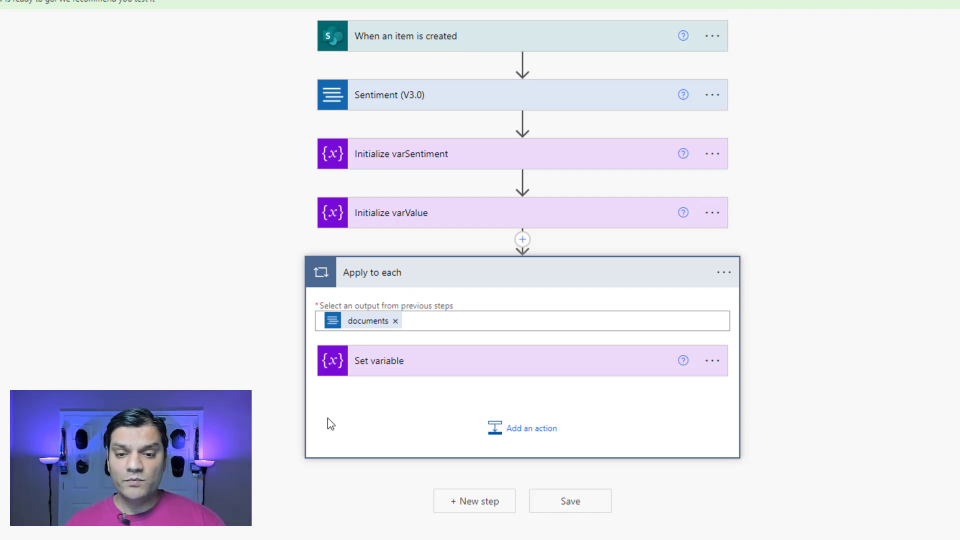
click(433, 364)
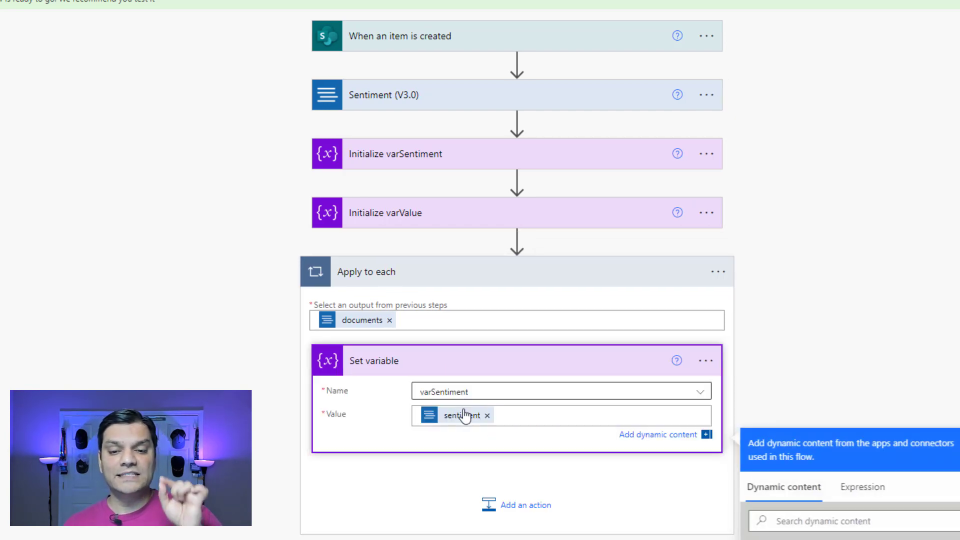
scroll(517, 310, down, 3)
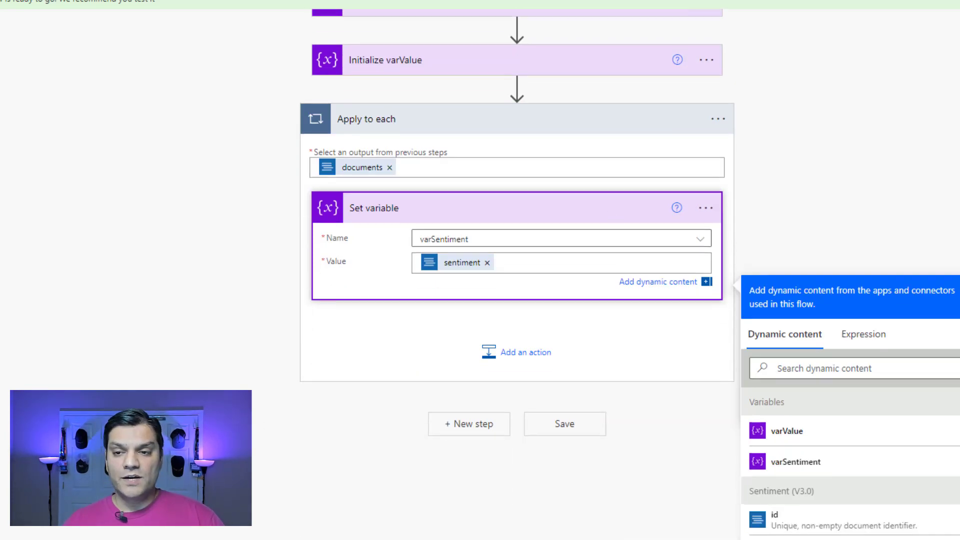
click(945, 1)
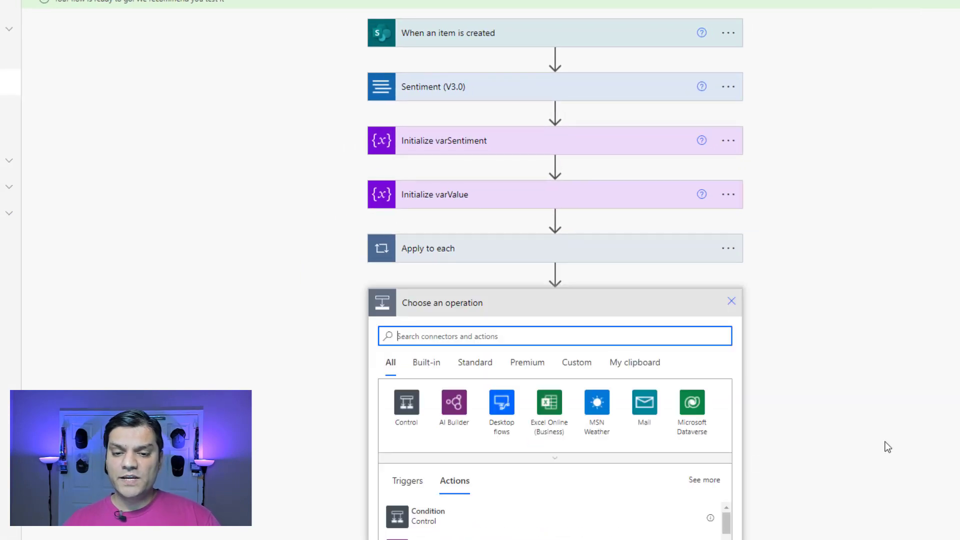
Add a Switch control after the Apply to each loop and set it to evaluate the varSentiment variable
scroll(888, 447, down, 2)
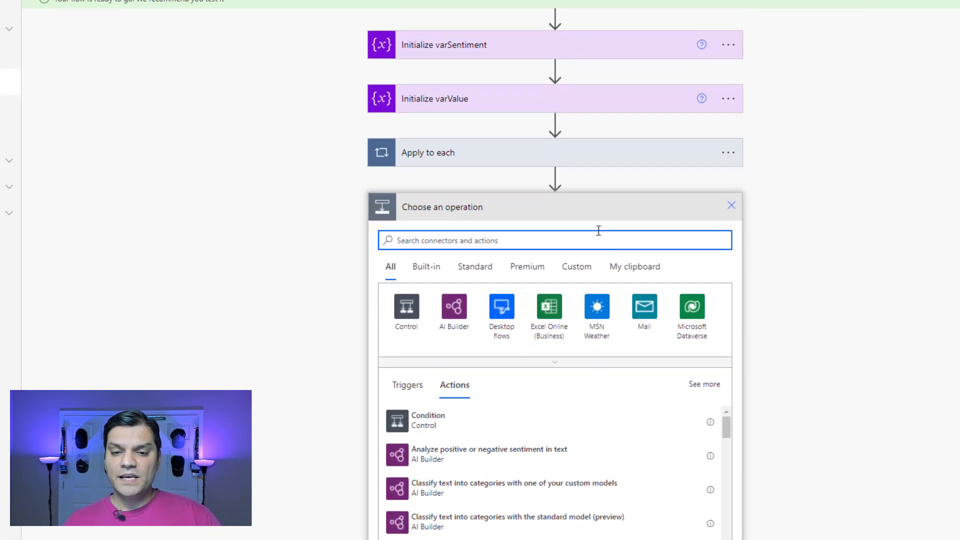
text(swi)
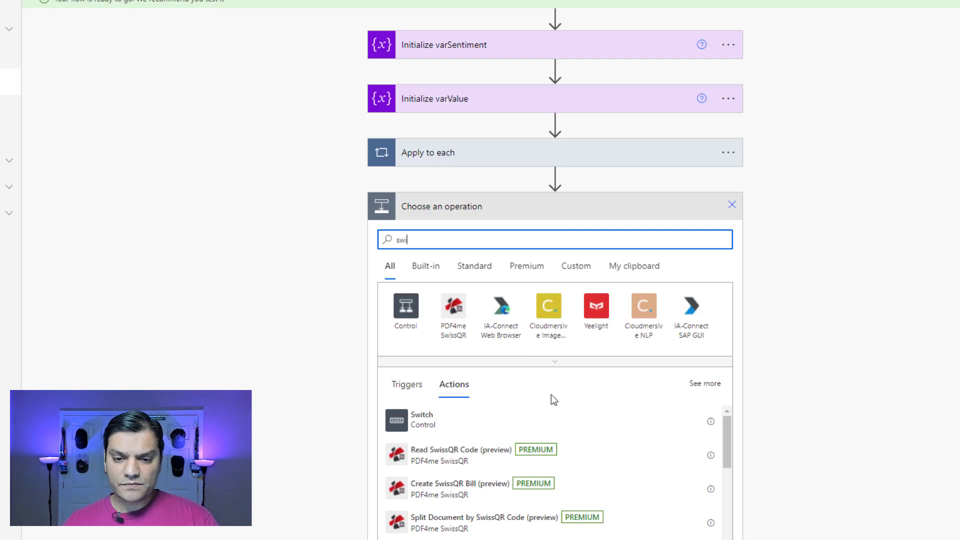
click(464, 432)
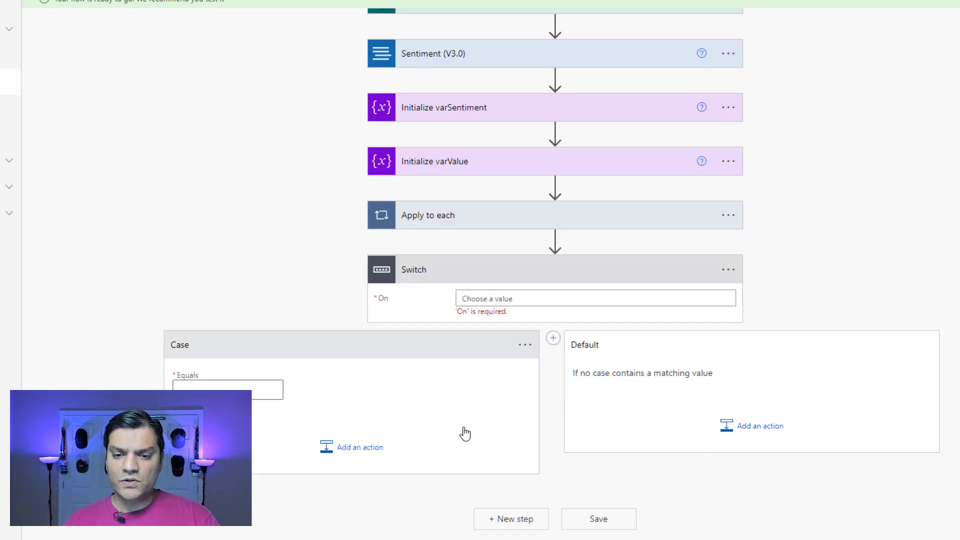
click(555, 299)
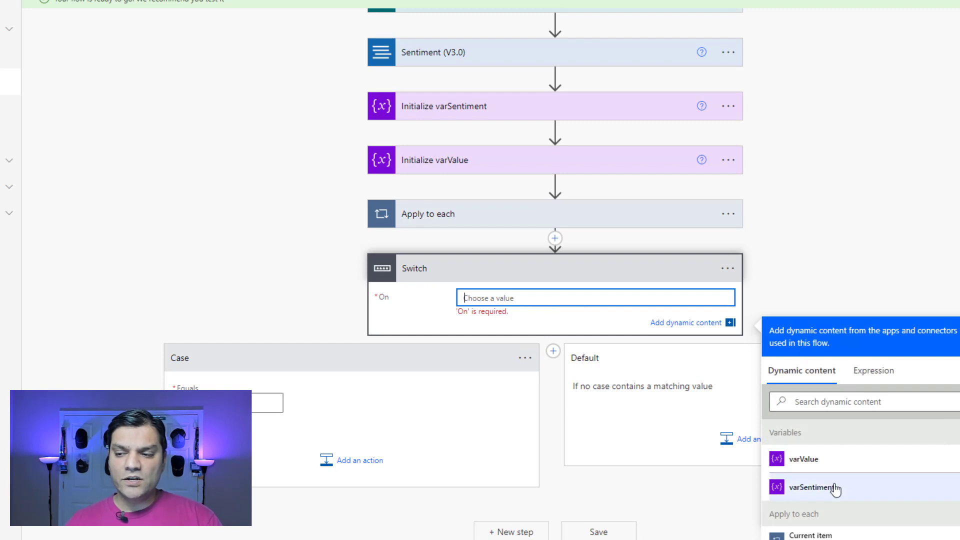
click(811, 487)
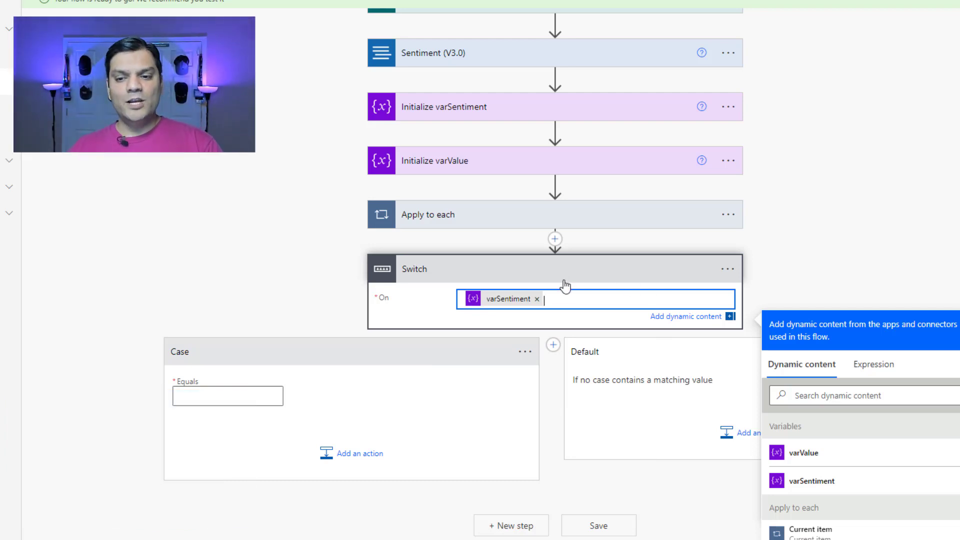
Expand the Apply to each loop and its Set variable action to review how varSentiment feeds the Switch
click(494, 223)
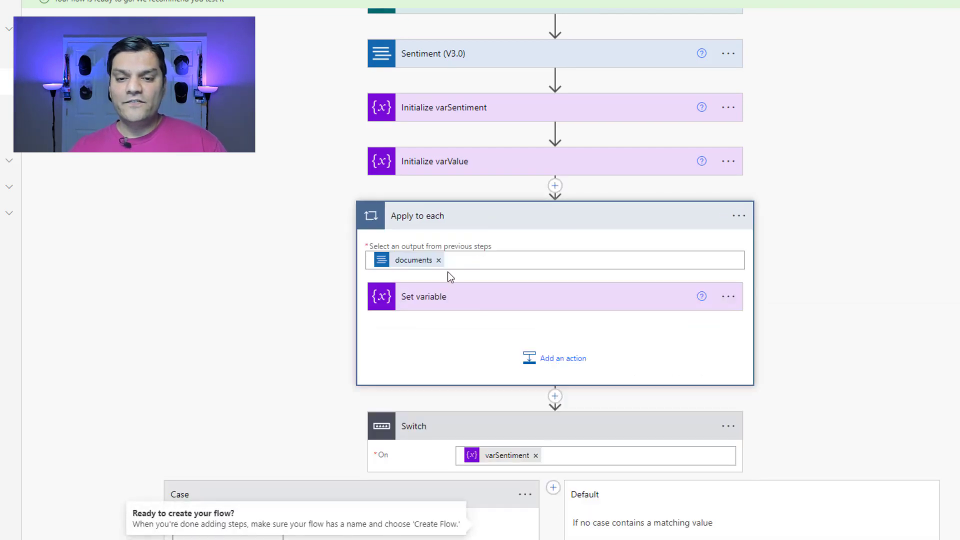
click(475, 306)
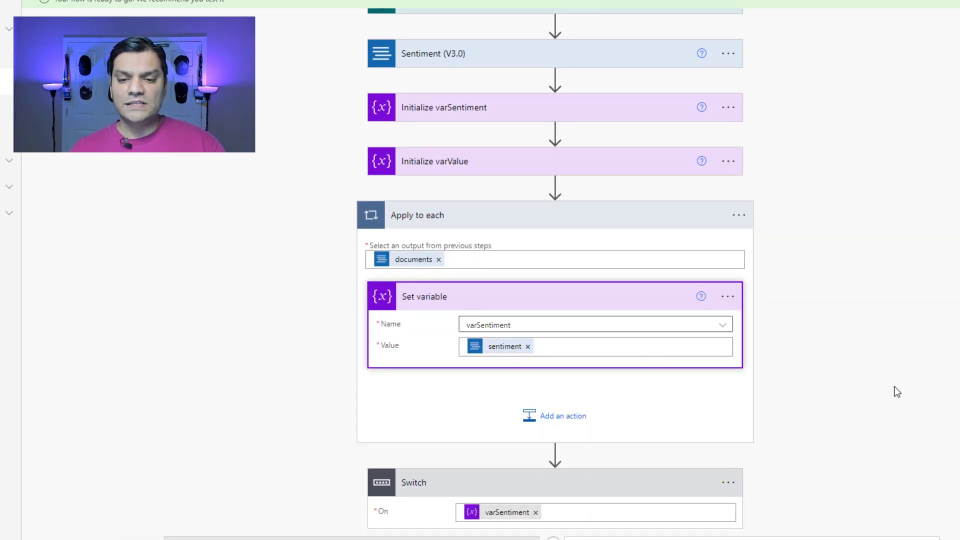
scroll(850, 400, down, 3)
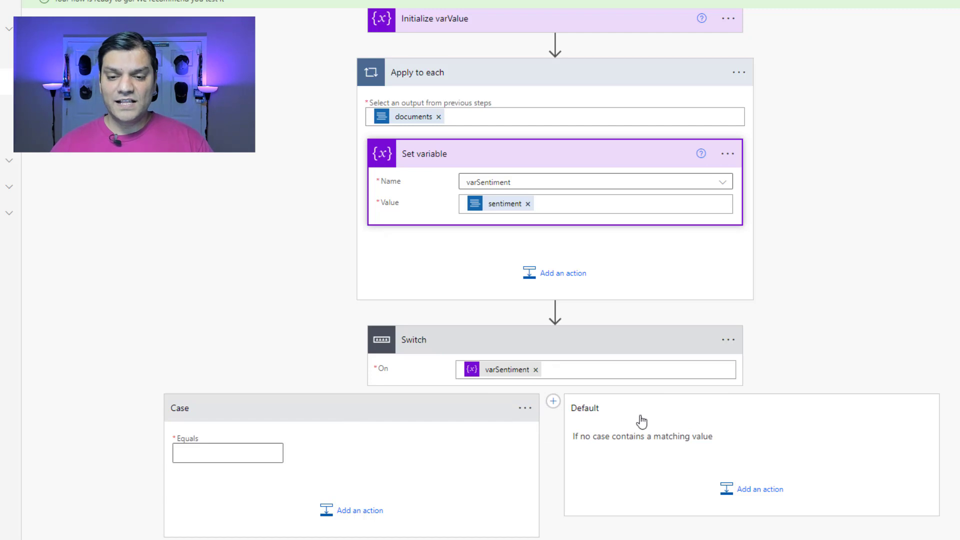
Rename the Switch's first case as Case-Positive and set its Equals value to positive
click(524, 408)
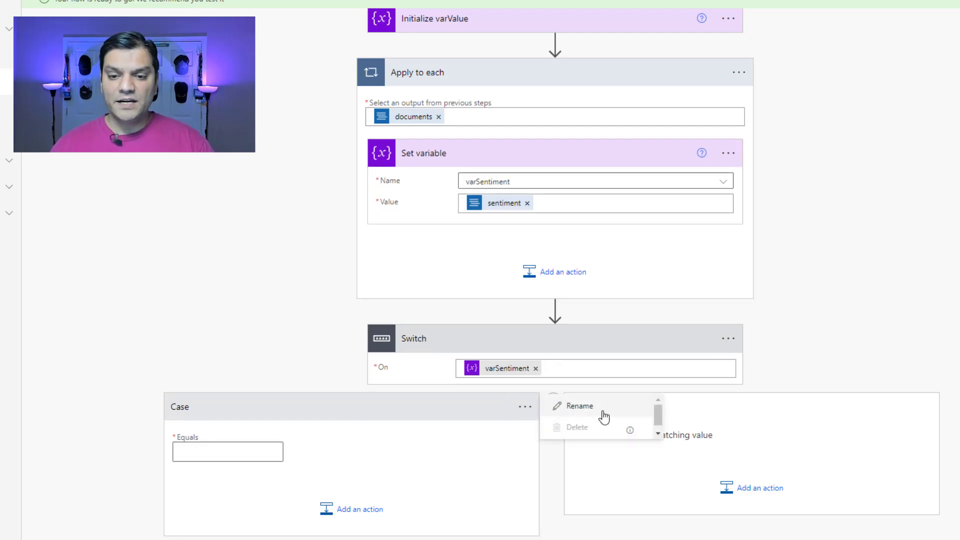
click(579, 406)
key(End)
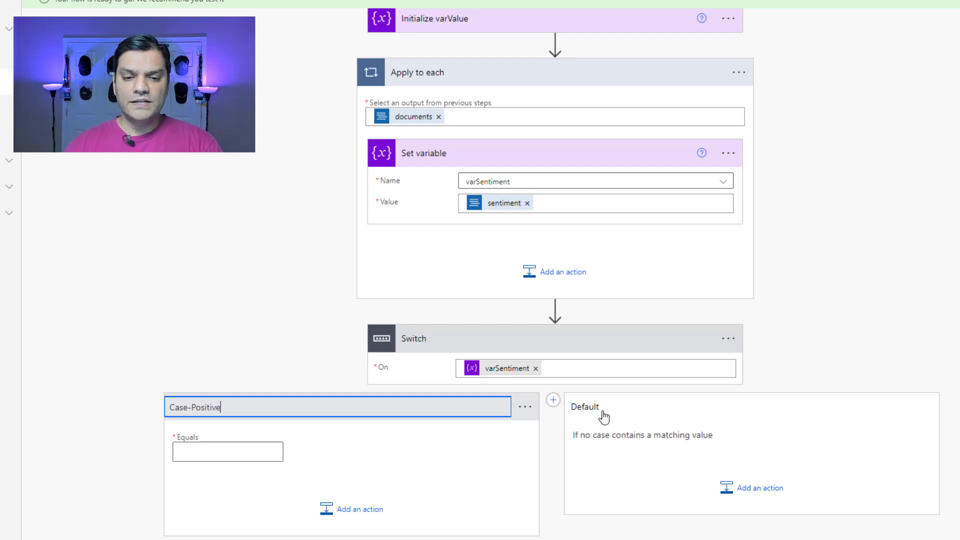
click(221, 457)
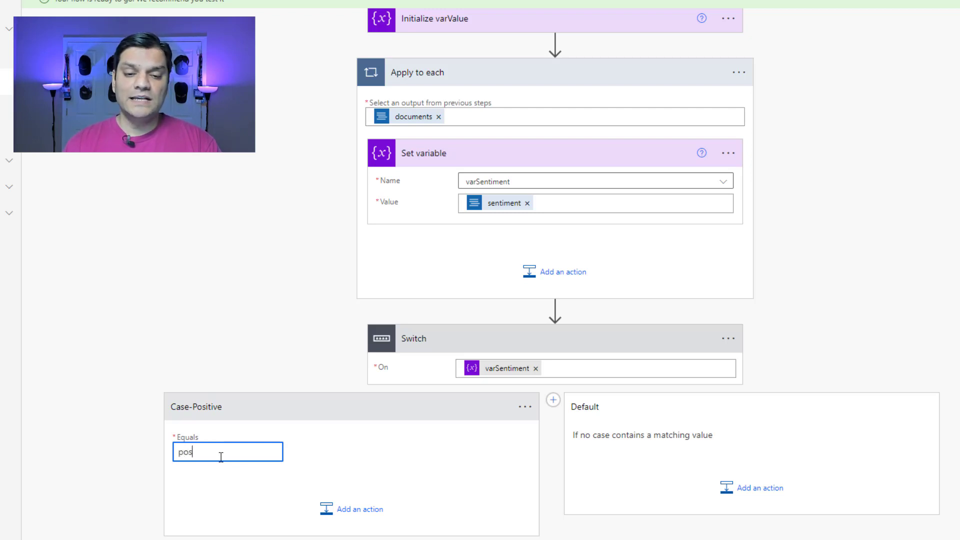
text(e)
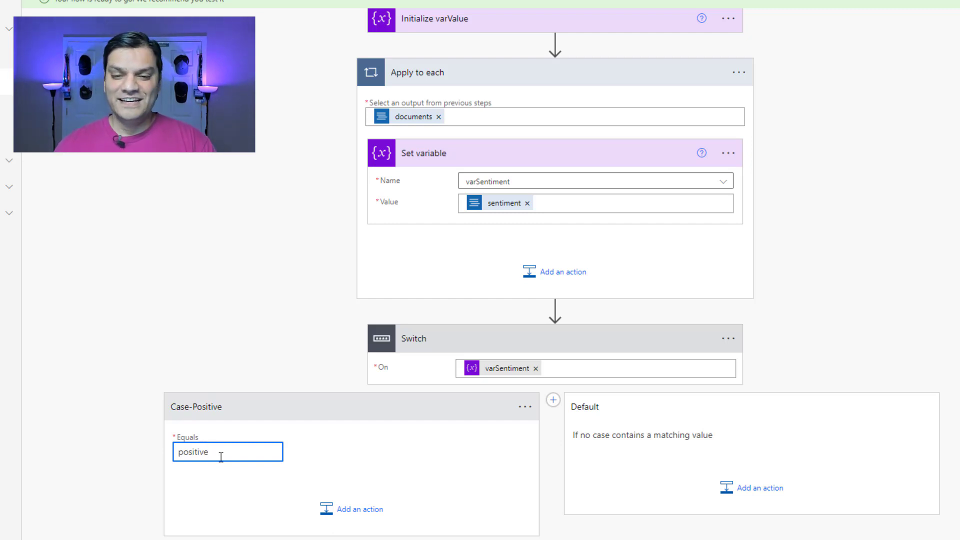
Add a second case to the Switch, name it Case-Neutral, and set its Equals value to neutral
click(554, 400)
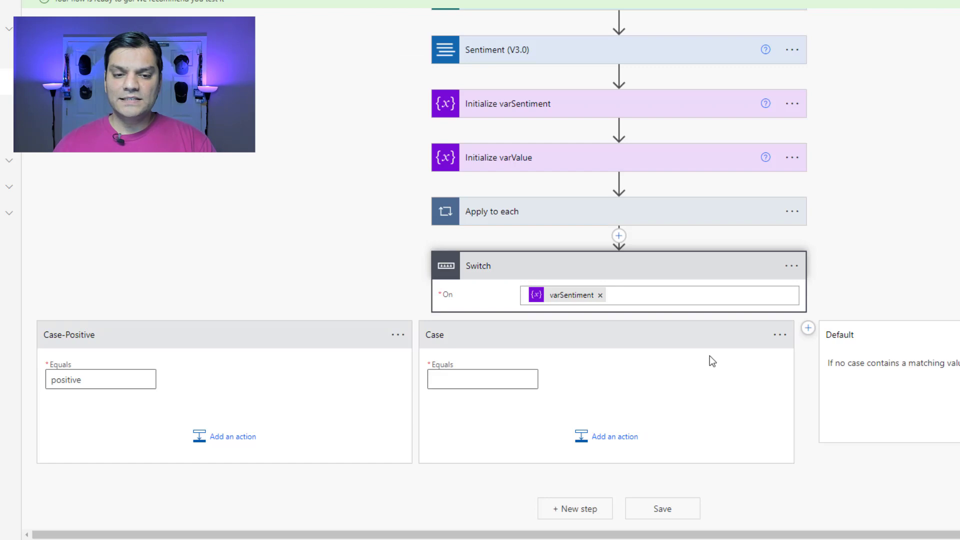
click(784, 337)
click(828, 333)
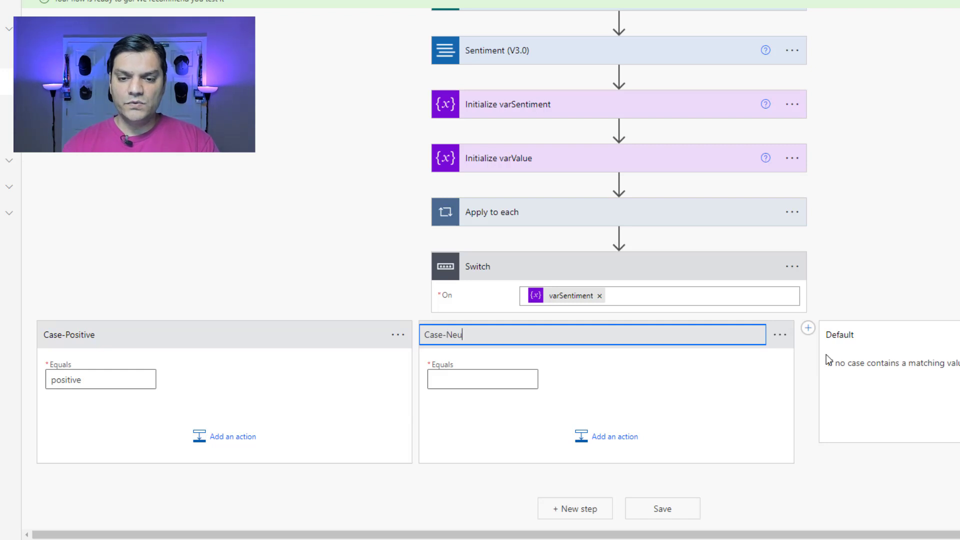
click(510, 382)
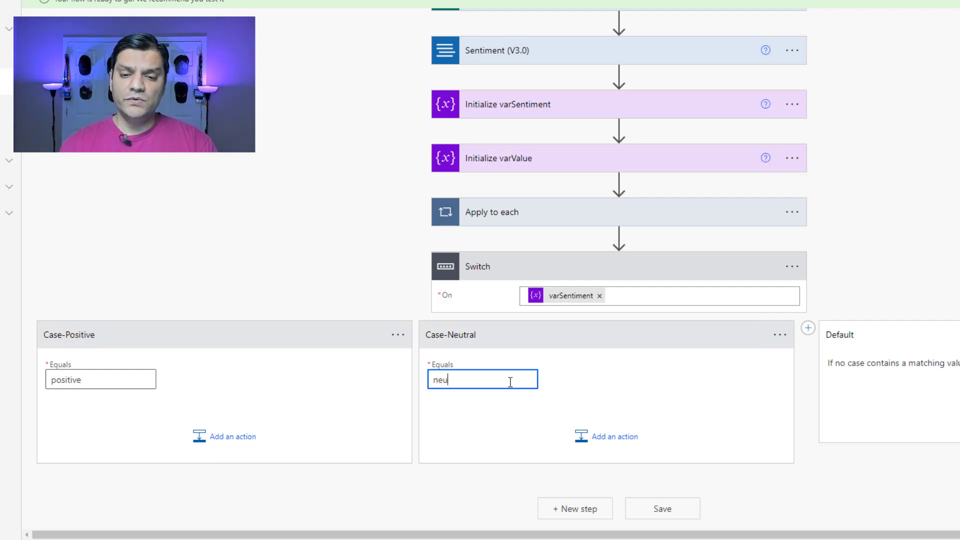
text(neutral)
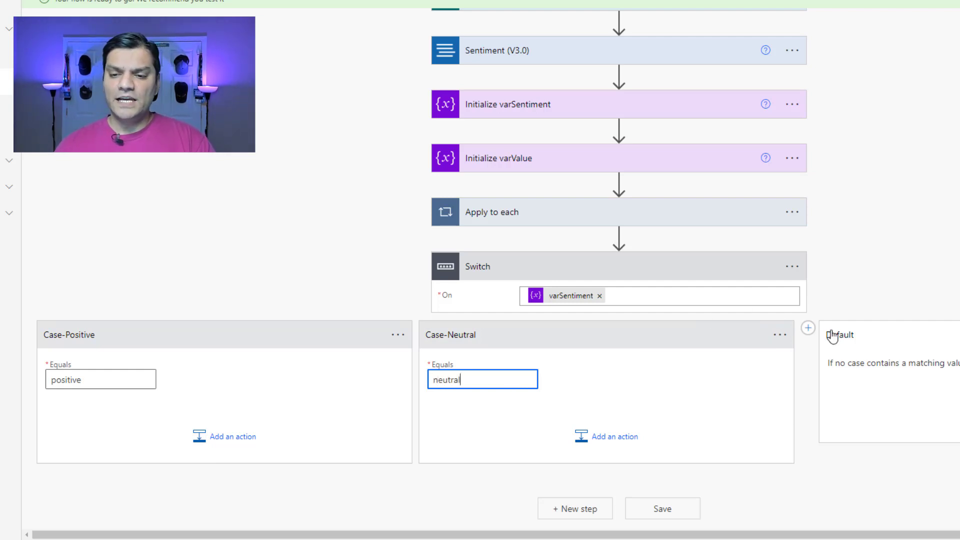
Add a third case to the Switch, name it Case-Negative, and set its Equals value to negative
click(809, 329)
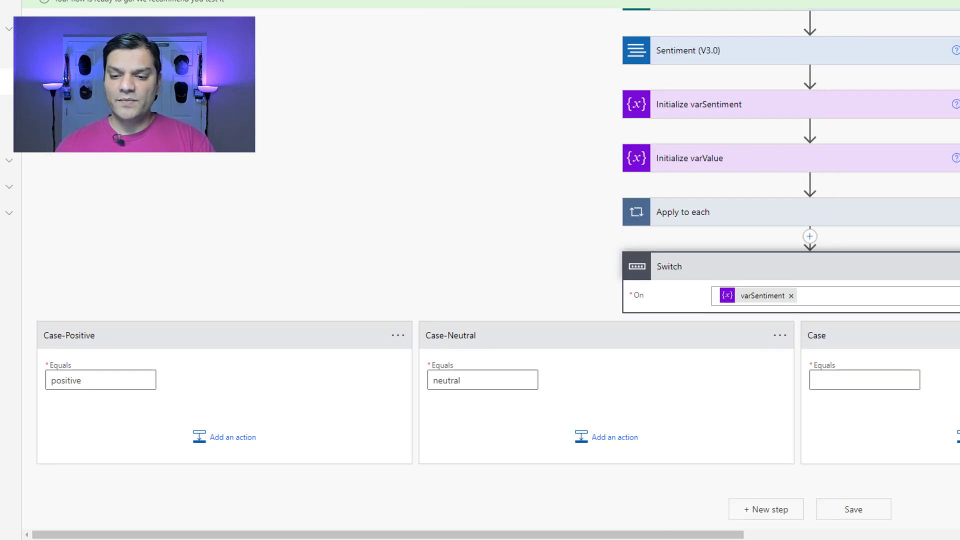
drag(732, 535, 873, 535)
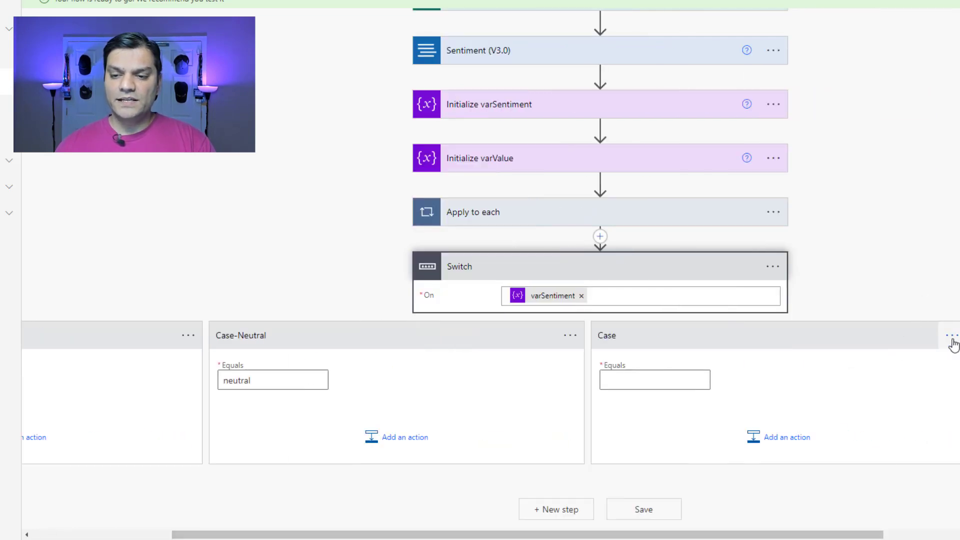
click(900, 336)
click(902, 338)
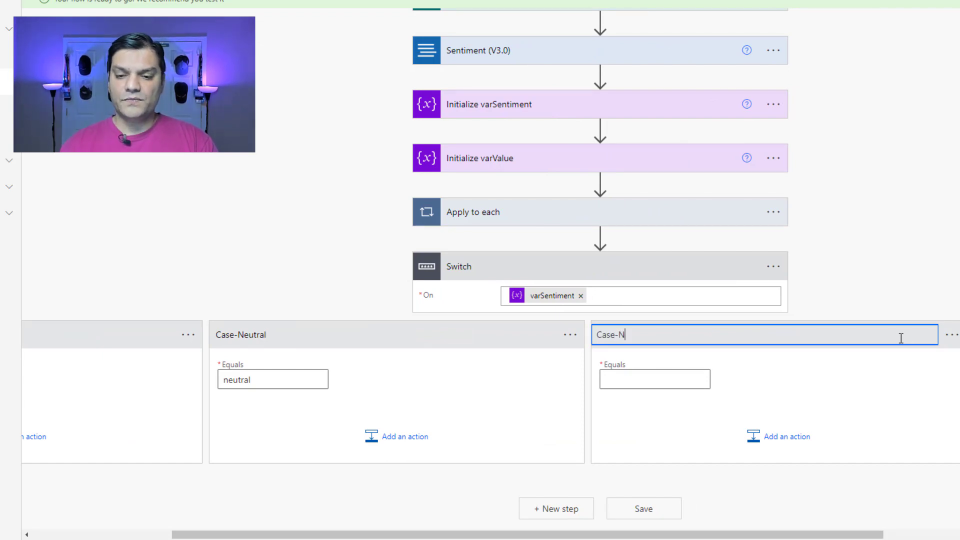
text(-Negt)
key(BackSpace)
text(ative)
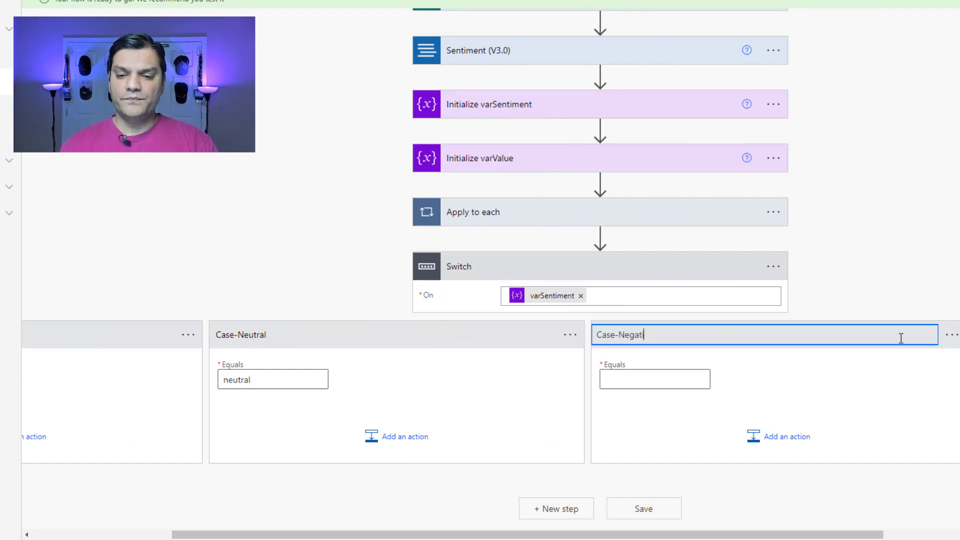
click(628, 383)
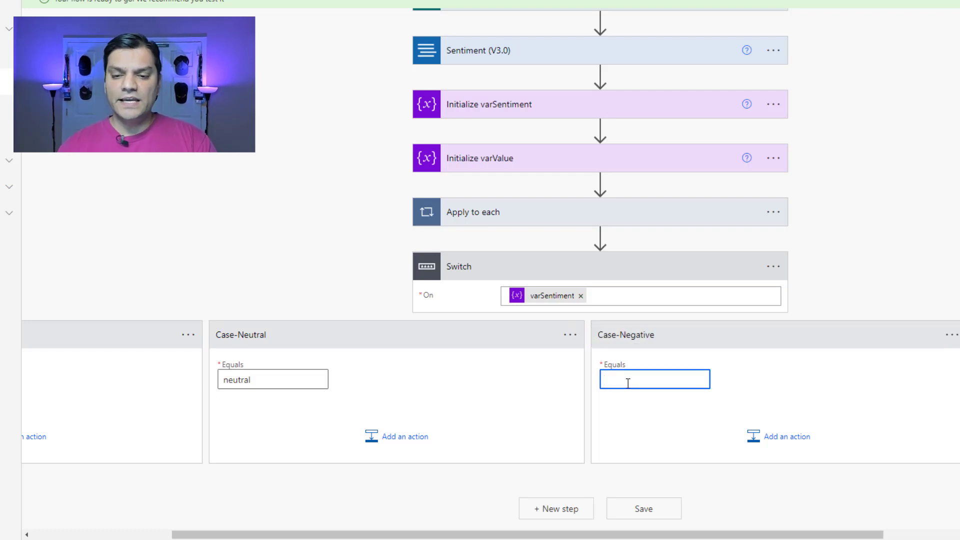
text(ne)
text(gative)
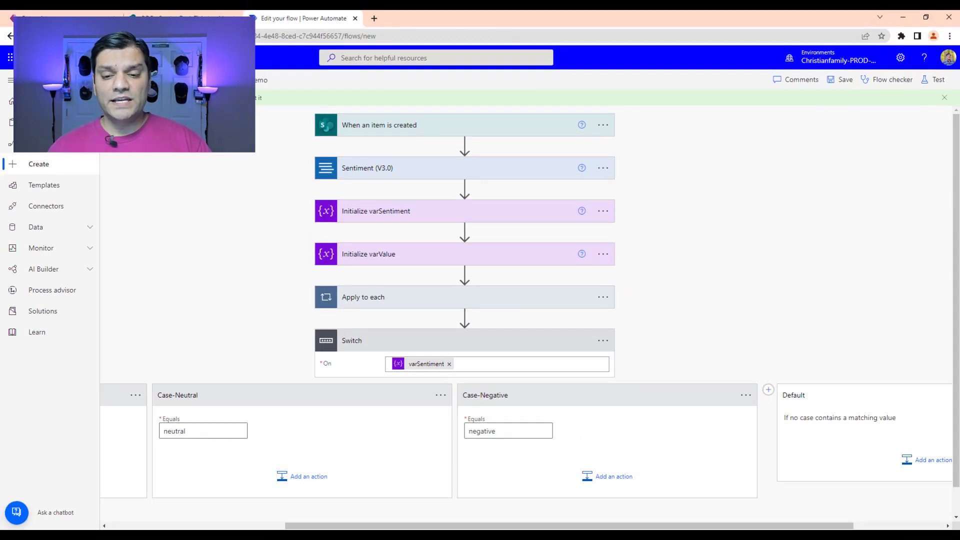
Add a Set variable action inside Case-Positive and choose varValue as the variable it sets
drag(496, 526, 322, 524)
scroll(300, 475, down, 1)
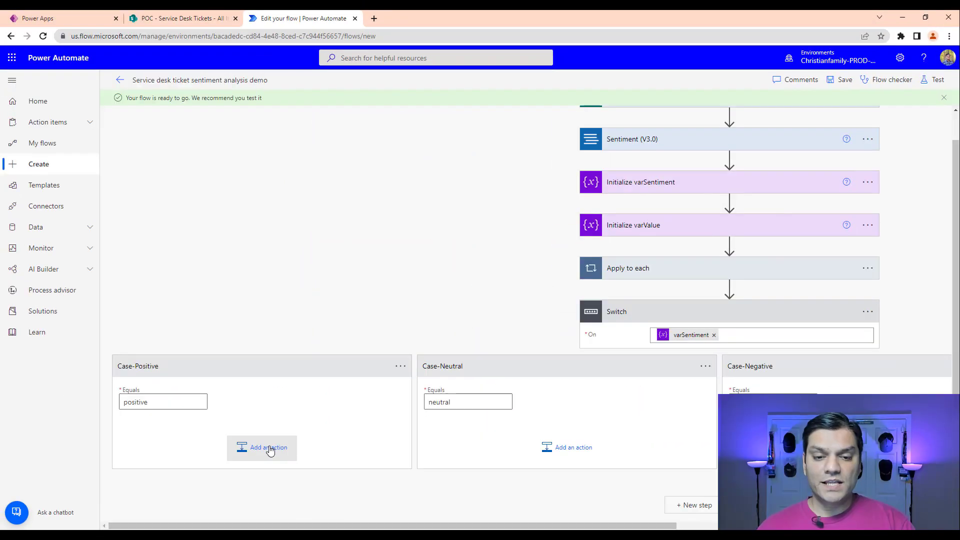
click(265, 449)
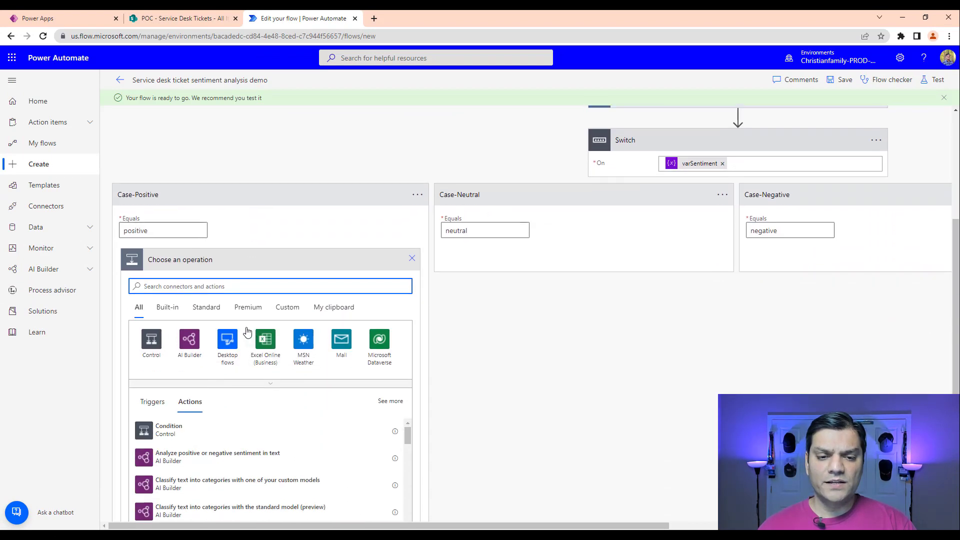
text(var)
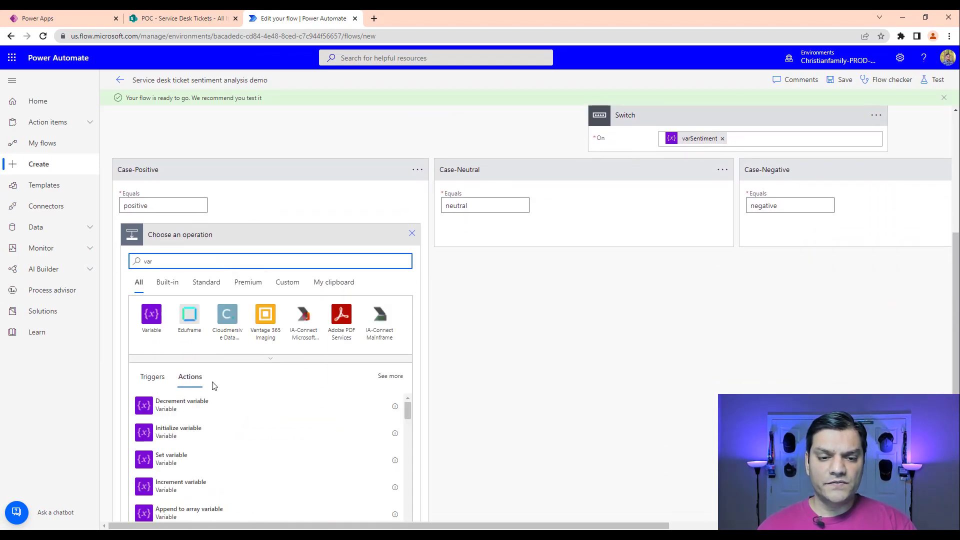
click(150, 320)
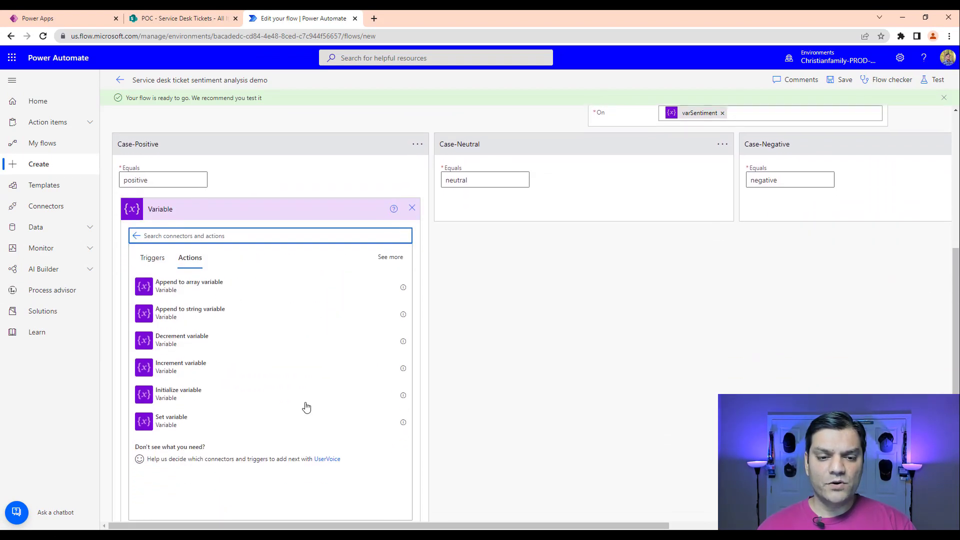
click(189, 420)
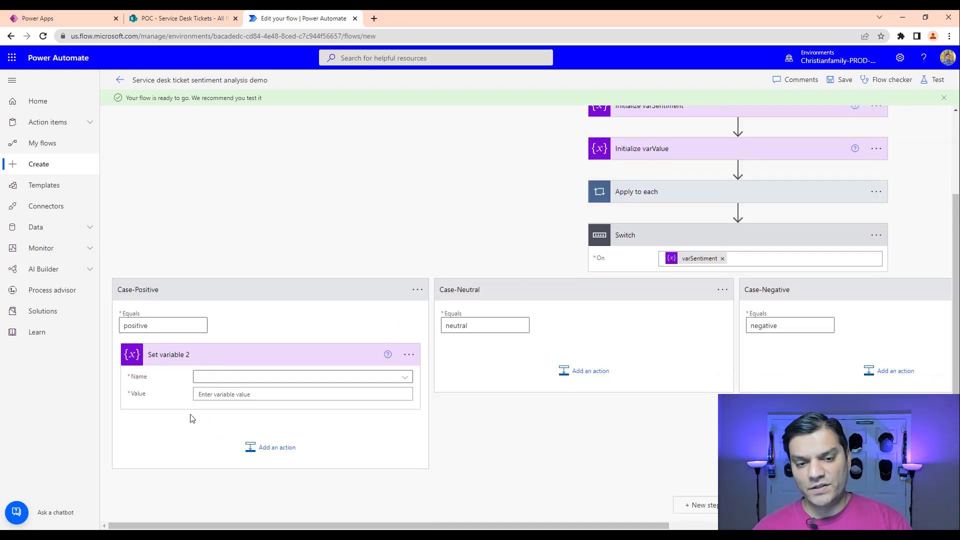
click(231, 377)
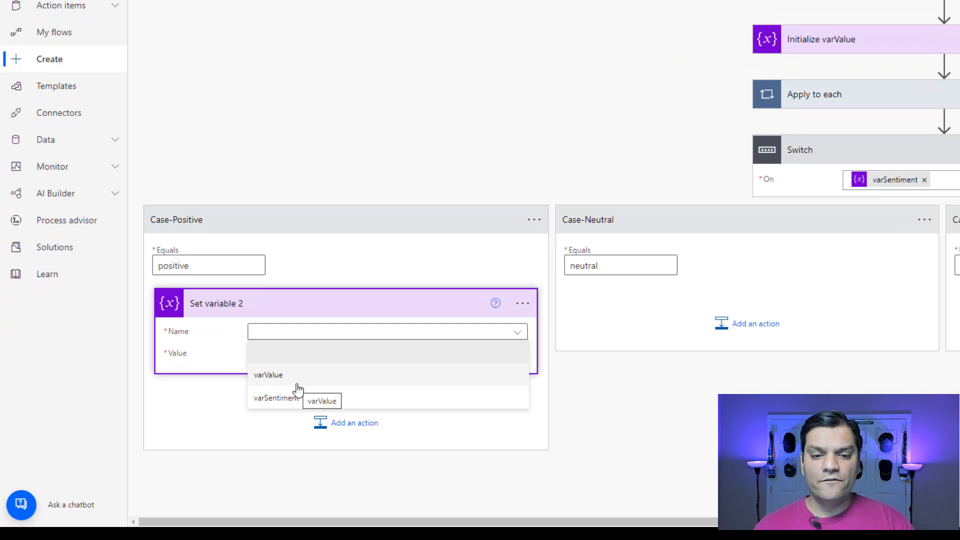
click(298, 385)
Find the confidenceScores dynamic content from Sentiment (V3.0) and use it as the value of Case-Positive's Set variable action
click(320, 355)
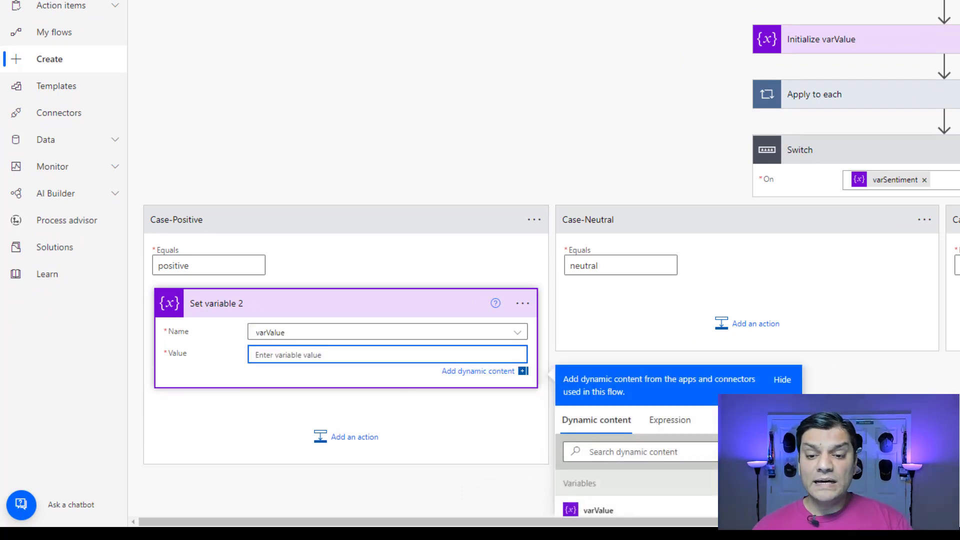
scroll(953, 375, down, 1)
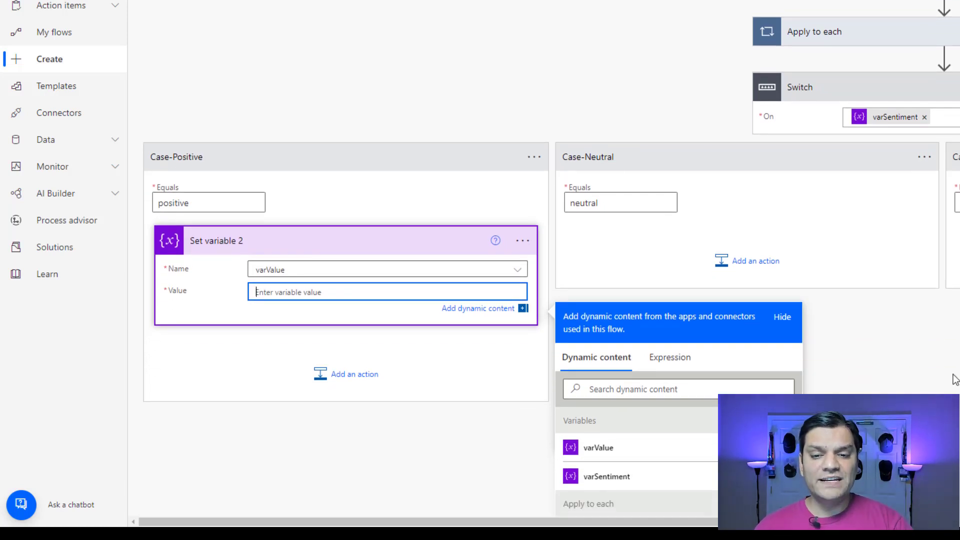
scroll(949, 360, down, 2)
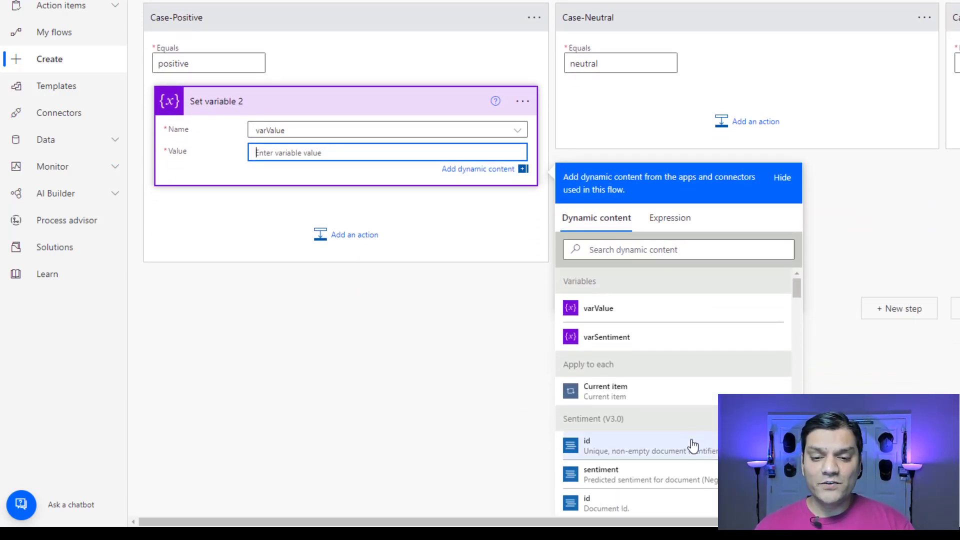
scroll(693, 445, down, 2)
scroll(692, 445, down, 3)
scroll(693, 445, up, 4)
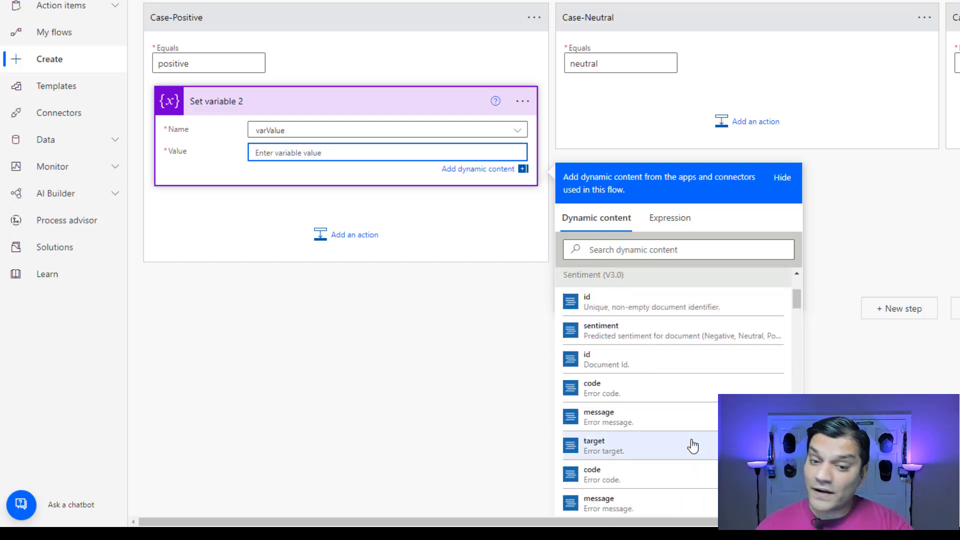
click(689, 250)
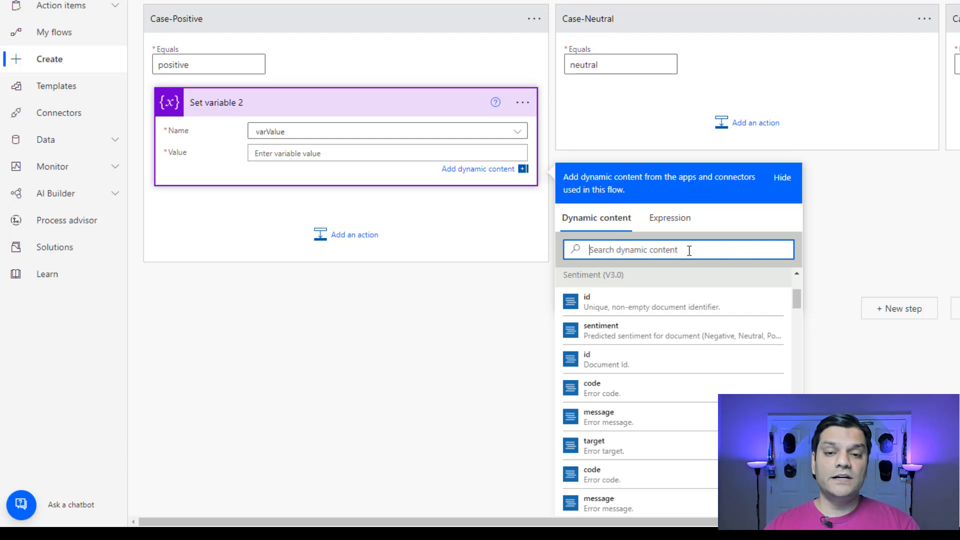
text(conf)
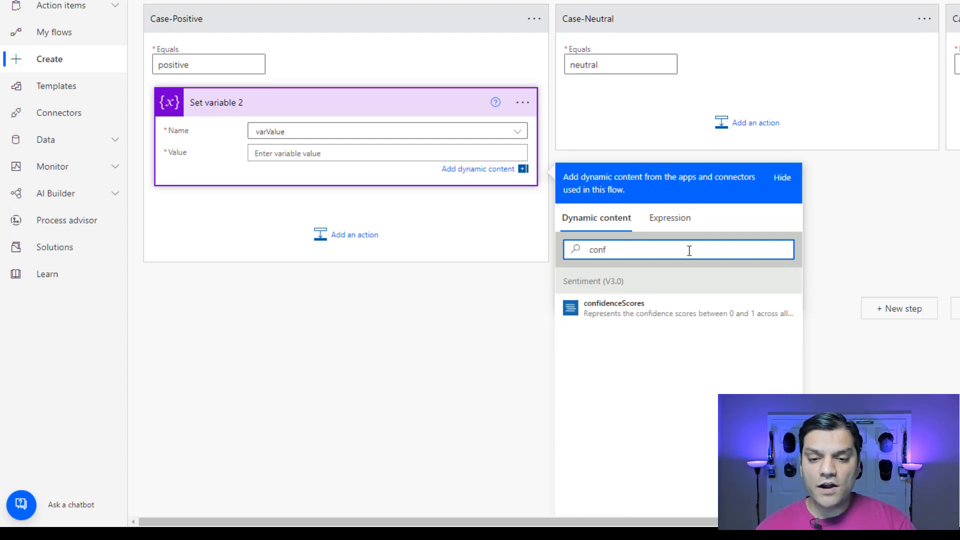
click(640, 310)
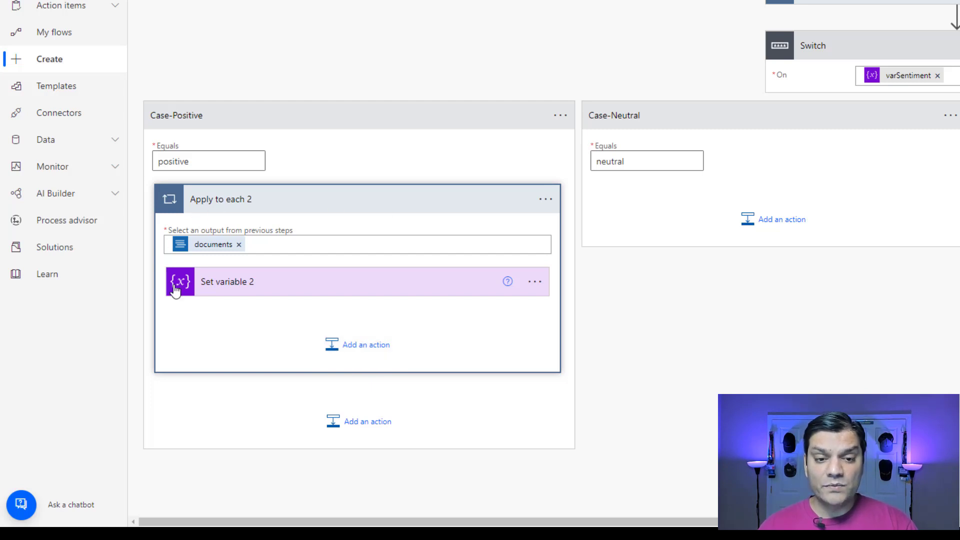
Add a SharePoint Update item action after Apply to each 2 in the Case-Positive branch
click(367, 424)
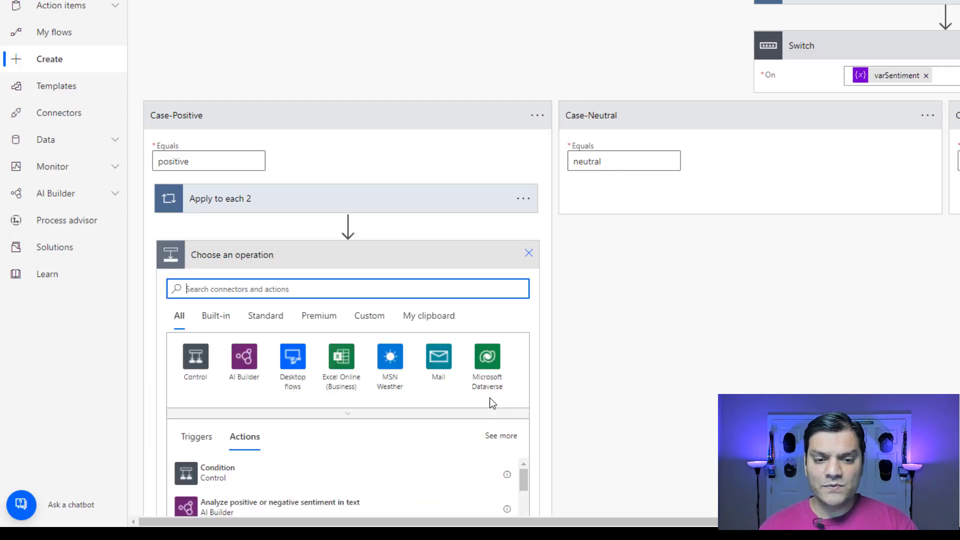
scroll(430, 326, down, 1)
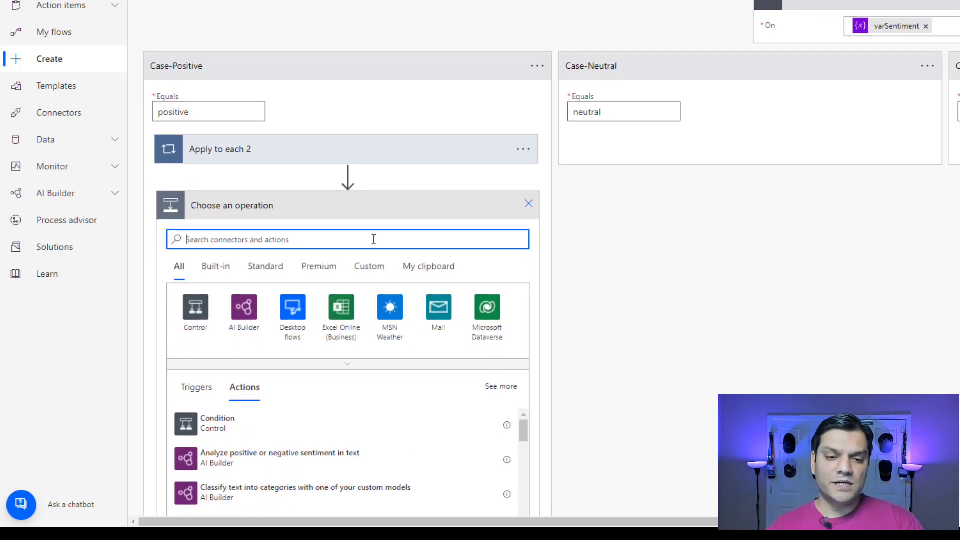
text(sharepoint)
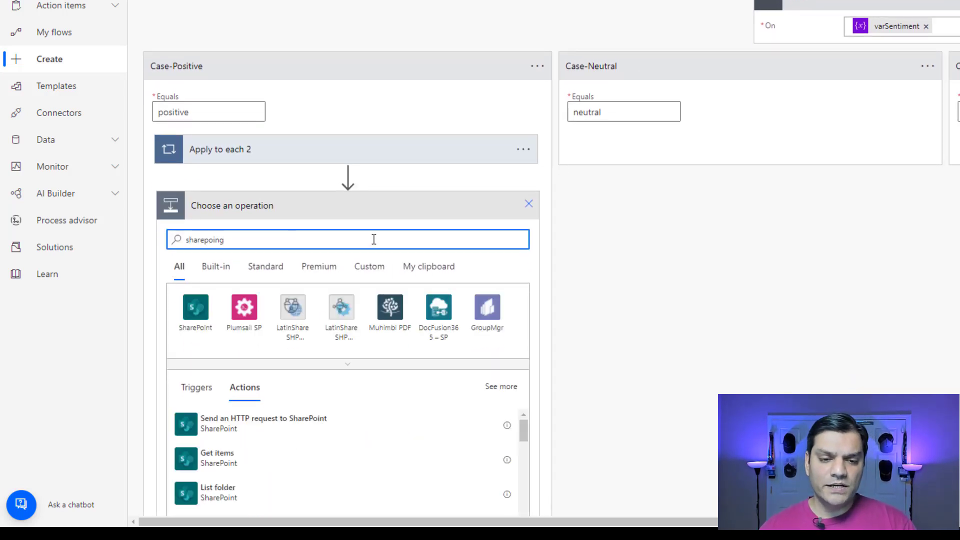
click(195, 307)
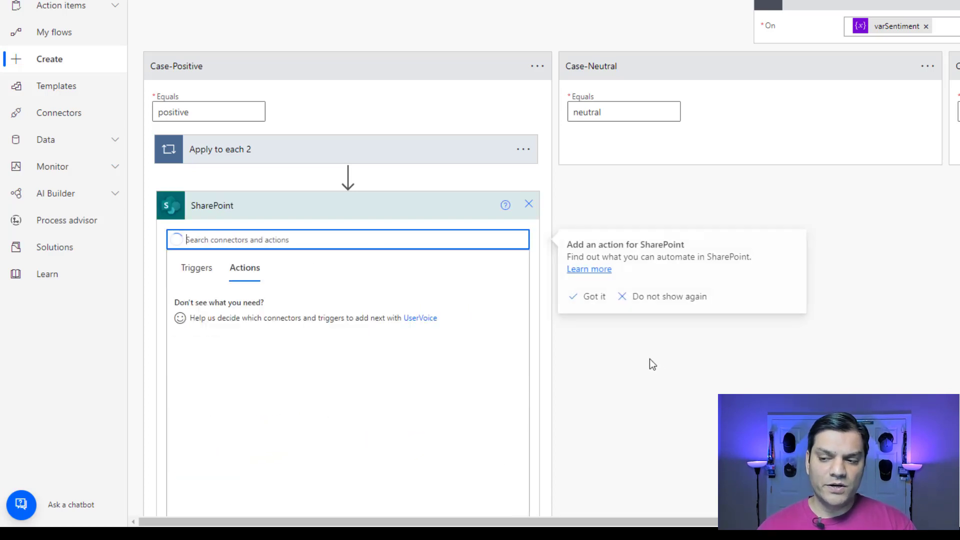
scroll(650, 359, down, 2)
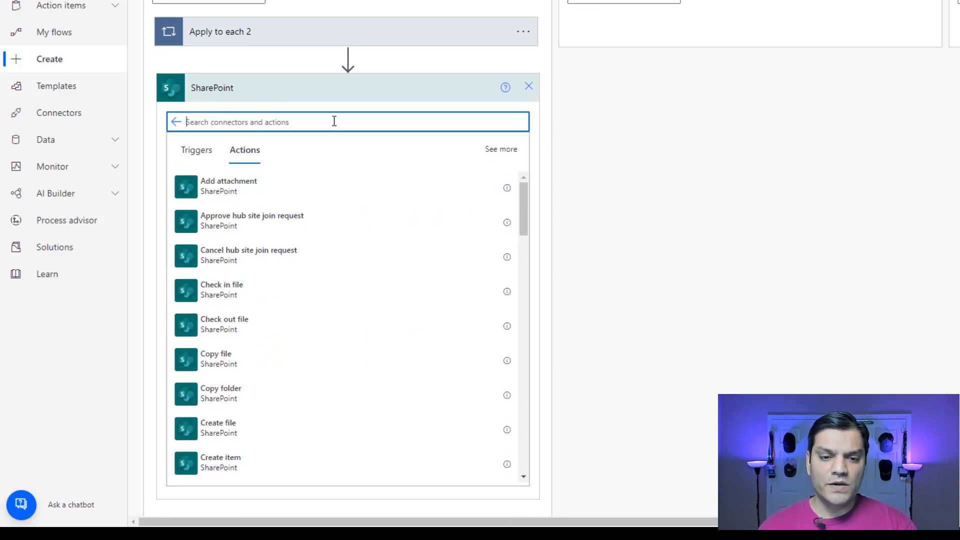
text(up)
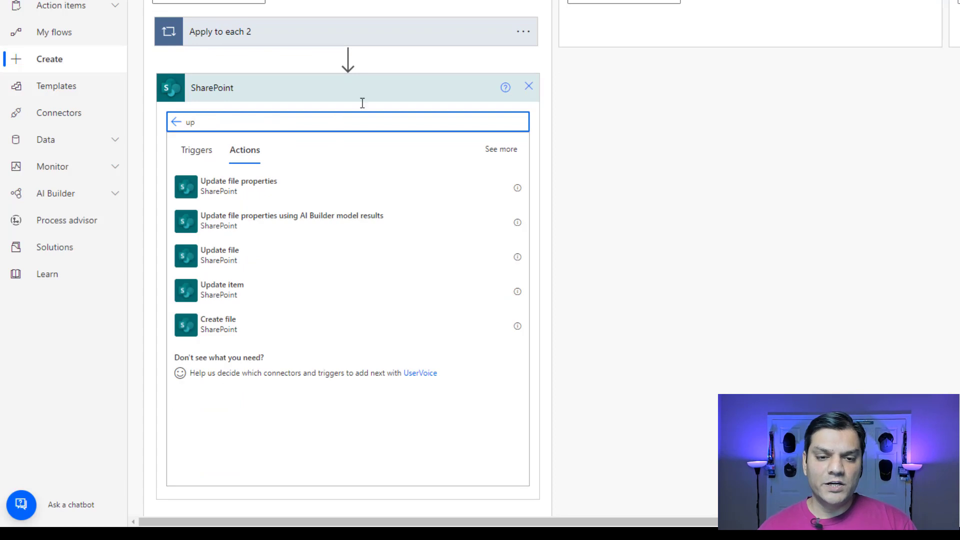
click(241, 299)
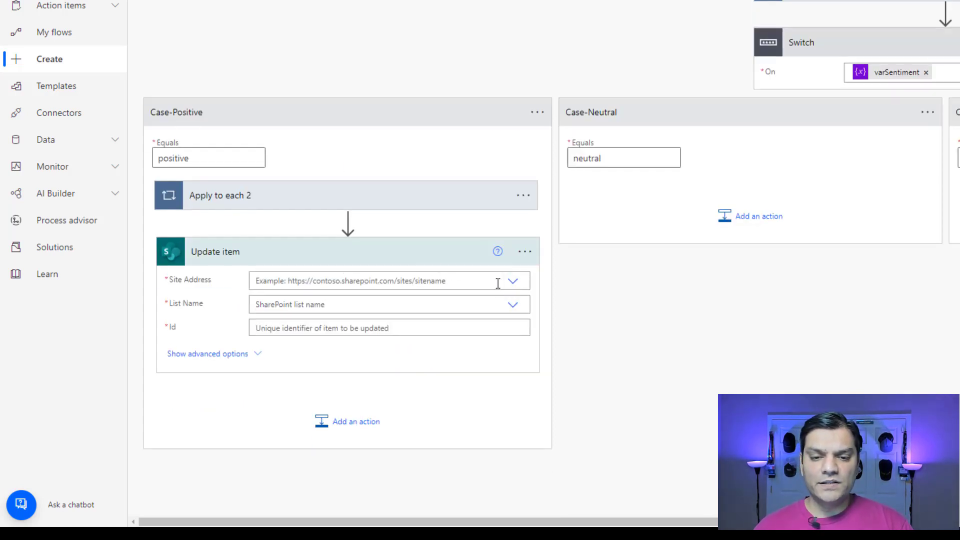
Set the Update item action's Site Address to the POC site and its List Name to Service Desk Tickets
click(514, 283)
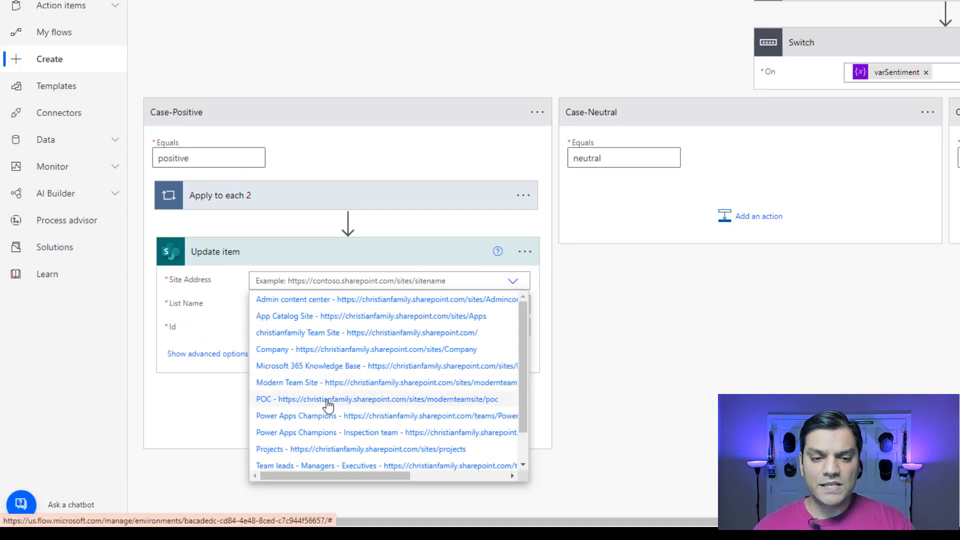
click(327, 400)
click(510, 305)
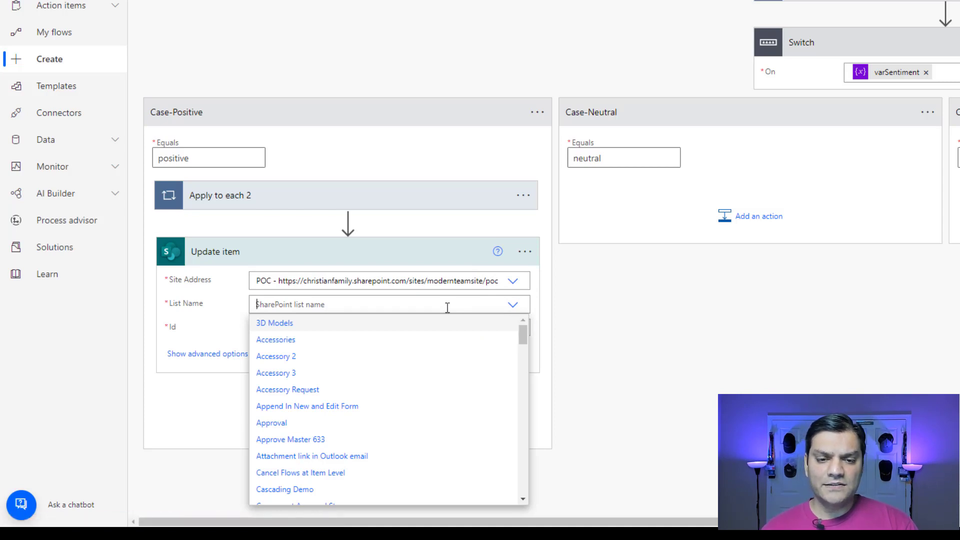
click(447, 307)
text(servi)
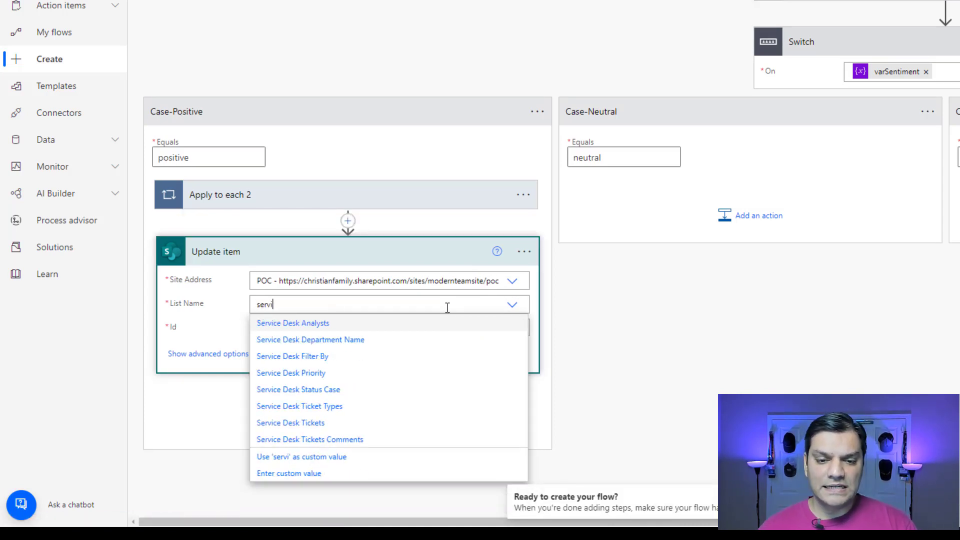
click(350, 423)
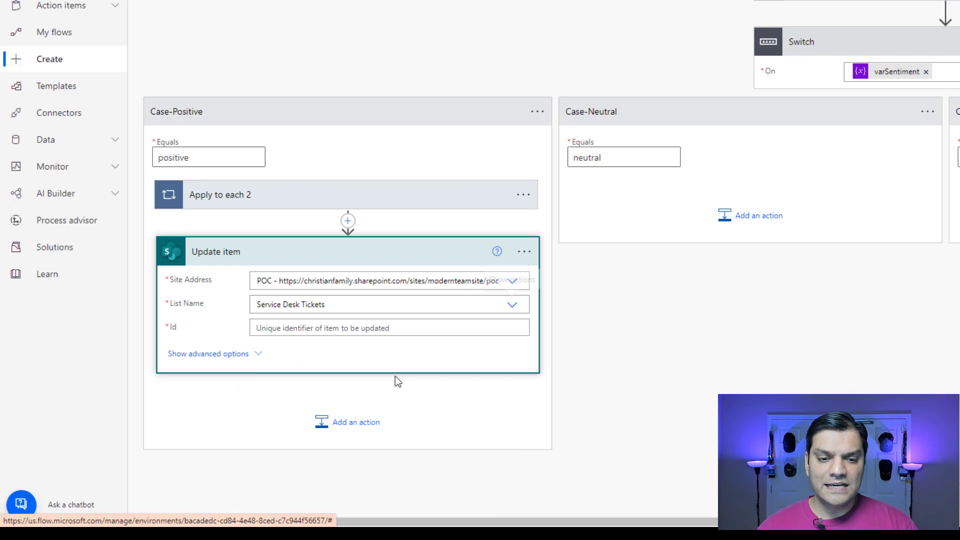
Fill the Update item action's Id with ID and its Subject with Subject from the When an item is created trigger
click(416, 328)
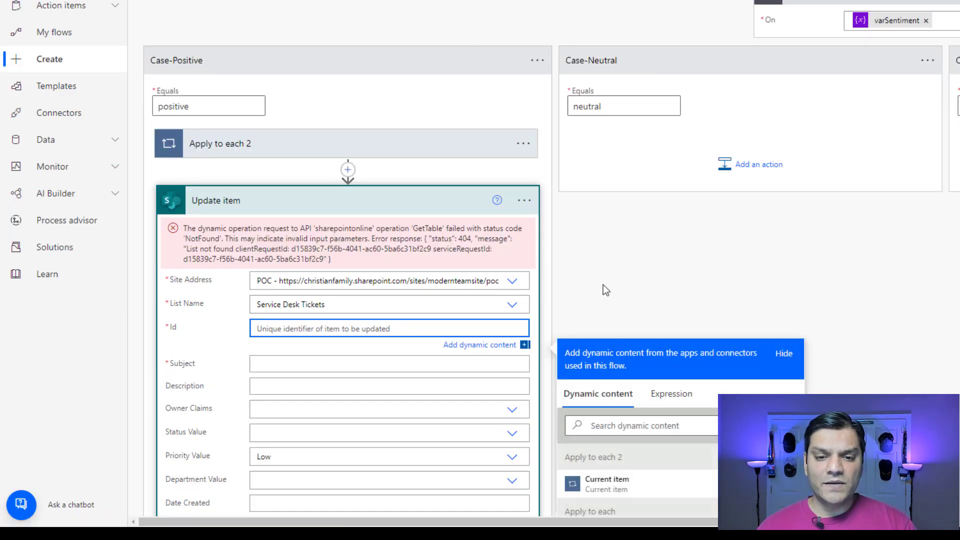
scroll(715, 420, down, 10)
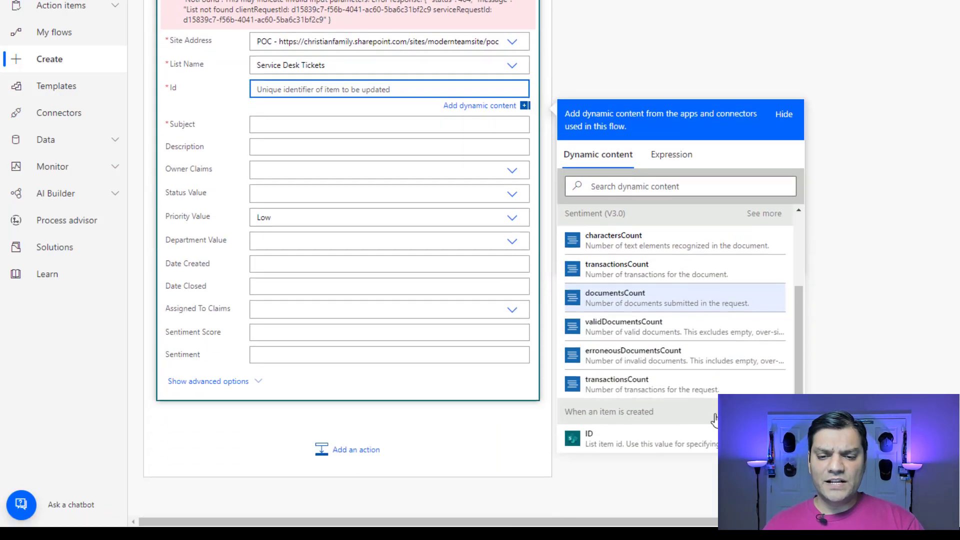
click(646, 419)
scroll(415, 405, up, 3)
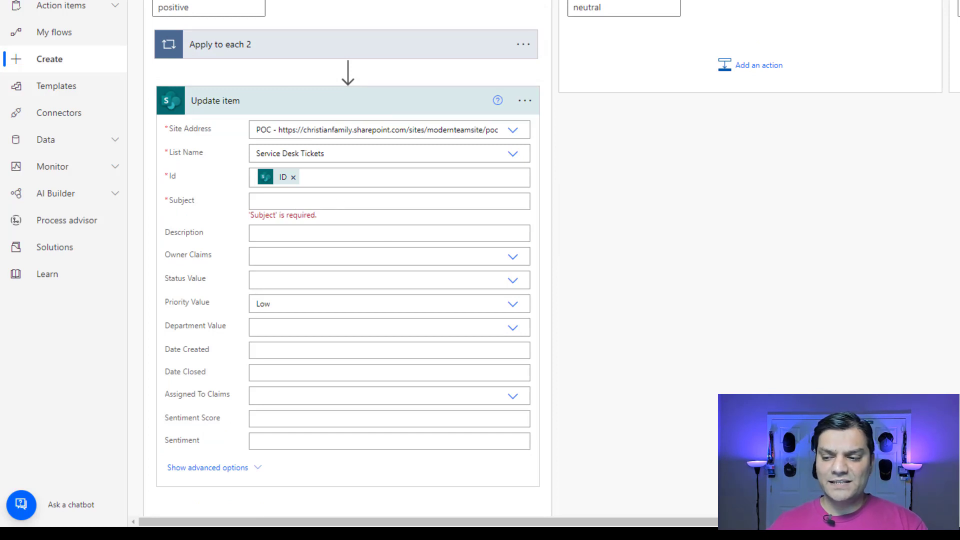
click(286, 203)
click(697, 307)
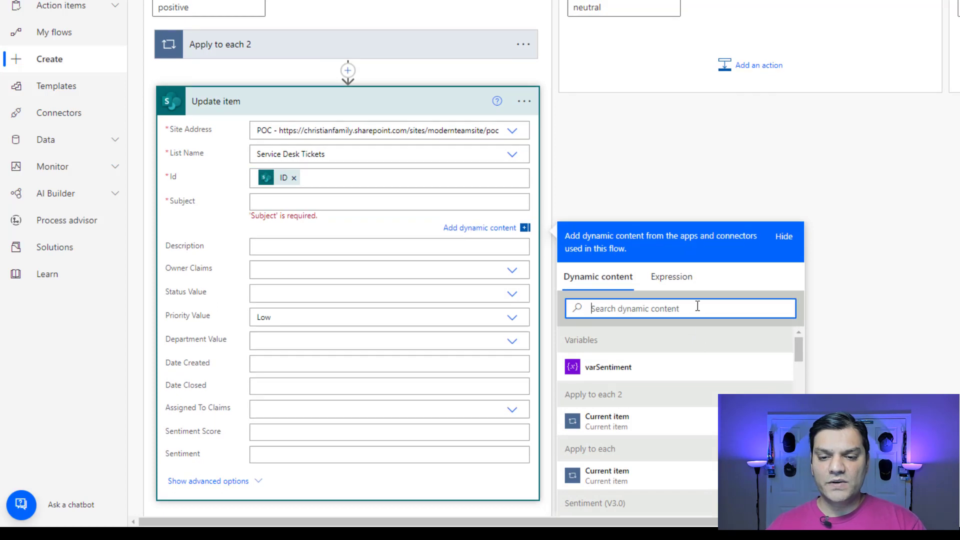
text(sub)
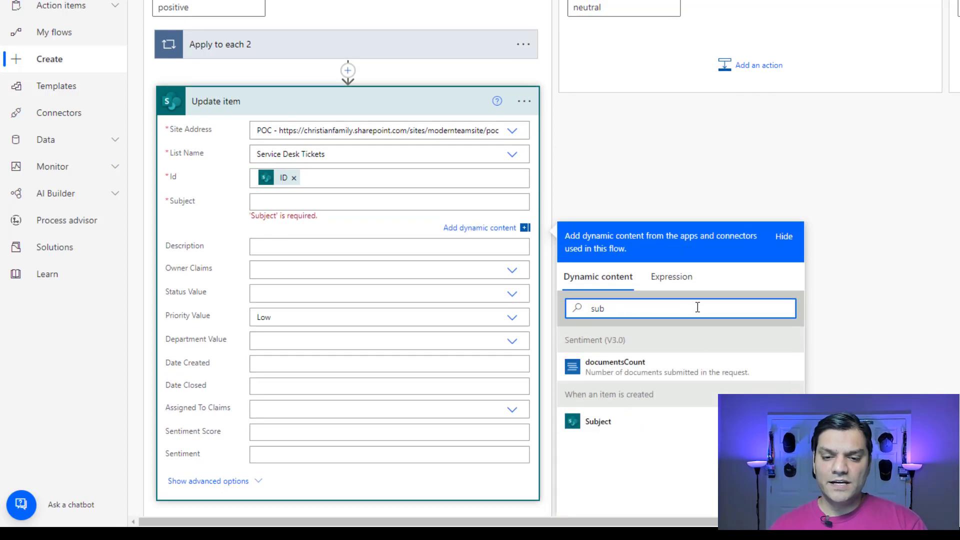
click(605, 429)
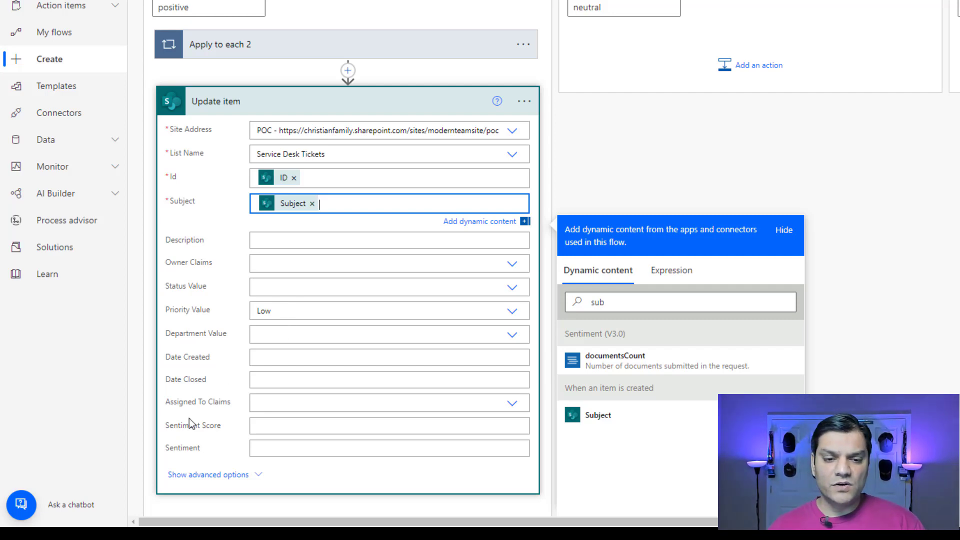
Find the positive dynamic content from Sentiment (V3.0) and use it as the Update item action's Sentiment Score
click(280, 427)
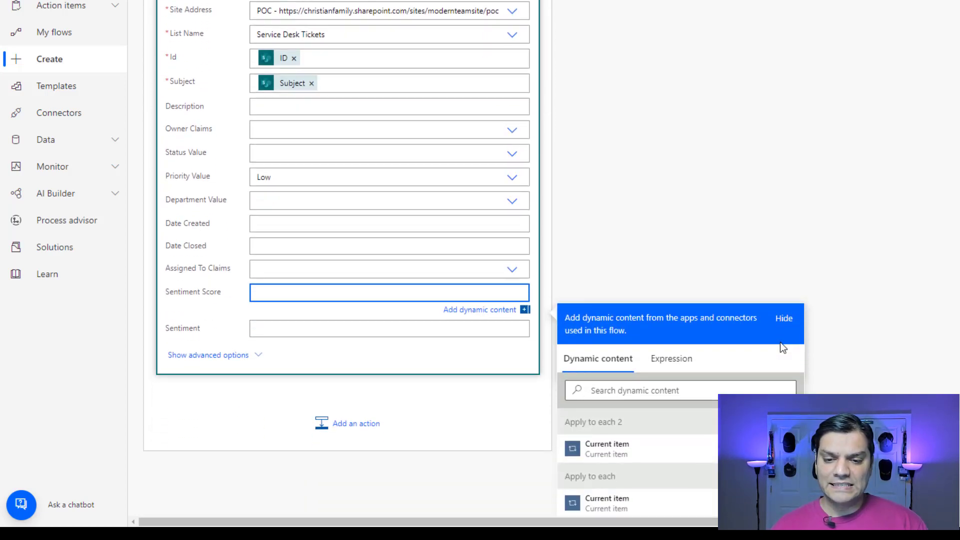
click(728, 387)
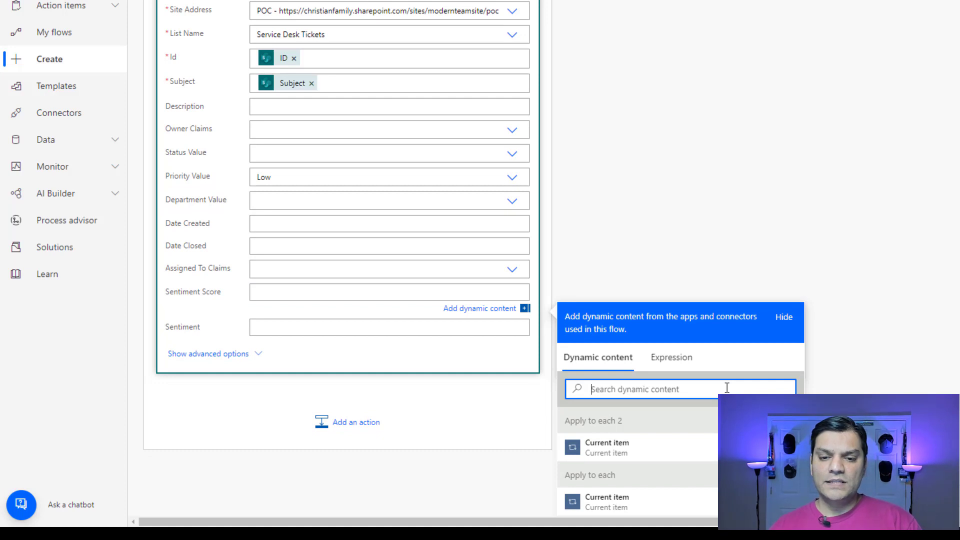
text(psc)
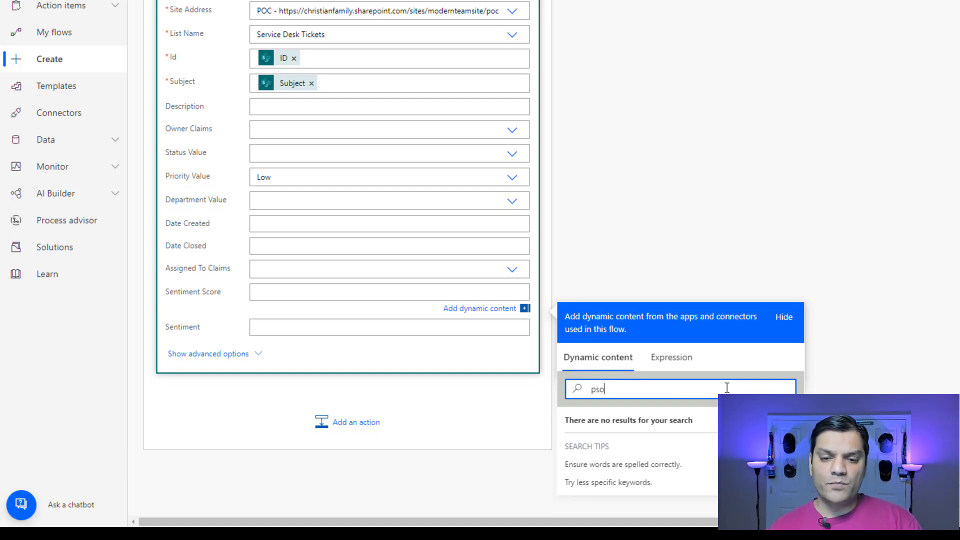
key(BackSpace)
key(BackSpace)
text(o)
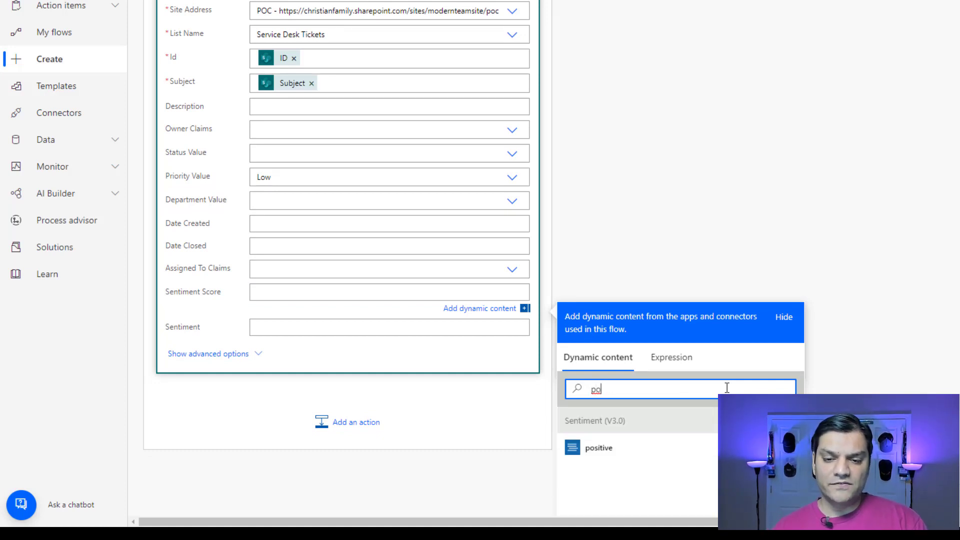
scroll(278, 38, up, 2)
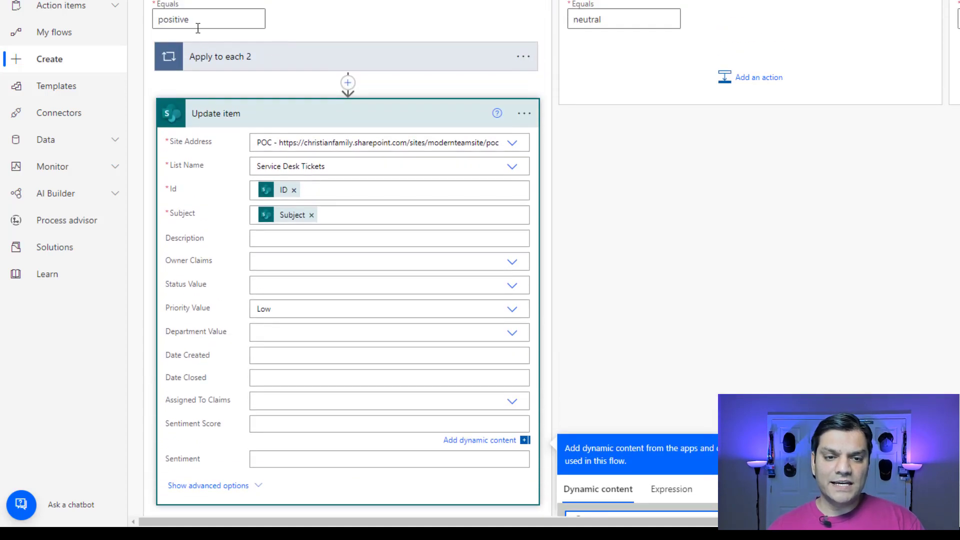
scroll(722, 202, down, 2)
scroll(722, 202, down, 3)
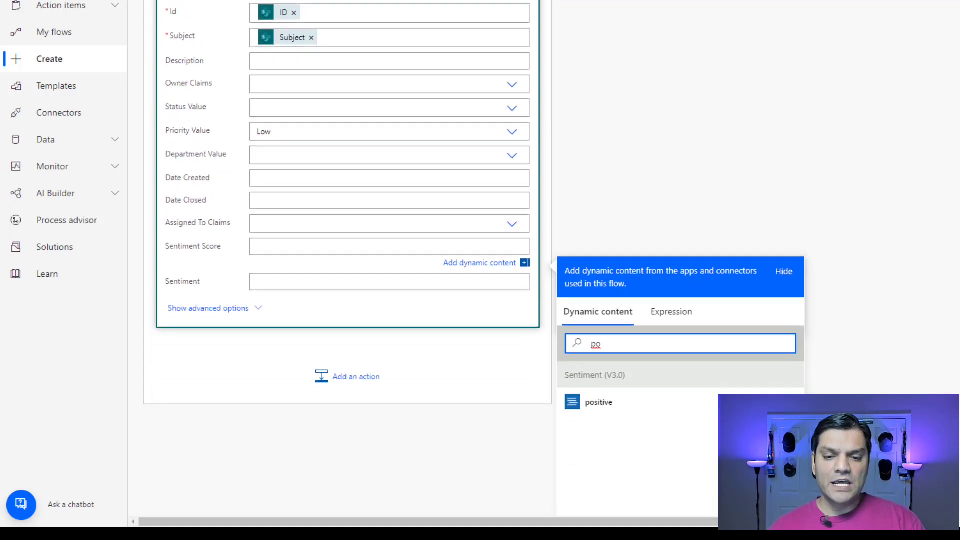
click(618, 389)
Reopen the Update item action inside Apply to each 3 and set its Sentiment field to Positive
click(259, 286)
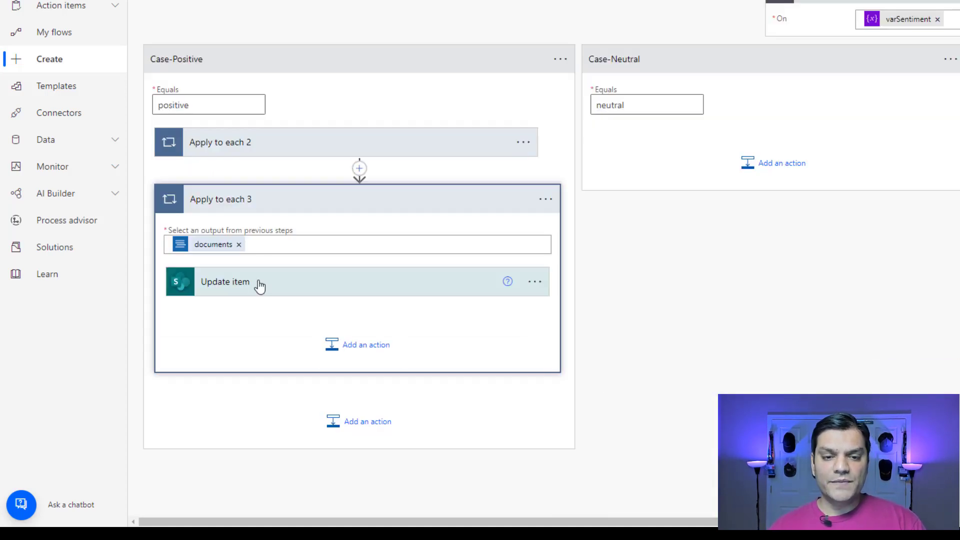
click(259, 286)
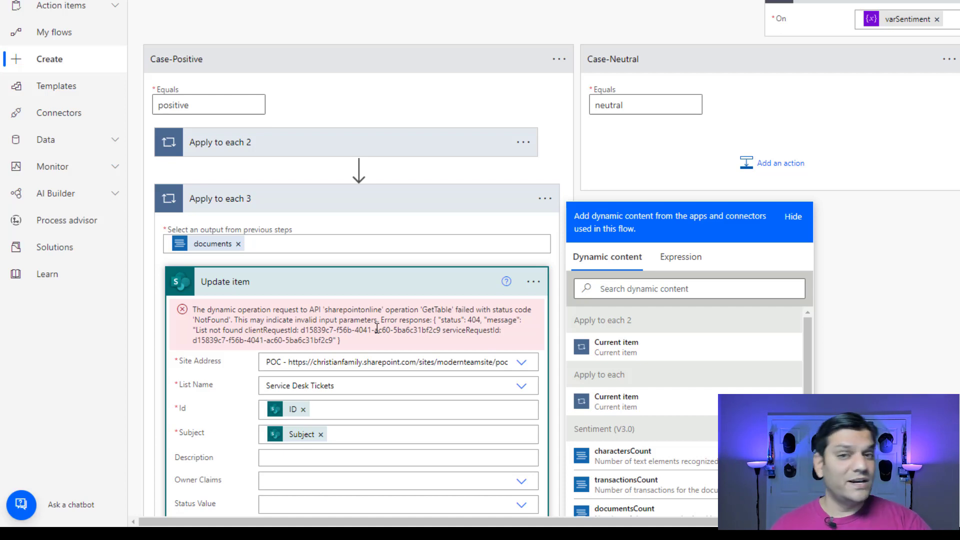
scroll(345, 368, down, 6)
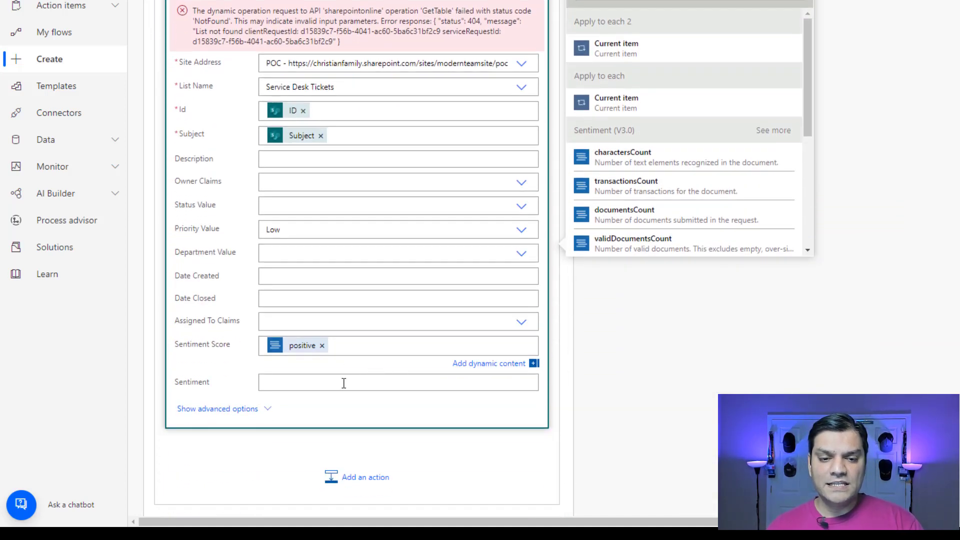
click(344, 383)
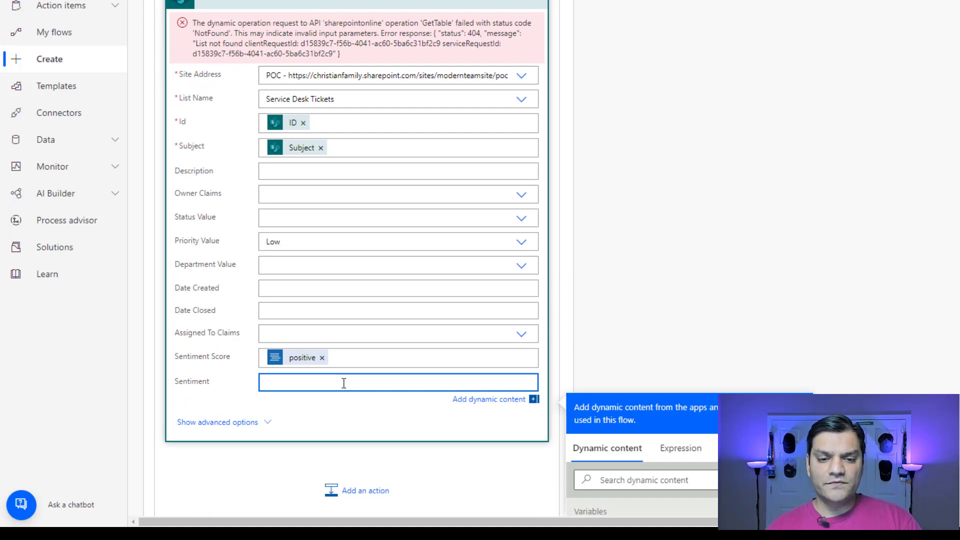
text(Posi)
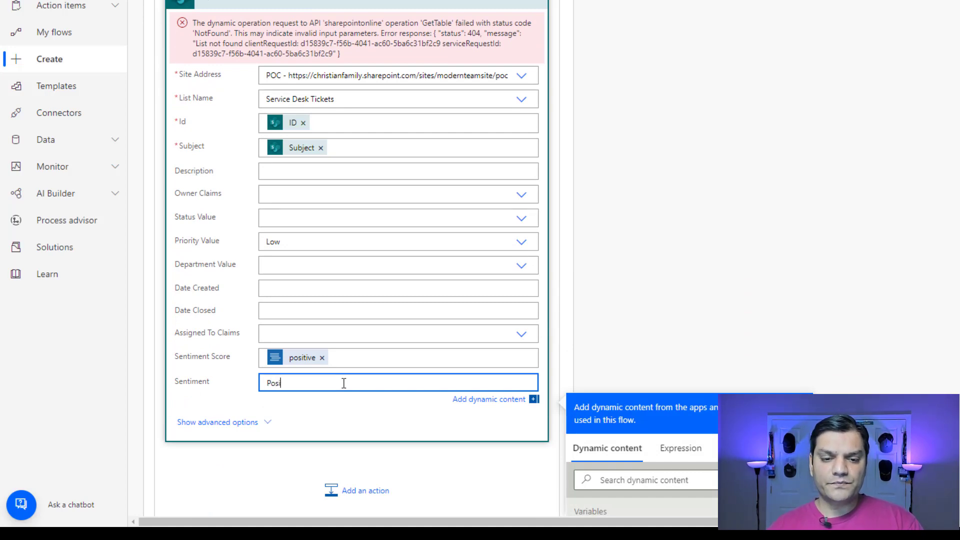
text(tive)
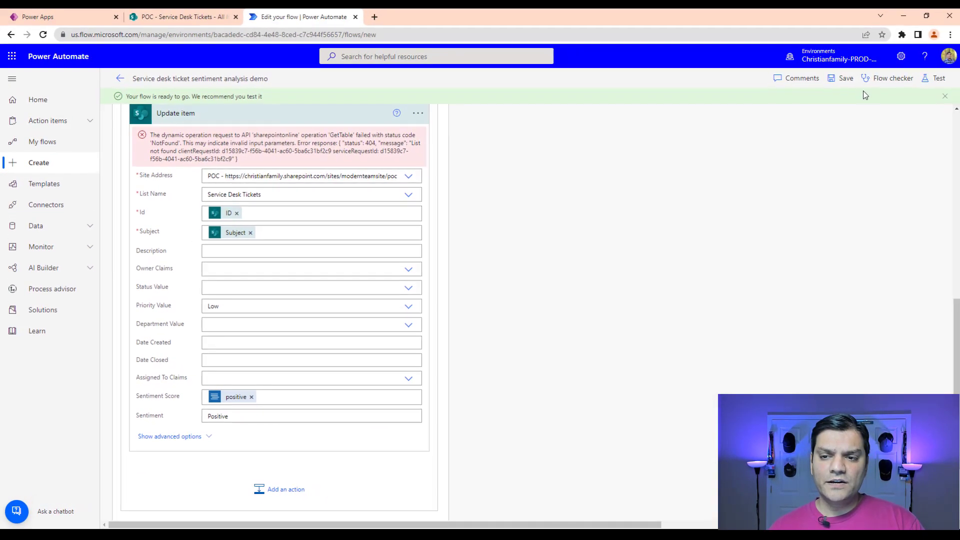
Save the flow and reopen Service desk ticket sentiment analysis demo for editing from the list of cloud flows
click(842, 84)
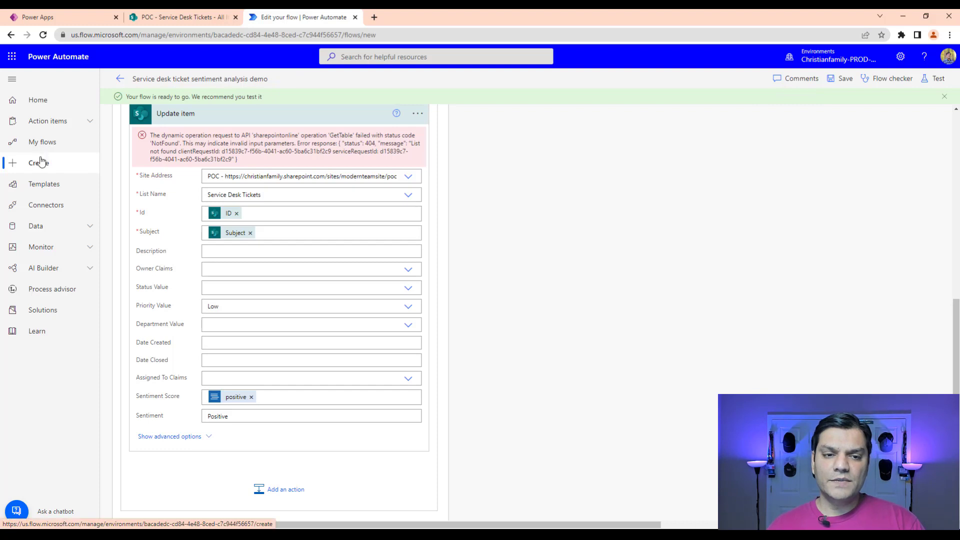
click(49, 143)
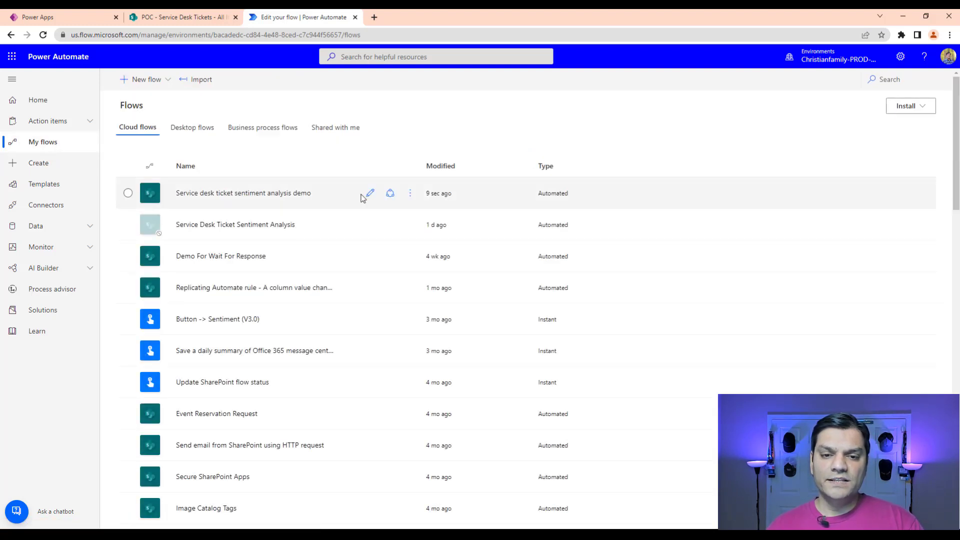
click(370, 194)
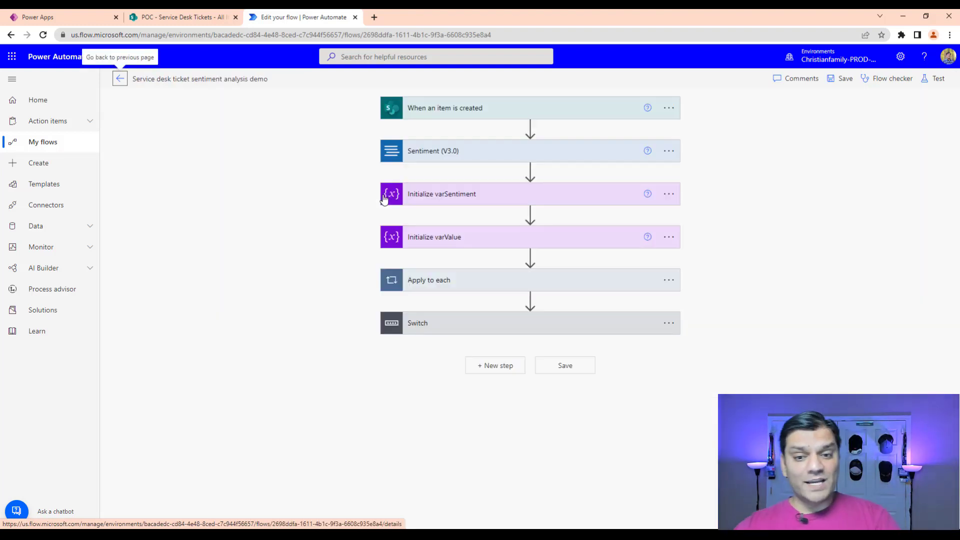
Review the Switch's Case-Positive branch, including Apply to each 2, Apply to each 3 and the Update item field values
click(542, 330)
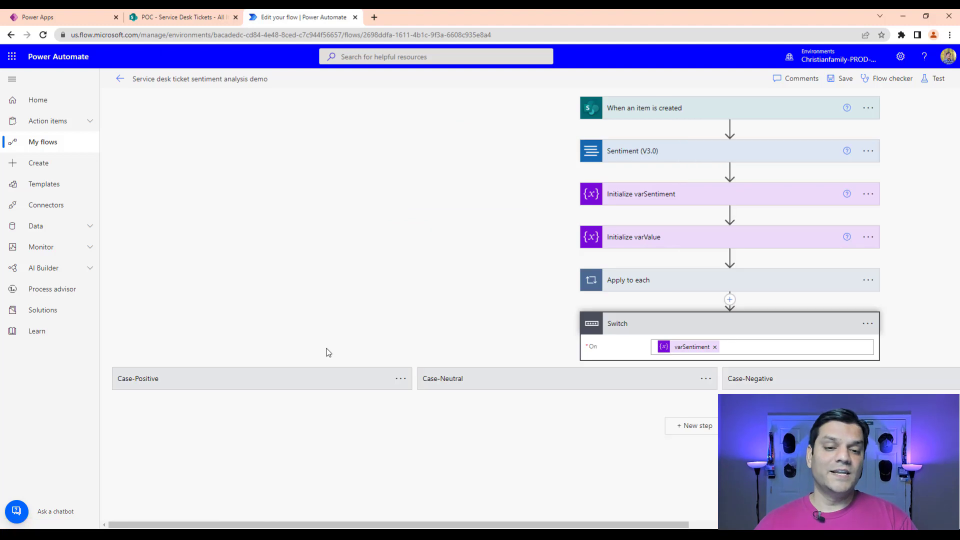
click(311, 387)
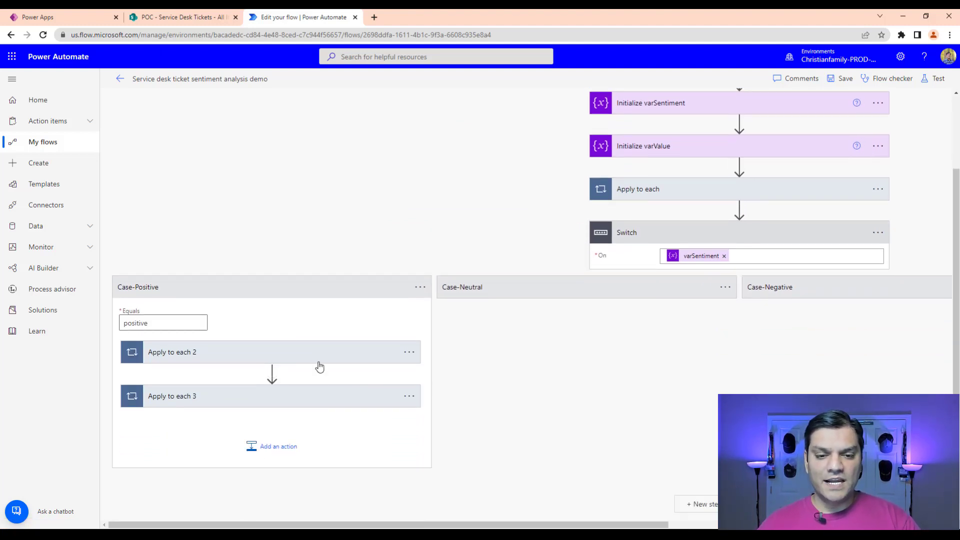
click(319, 367)
scroll(319, 367, down, 1)
click(313, 429)
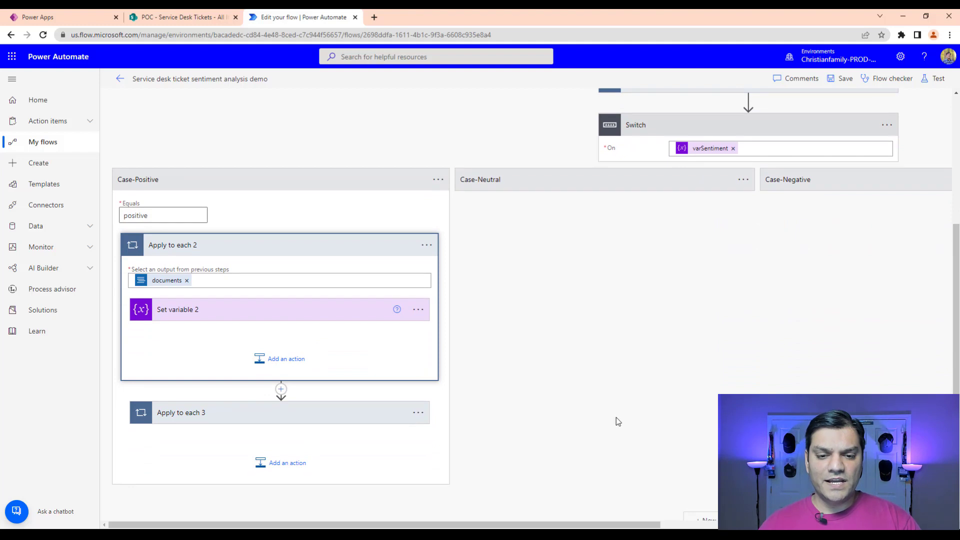
scroll(306, 425, down, 2)
click(297, 378)
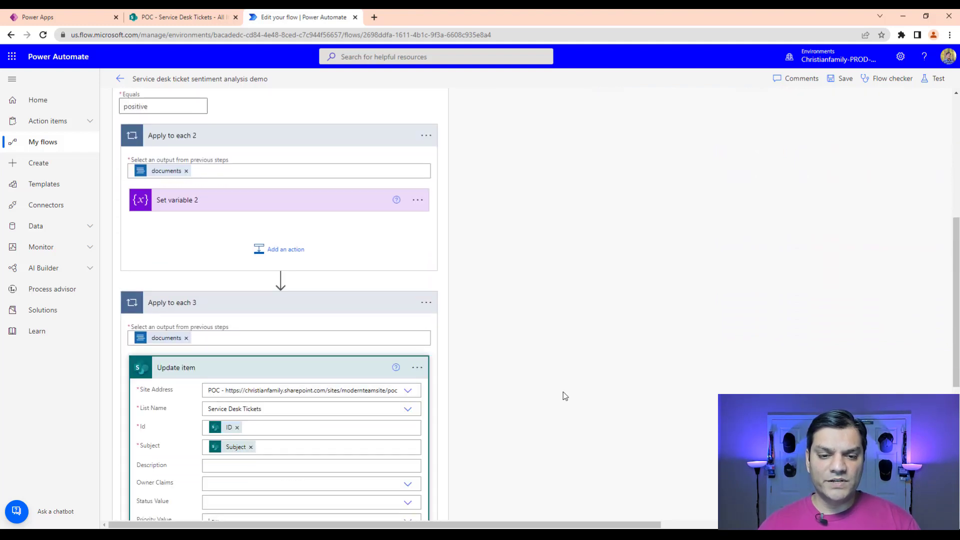
scroll(564, 395, down, 3)
scroll(565, 396, down, 2)
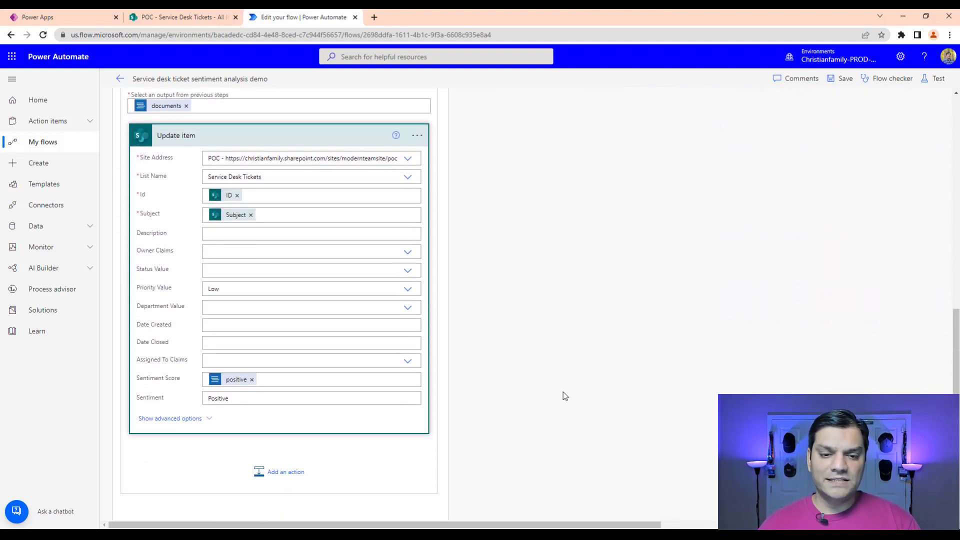
scroll(565, 396, up, 5)
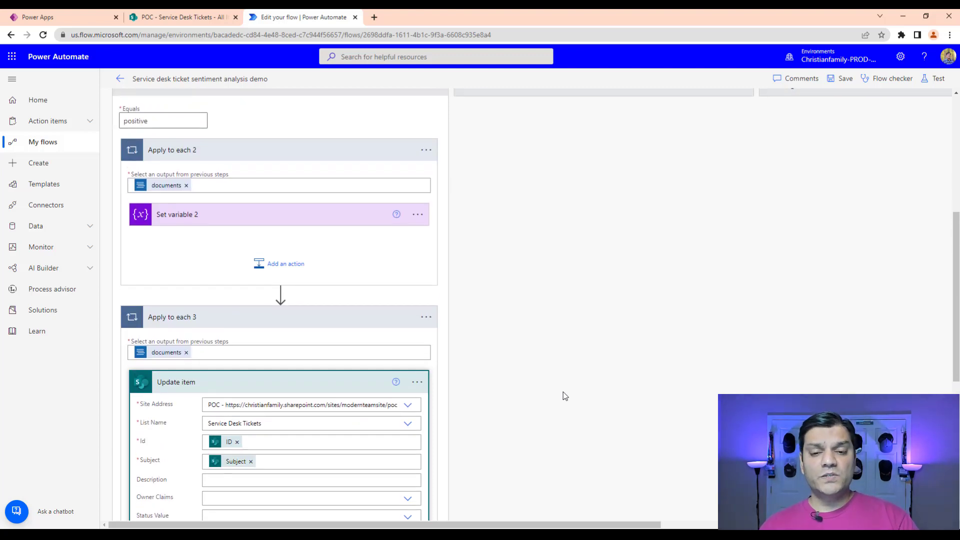
scroll(565, 396, up, 3)
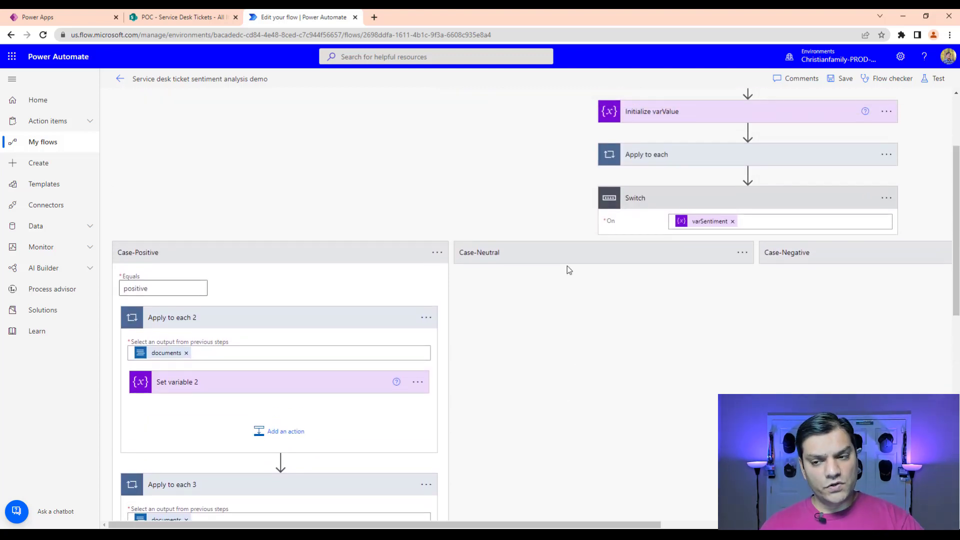
Add a Set variable action to the Switch's Case-Neutral branch
click(553, 263)
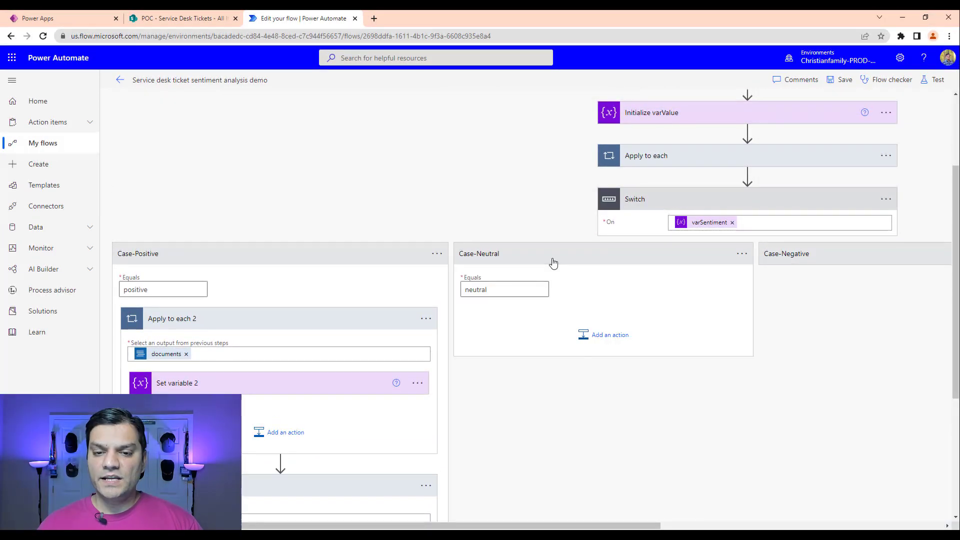
click(603, 336)
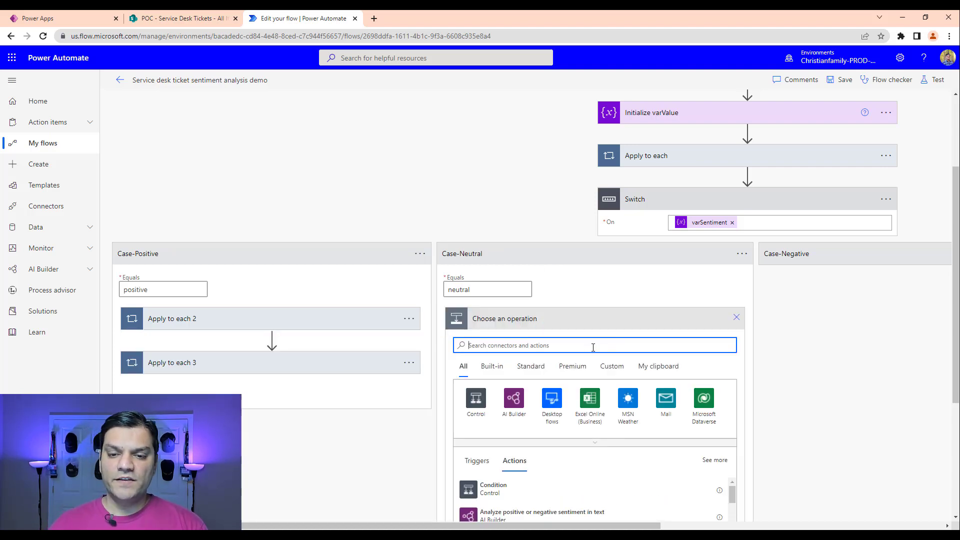
text(var)
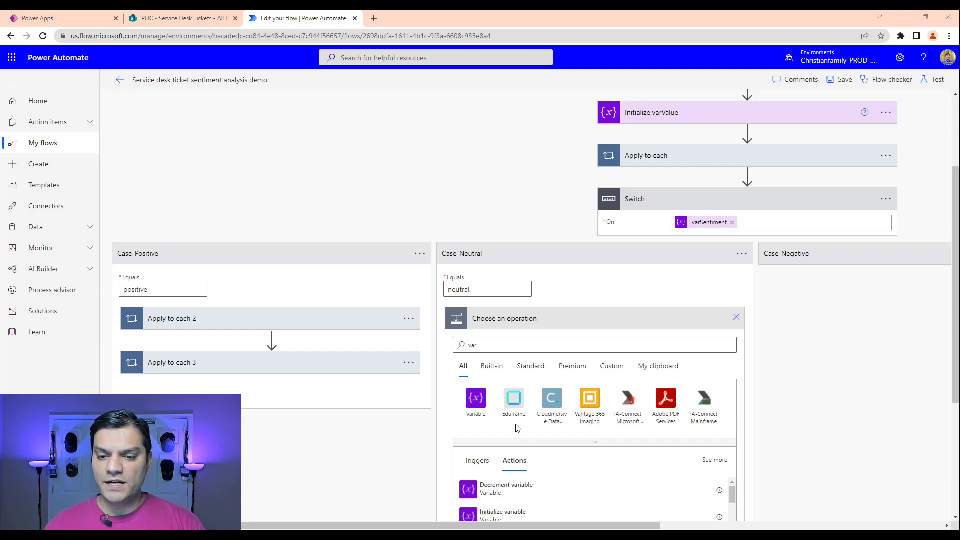
click(475, 399)
scroll(794, 408, down, 2)
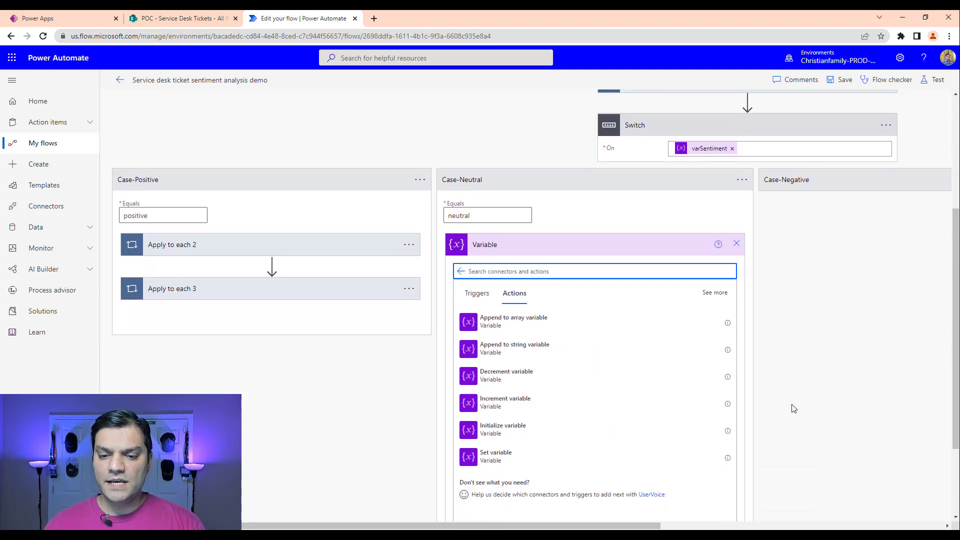
click(525, 457)
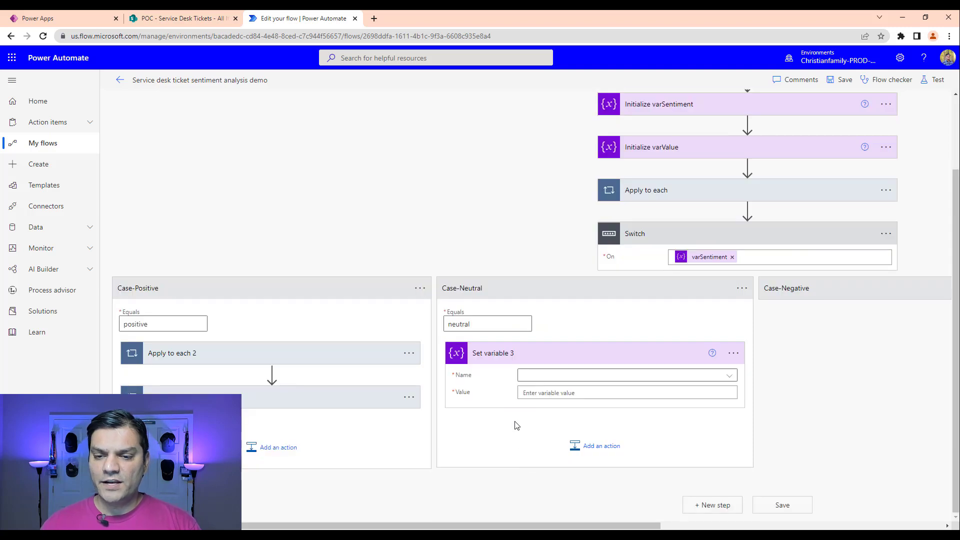
Have the Case-Neutral Set variable action set varValue to the confidenceScores dynamic content from Sentiment (V3.0)
click(563, 378)
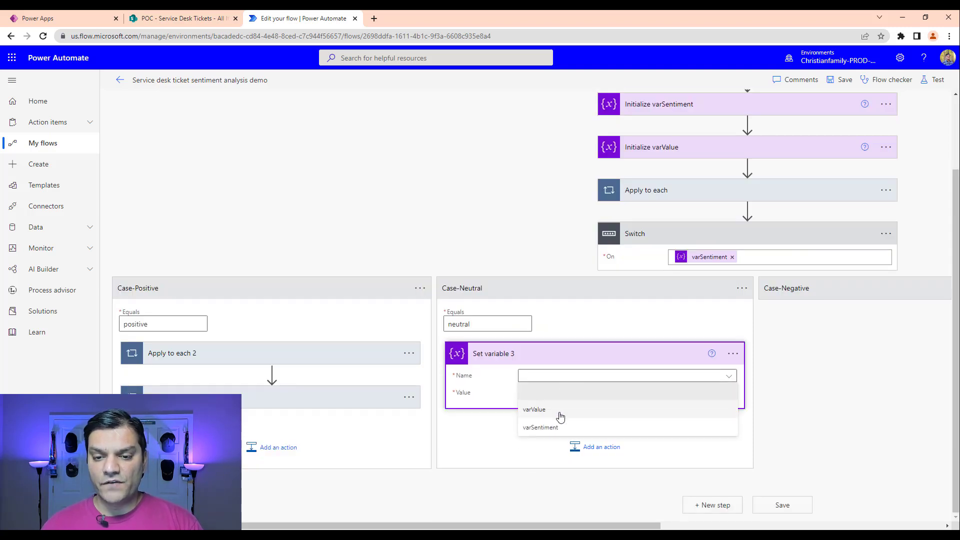
click(534, 410)
click(598, 392)
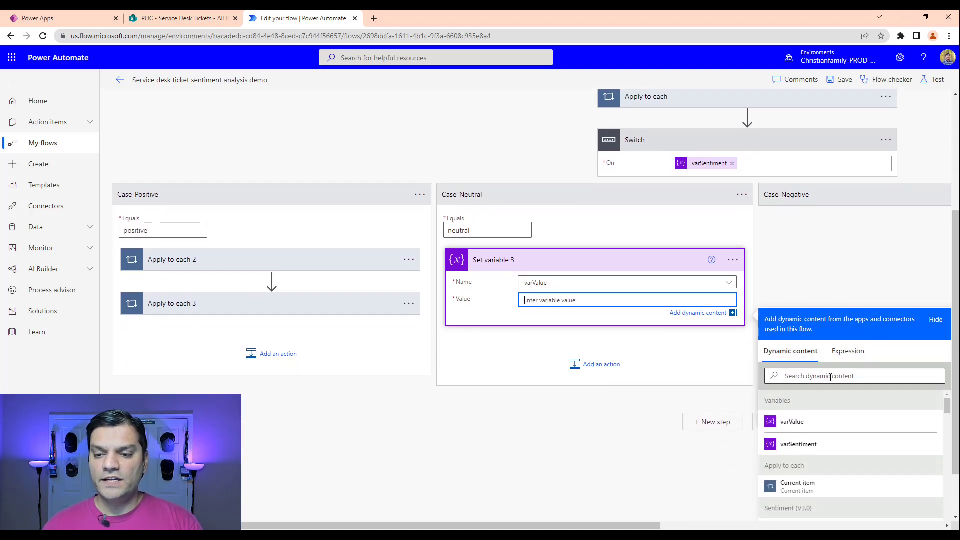
click(831, 376)
text(confi)
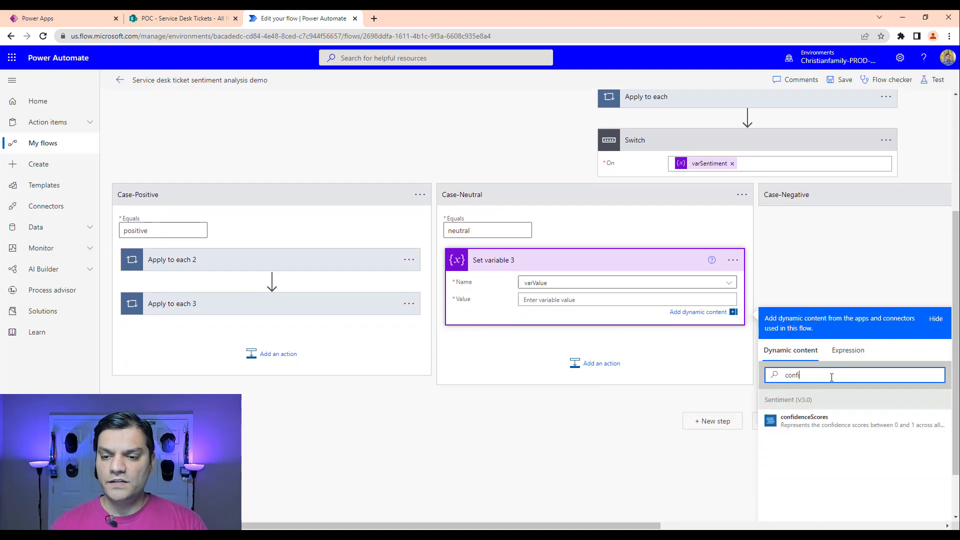
click(807, 418)
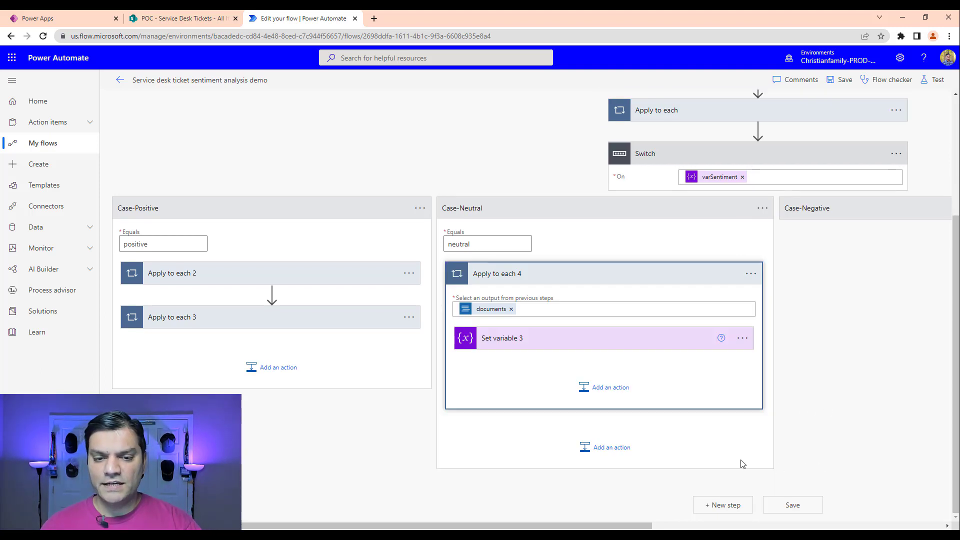
Add a SharePoint Update item action after Apply to each 4 in the Case-Neutral branch
click(609, 450)
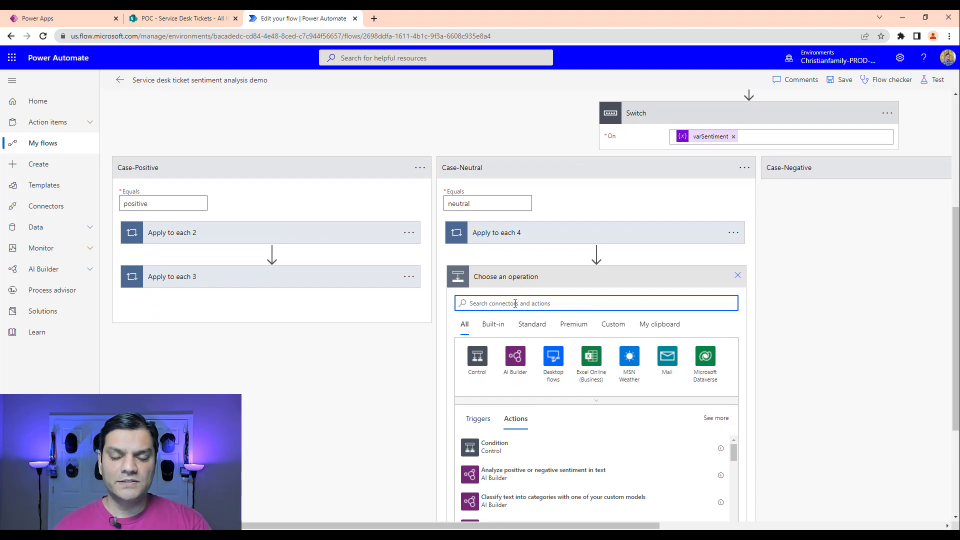
text(sharepoing)
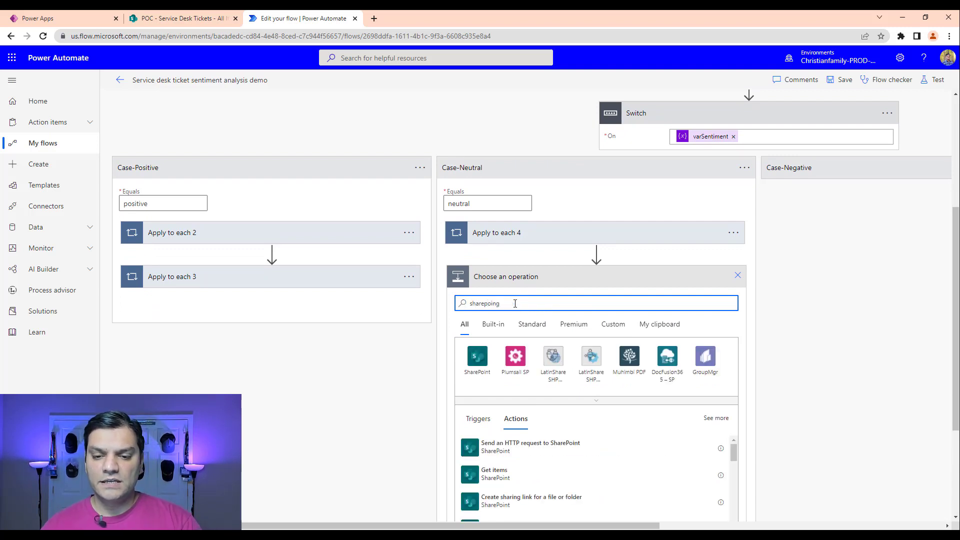
click(477, 356)
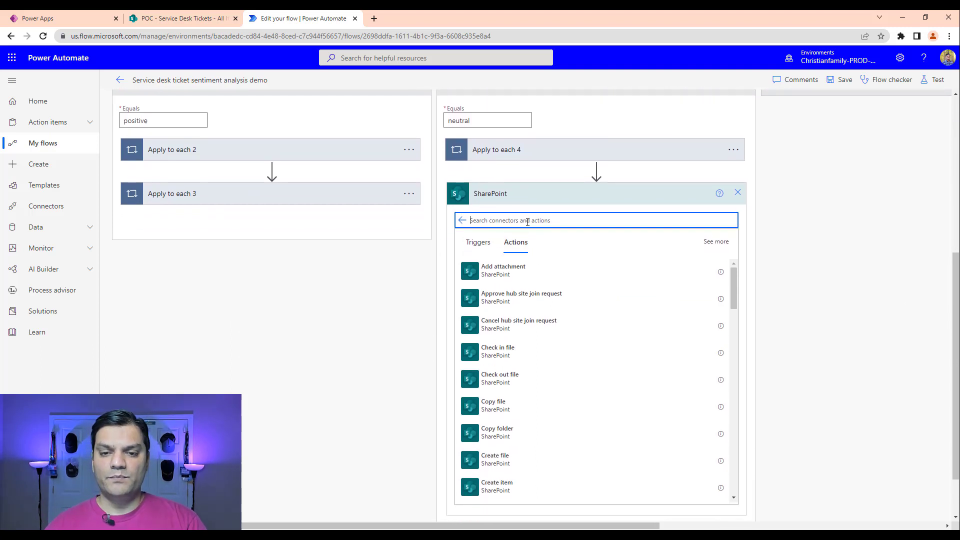
text(up)
click(509, 355)
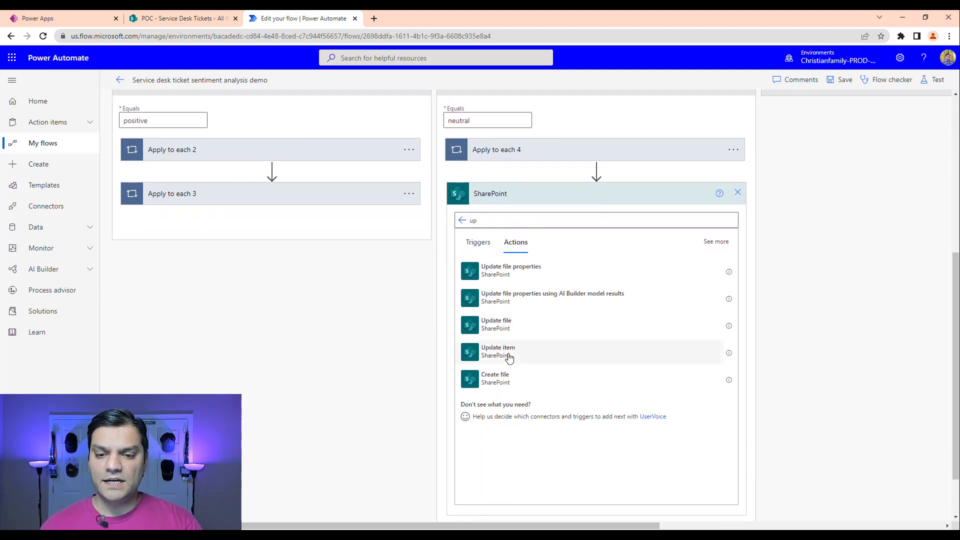
Point the new Update item 2 action to the POC site and its Service Desk Tickets list
click(717, 340)
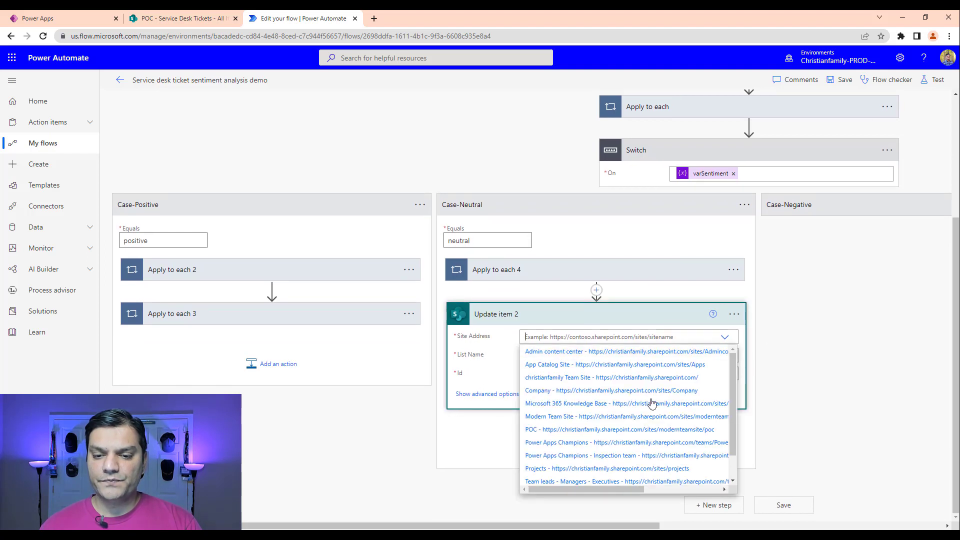
click(638, 431)
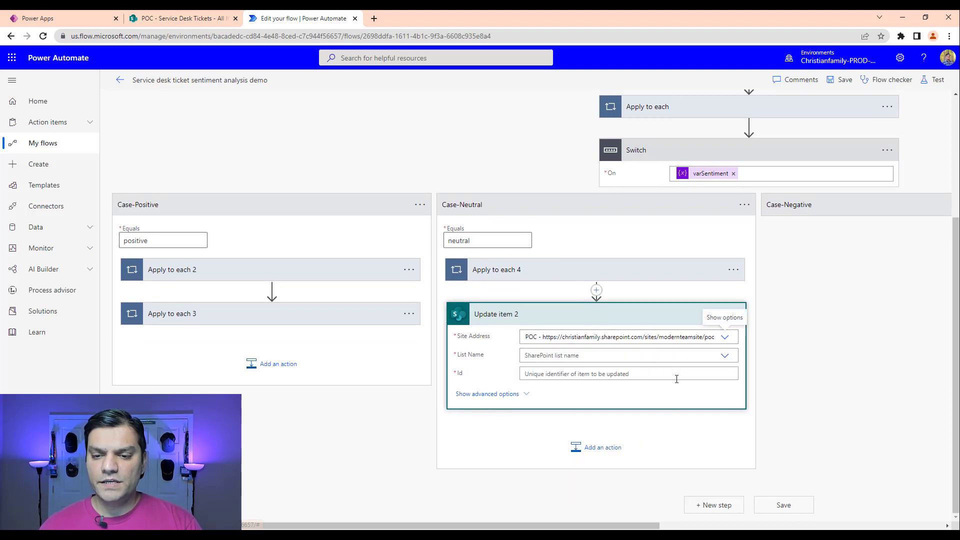
click(698, 354)
text(tic)
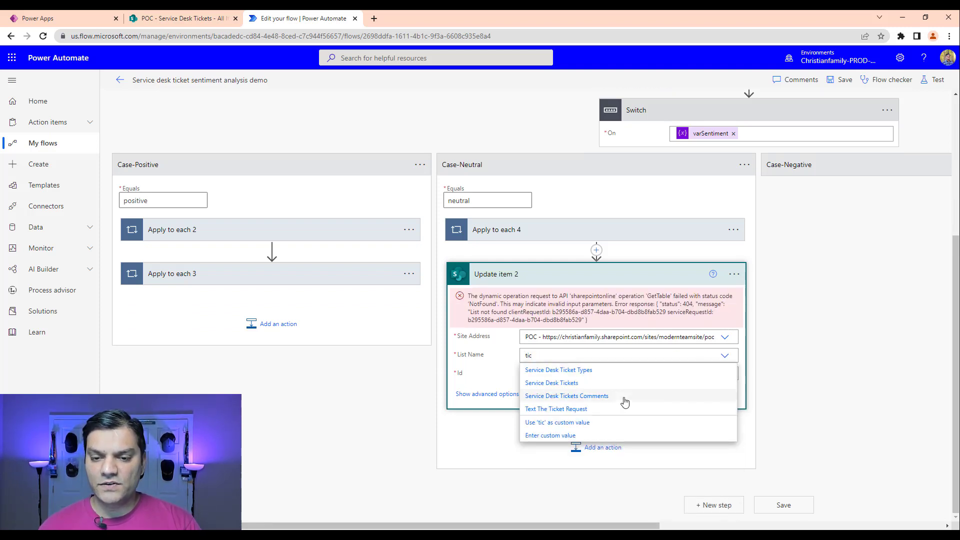
click(605, 384)
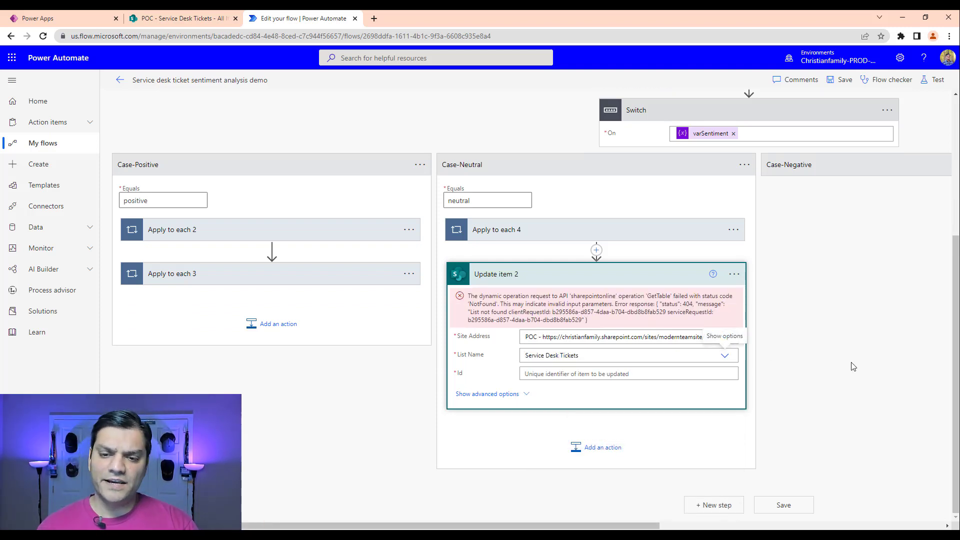
Fill Update item 2's Subject with Subject from the When an item is created trigger and set its Priority Value to Medium
scroll(854, 367, down, 2)
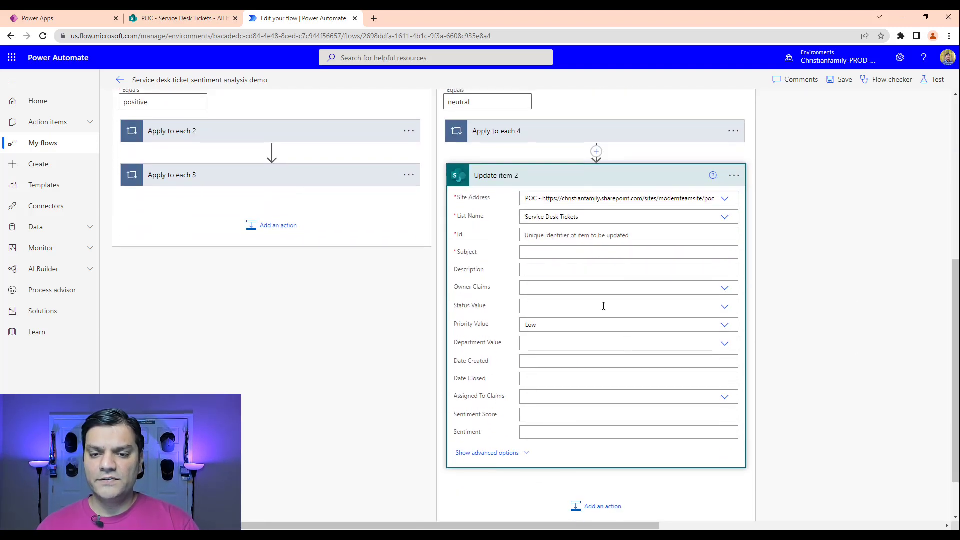
click(573, 253)
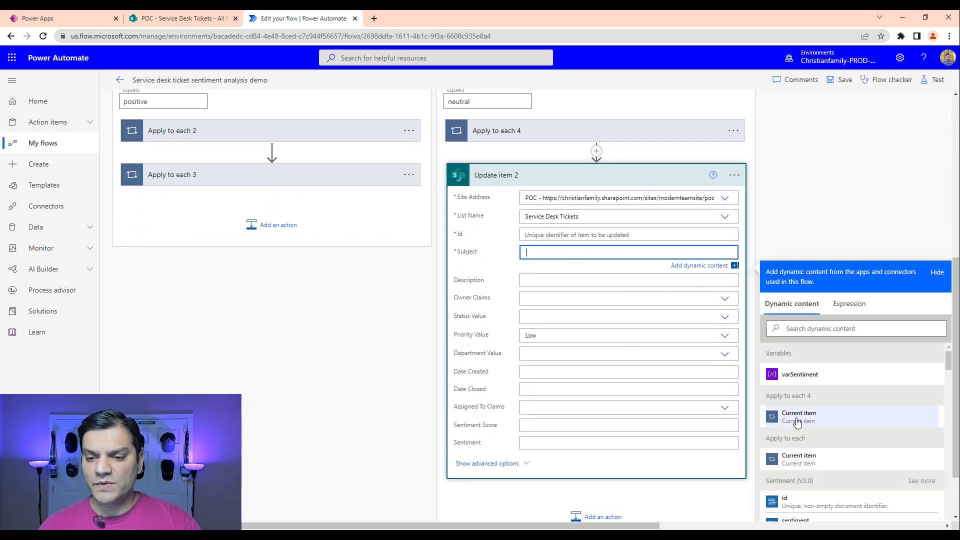
click(819, 329)
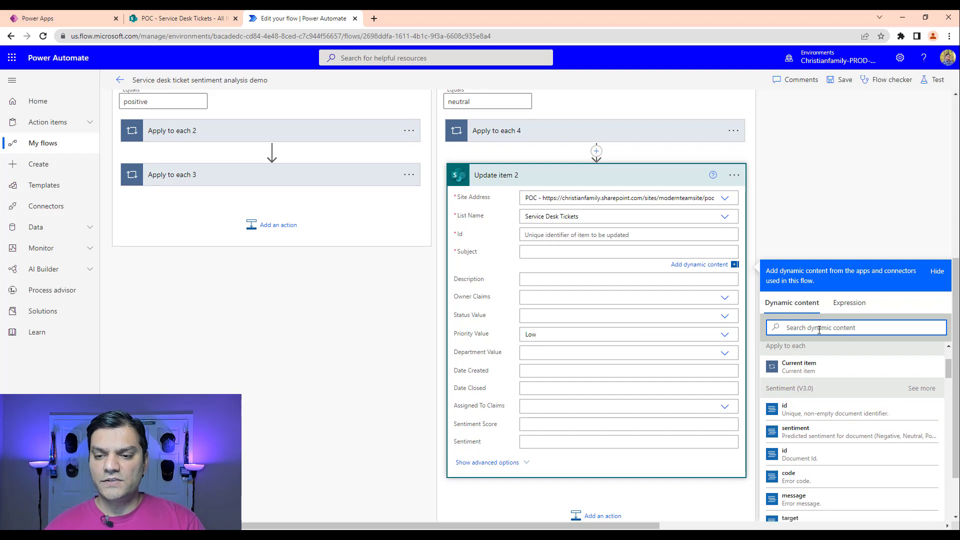
text(su)
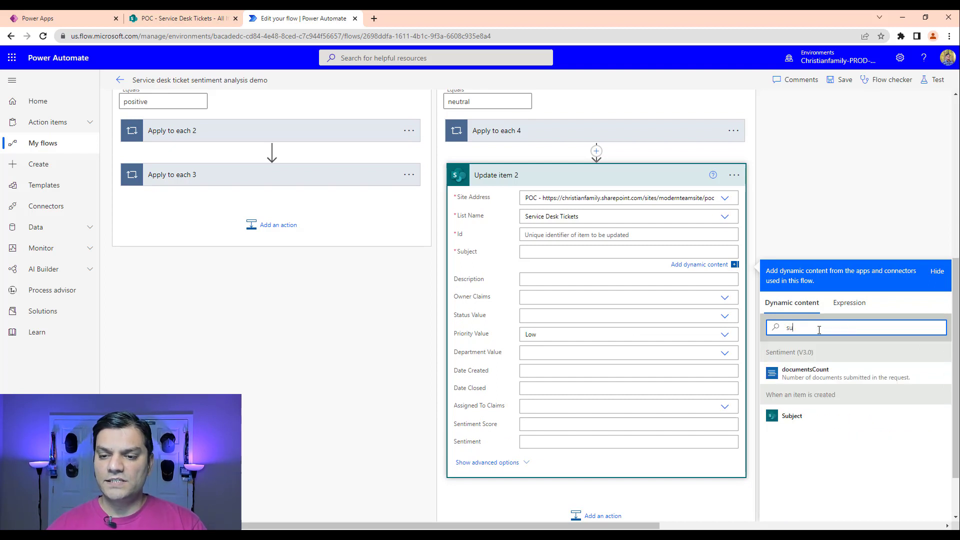
click(794, 420)
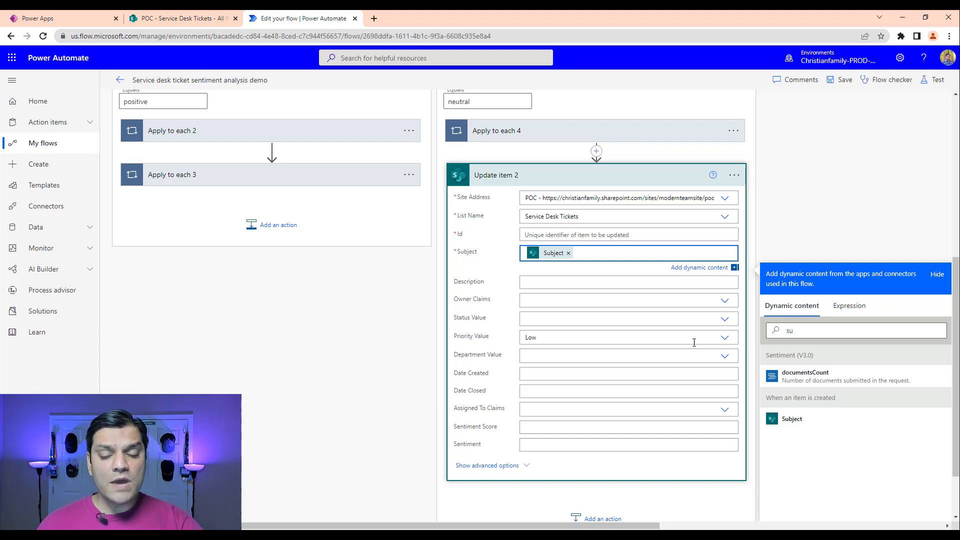
click(724, 338)
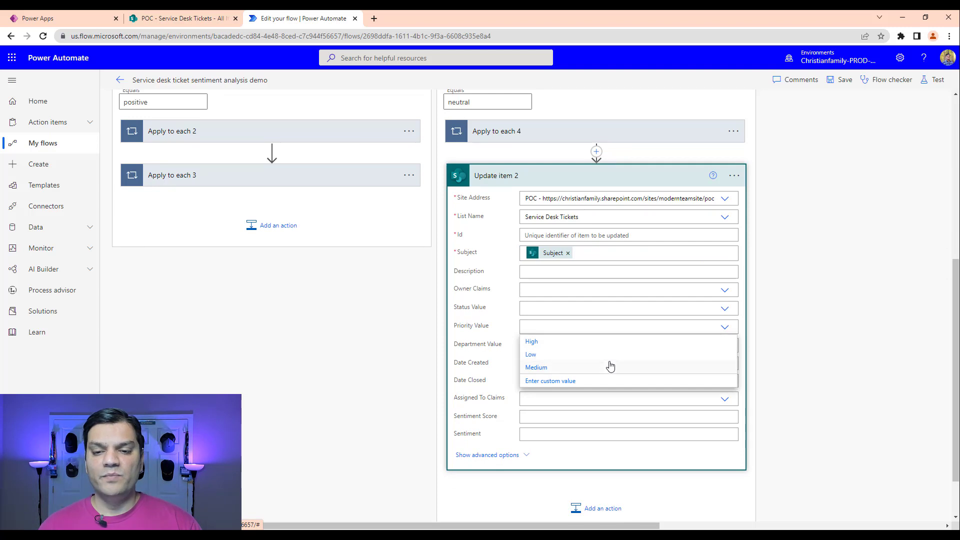
click(608, 369)
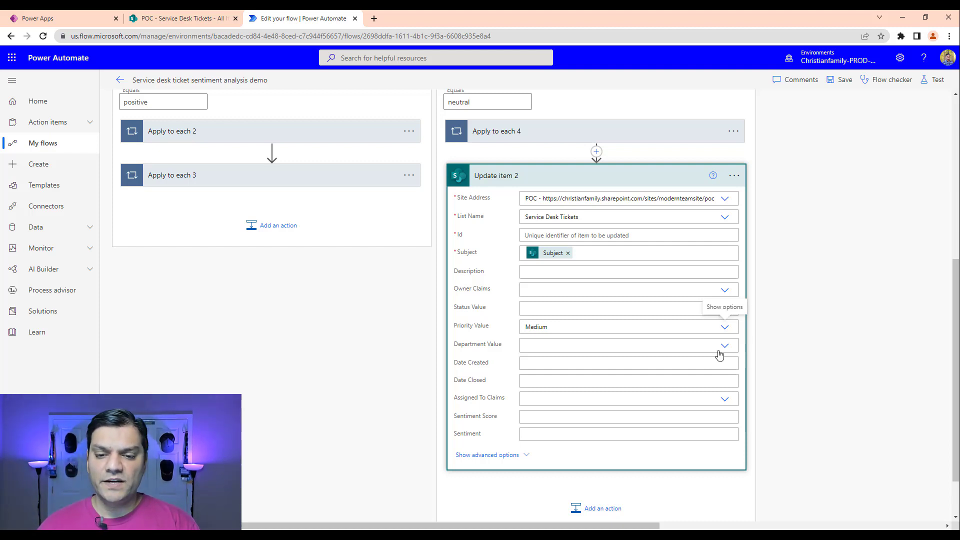
Use confidenceScores from Sentiment (V3.0) as Update item 2's Sentiment Score and reopen the action inside Apply to each 5
click(710, 417)
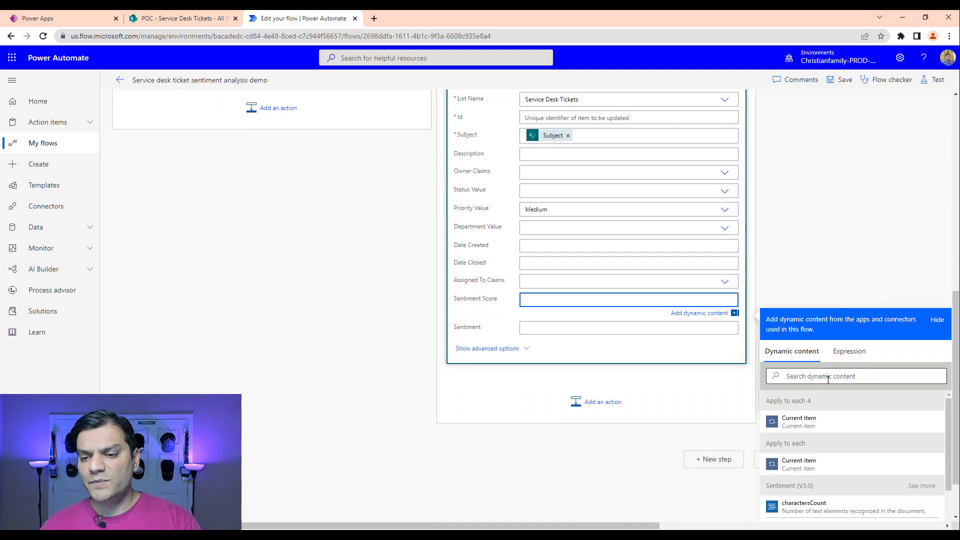
click(828, 379)
text(confi)
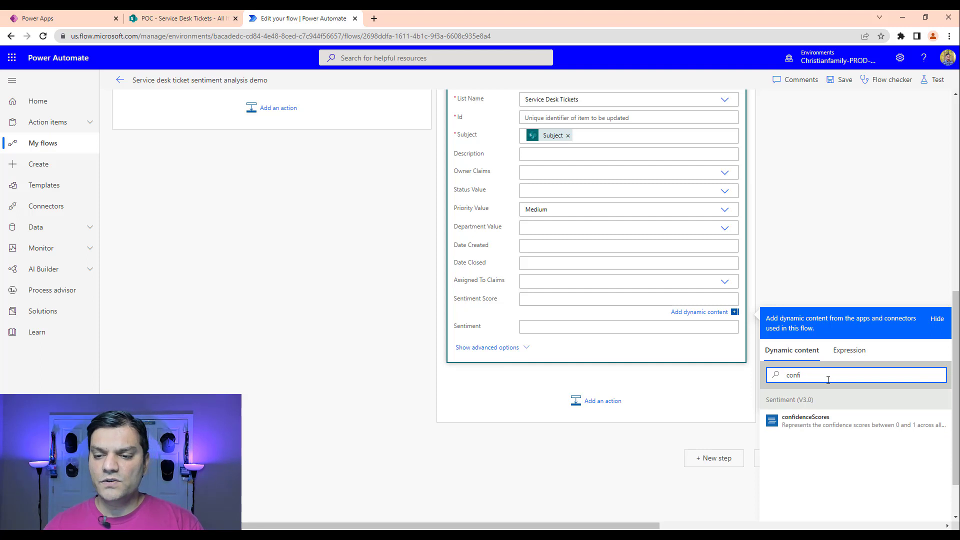
click(832, 426)
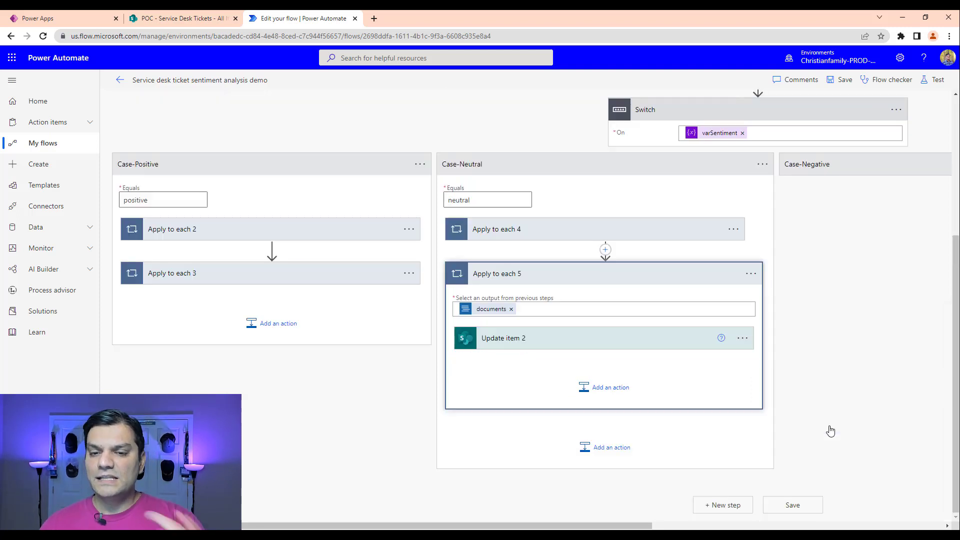
click(698, 348)
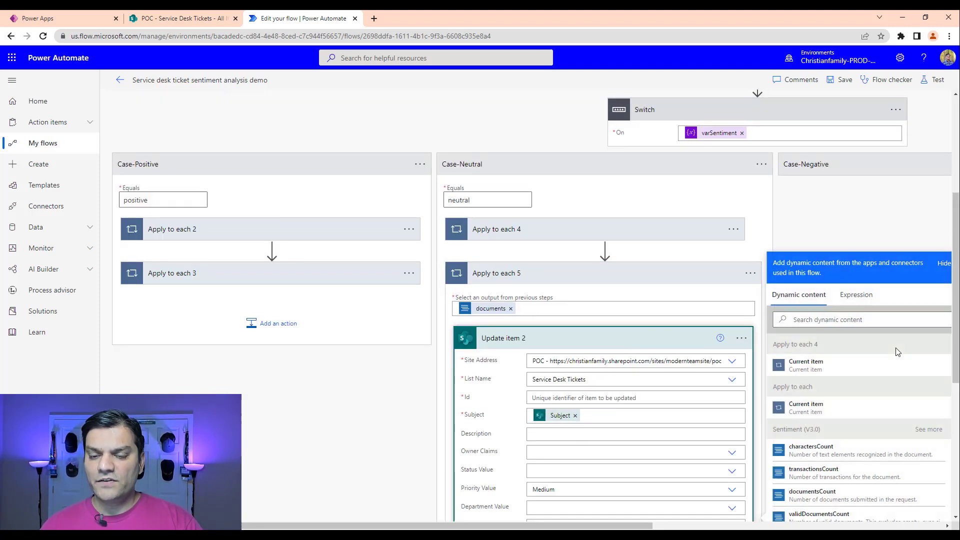
Set Update item 2's Sentiment to Neutral
scroll(353, 413, down, 1)
scroll(354, 413, down, 3)
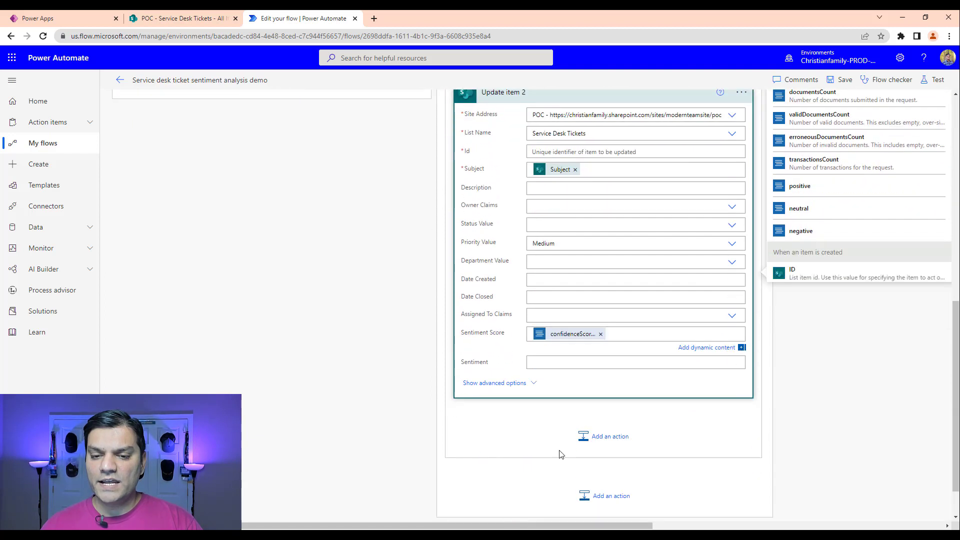
click(647, 367)
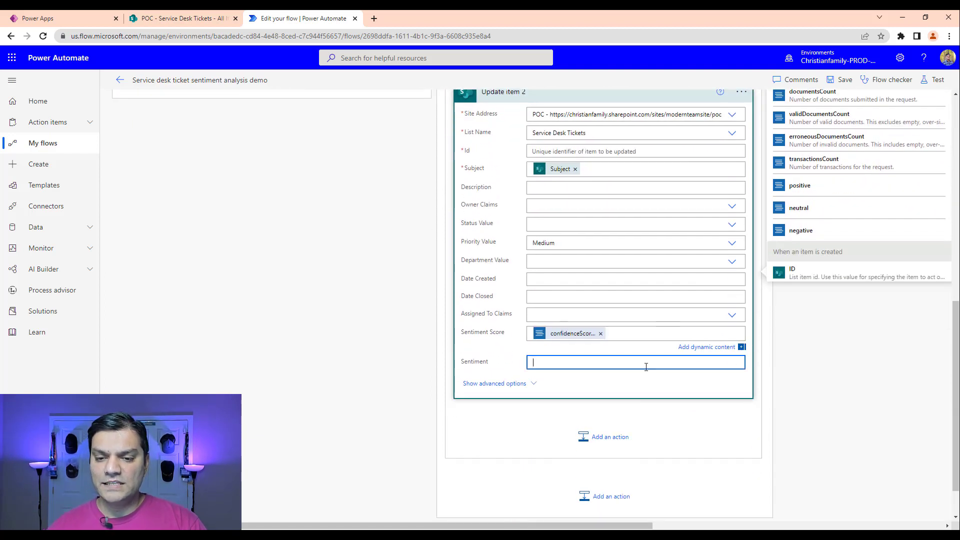
text(Neutral)
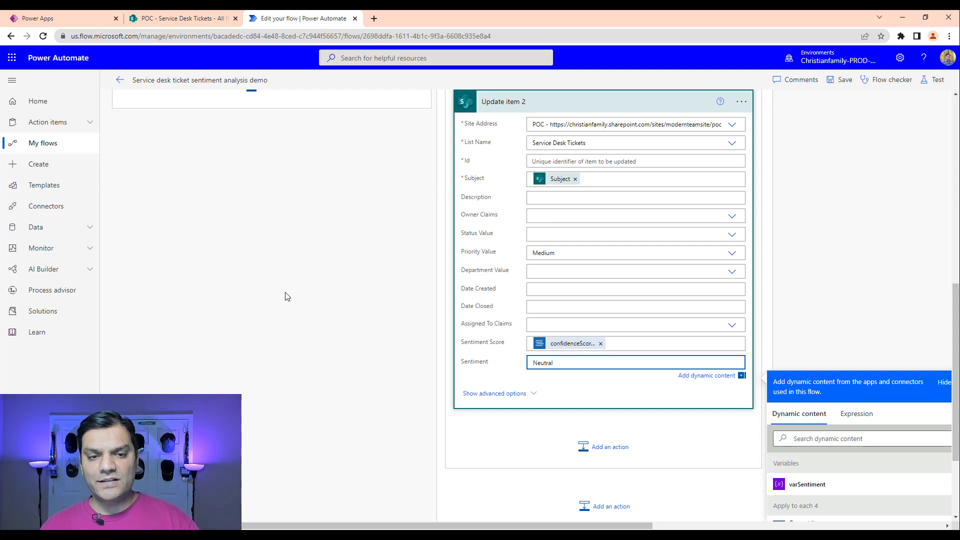
Set the Status Value to In progress in both Update item inside Apply to each 3 and Update item 2
scroll(286, 295, up, 2)
click(265, 131)
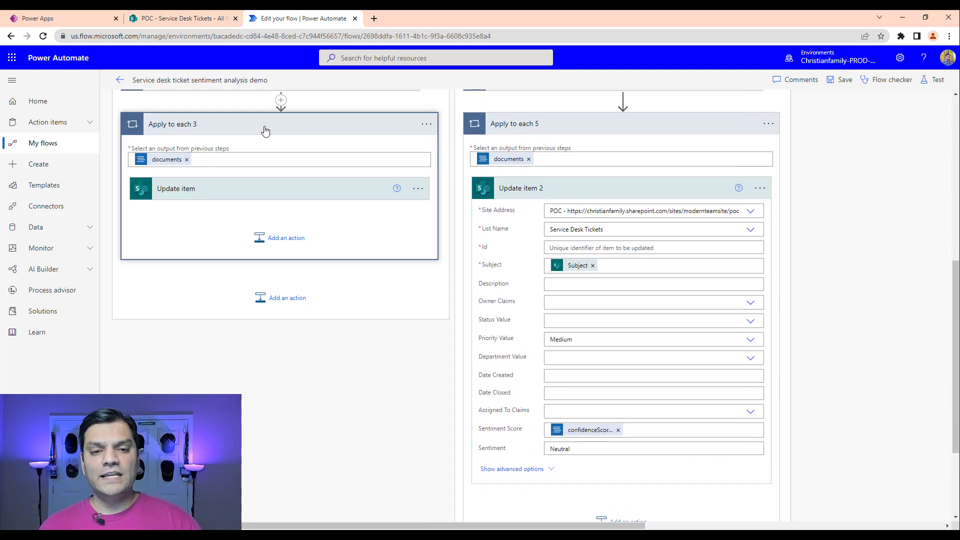
click(255, 200)
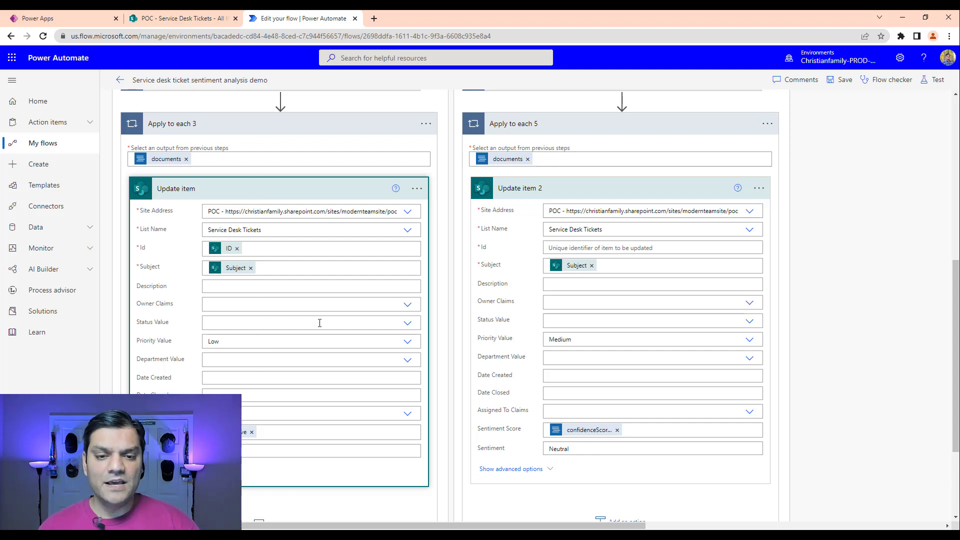
click(410, 326)
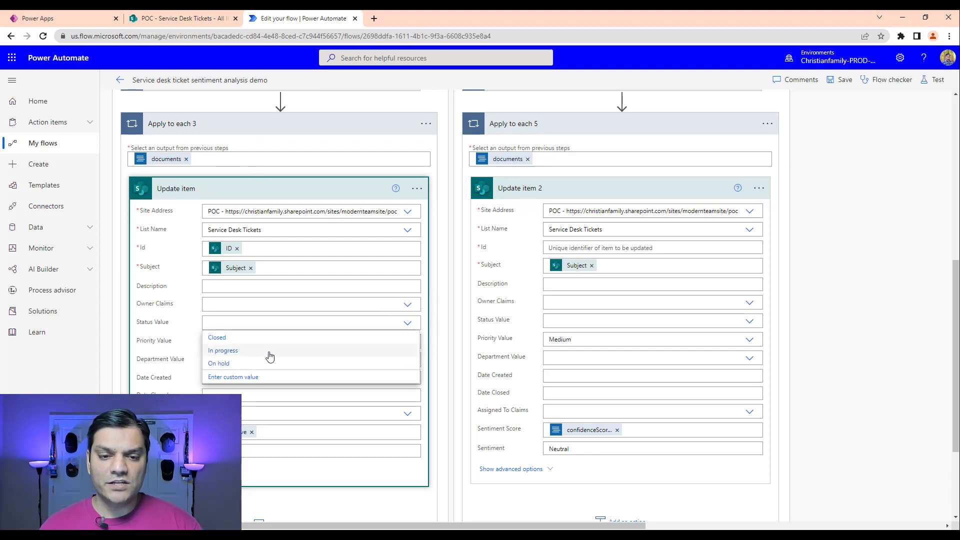
key(Return)
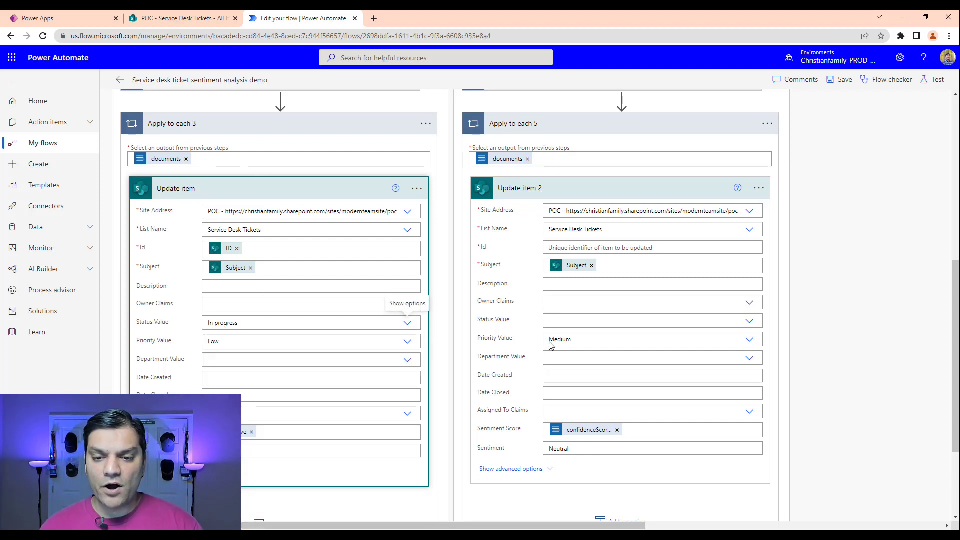
click(748, 322)
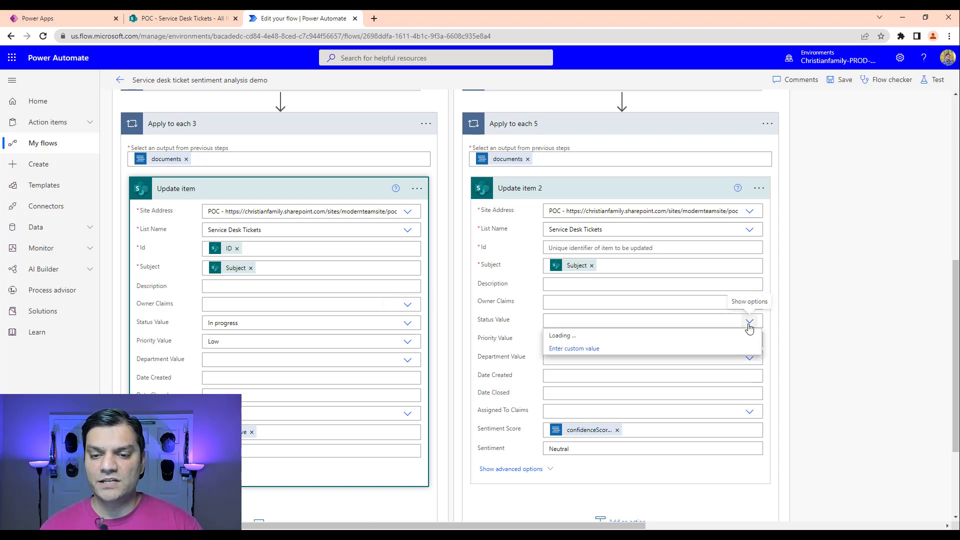
click(606, 351)
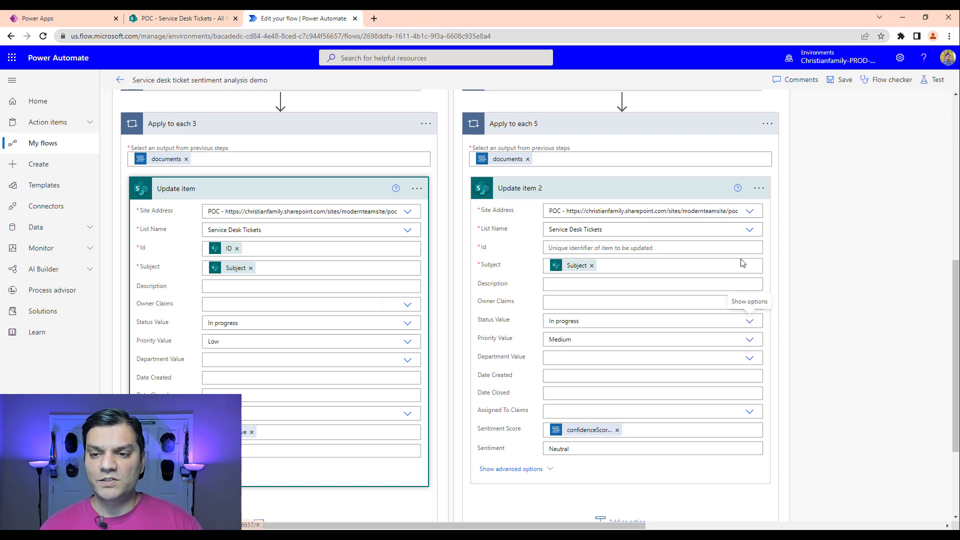
Fill Update item 2's Id with ID from the When an item is created trigger and try to save the flow
click(869, 81)
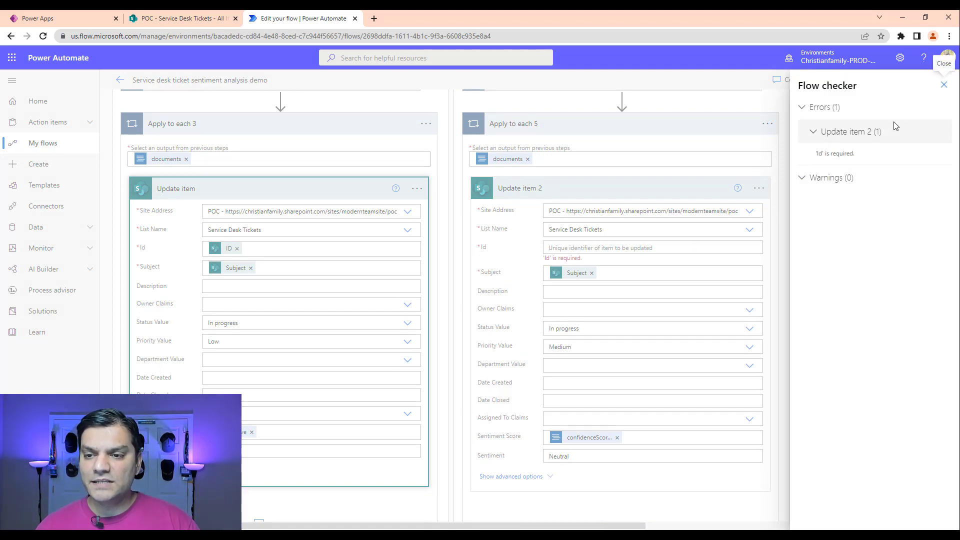
click(943, 85)
click(575, 248)
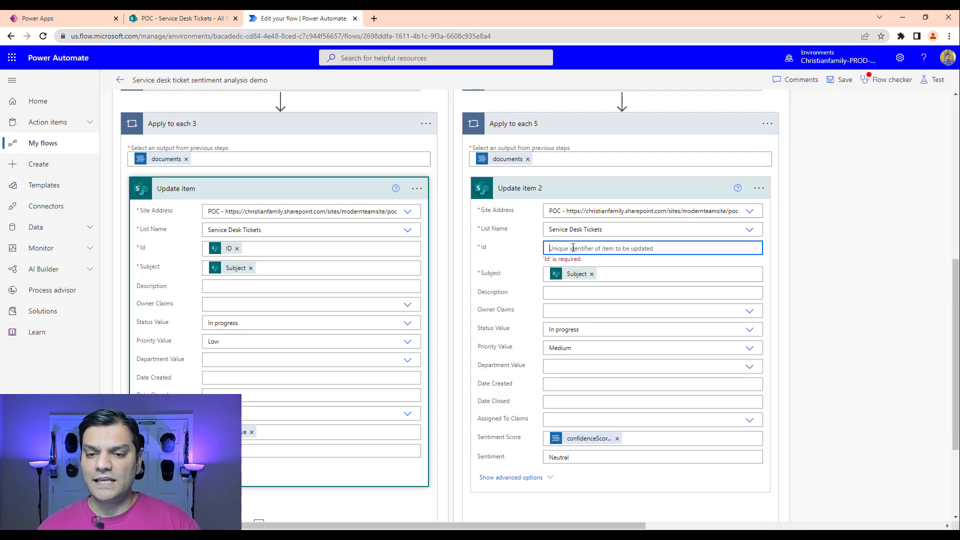
click(839, 333)
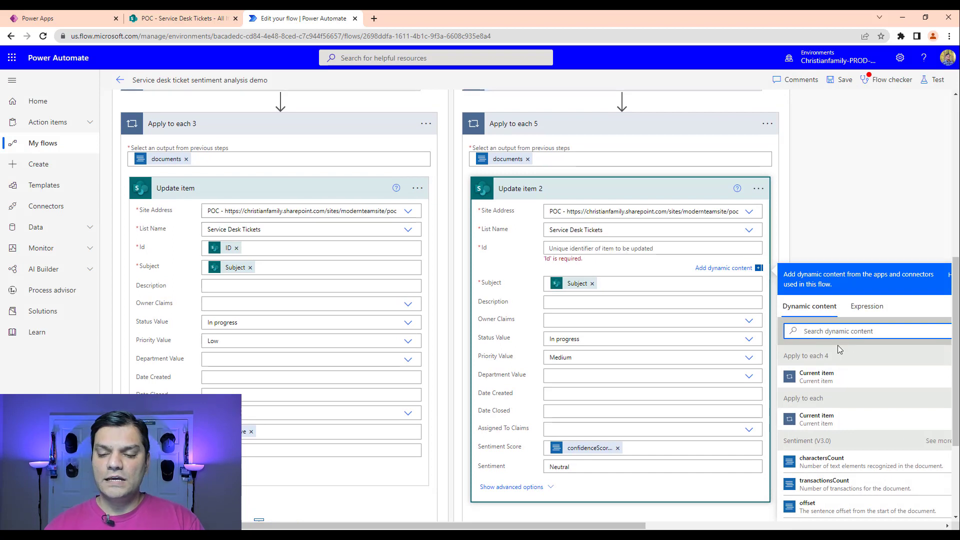
text(id)
scroll(842, 422, down, 2)
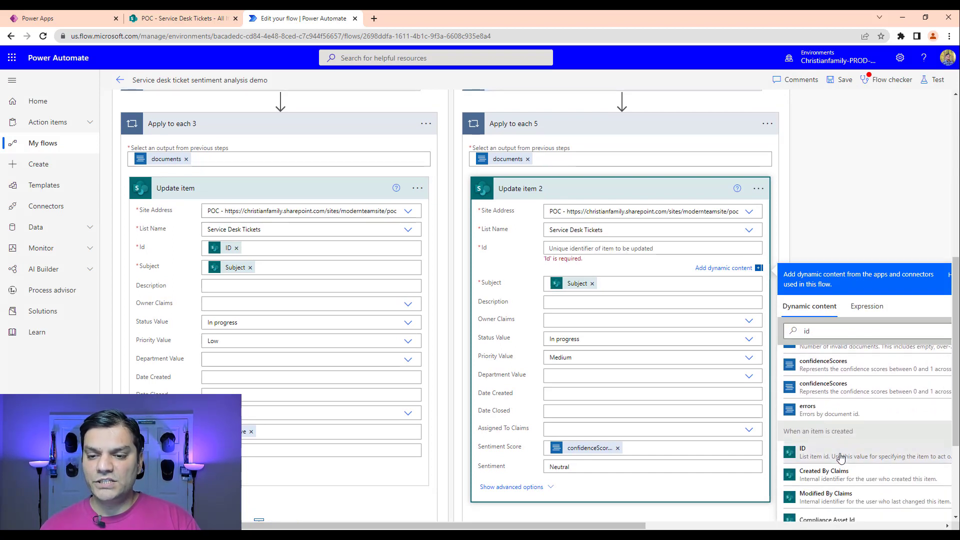
click(841, 456)
click(844, 82)
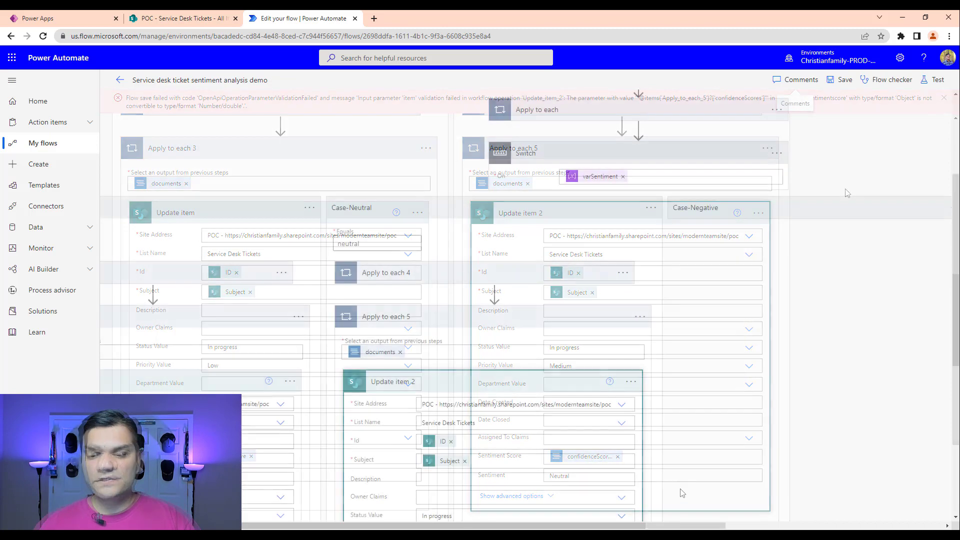
Add a Set variable action to the Case-Negative branch of the Switch
drag(663, 526, 740, 526)
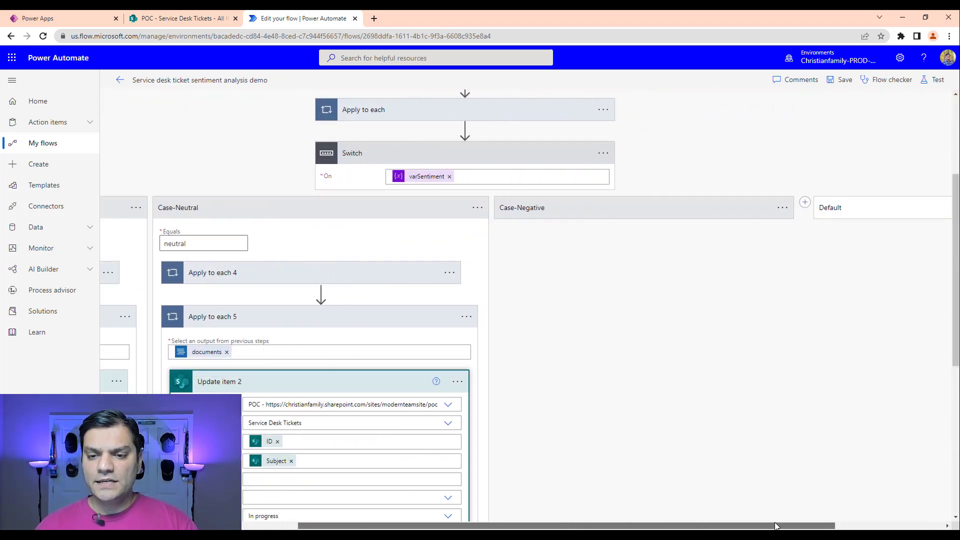
click(608, 210)
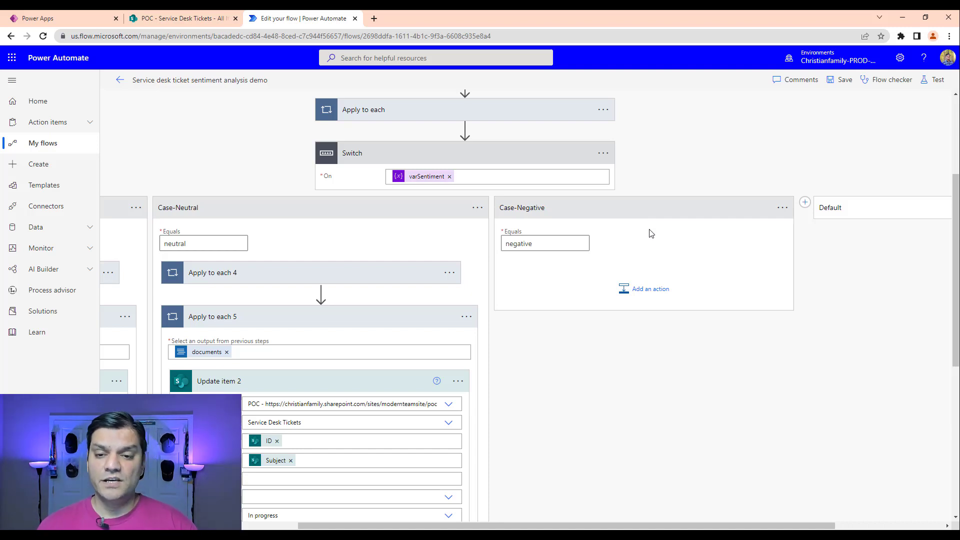
click(649, 288)
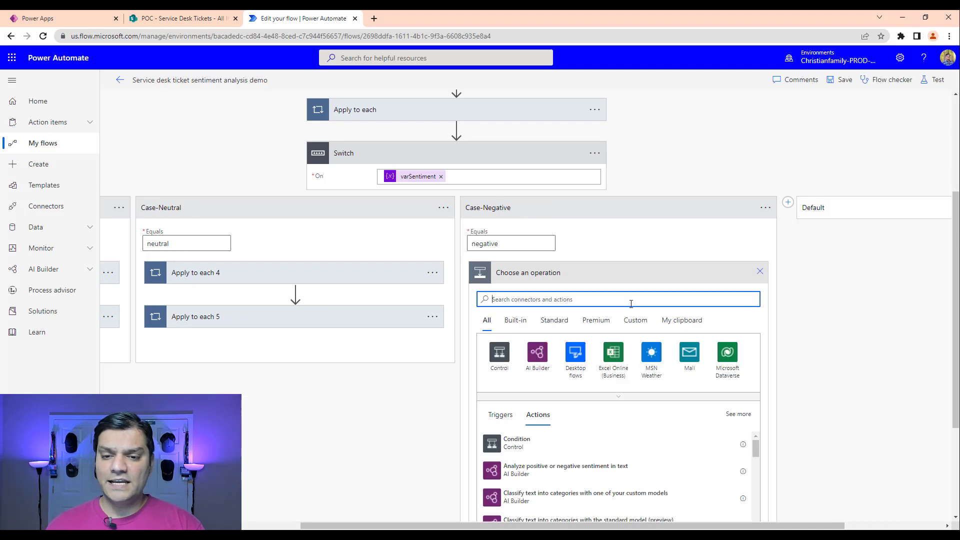
text(var)
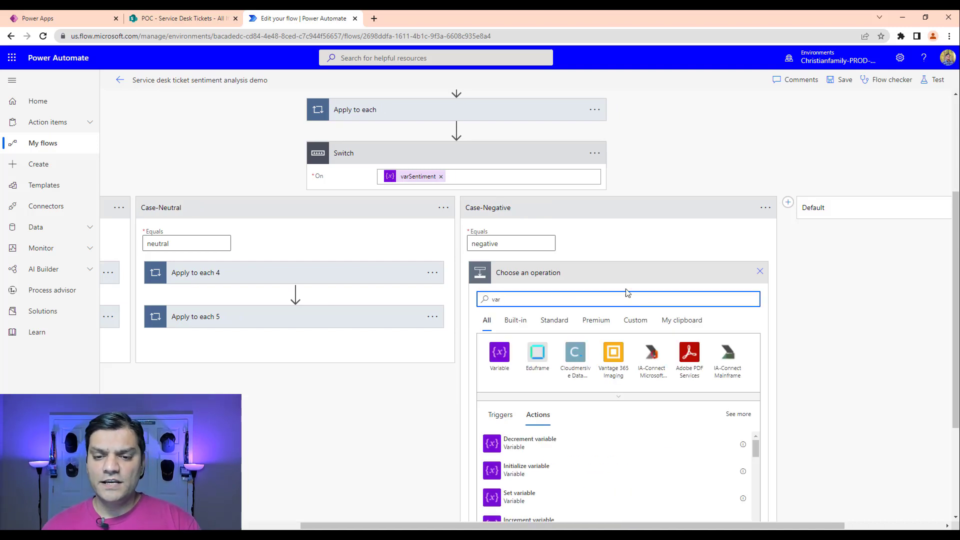
click(500, 353)
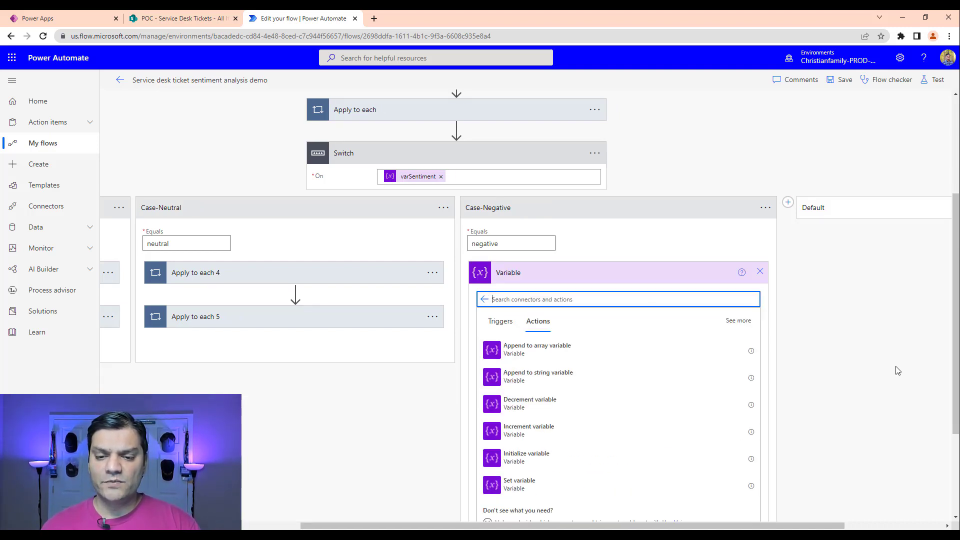
scroll(611, 420, down, 2)
click(575, 403)
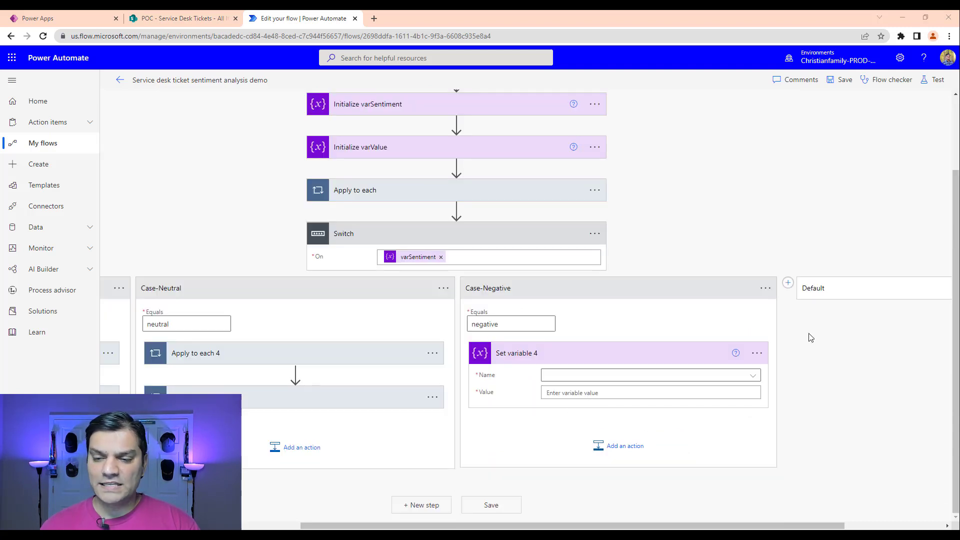
Have Set variable 4 assign confidenceScores from Sentiment (V3.0) to varValue
click(574, 381)
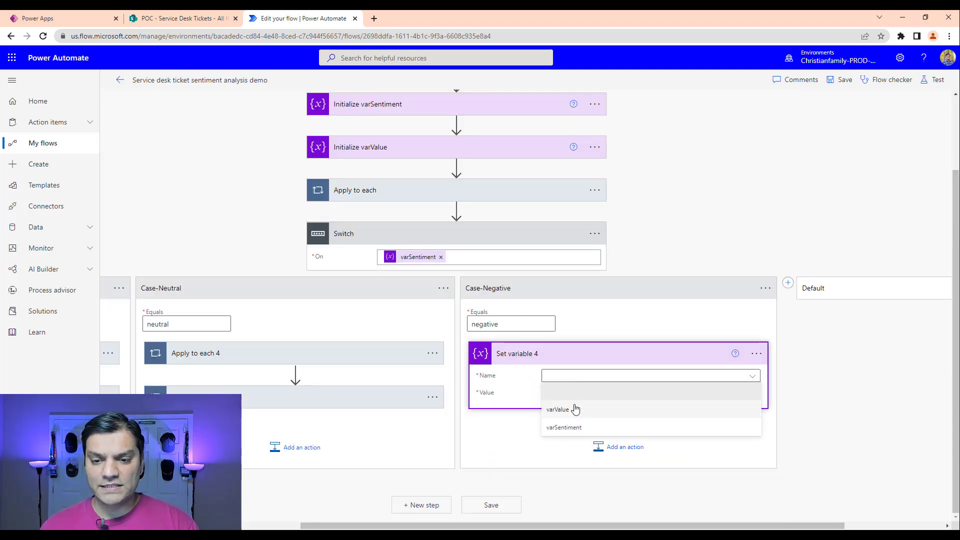
click(573, 406)
click(597, 395)
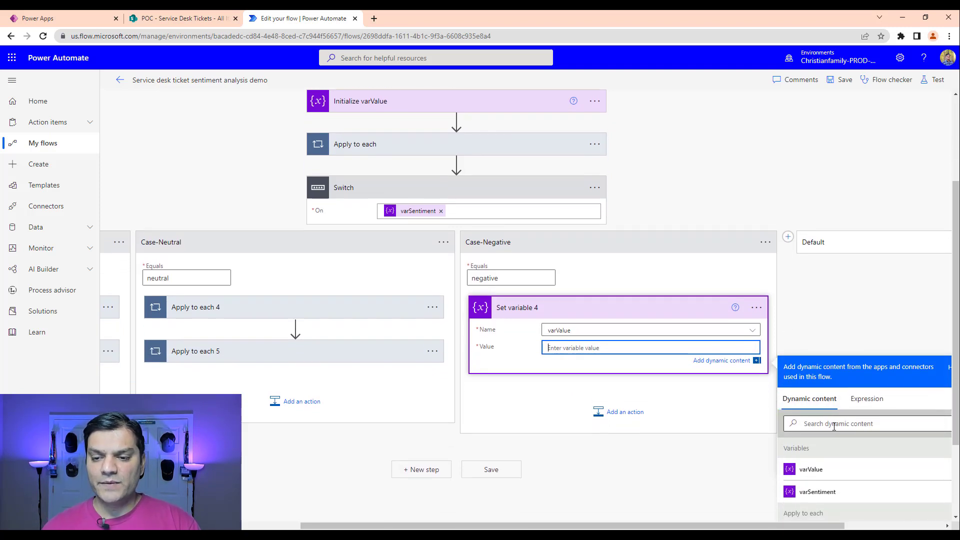
click(835, 425)
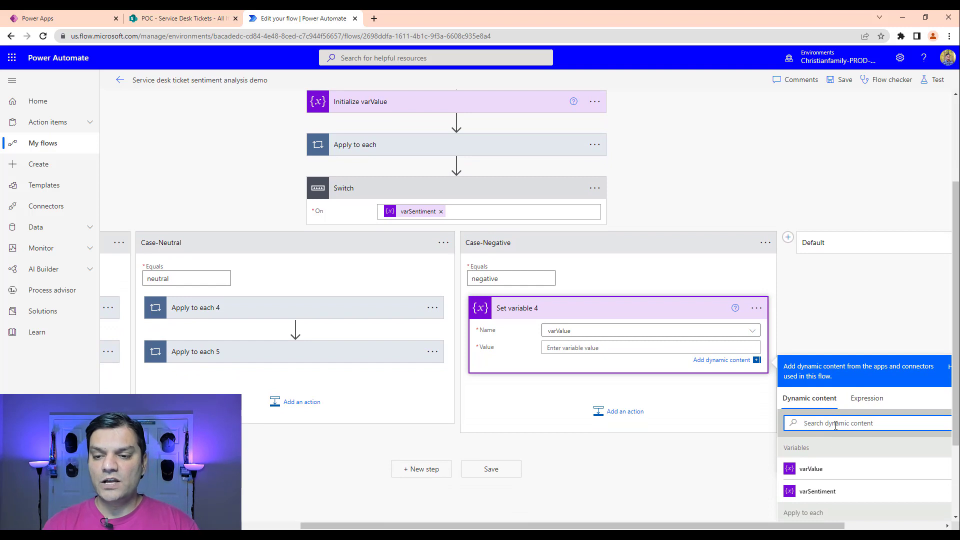
text(confi)
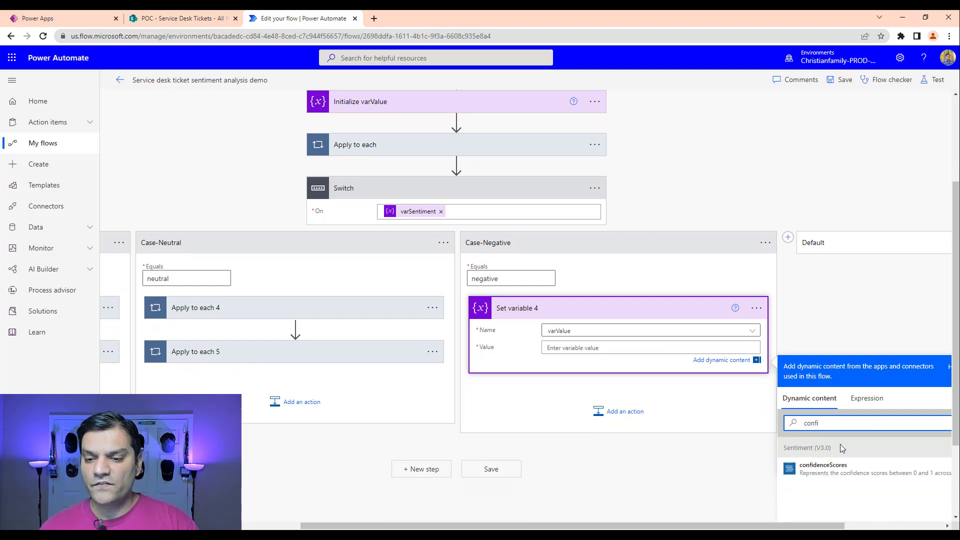
click(832, 471)
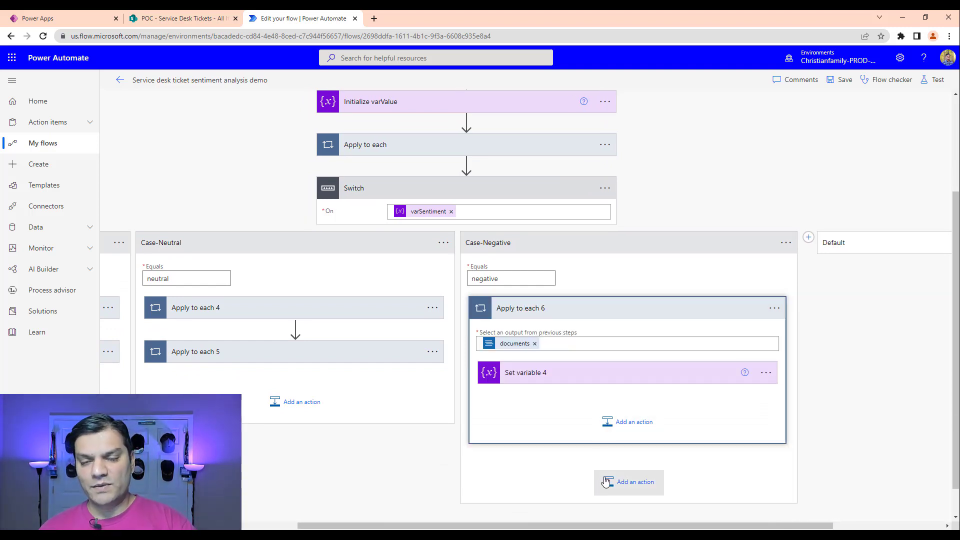
Start adding an action after Apply to each 6 in the Case-Negative branch
click(634, 481)
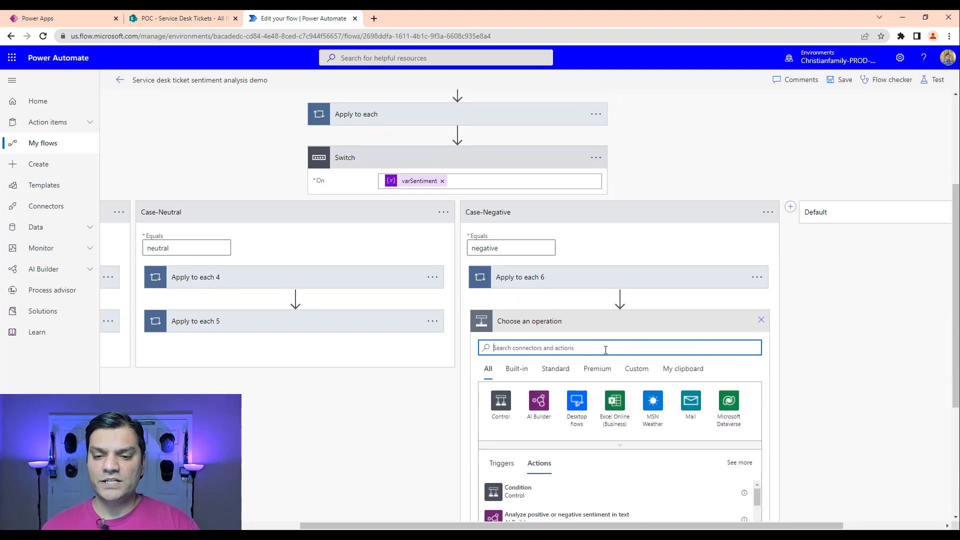
Add a SharePoint Update item action after Apply to each 6 in the Negative case
text(sharp)
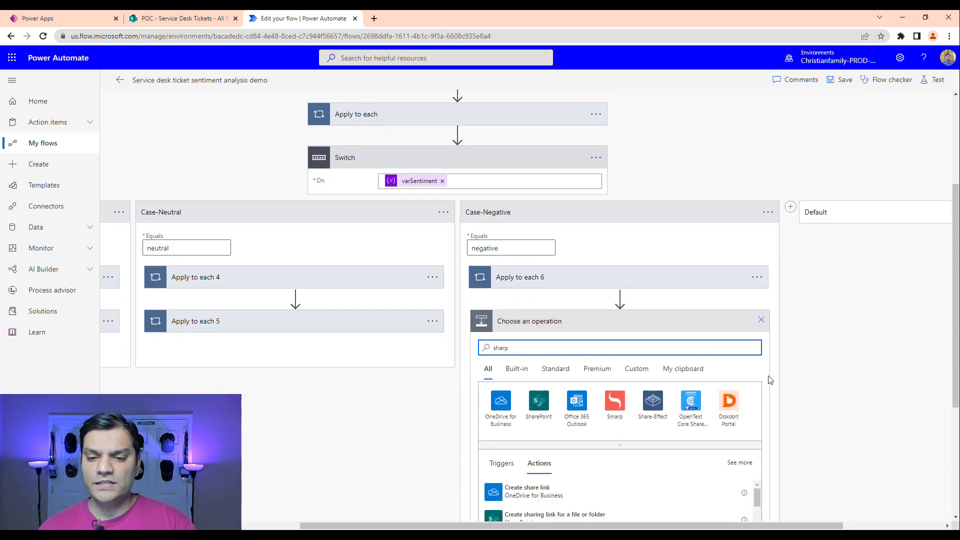
click(539, 400)
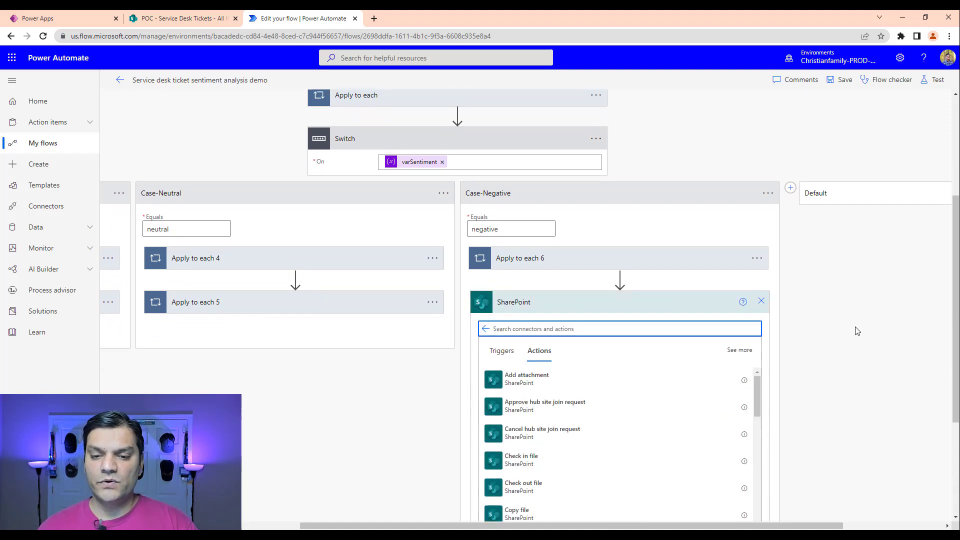
scroll(857, 331, down, 1)
text(up)
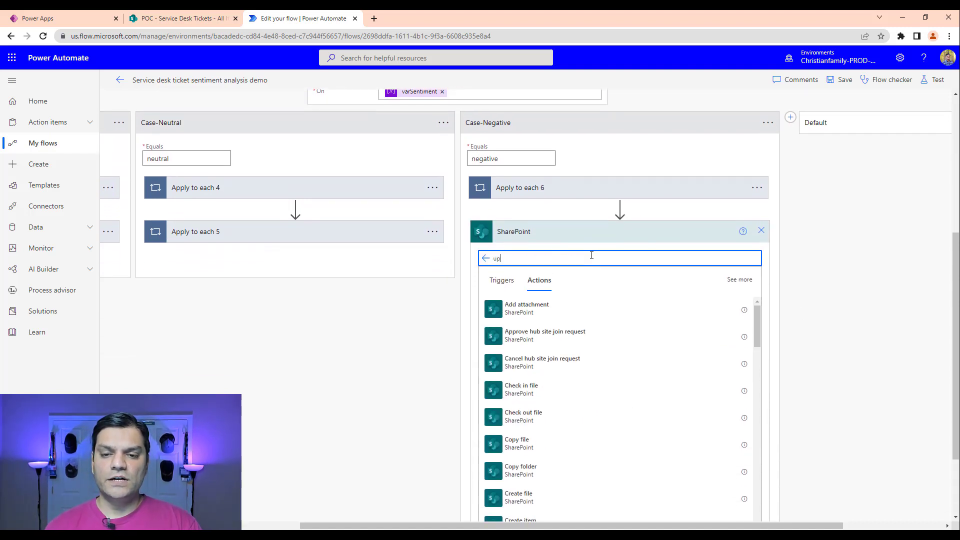
click(540, 389)
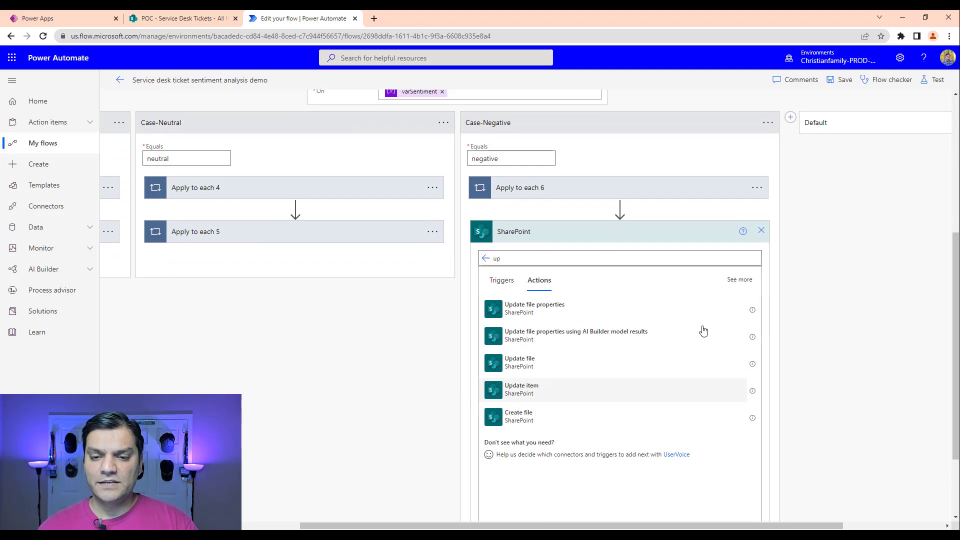
Point the new Update item action to the POC site and the Service Desk Tickets list
click(749, 340)
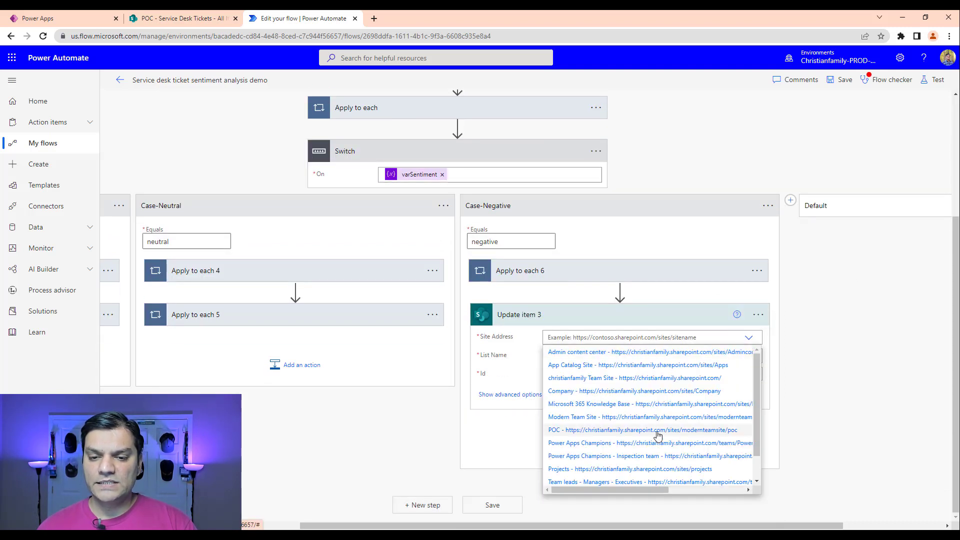
click(658, 433)
click(732, 357)
text(serv)
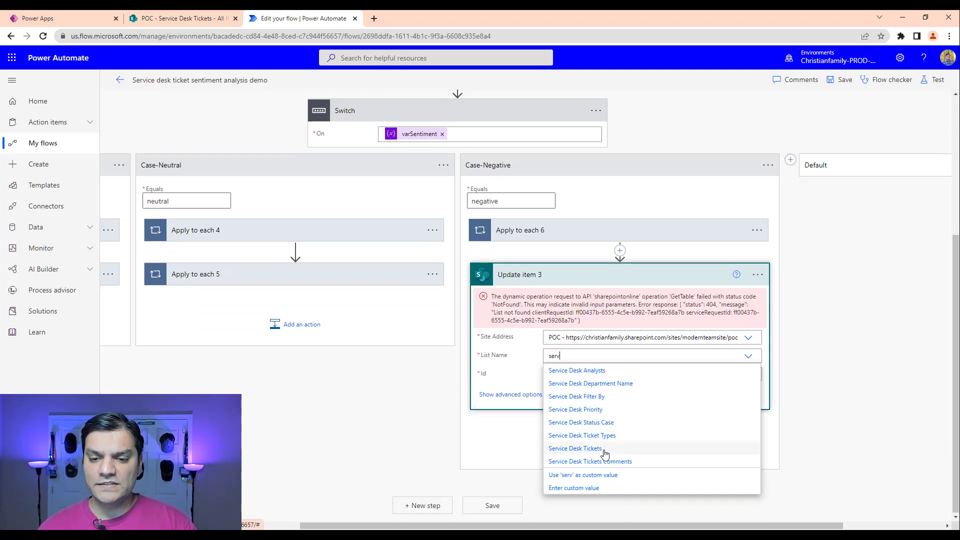
click(614, 449)
Fill the Id and Subject of Update item 3 with the ID and Subject dynamic values from the item-created trigger
click(630, 374)
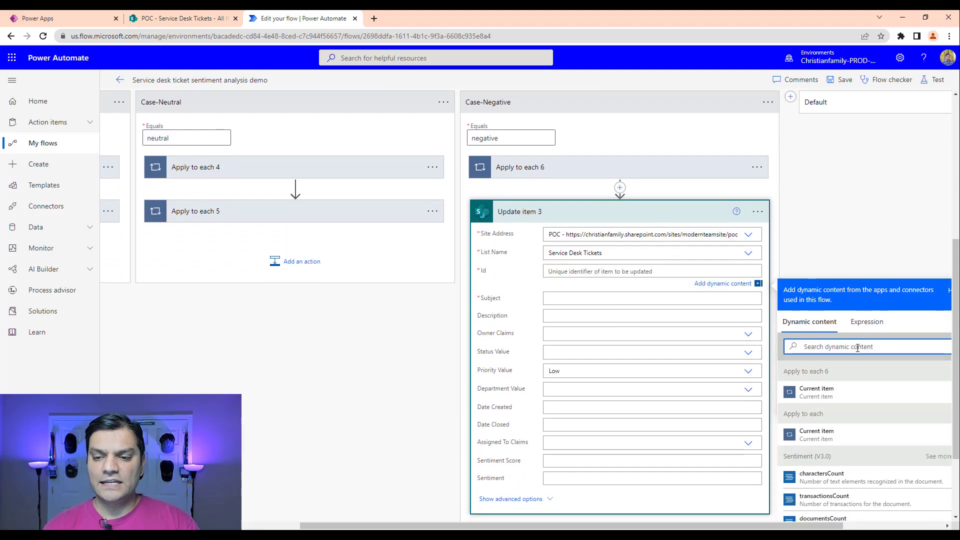
text(ID)
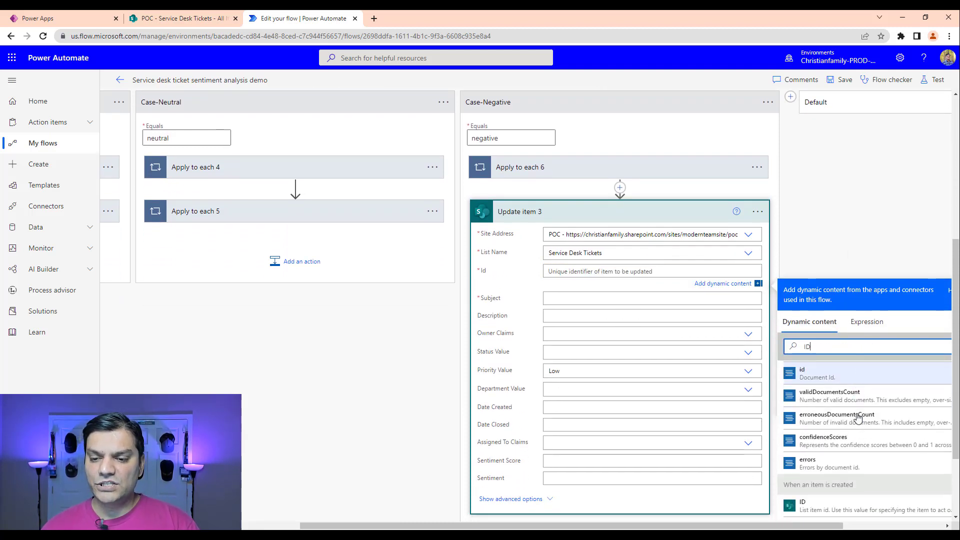
scroll(858, 418, down, 1)
click(822, 455)
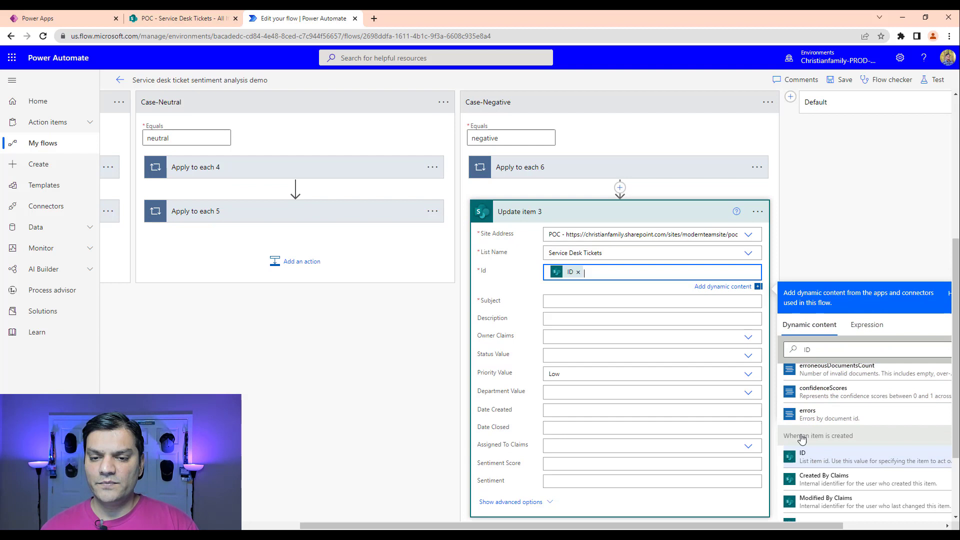
click(639, 301)
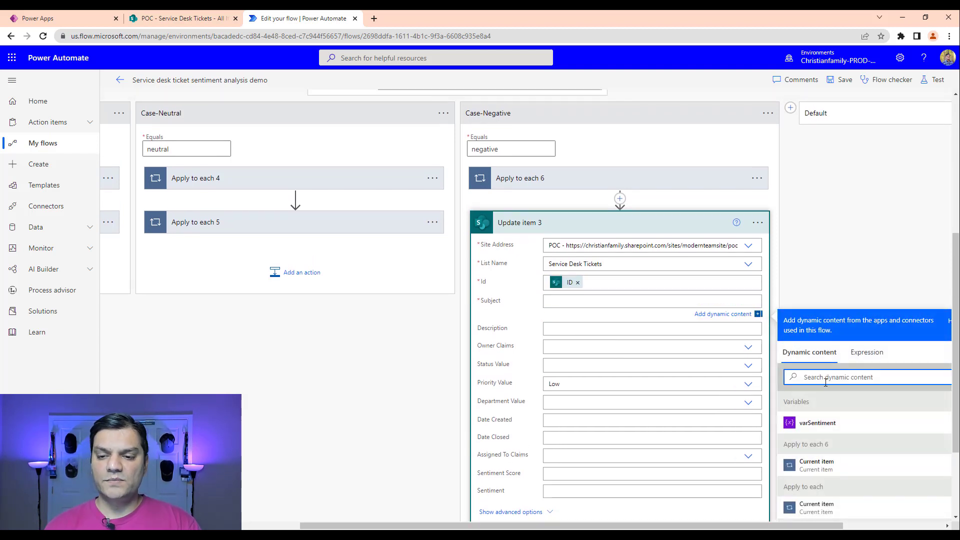
text(sub)
click(820, 466)
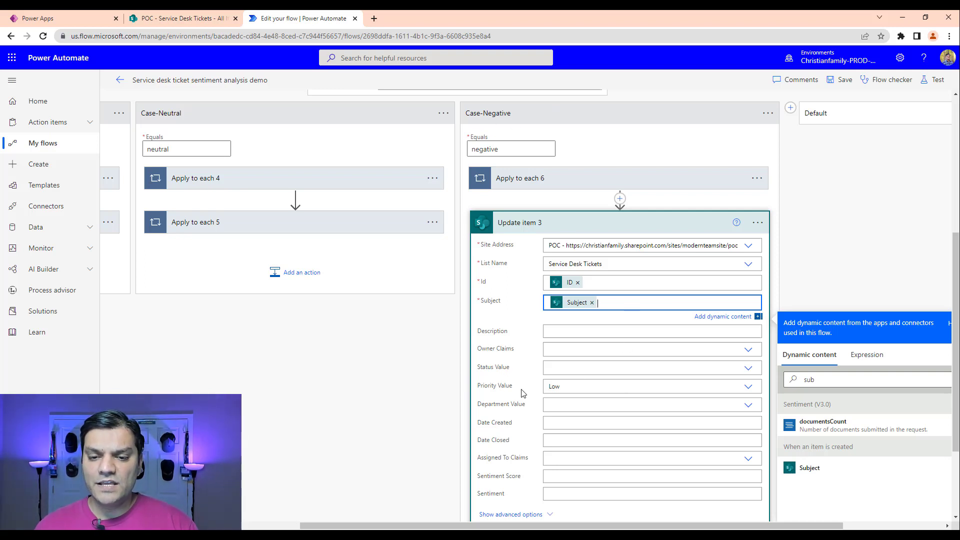
Set the Priority Value to High and the Status Value to In progress in Update item 3
click(748, 389)
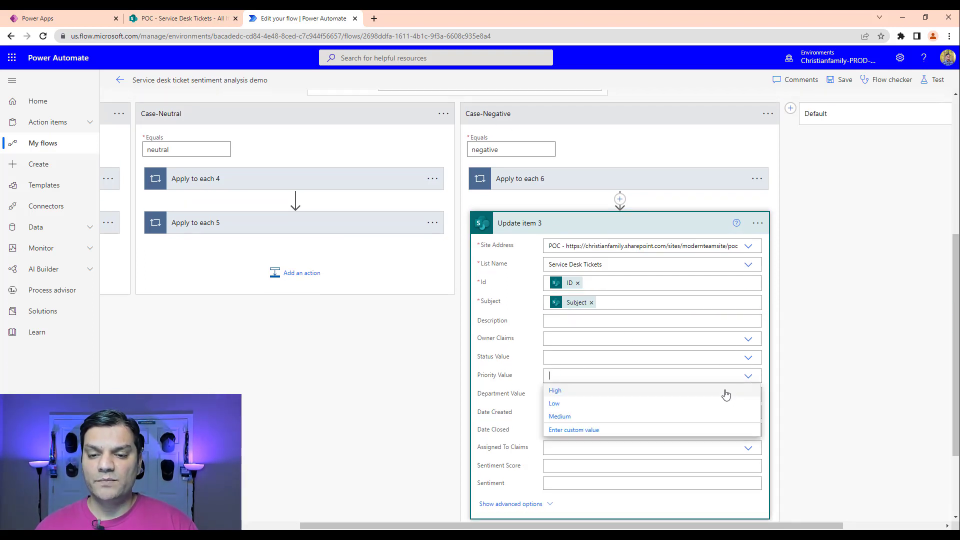
click(600, 393)
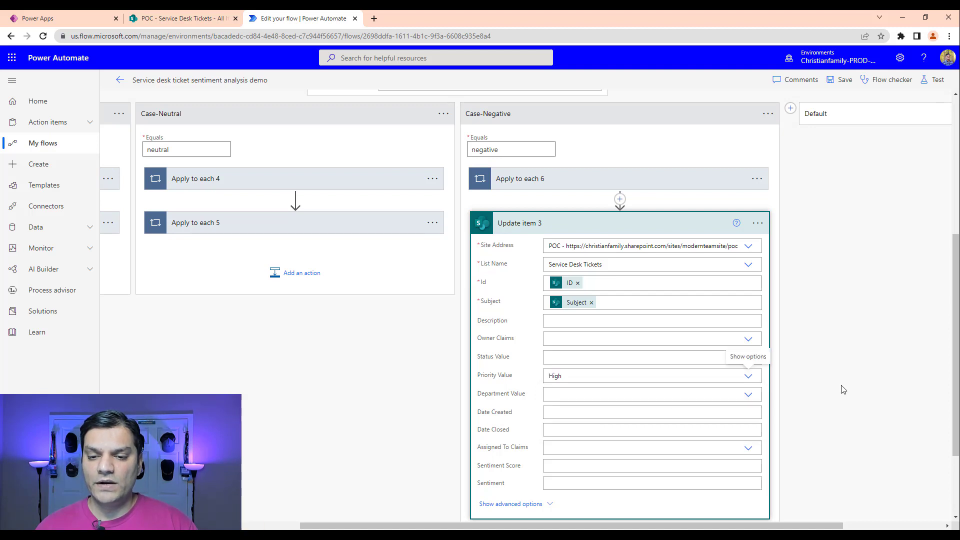
scroll(843, 389, down, 2)
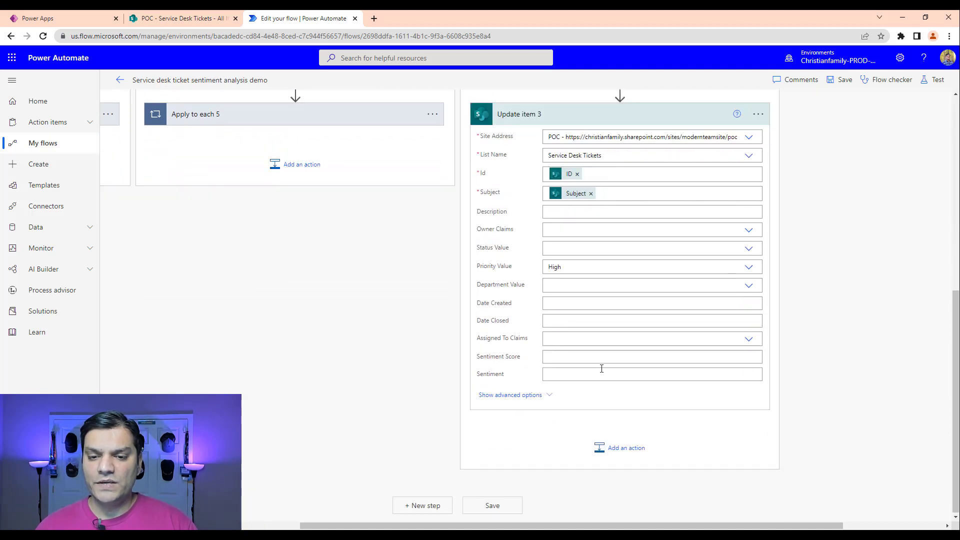
click(560, 248)
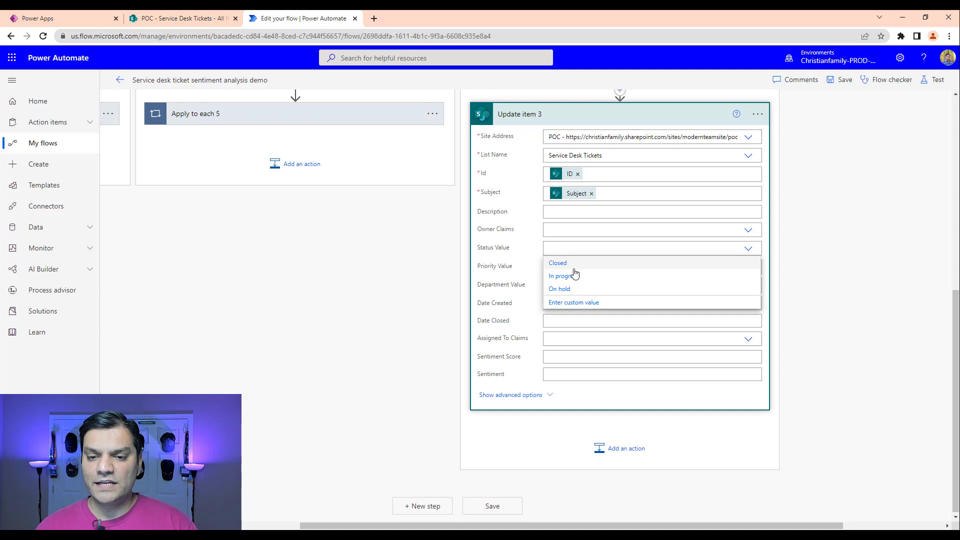
click(564, 276)
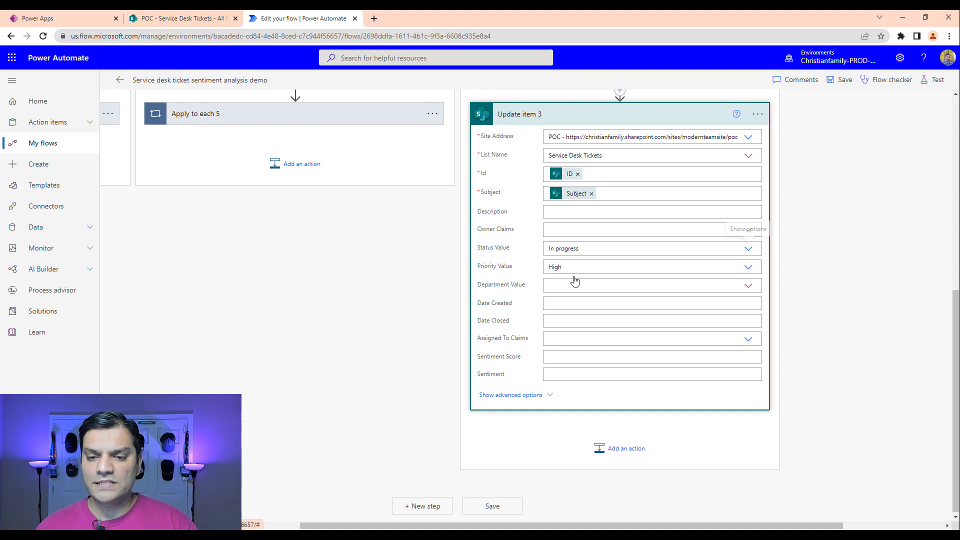
Fill the Sentiment Score of Update item 3 with the negative dynamic value from Sentiment (V3.0)
click(586, 358)
scroll(800, 315, down, 2)
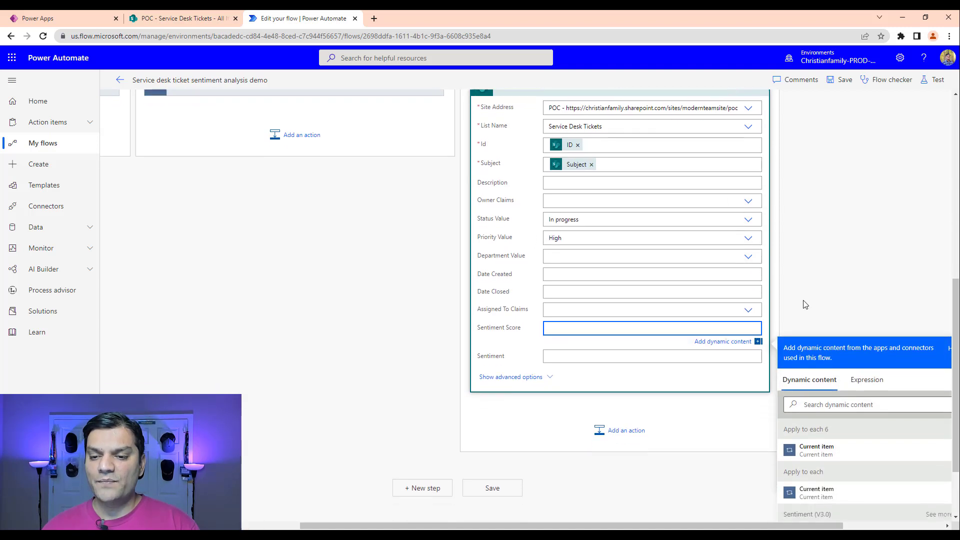
click(823, 325)
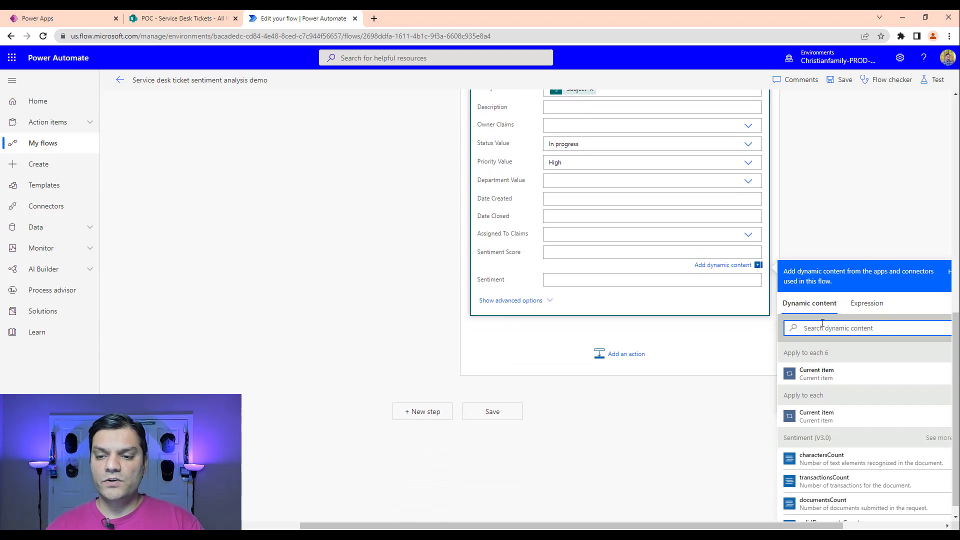
text(neg)
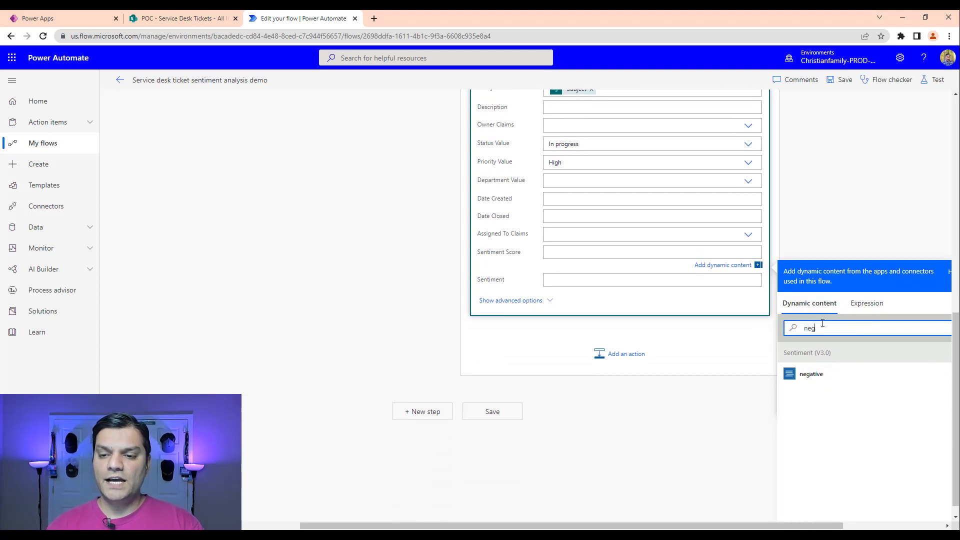
click(815, 379)
Reopen Update item 3 inside Apply to each 7 and set its Sentiment to Negative
click(575, 341)
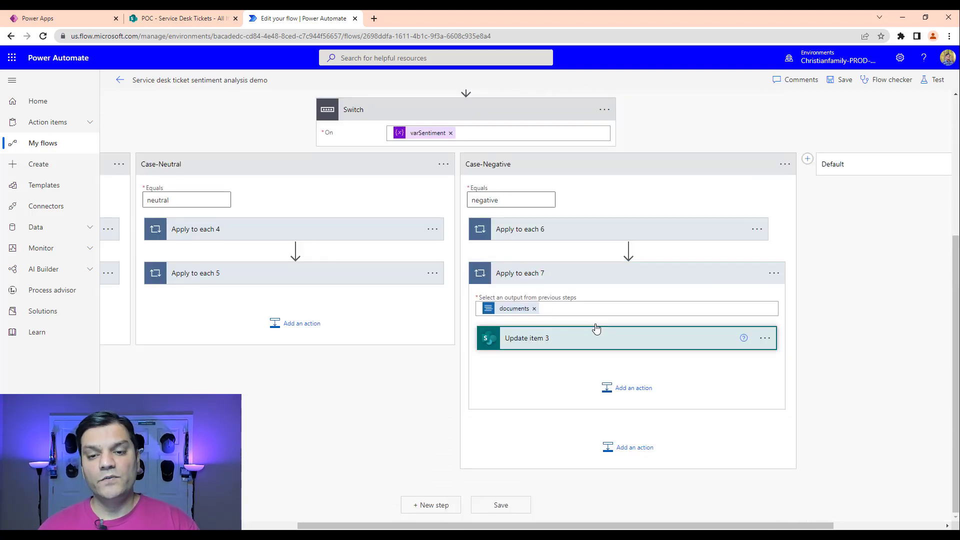
scroll(602, 323, down, 5)
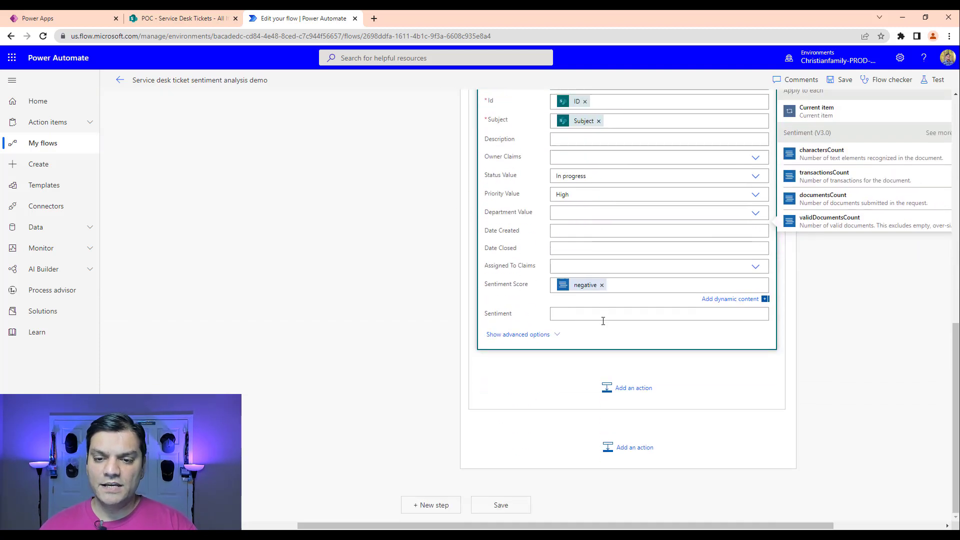
click(604, 314)
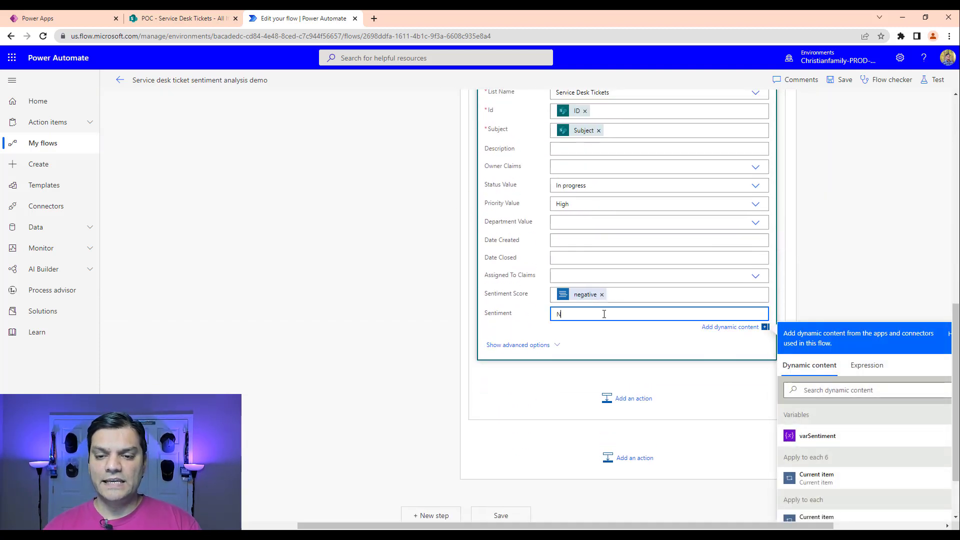
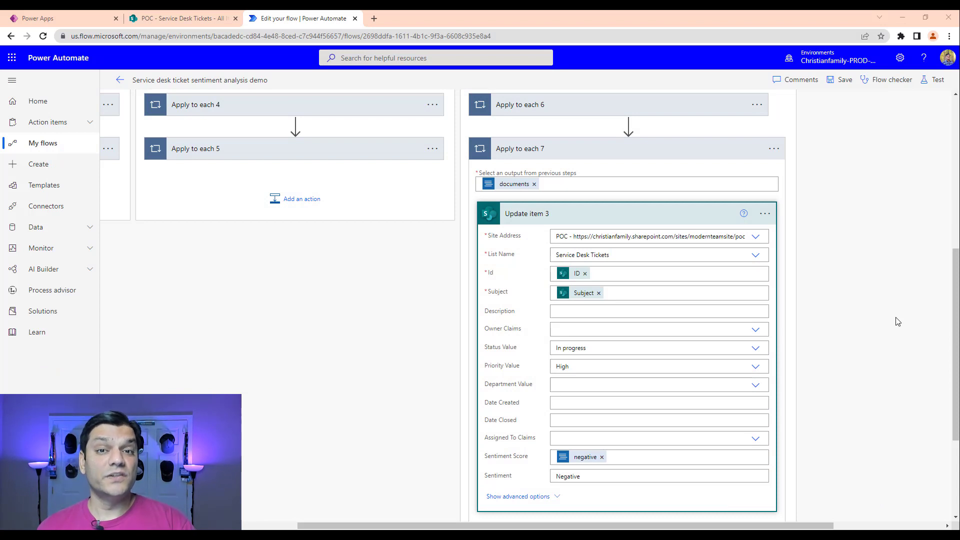
Add an Office 365 Outlook Send an email (V2) action after Apply to each 7 in the Negative case
scroll(895, 307, down, 3)
scroll(756, 241, up, 2)
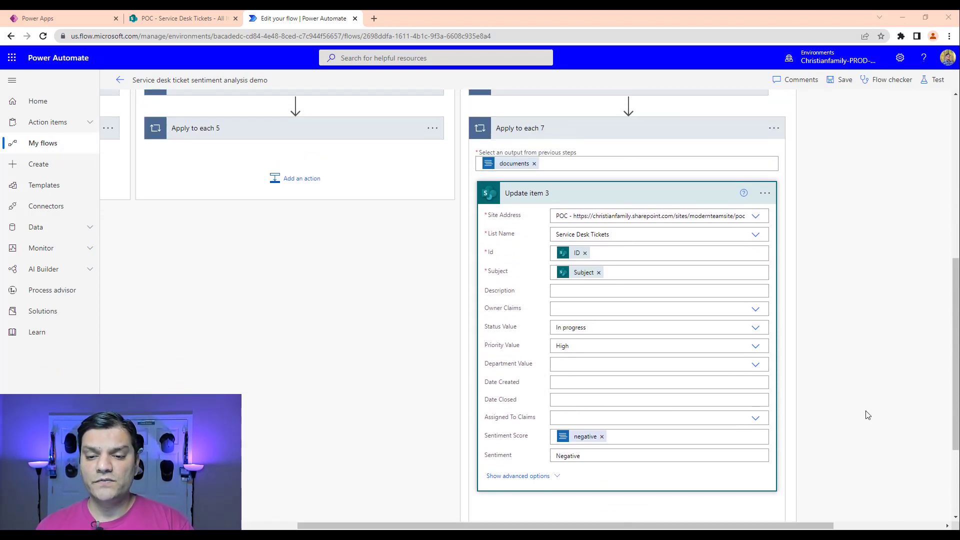
scroll(801, 420, down, 2)
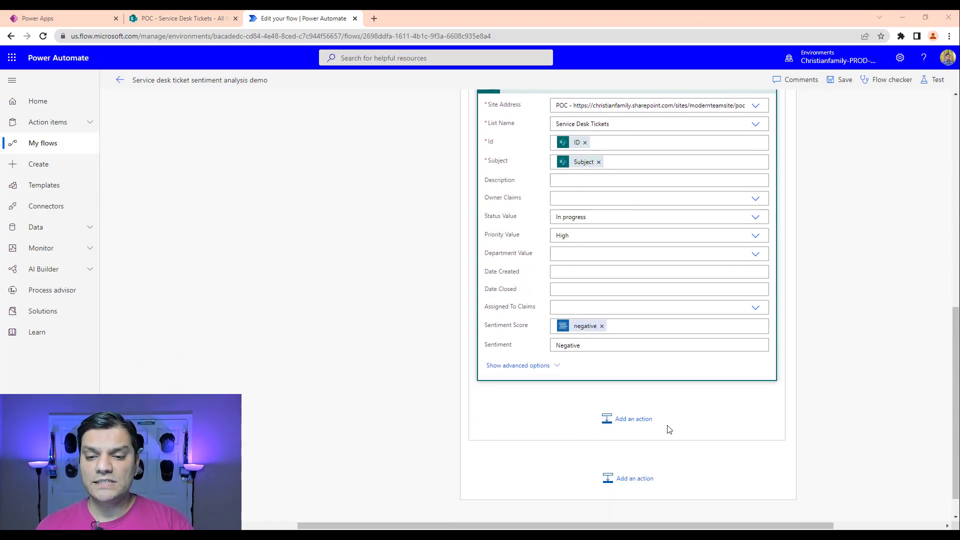
click(642, 478)
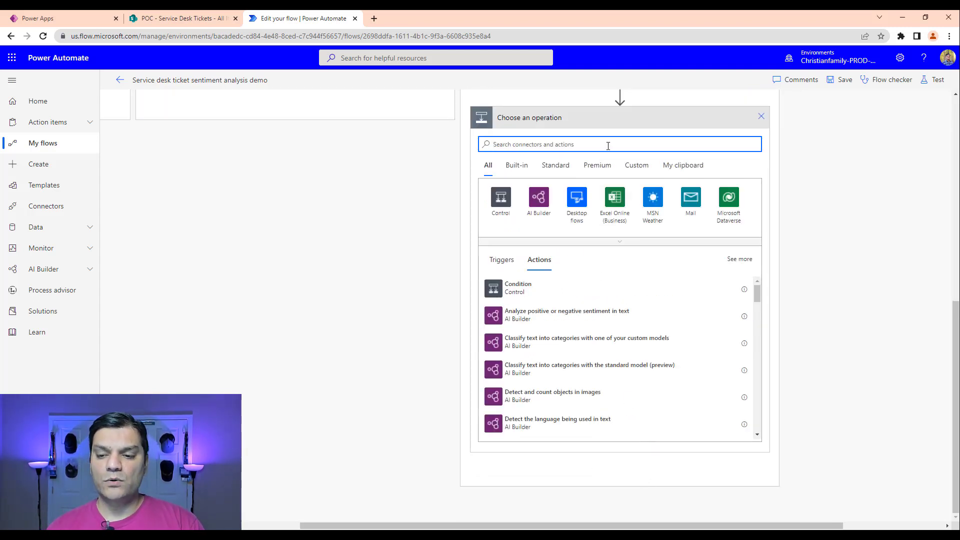
text(outlook)
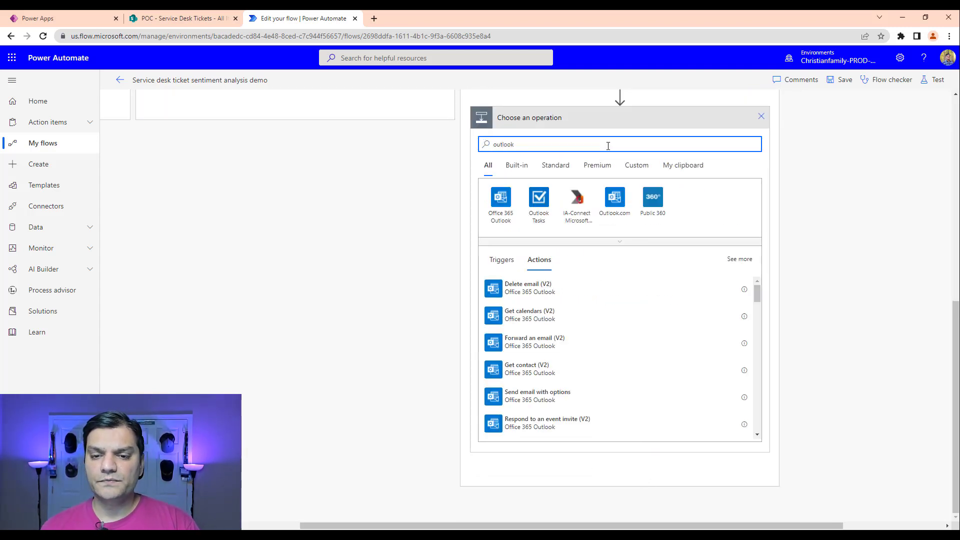
click(505, 216)
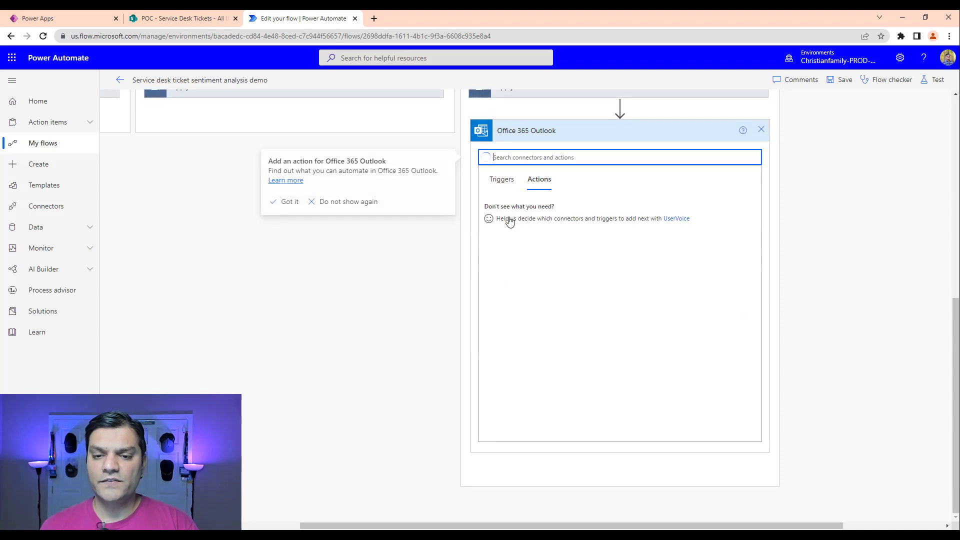
text(send)
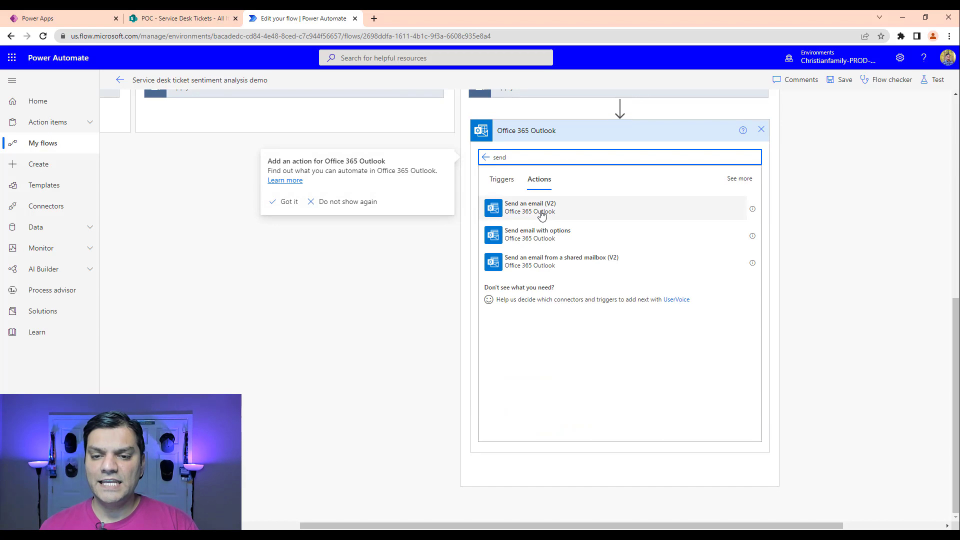
click(542, 215)
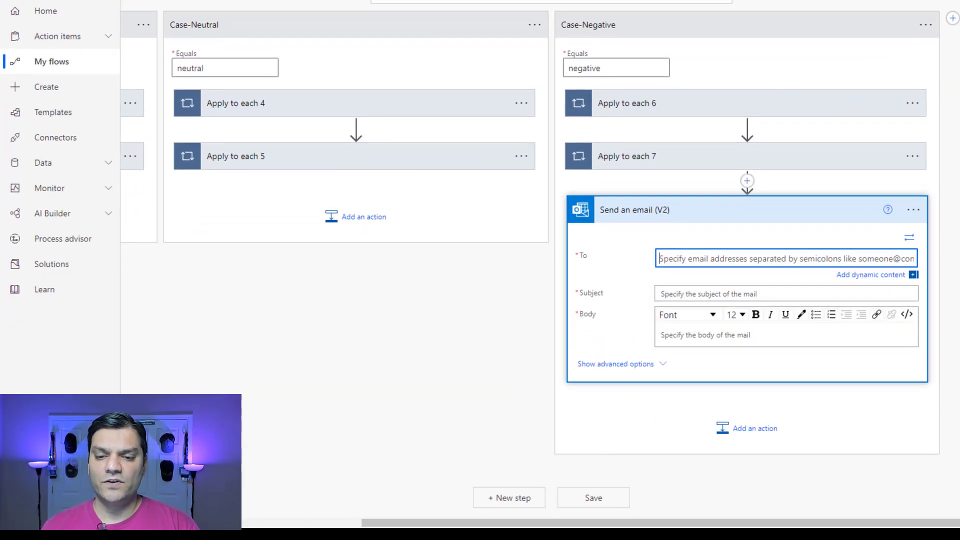
Address the email to the Power Platform Advocate and enter the subject "A negative service desk ticket has been submitted"
text(dan)
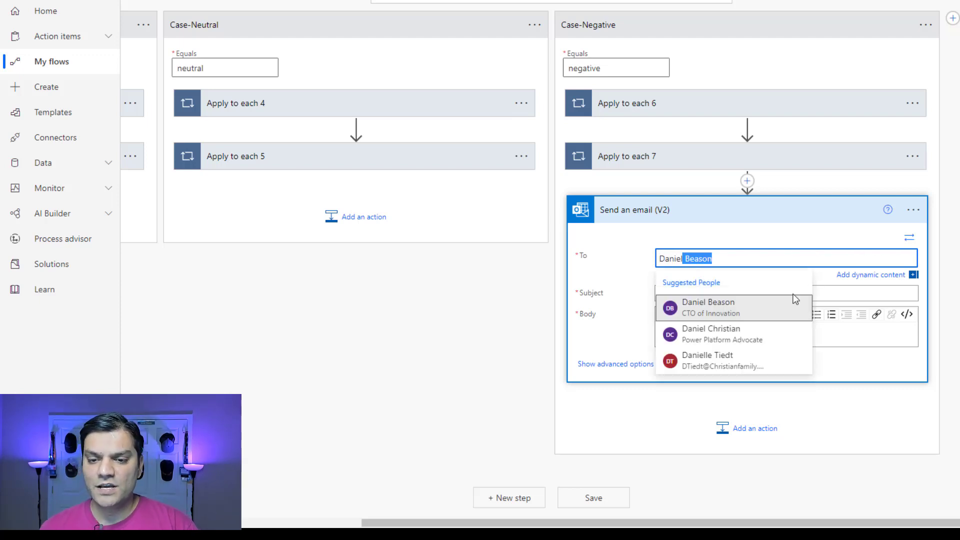
click(760, 339)
click(673, 293)
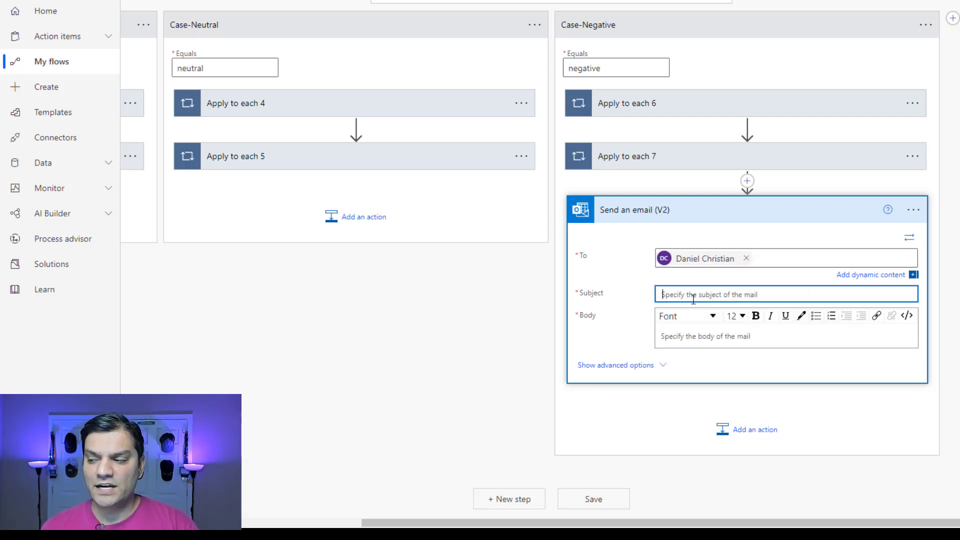
text(A)
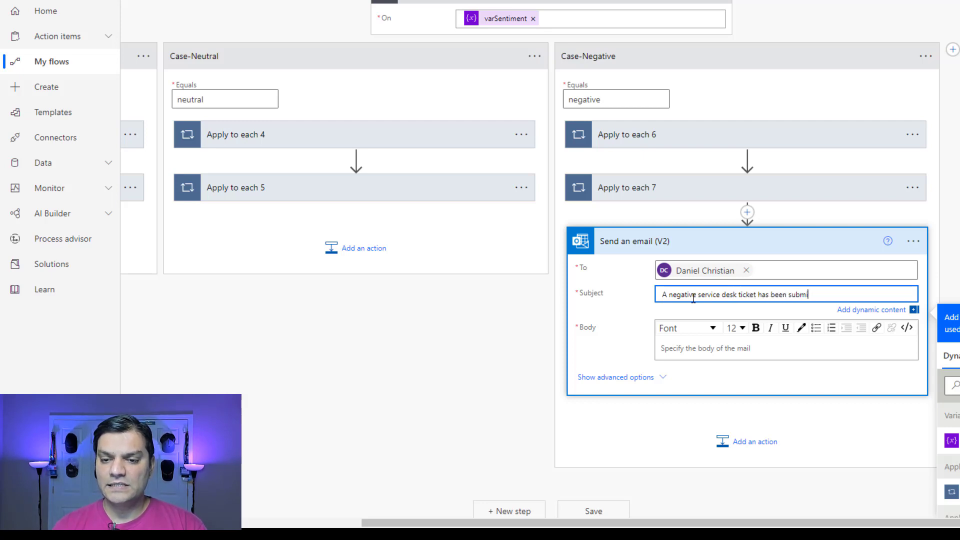
text(negative service desk ticket has been submitted)
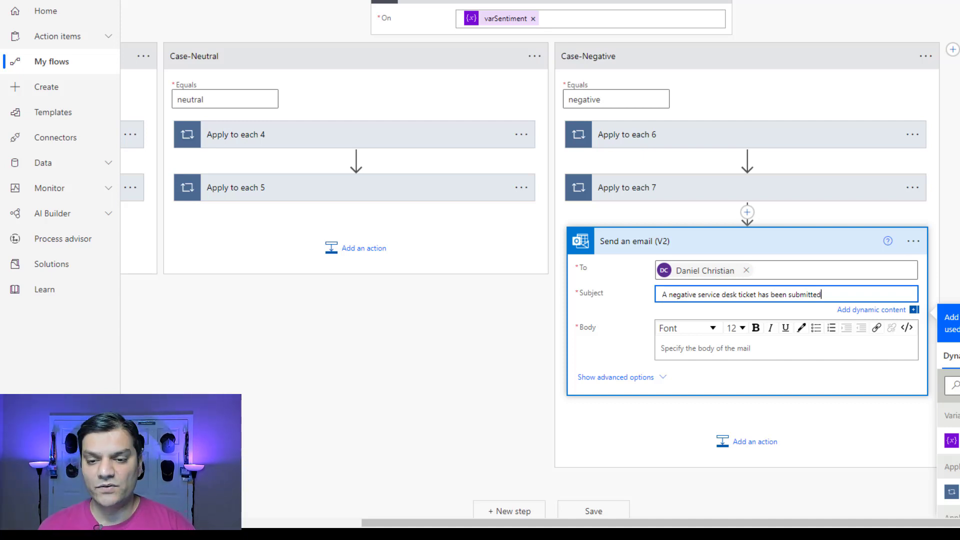
Begin the email body with "Hi," and a second line reading "A new request was by sumited by"
scroll(773, 248, down, 3)
click(763, 230)
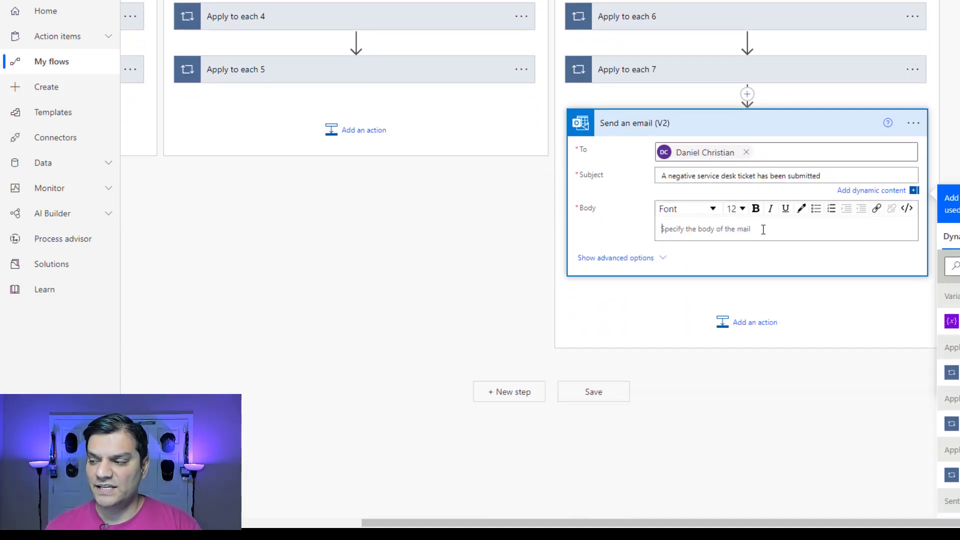
text(Hi)
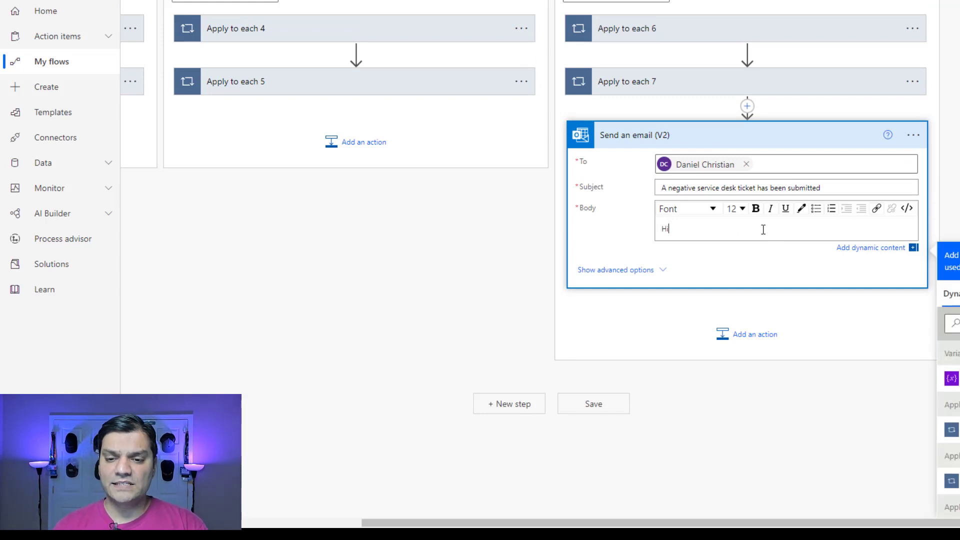
text(,)
key(Return)
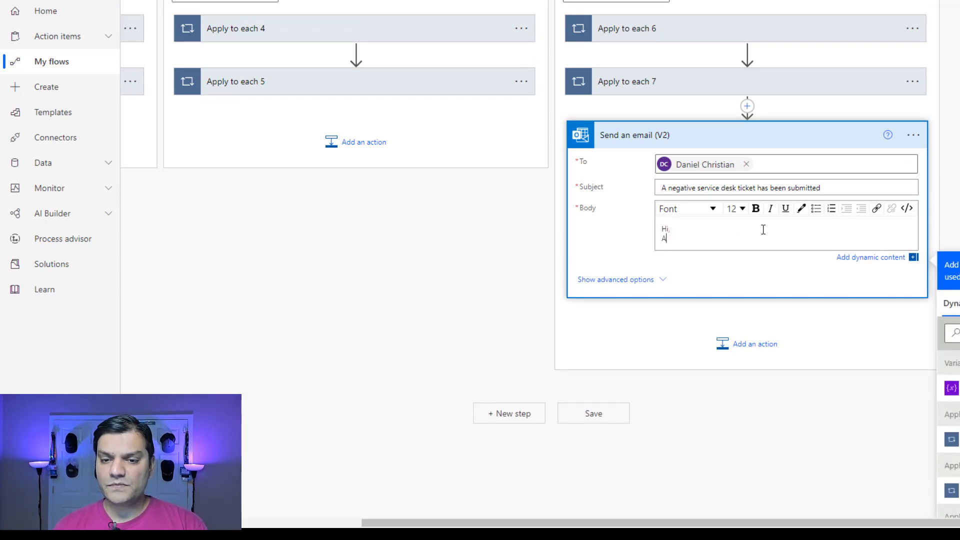
text(A new request)
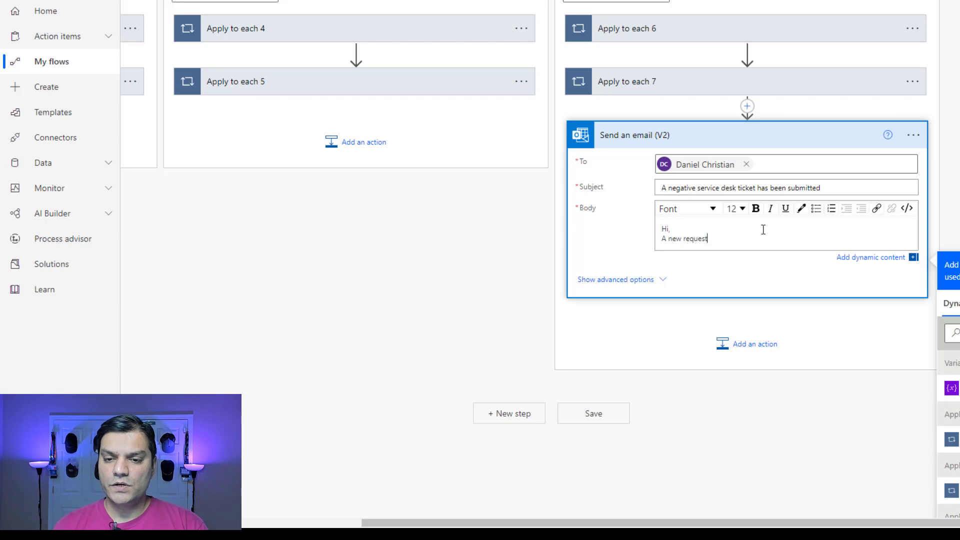
text( was by sumited by)
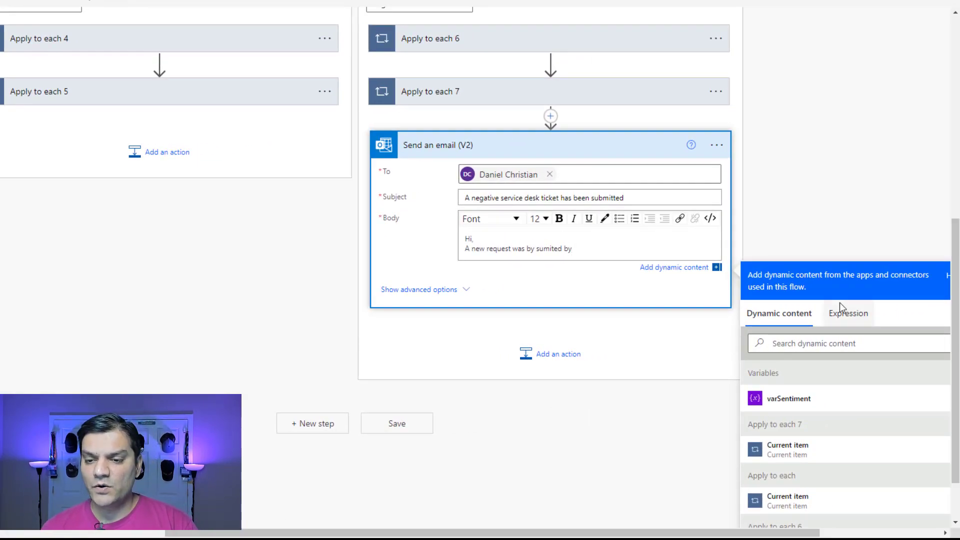
Find and insert the Created By DisplayName dynamic value at the end of the email body's second line
click(833, 344)
text(crea)
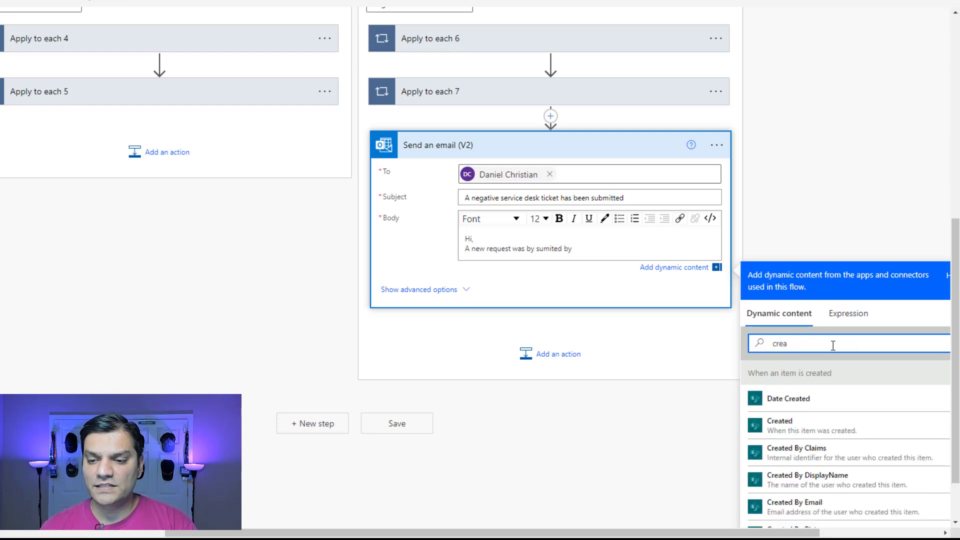
scroll(821, 429, down, 1)
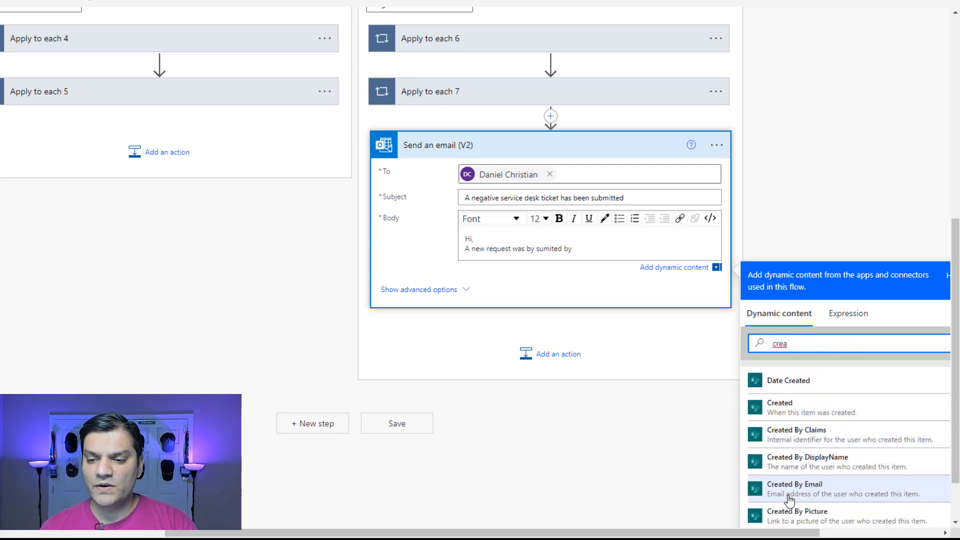
click(811, 463)
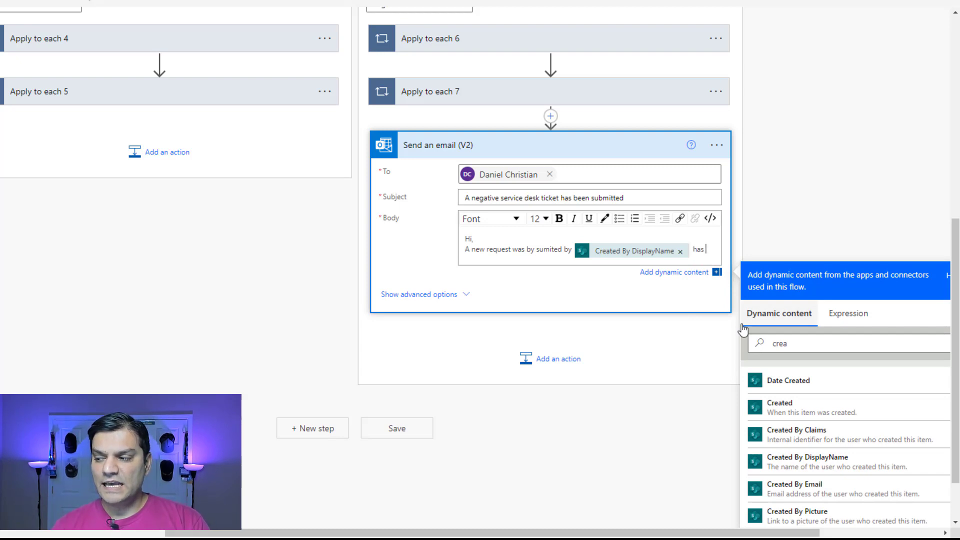
Continue the body with "has an overall negative score of" and insert the negative dynamic value from Sentiment (V3.0)
text(has an overall negative score of)
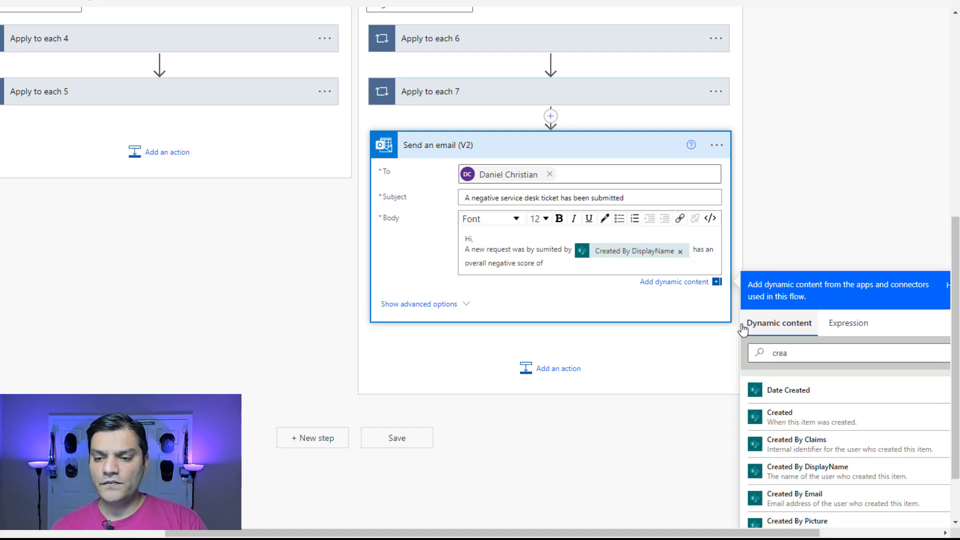
click(799, 357)
text(nega)
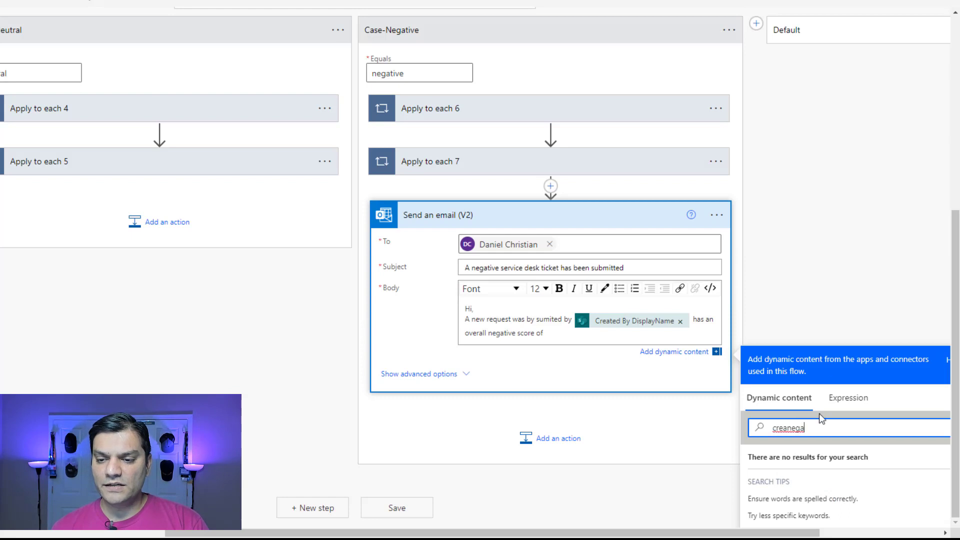
drag(814, 427, 663, 428)
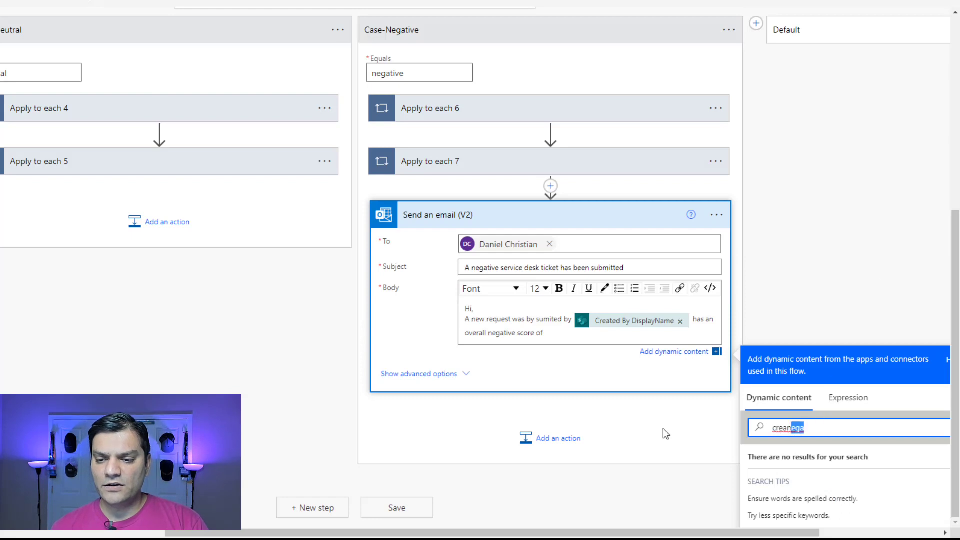
key(BackSpace)
text(nega)
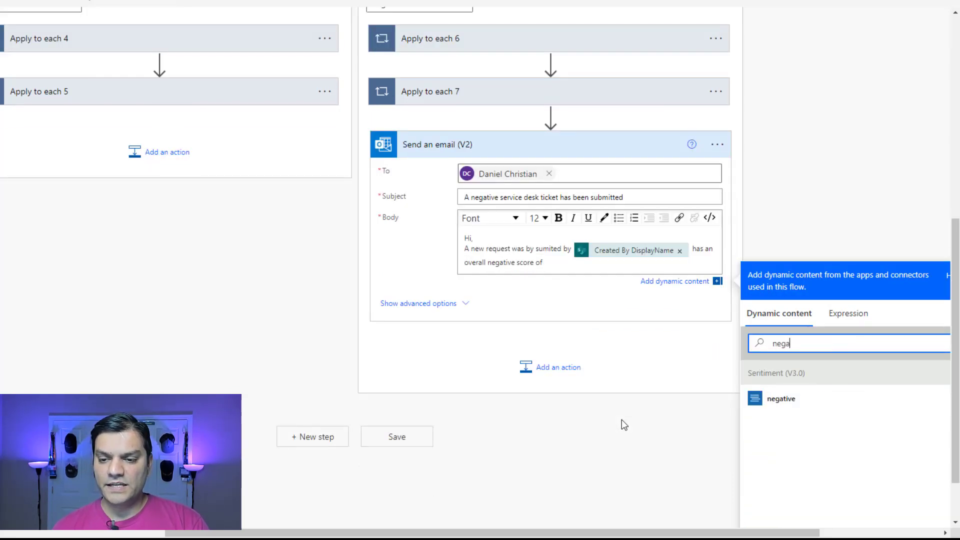
click(772, 401)
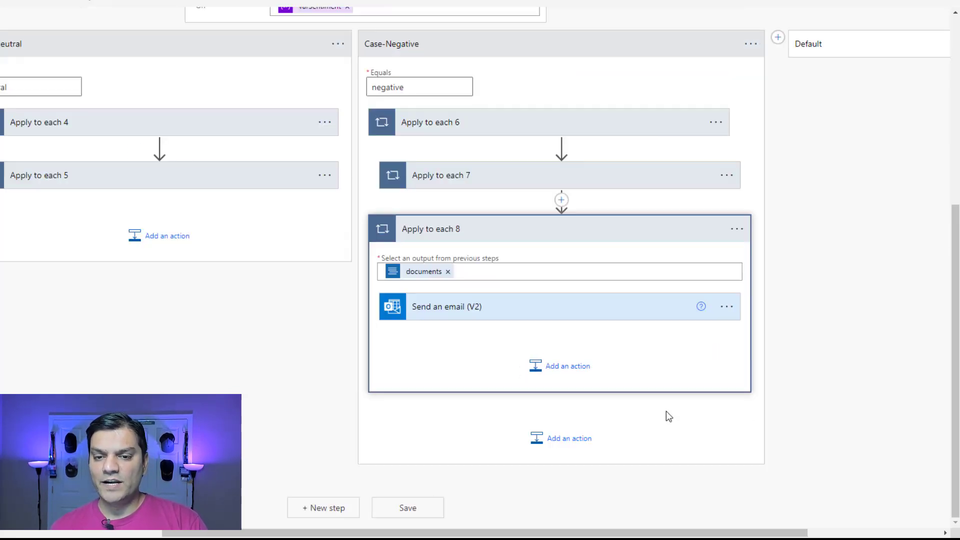
Reopen the email action in Apply to each 8 and add body lines "Here is further information:", "Subject:" and "Description:"
click(657, 319)
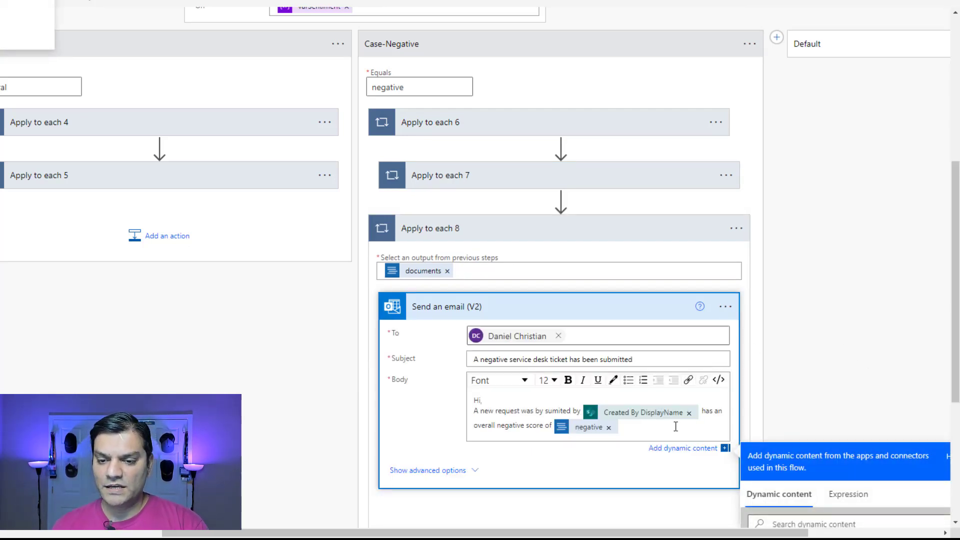
key(Return)
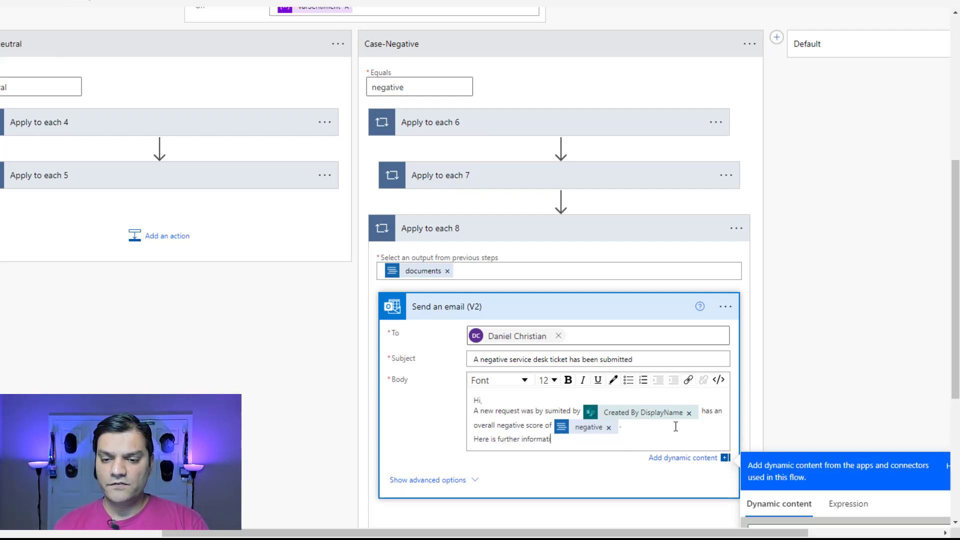
key(Return)
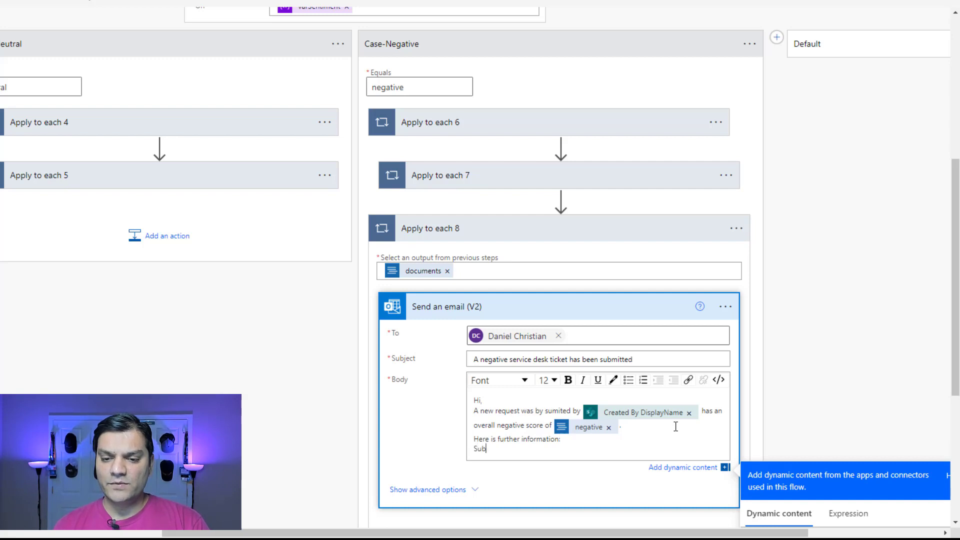
text(Subject:)
key(Return)
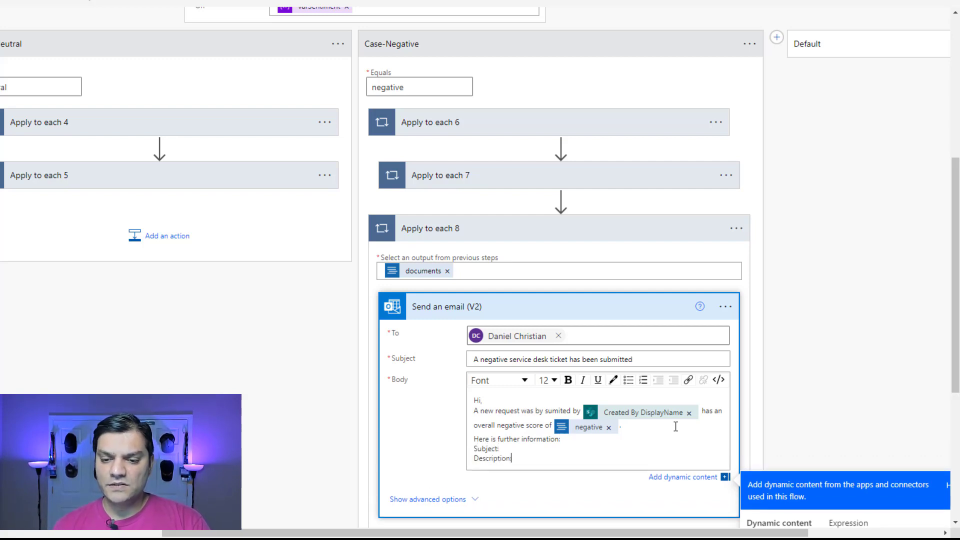
Insert the ticket's Subject dynamic value after the "Subject:" label in the email body
scroll(809, 371, down, 3)
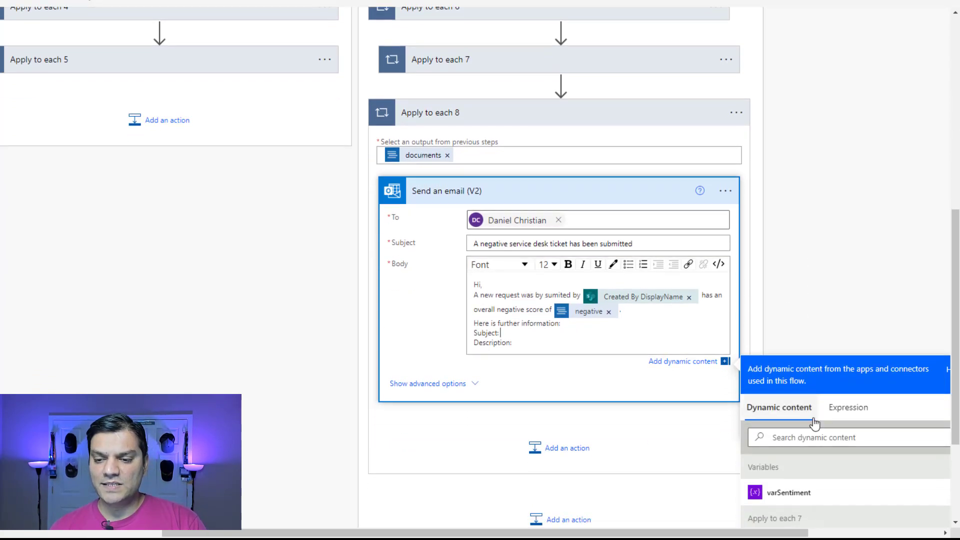
text(sub)
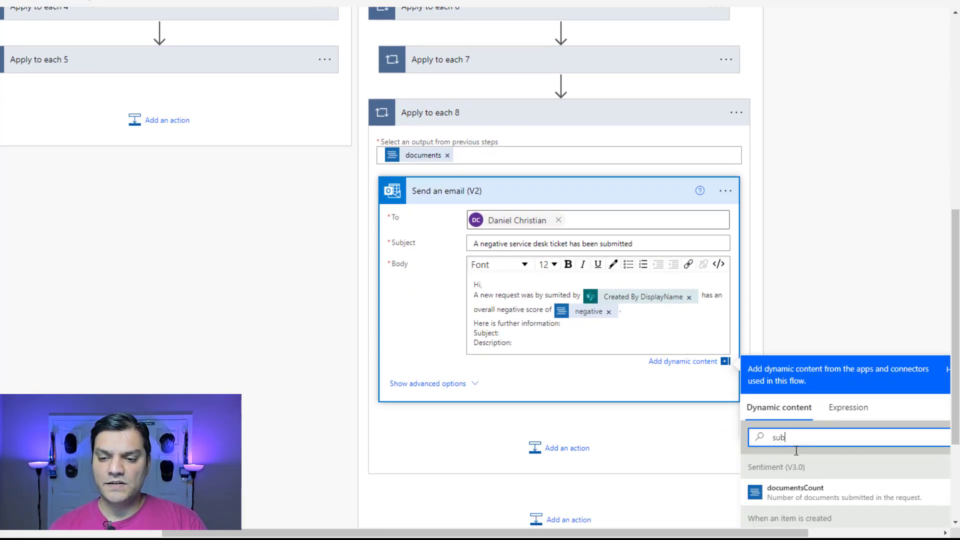
scroll(859, 179, down, 2)
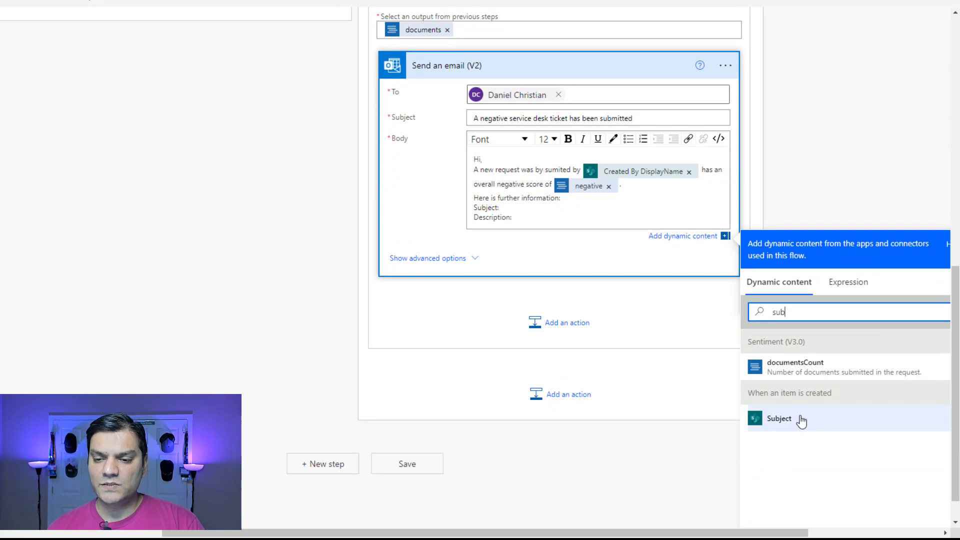
click(774, 418)
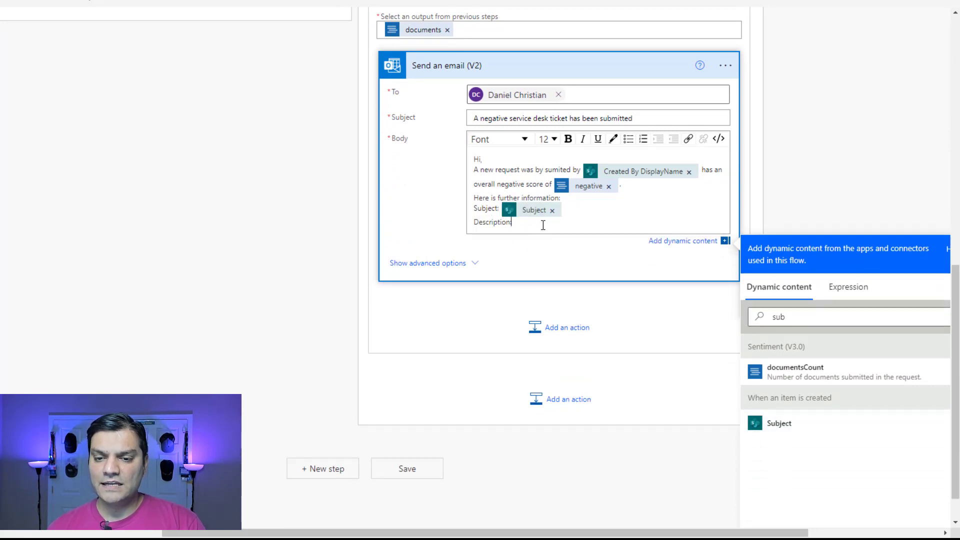
Insert the ticket's Description dynamic value after the "Description:" label in the email body and save the flow
double_click(803, 324)
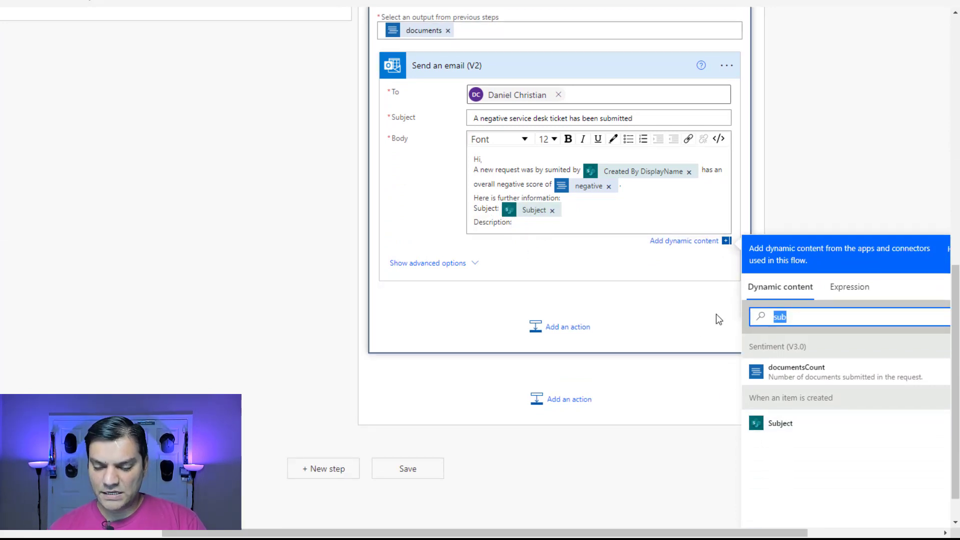
text(des)
text(c)
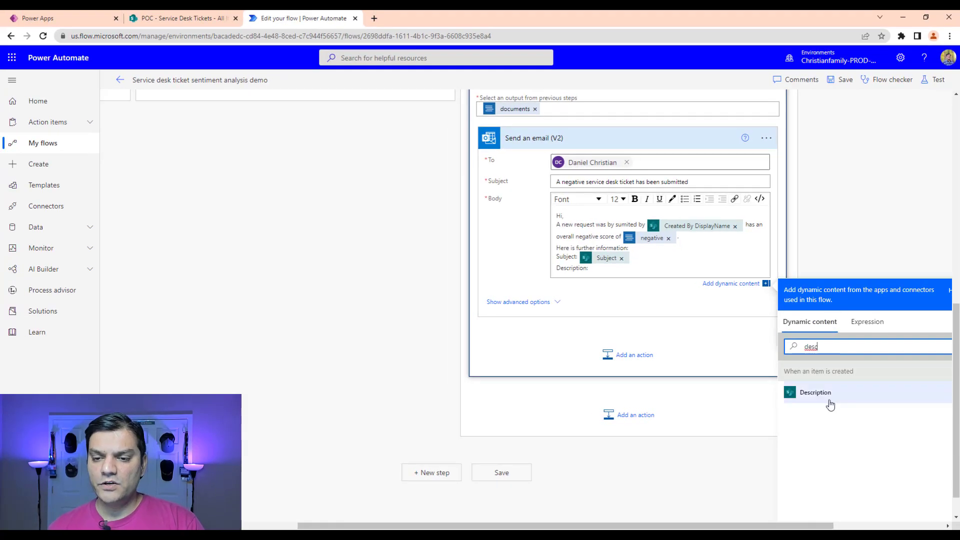
click(806, 380)
scroll(667, 392, up, 6)
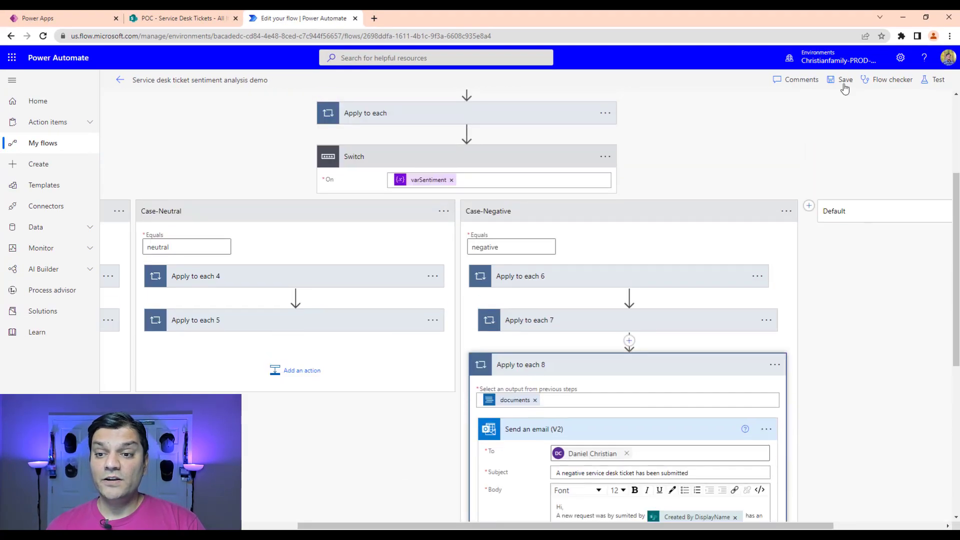
click(845, 84)
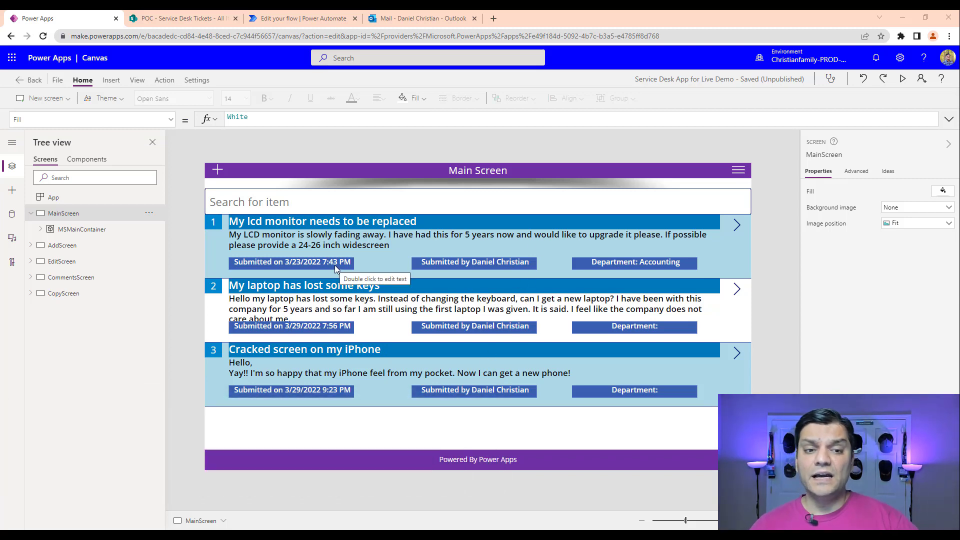
In Power Apps, lower the top edge of TicketsGallery on MainScreen to about Y 232, leaving a height of about 356
click(40, 230)
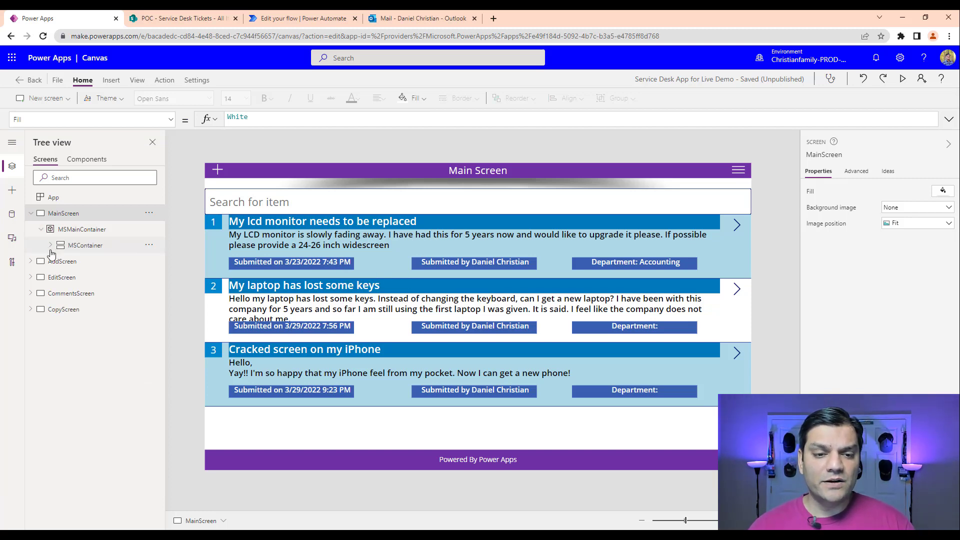
click(51, 246)
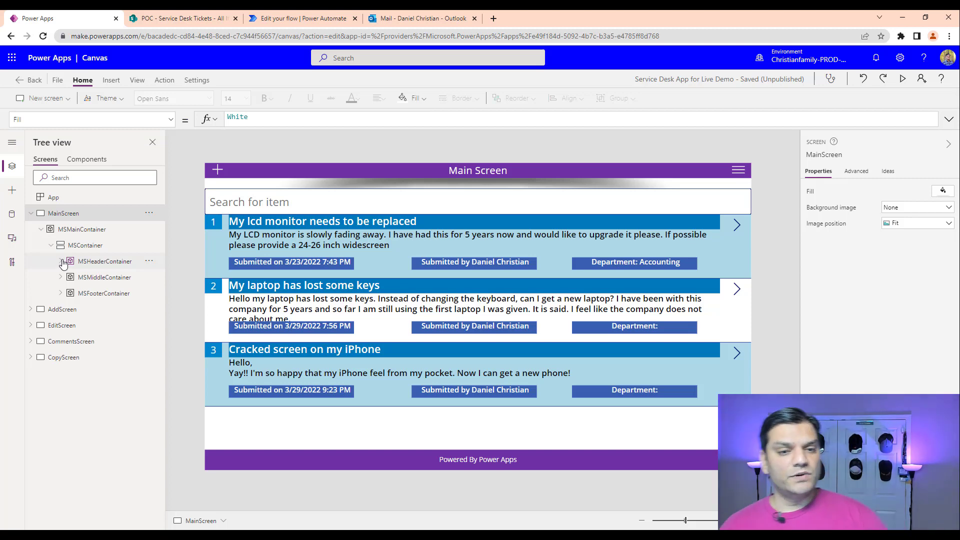
click(356, 440)
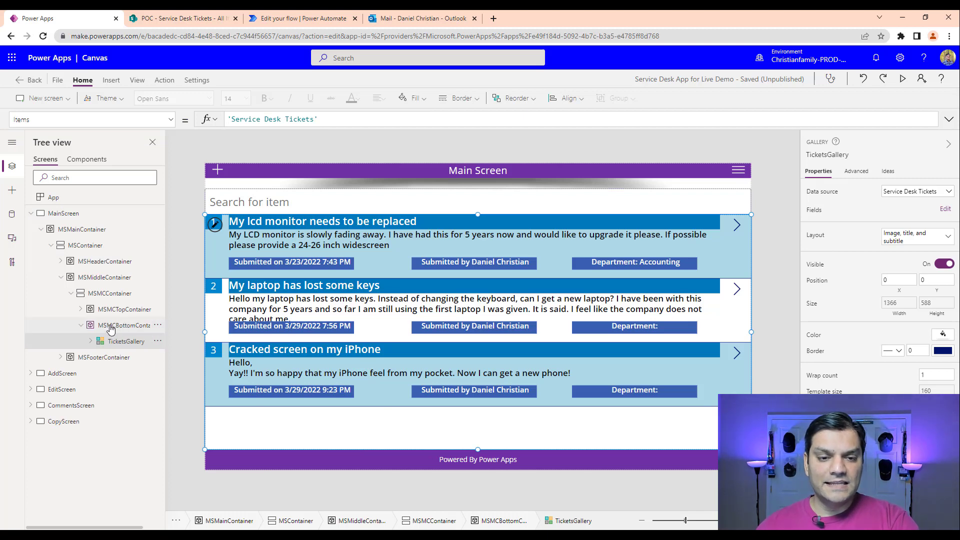
click(129, 329)
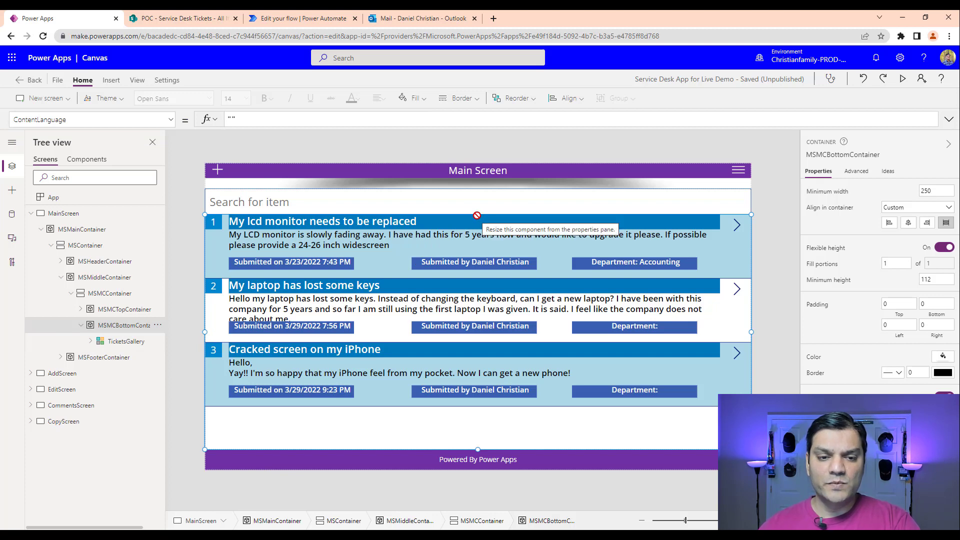
click(126, 341)
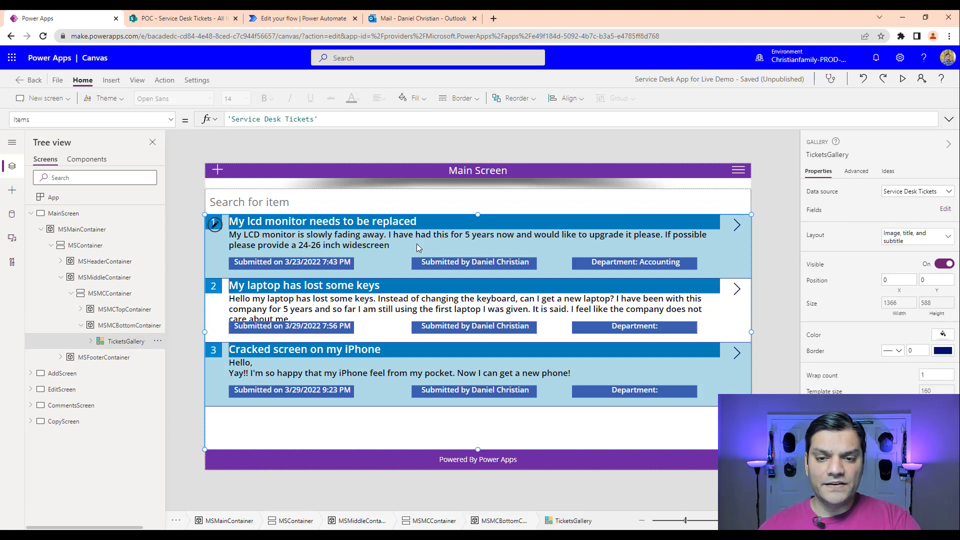
drag(476, 213, 469, 306)
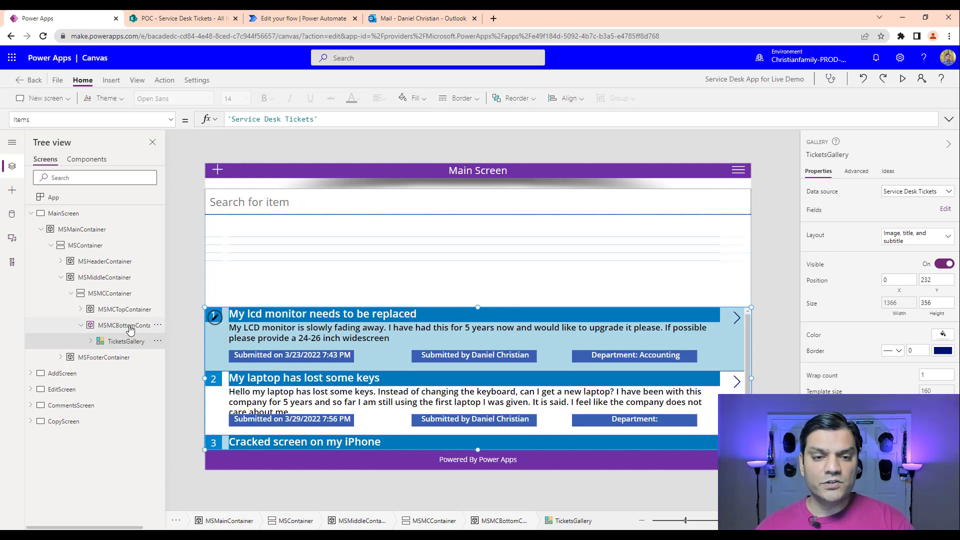
Insert a text label into MSMCBottomContainer and stretch it across the full width directly above the tickets gallery, at X 0, Y 192
click(127, 326)
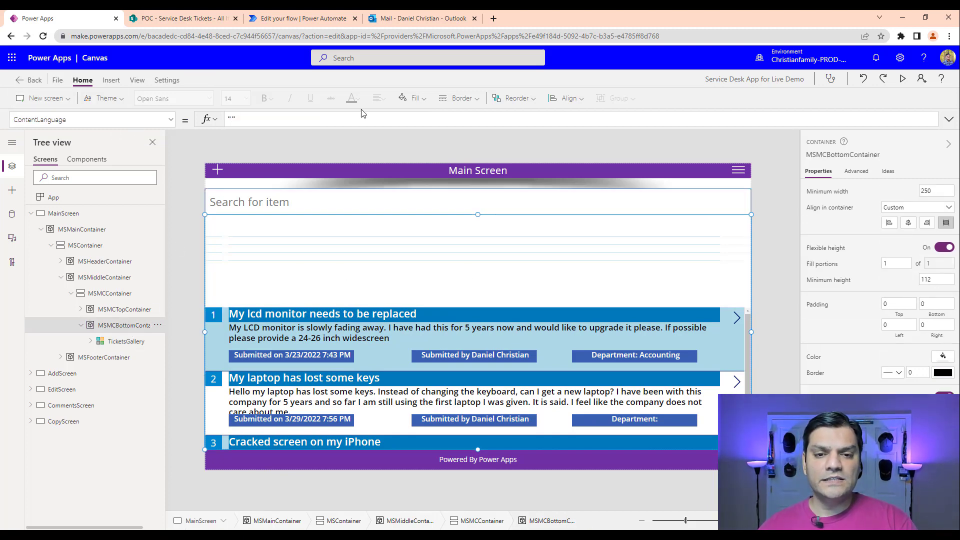
click(115, 81)
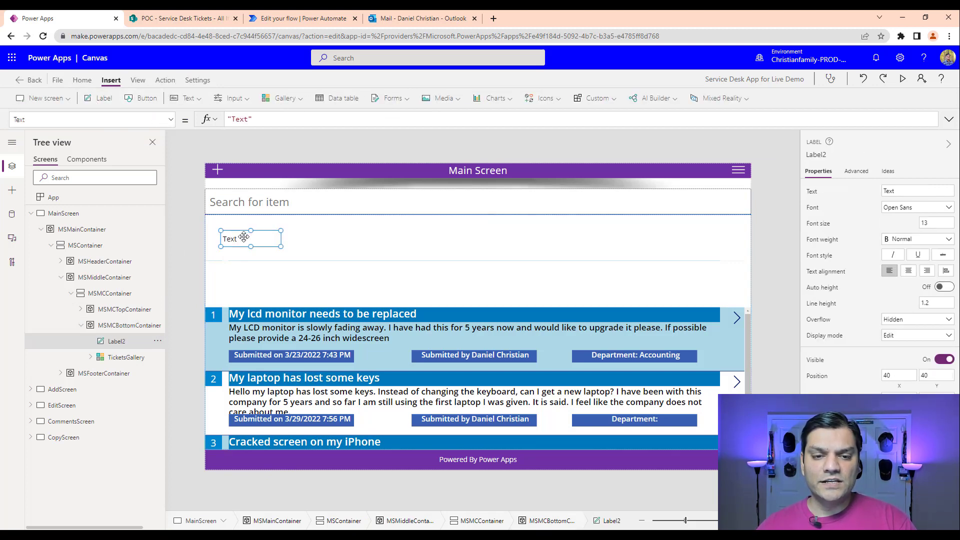
drag(244, 237, 758, 311)
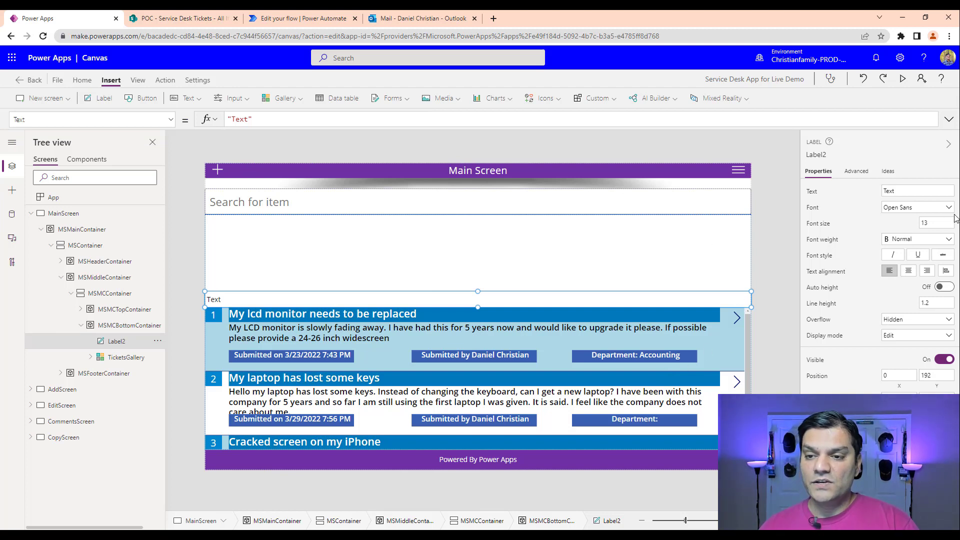
Set the new label's text to "Regular" and centre-align it
double_click(931, 192)
text(Reg)
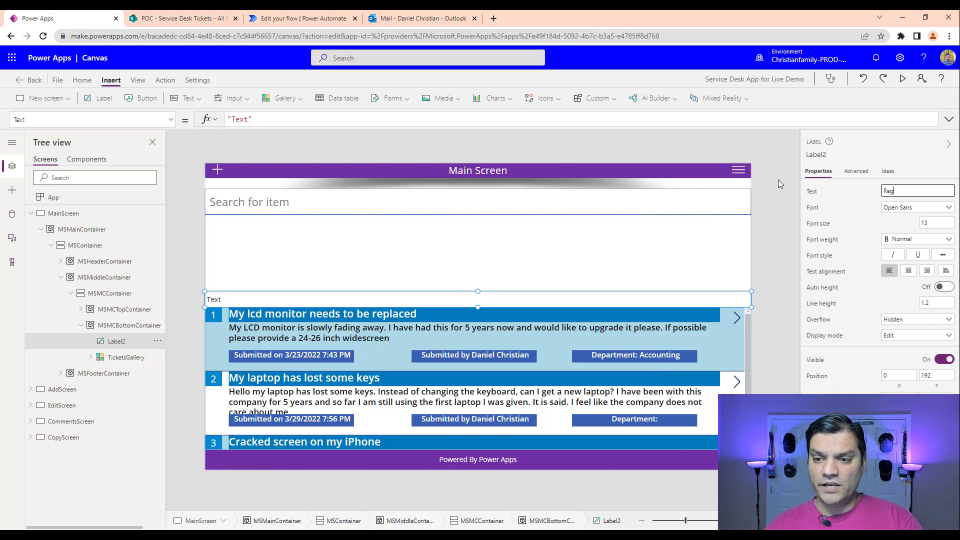
text(ular)
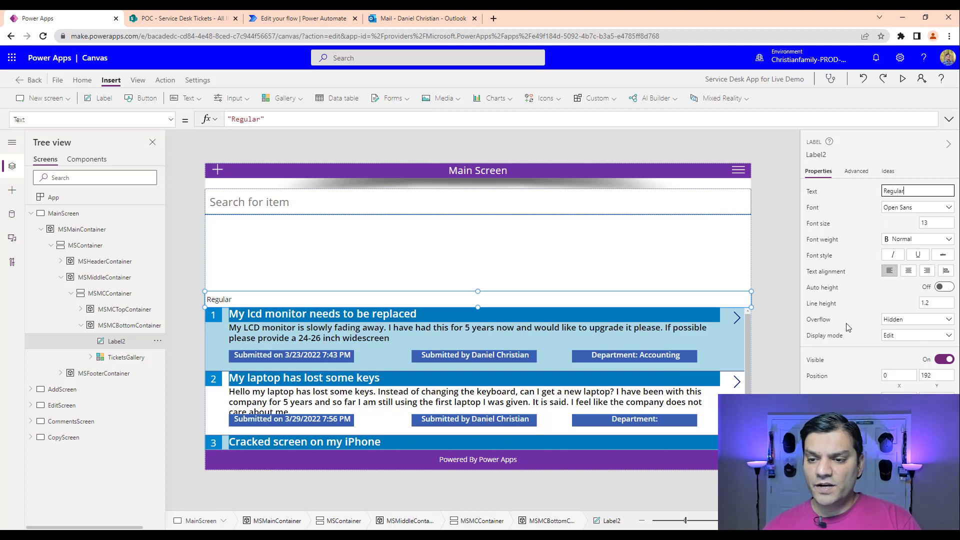
click(911, 278)
click(910, 275)
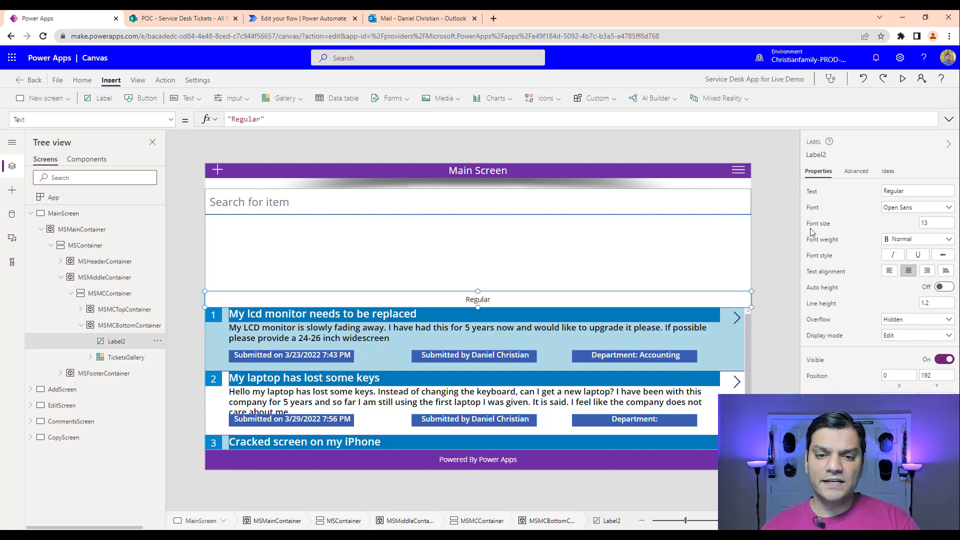
Fill the Regular label with the light green standard colour, RGBA(152, 208, 70, 1)
click(82, 80)
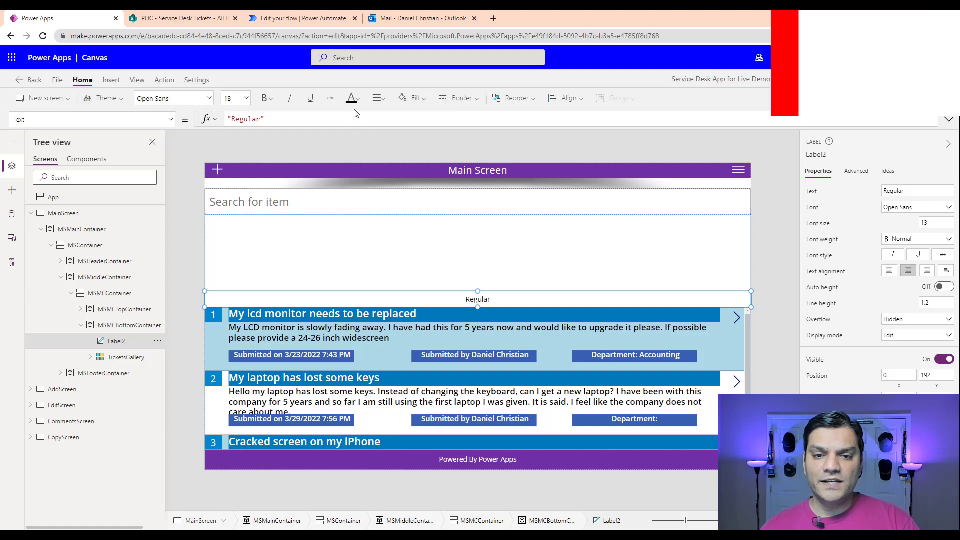
click(356, 104)
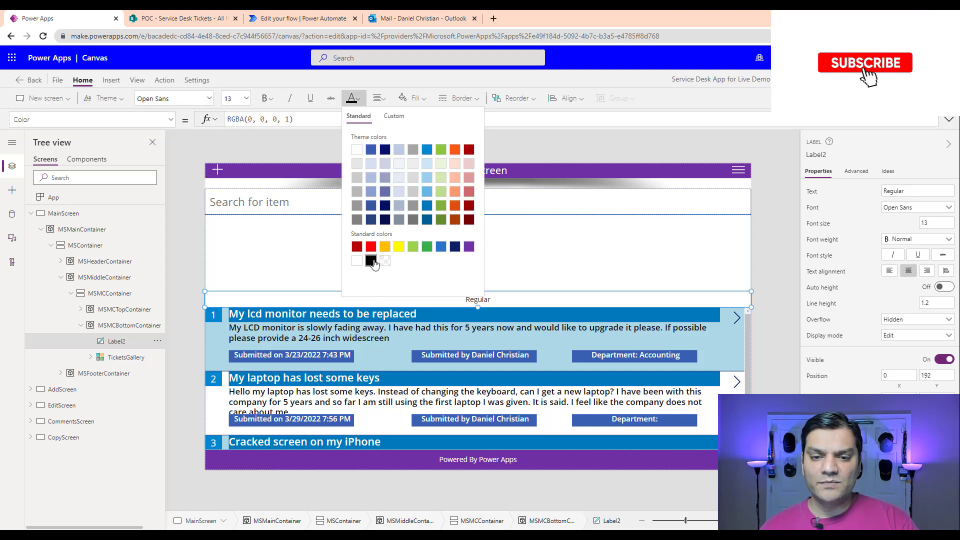
click(412, 99)
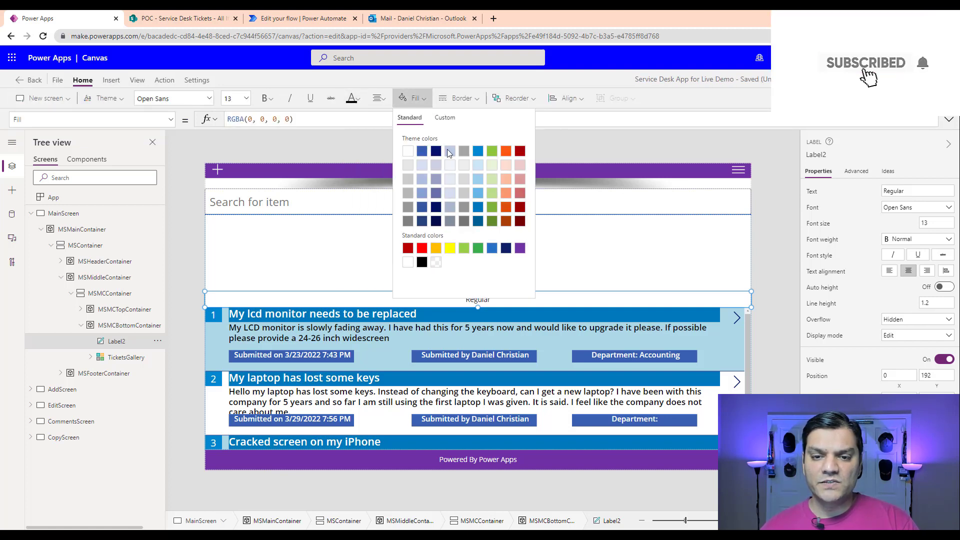
click(464, 248)
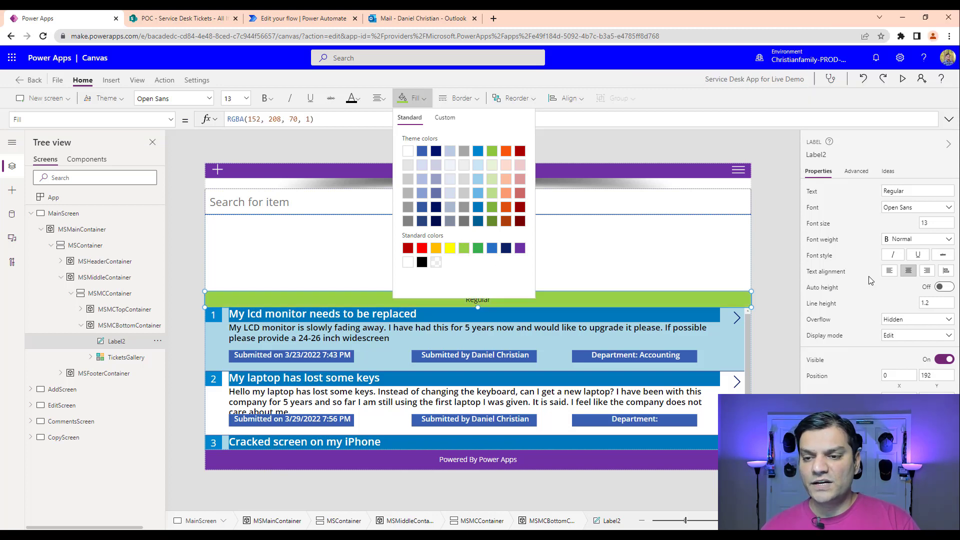
click(912, 225)
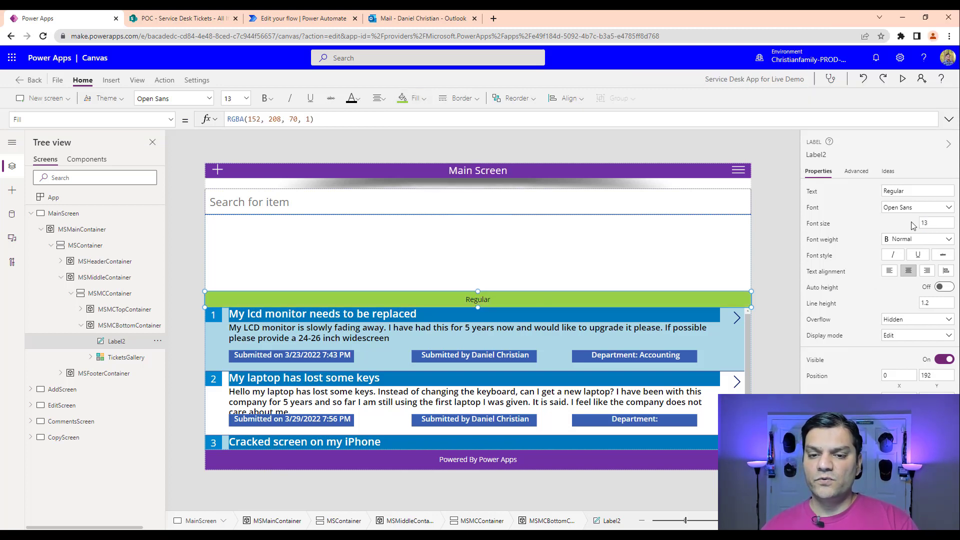
click(496, 299)
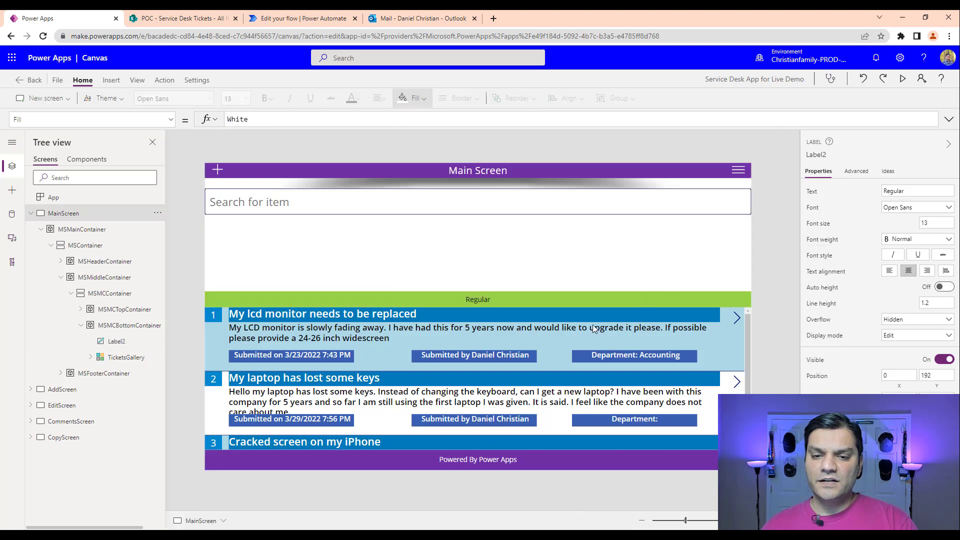
click(496, 299)
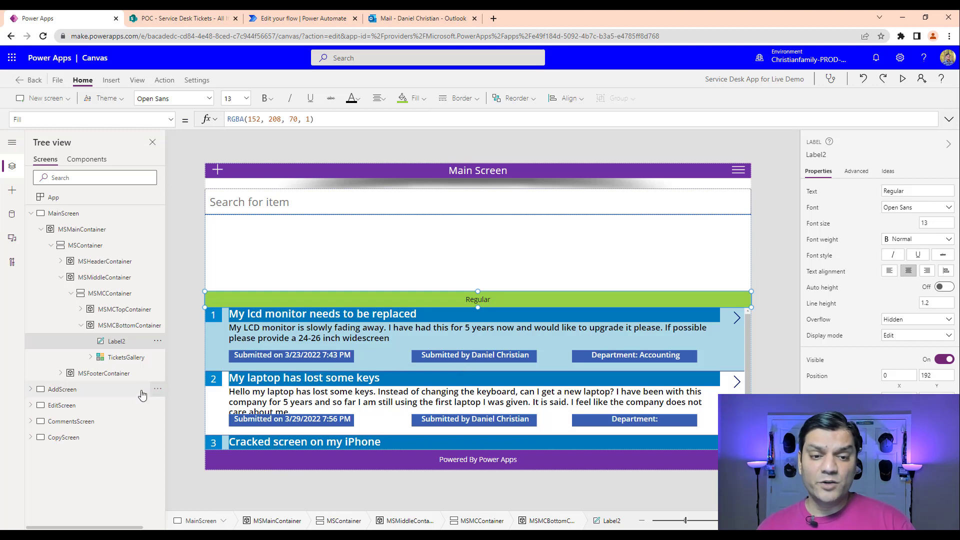
Copy TicketsGallery and paste the duplicate into MSMCBottomContainer
click(128, 358)
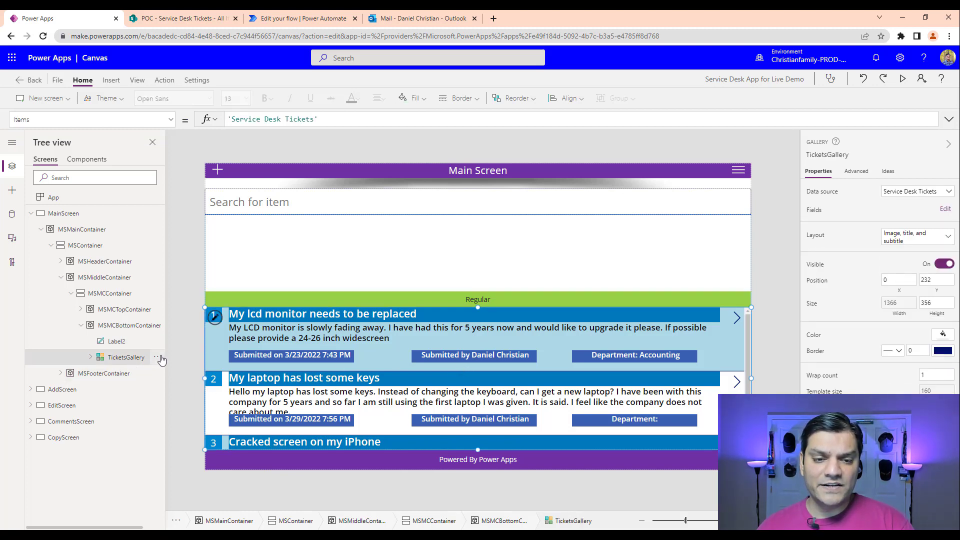
click(157, 357)
click(190, 220)
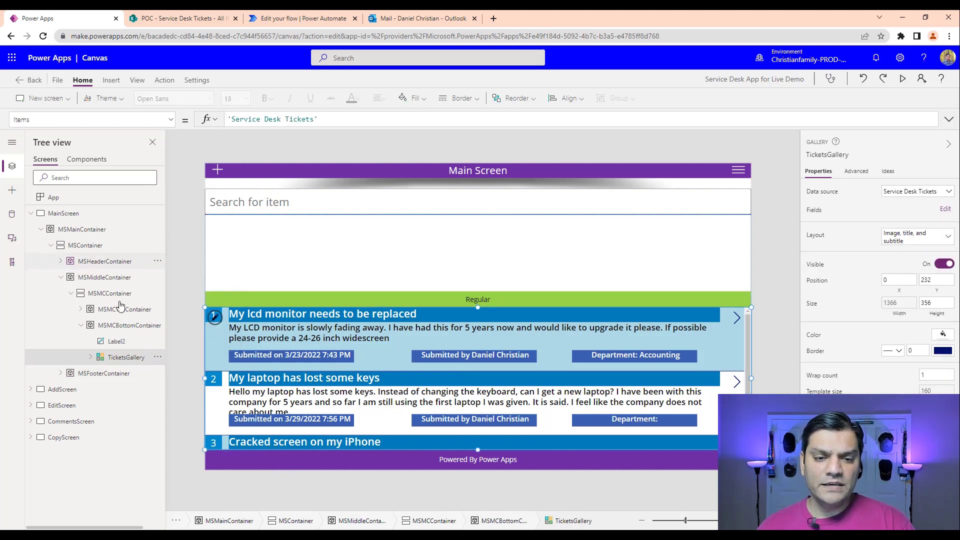
click(158, 325)
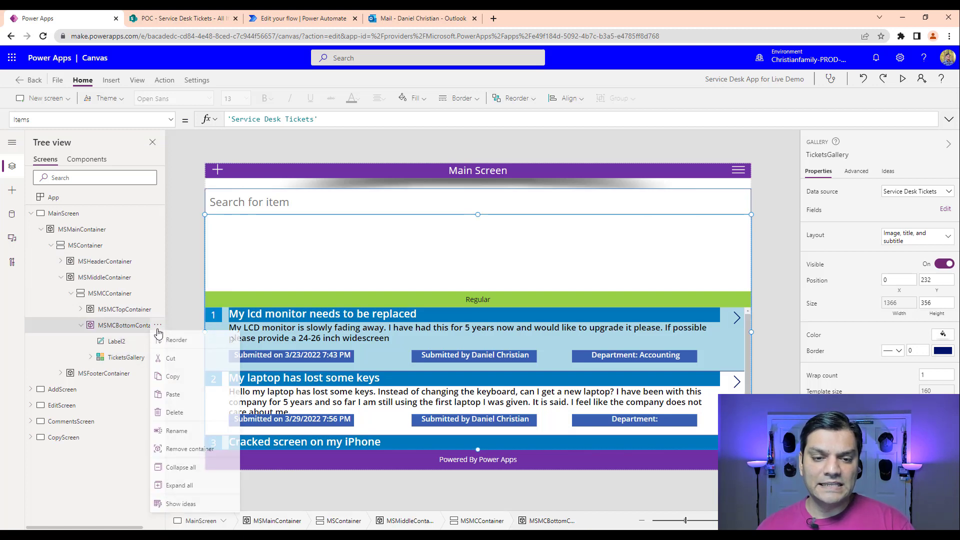
click(185, 396)
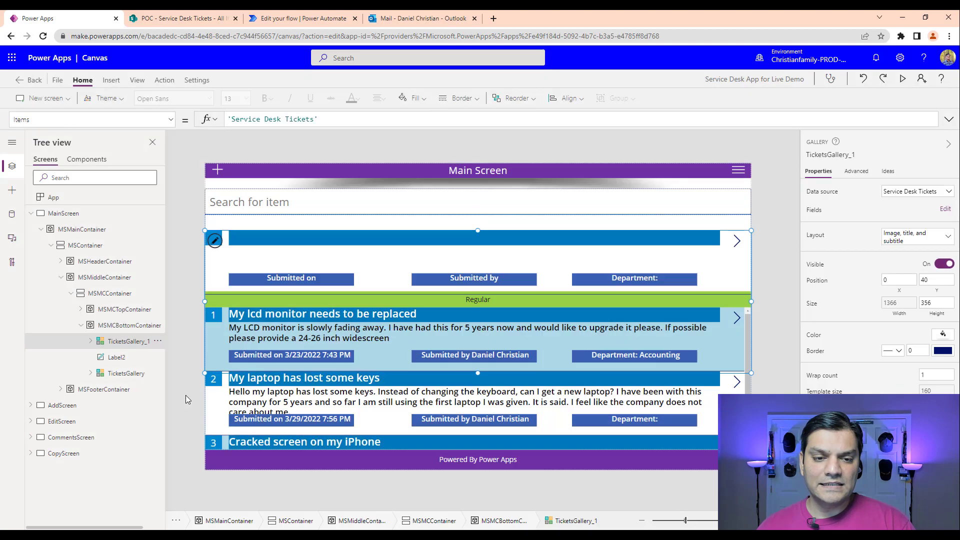
Rename the duplicated gallery CriticalTicketsGaller and move it up to about Y 34
double_click(134, 342)
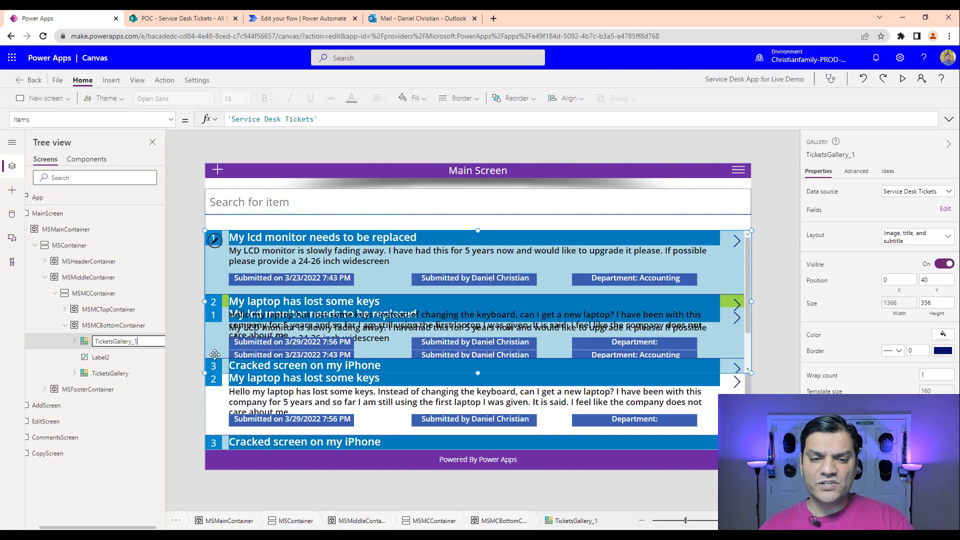
text(Critical)
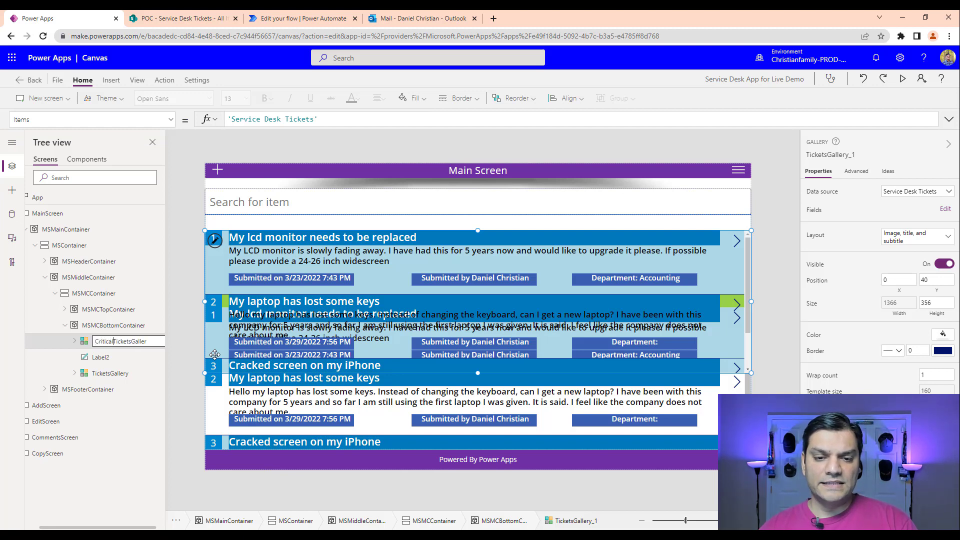
key(Return)
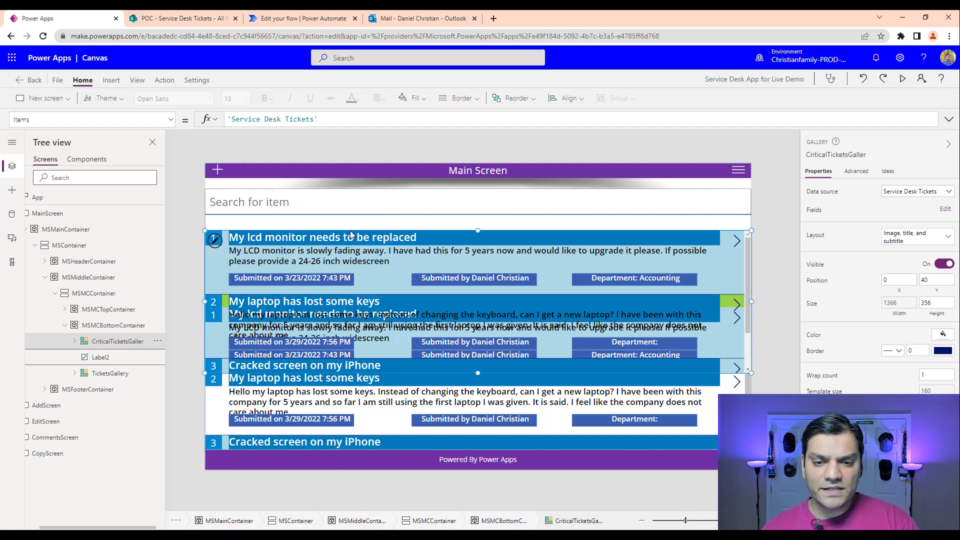
drag(352, 228, 352, 225)
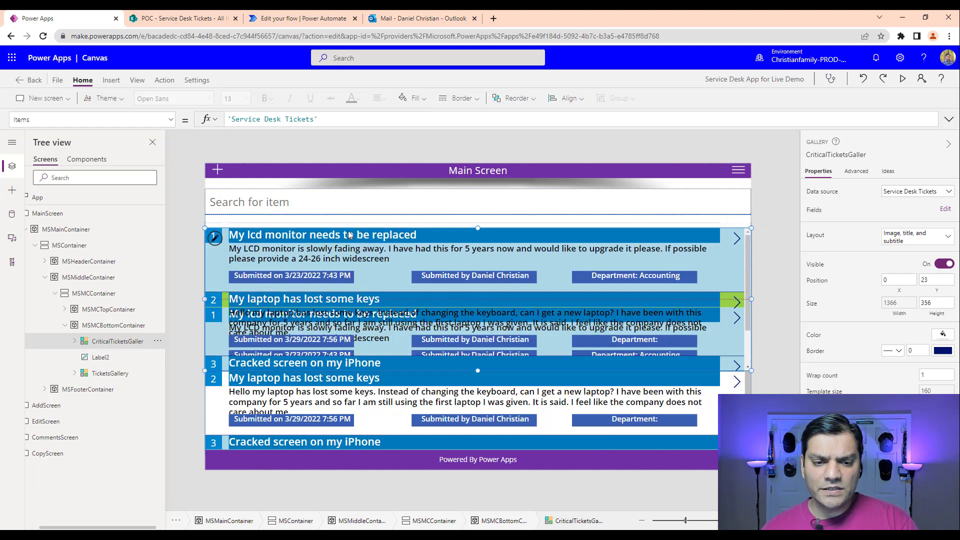
Duplicate the Regular label and place the copy directly below the search box at X 0, Y 0
click(108, 358)
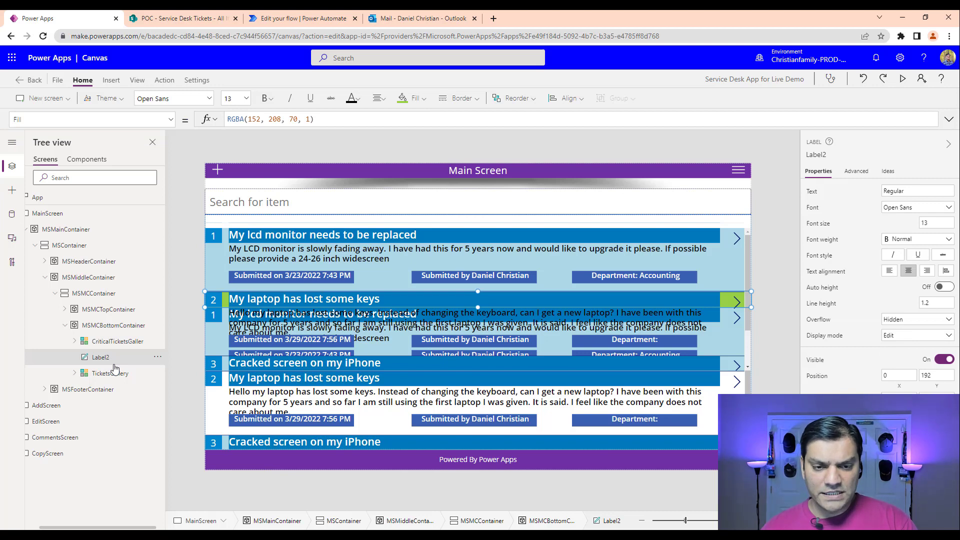
key(ctrl+v)
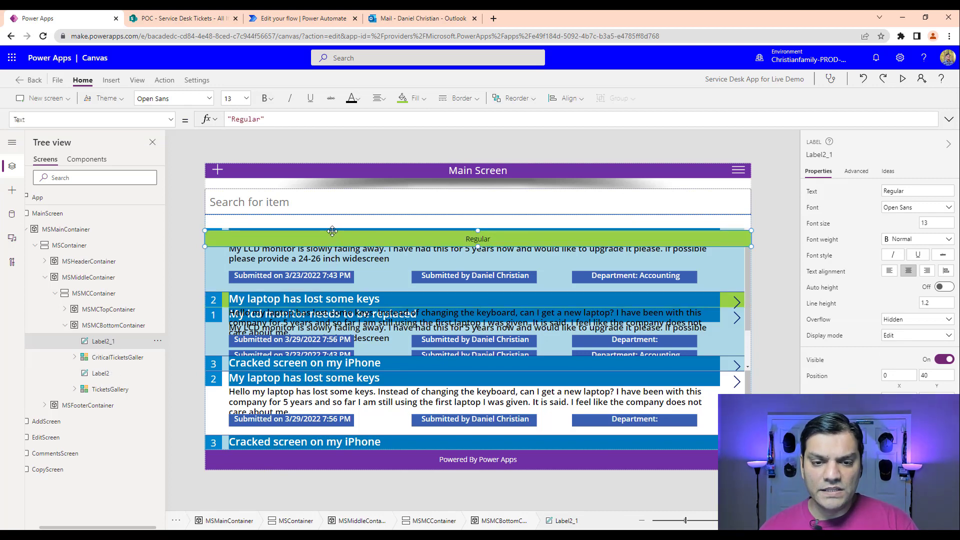
drag(332, 231, 329, 217)
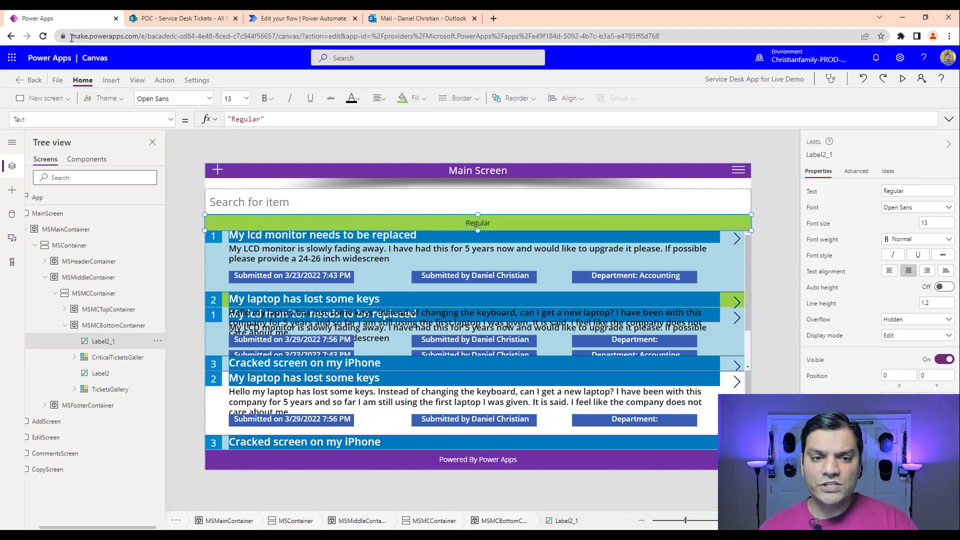
Fill the duplicated label with yellow, RGBA(255, 255, 0, 1), and set its text to "Critical"
click(413, 98)
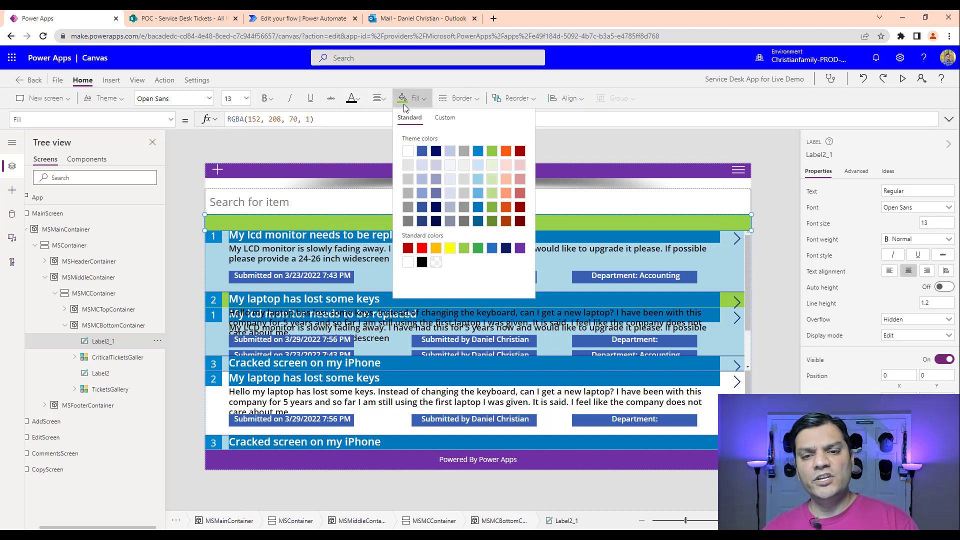
click(450, 248)
click(342, 217)
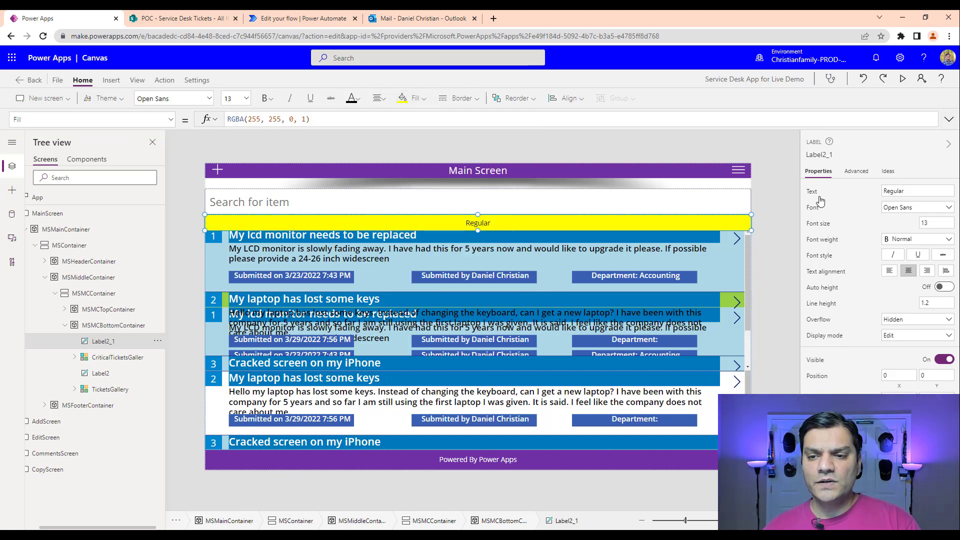
click(910, 193)
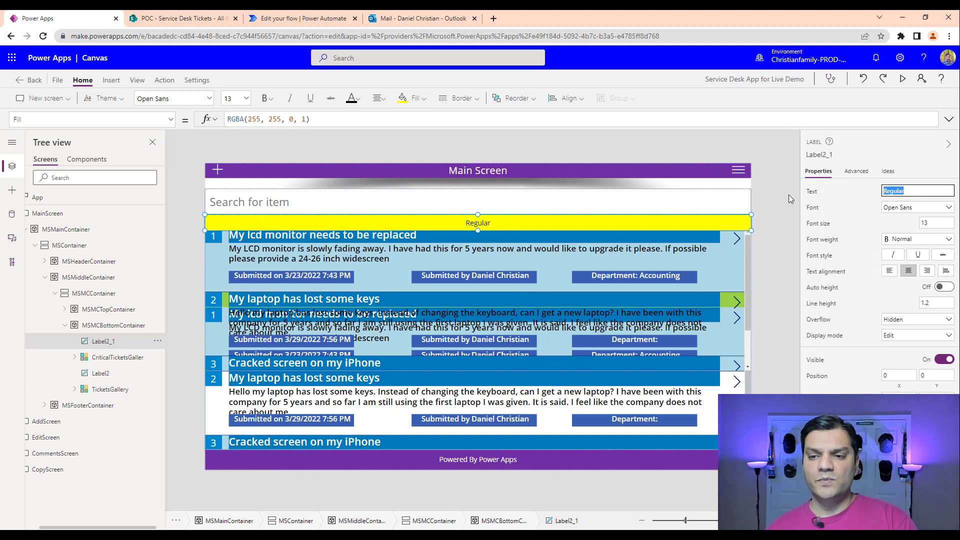
text(Critical)
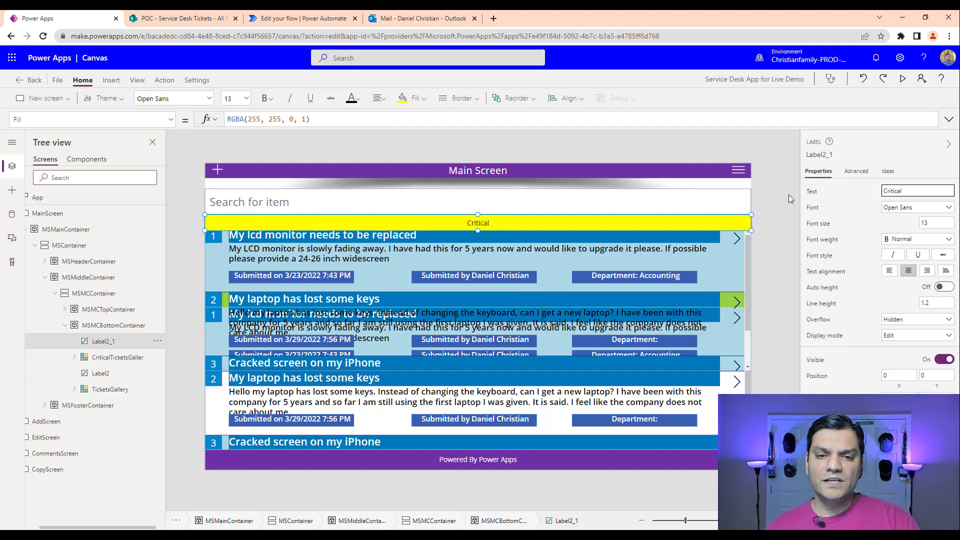
Make the Critical label's text bold with font size 14
click(266, 97)
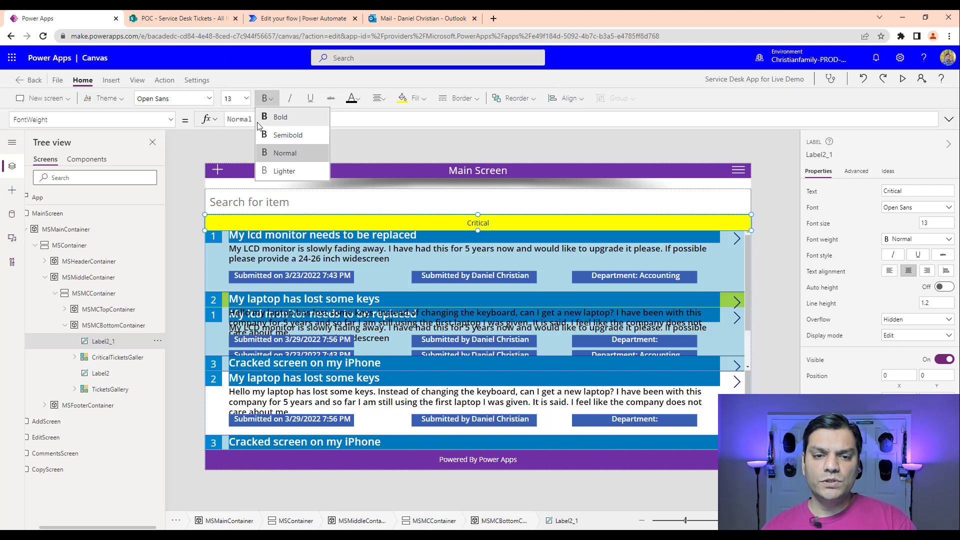
click(272, 117)
click(246, 98)
click(238, 181)
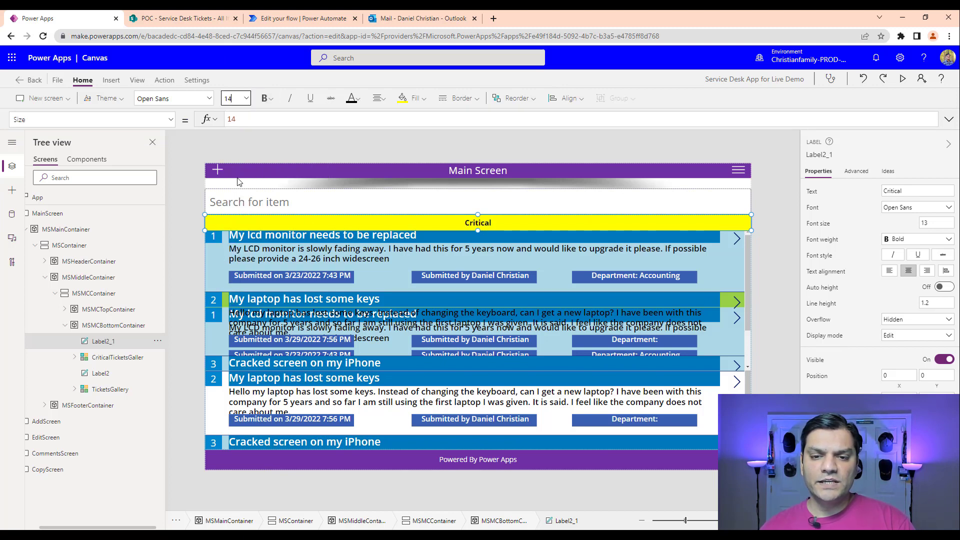
Set the CriticalTicketsGaller gallery's Items to Filter('Service Desk Tickets',Sentiment="Negative")
click(117, 361)
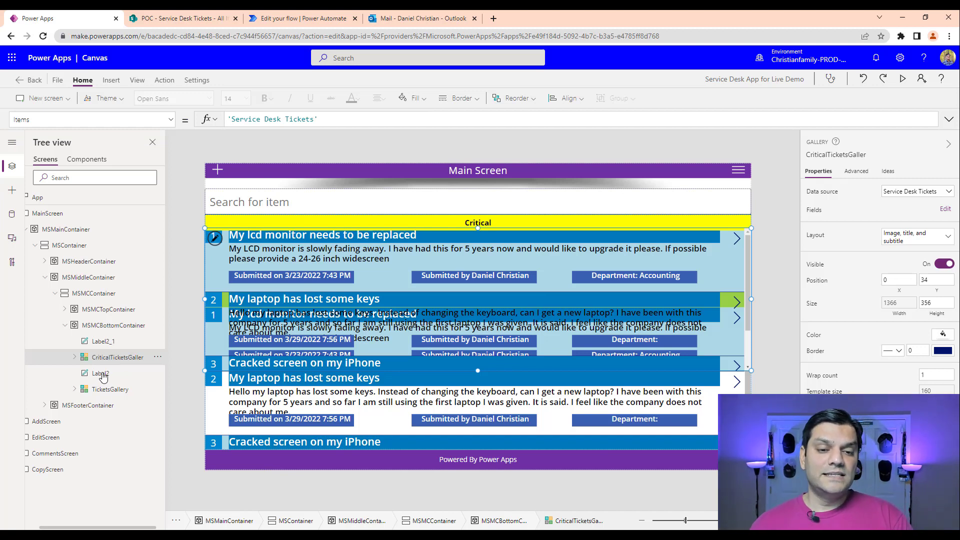
click(110, 395)
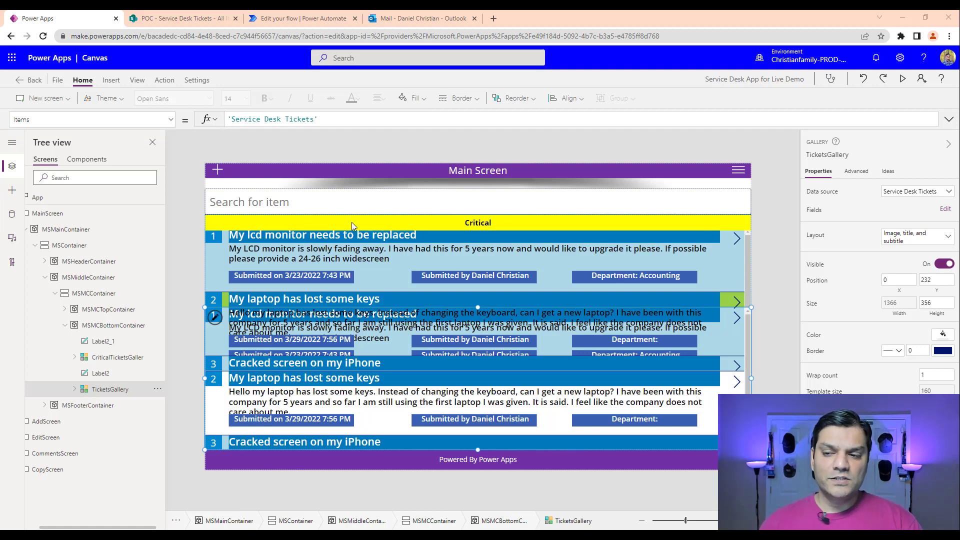
click(111, 357)
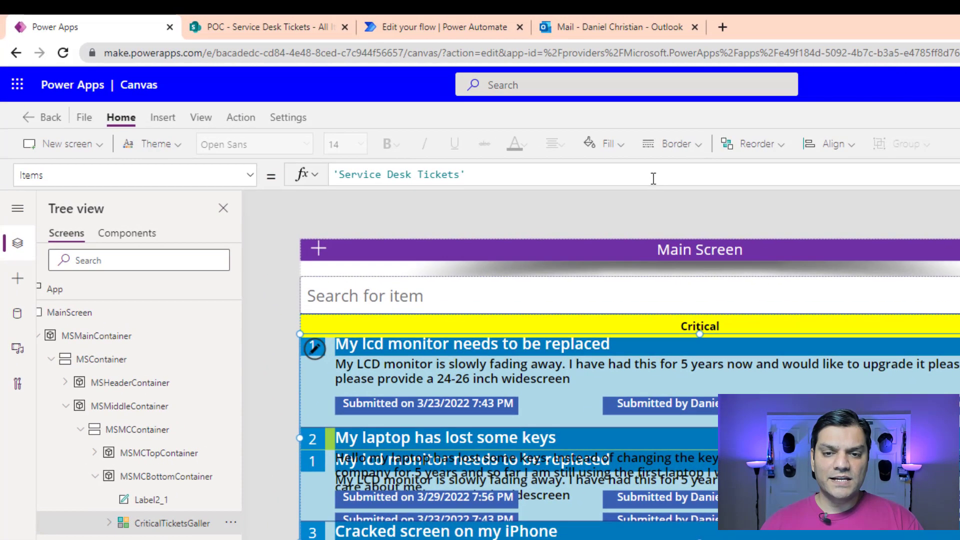
click(653, 179)
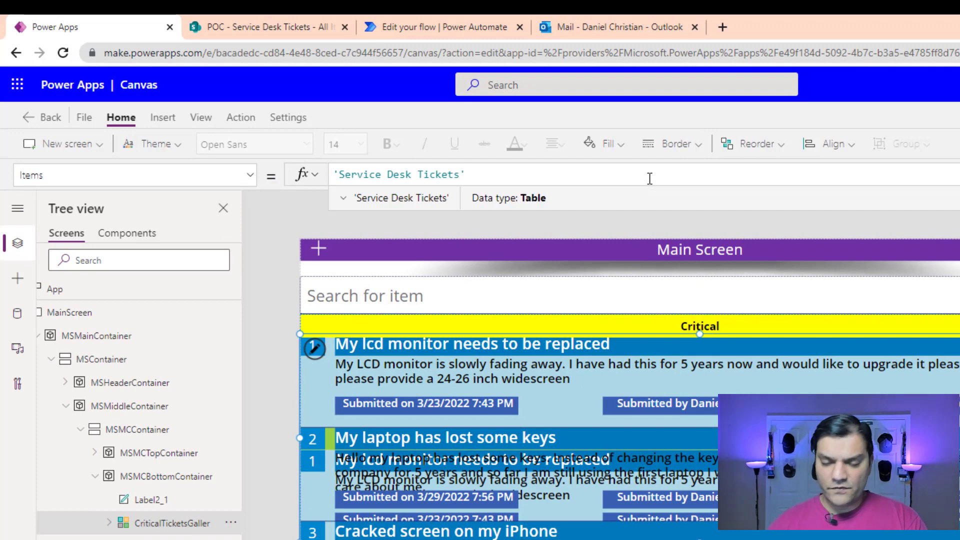
key(Home)
text(Filter()
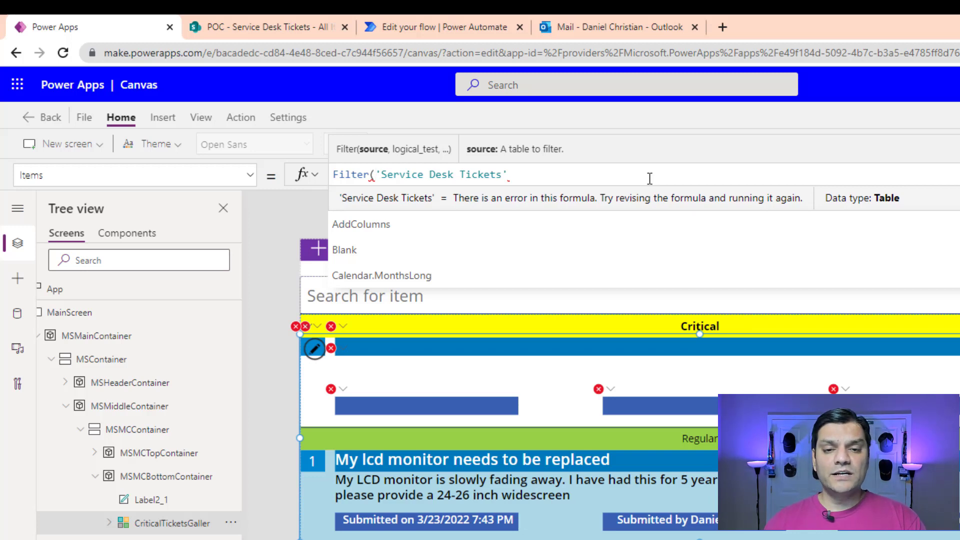
key(Escape)
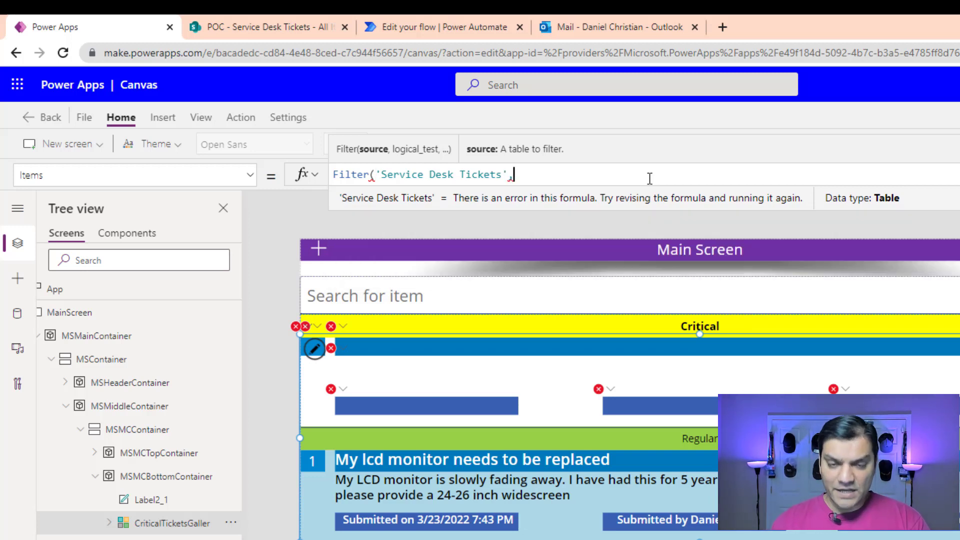
text(sen)
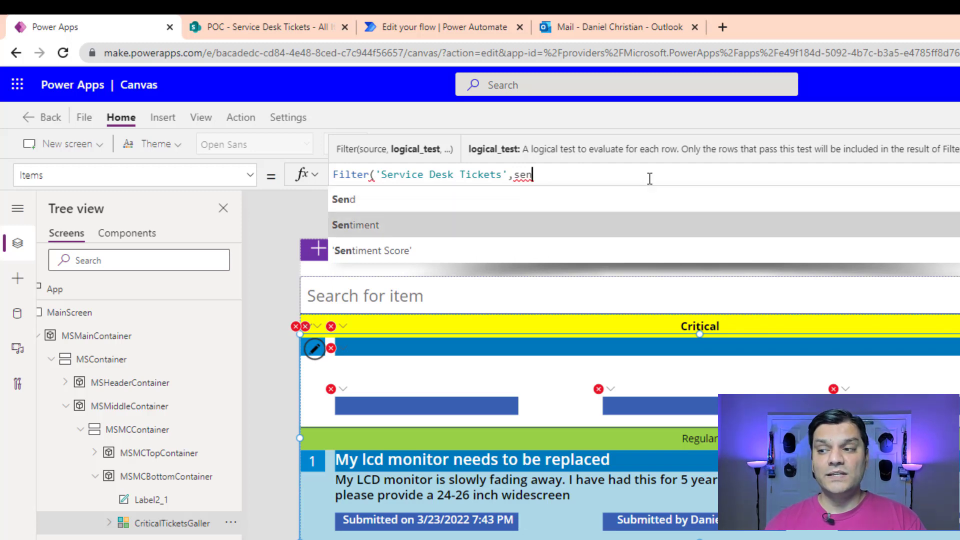
key(Tab)
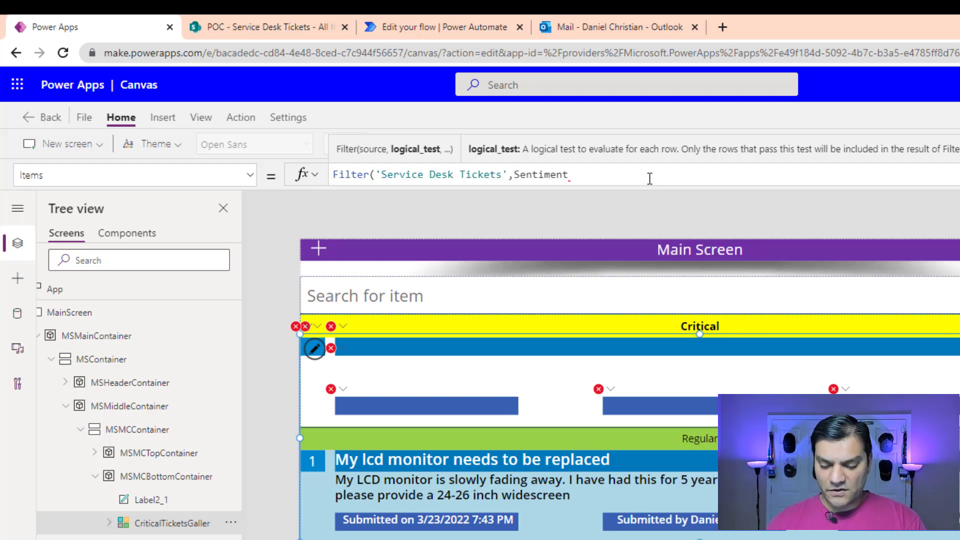
text(=")
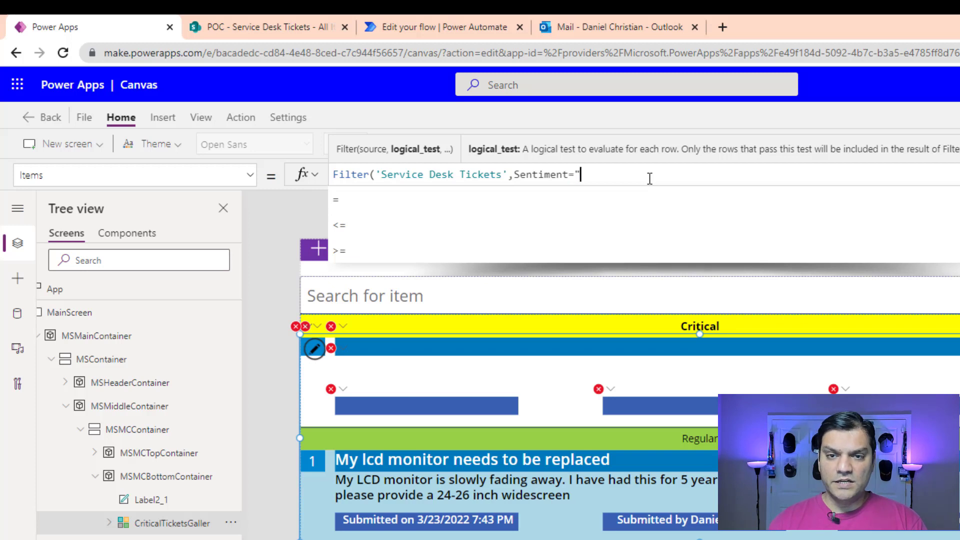
text(")
text(Nega)
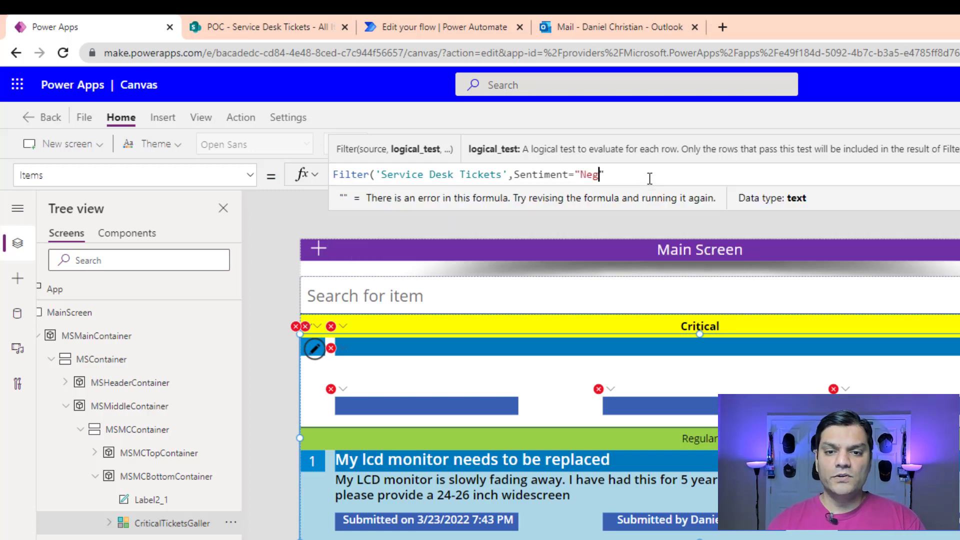
text(tive)
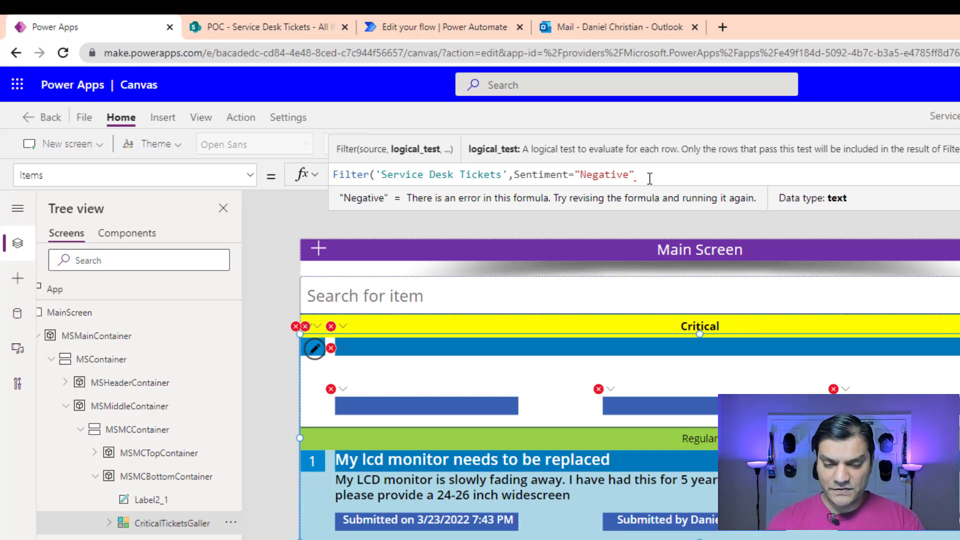
text())
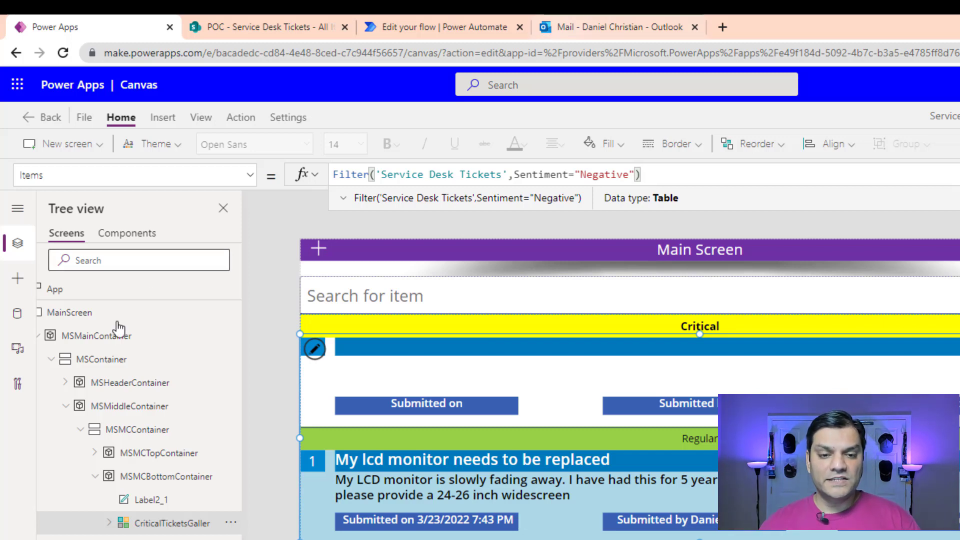
Set the TicketsGallery gallery's Items to Filter('Service Desk Tickets',Sentiment<>"Negative")
click(168, 539)
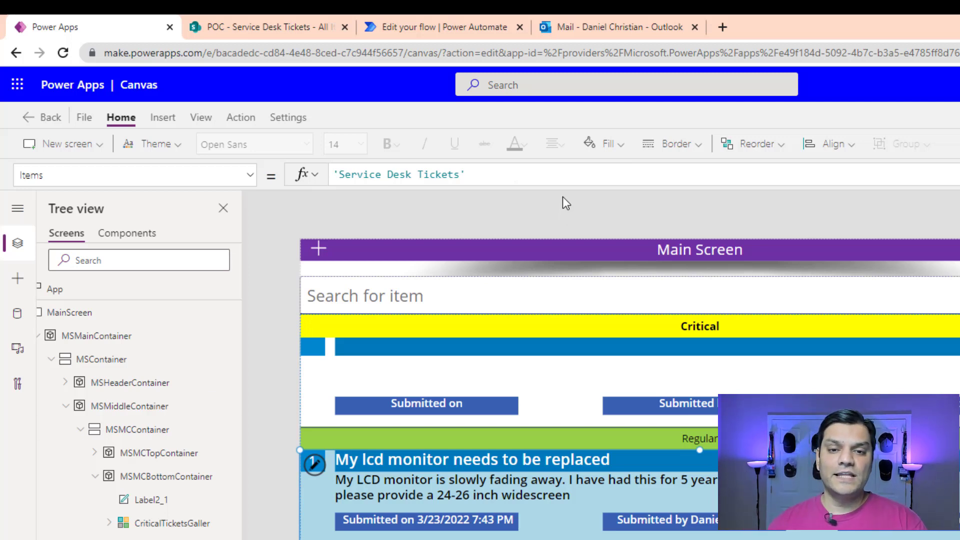
click(557, 171)
key(Home)
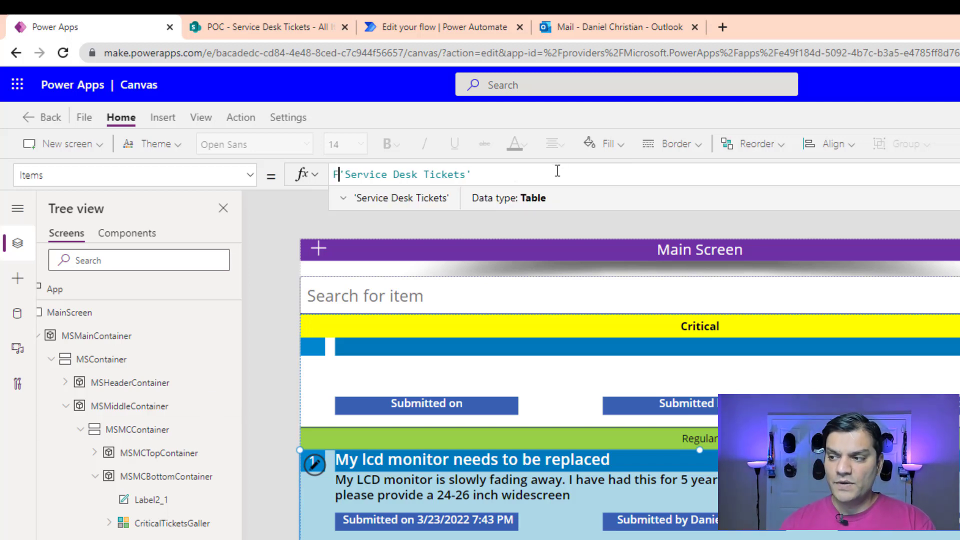
text(Filter()
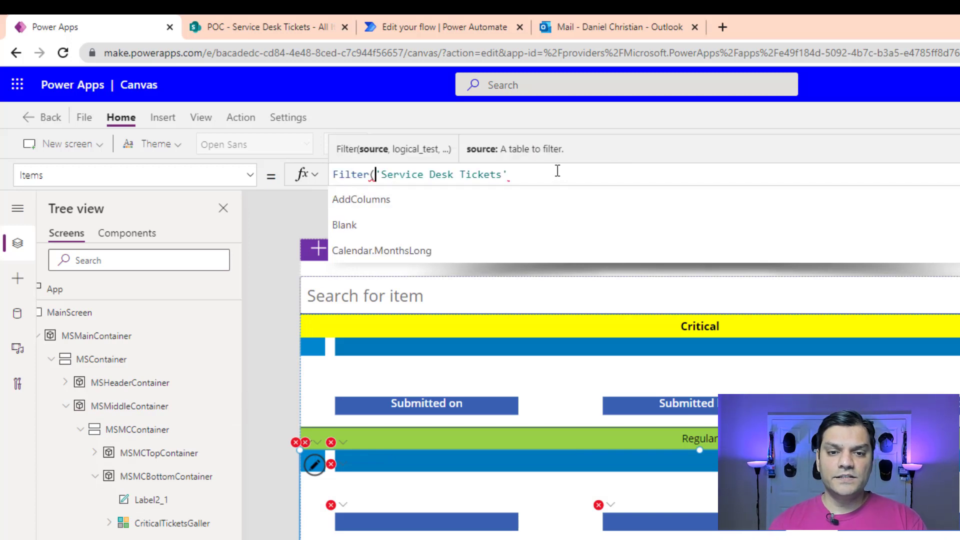
key(End)
text(,sen)
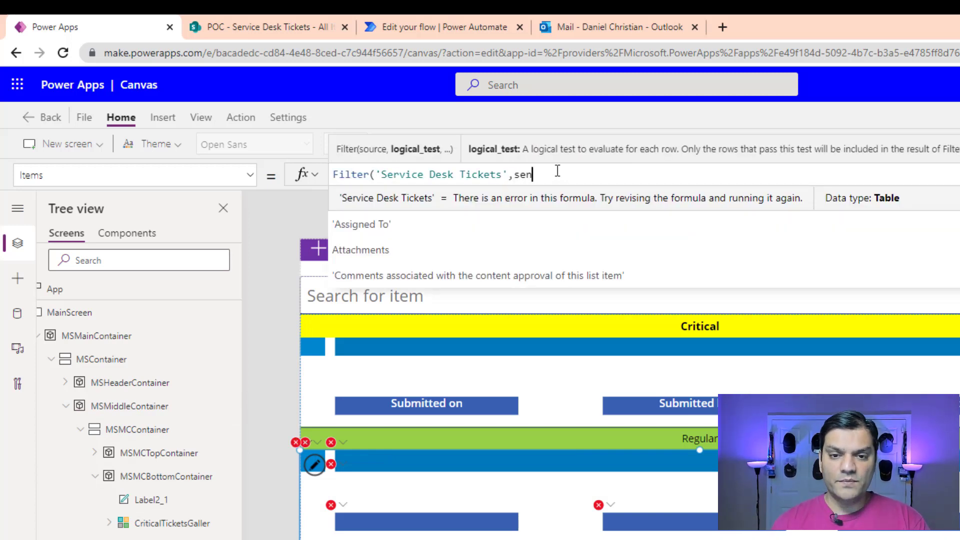
key(Down)
key(Down)
key(Return)
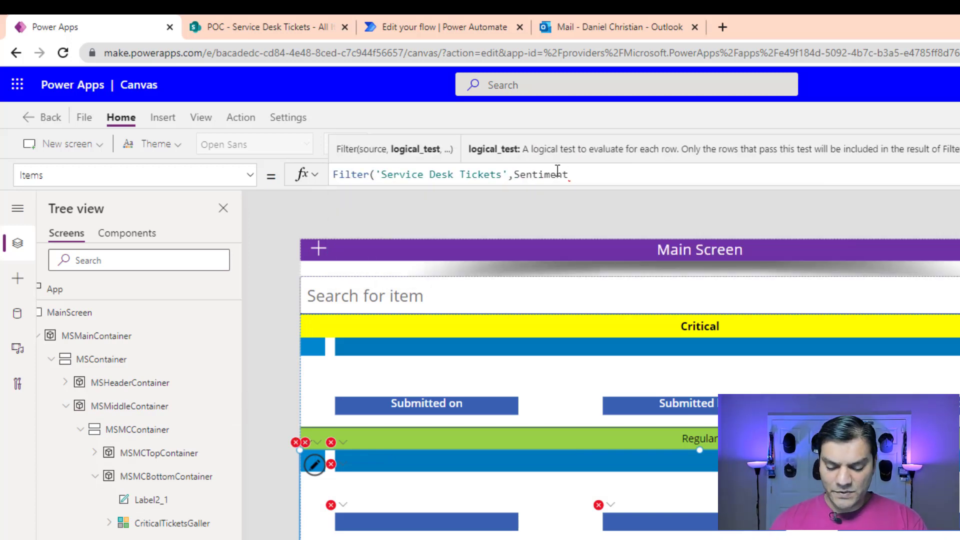
text(<>")
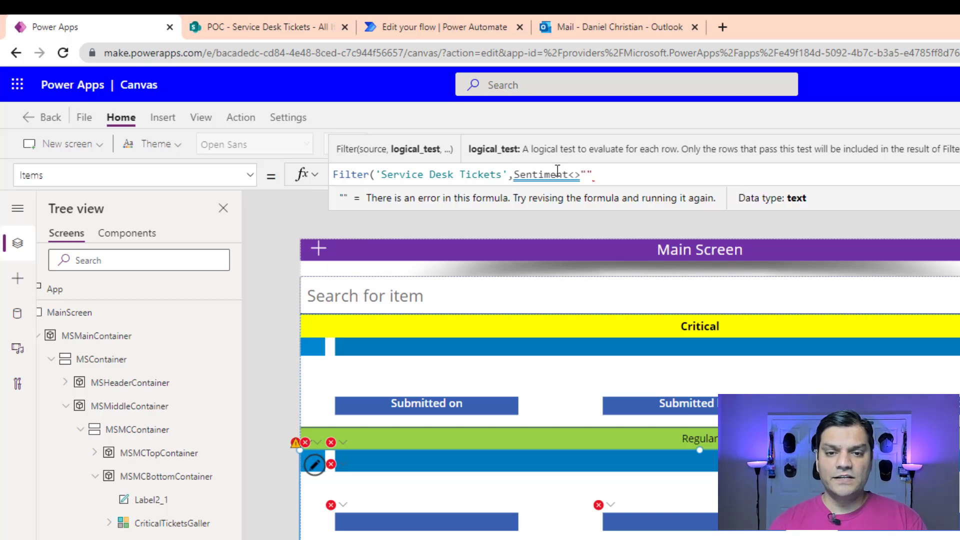
text(Negative"))
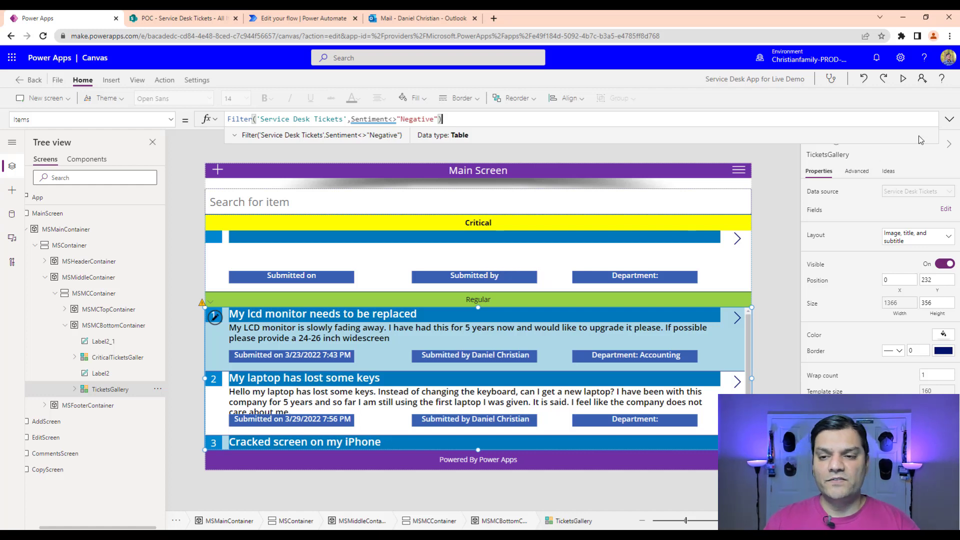
Preview the app and start a new ticket with the subject "Lost the spacebar on my laptop"
click(905, 78)
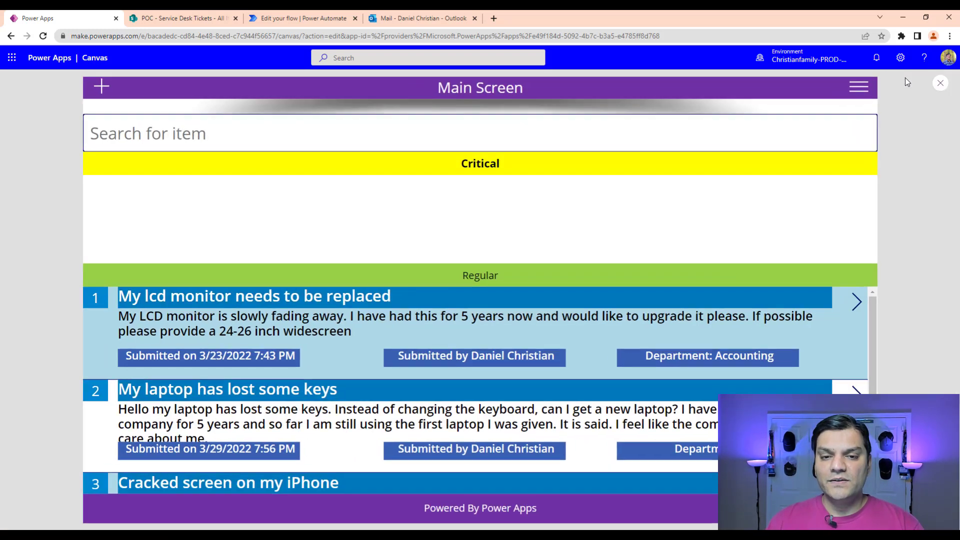
click(95, 83)
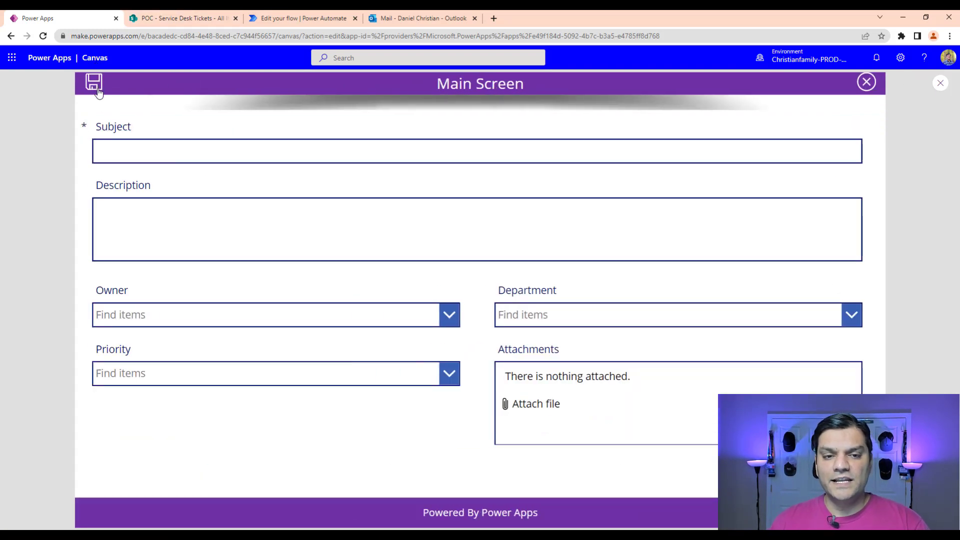
click(328, 157)
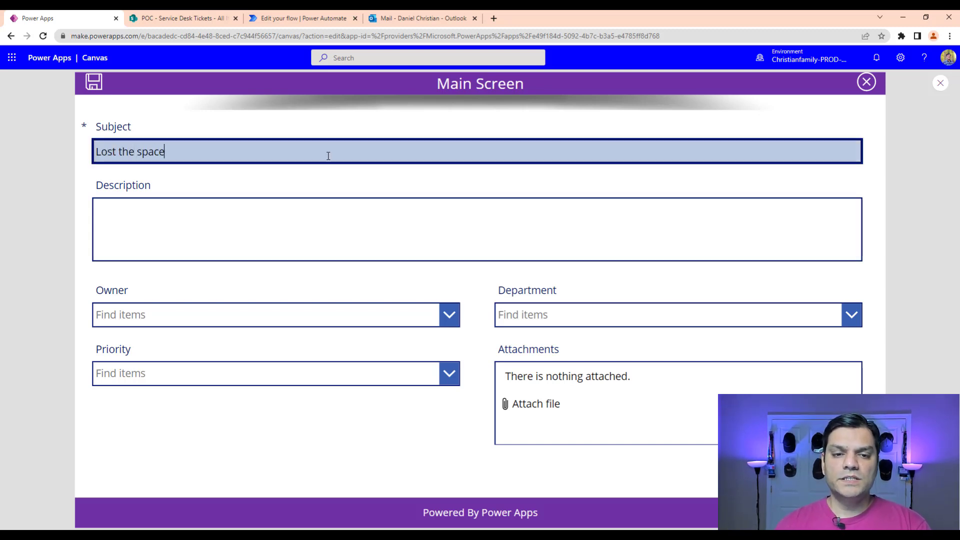
text(Lost the spacebar on my )
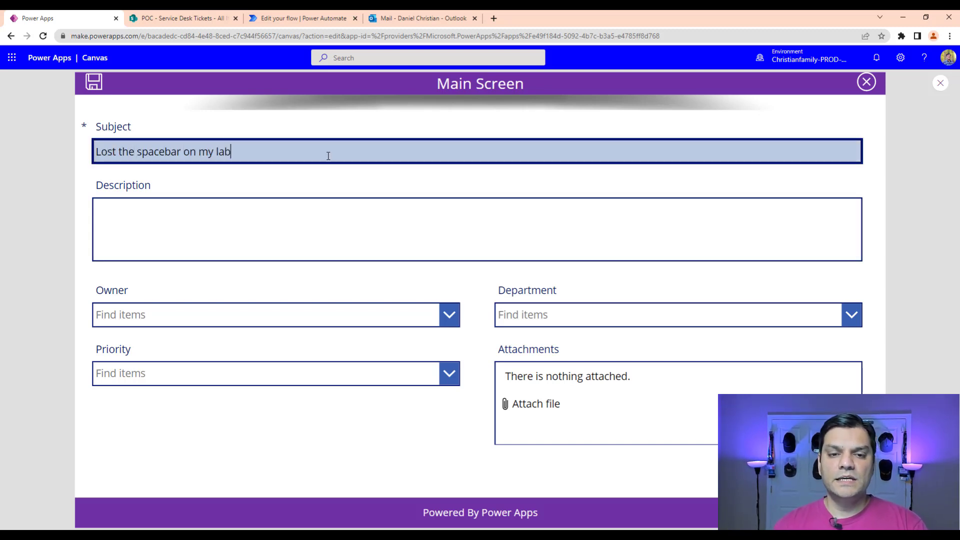
text(laptop)
key(Tab)
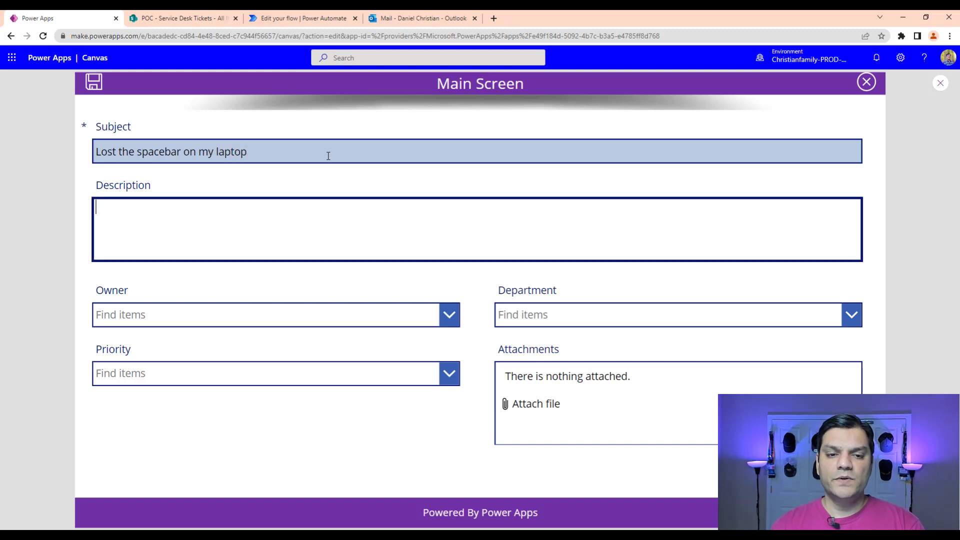
Begin the ticket description with "Hello," and, on a new line, "My laptop has lost the spacebar."
text(Hello)
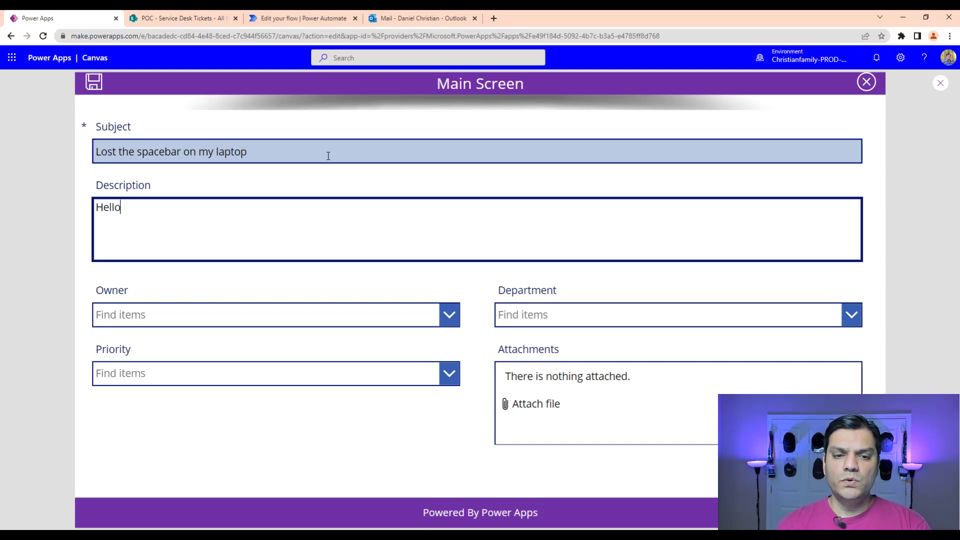
text(,)
key(Return)
text(M)
key(BackSpace)
text(My lap)
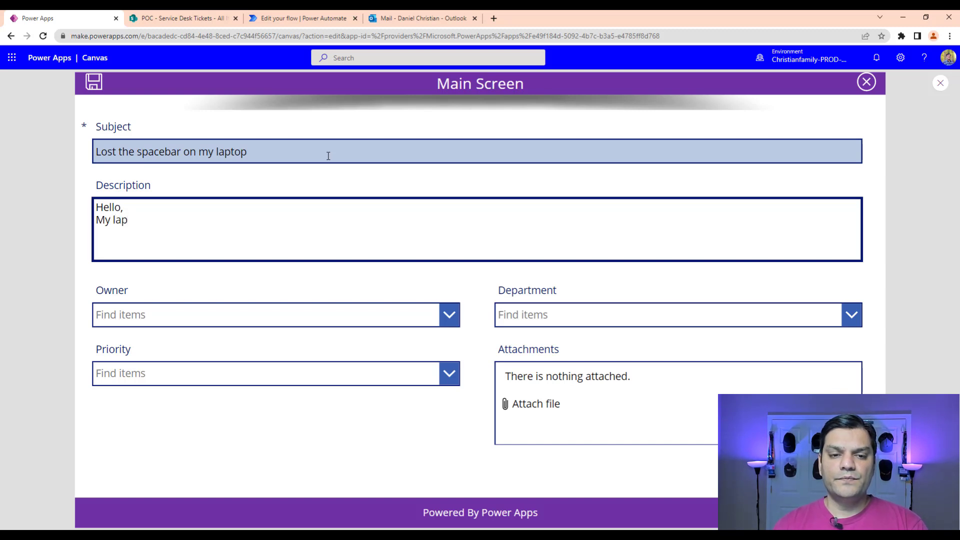
text(top has lost t)
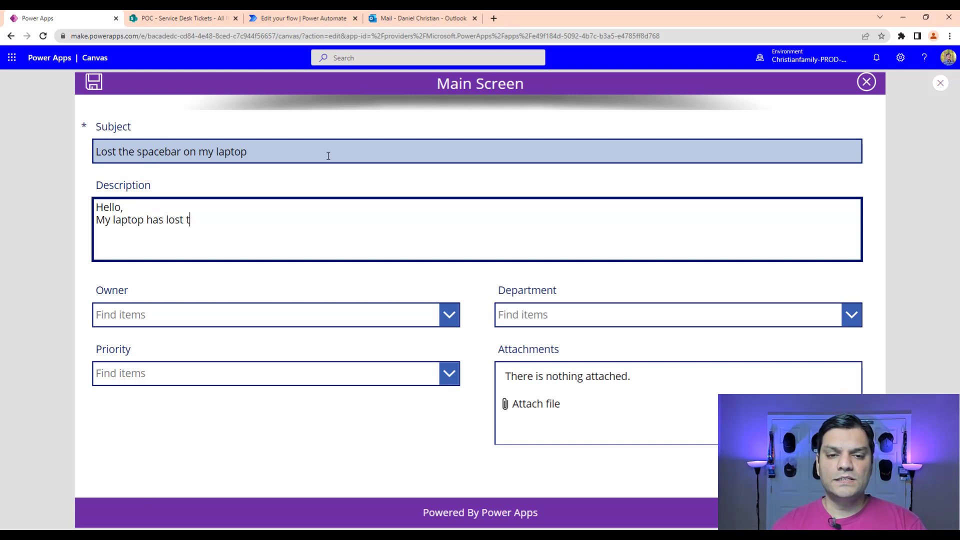
text(he spacebar.)
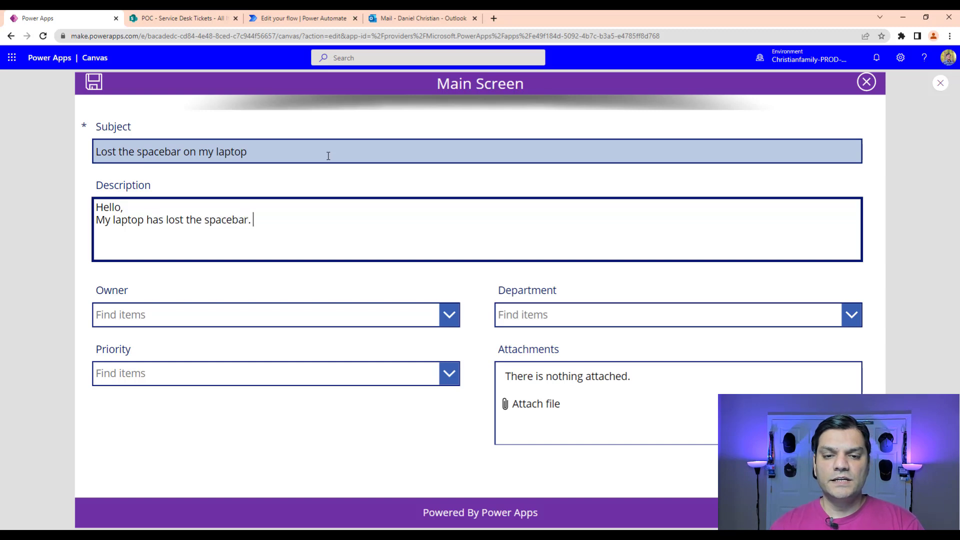
Continue the description with the request "Instead of changing the keyboard, can I get a new laptop."
text( Instad o)
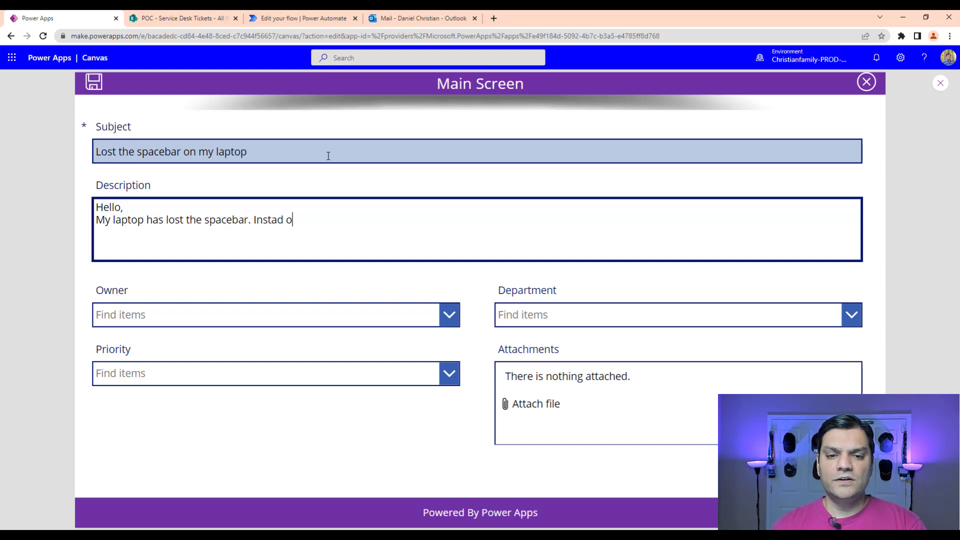
key(BackSpace)
key(BackSpace)
key(BackSpace)
key(BackSpace)
text(ead of changing)
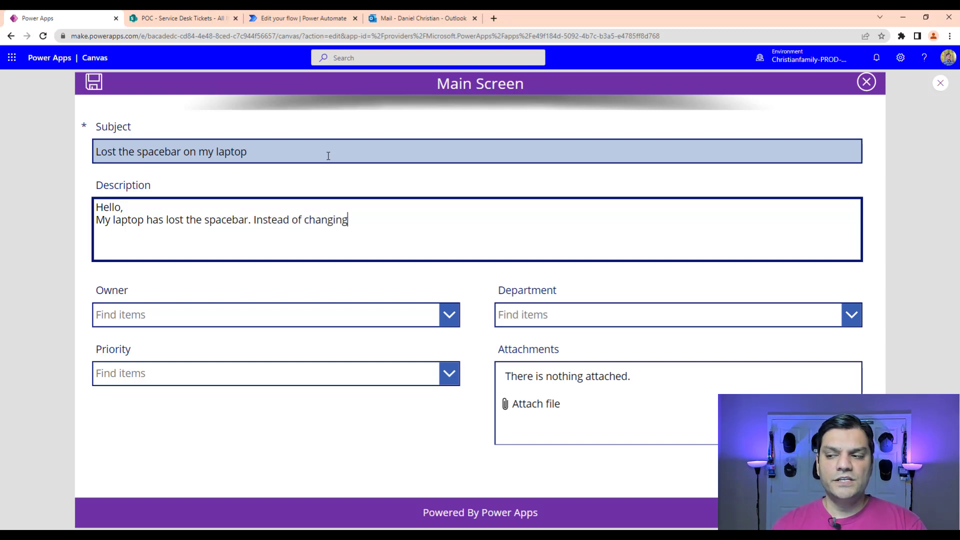
text( the keyboard)
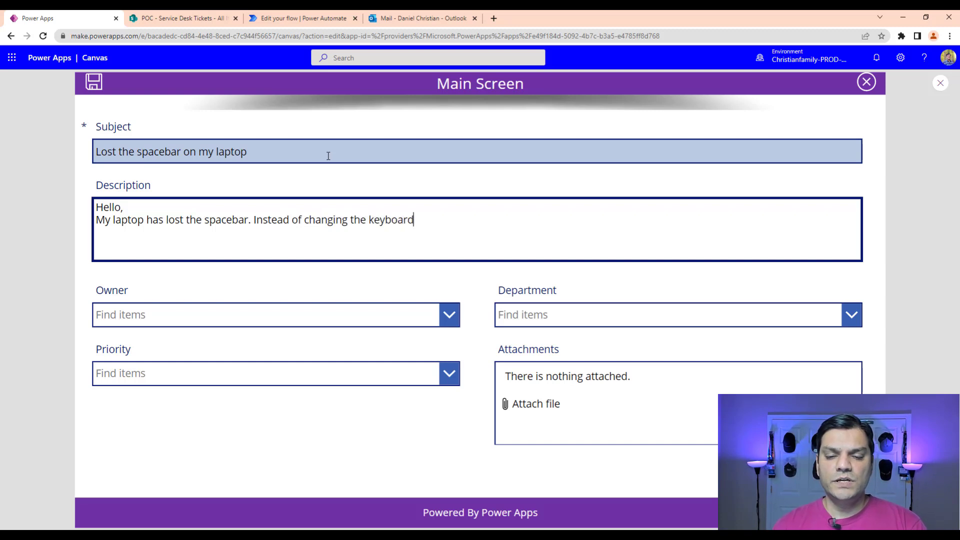
text(, can I get a new laptop. I)
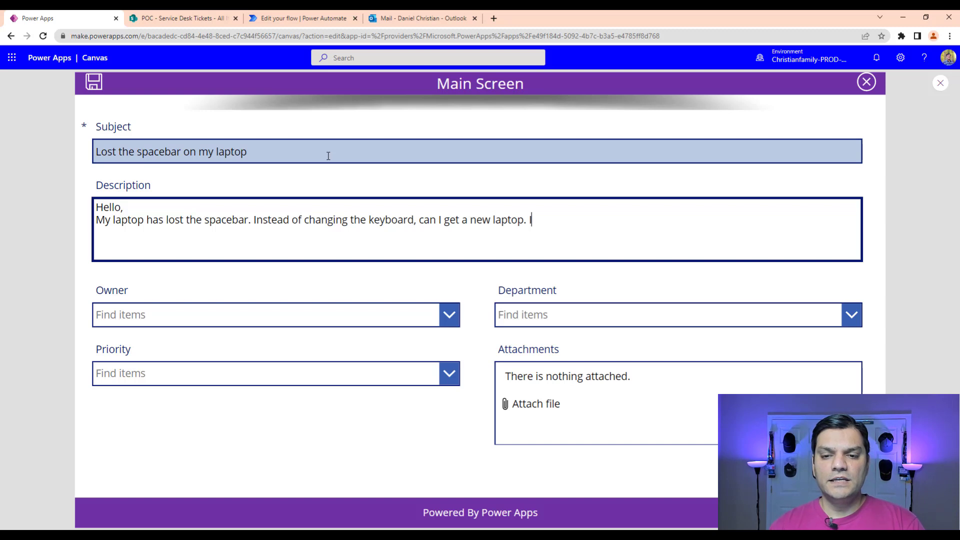
End the description: "It is very sad that I haven't receivied a new laptop for the 6 years I have ben with this company. I feel like crying."
text(t is very sa)
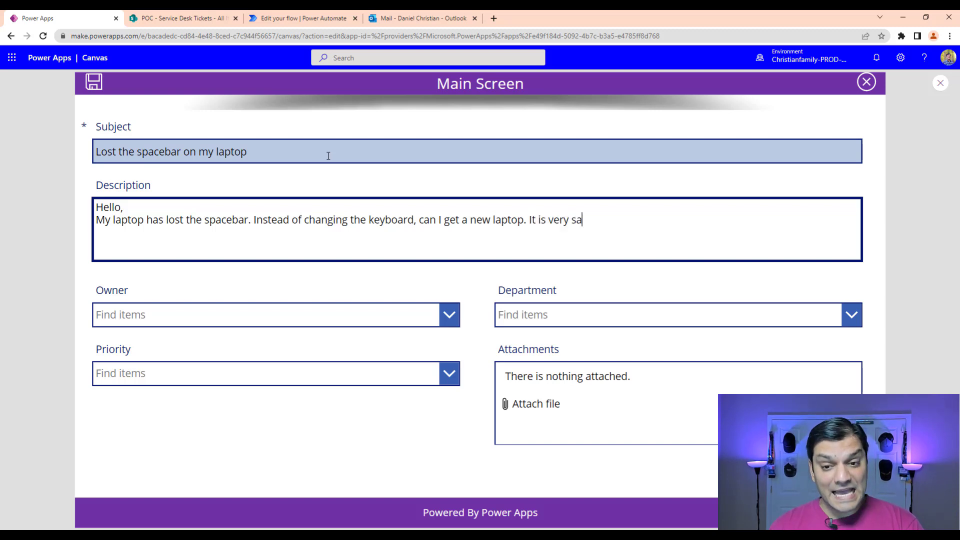
text(d that I haven't re)
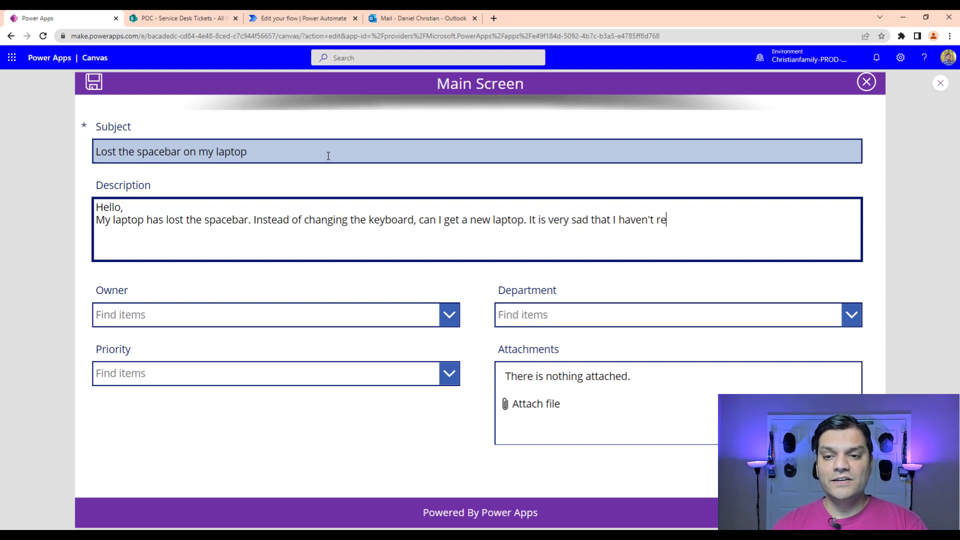
text(ceivied a new lap)
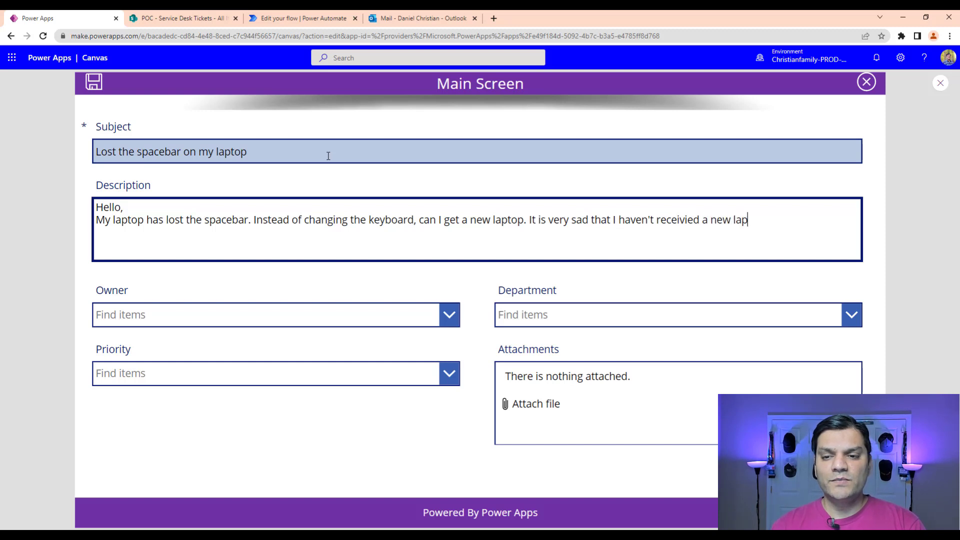
text(top for the 6 )
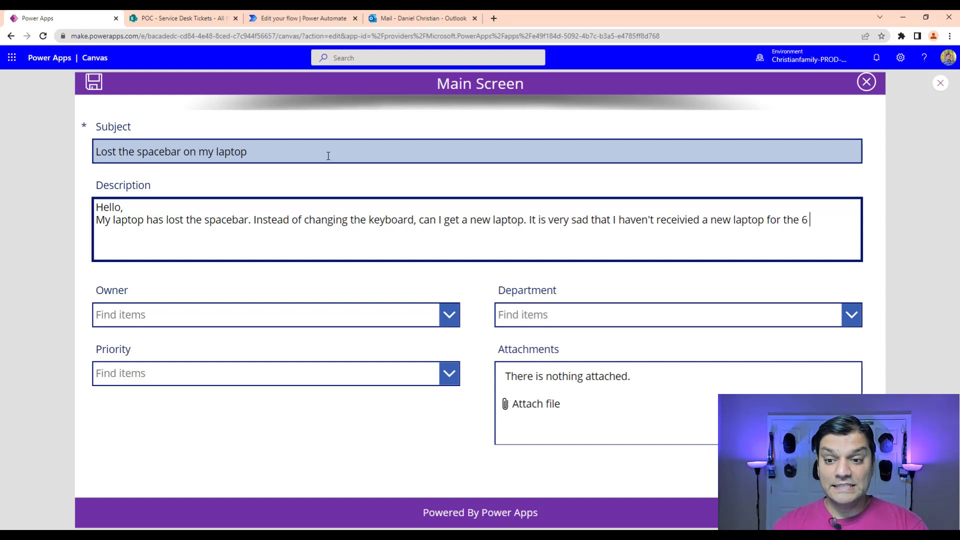
text(years I have ben)
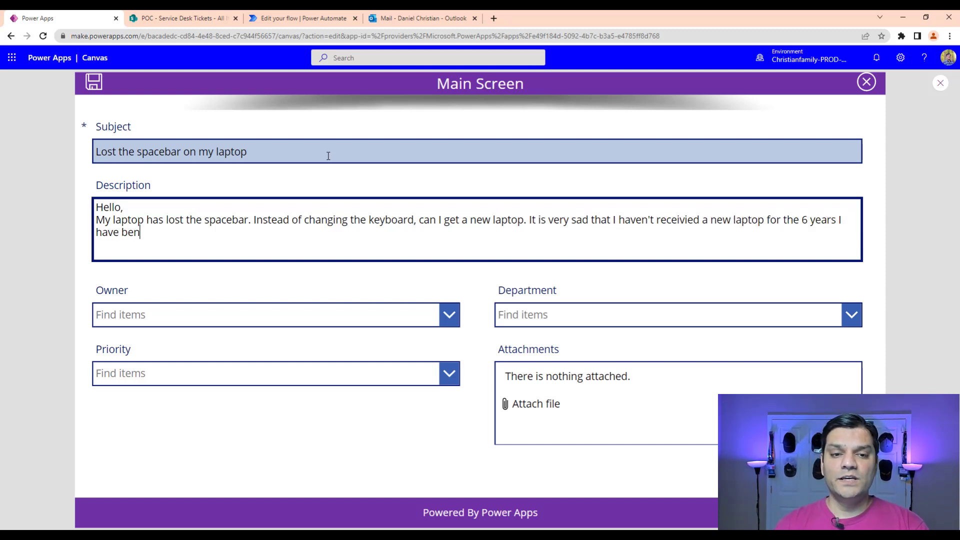
text( with this co)
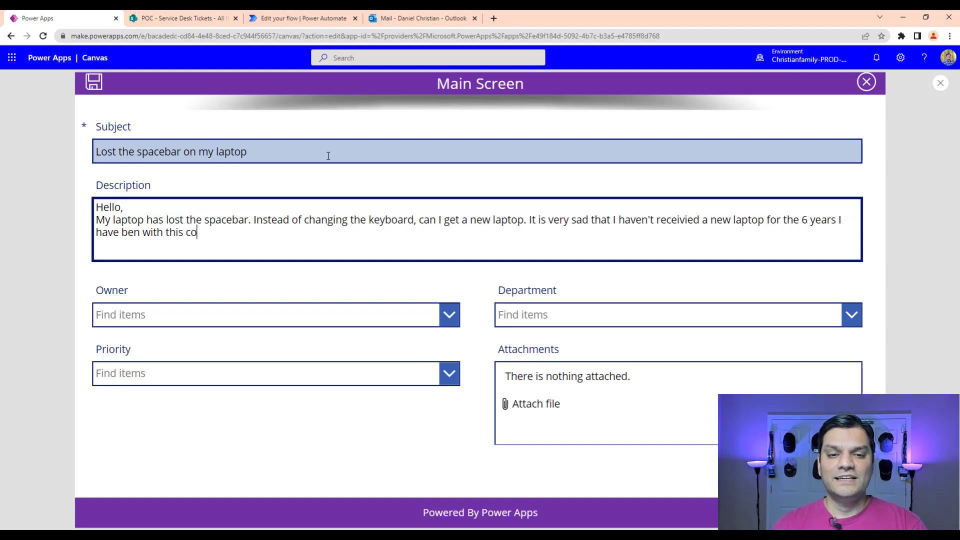
text(mpany. I )
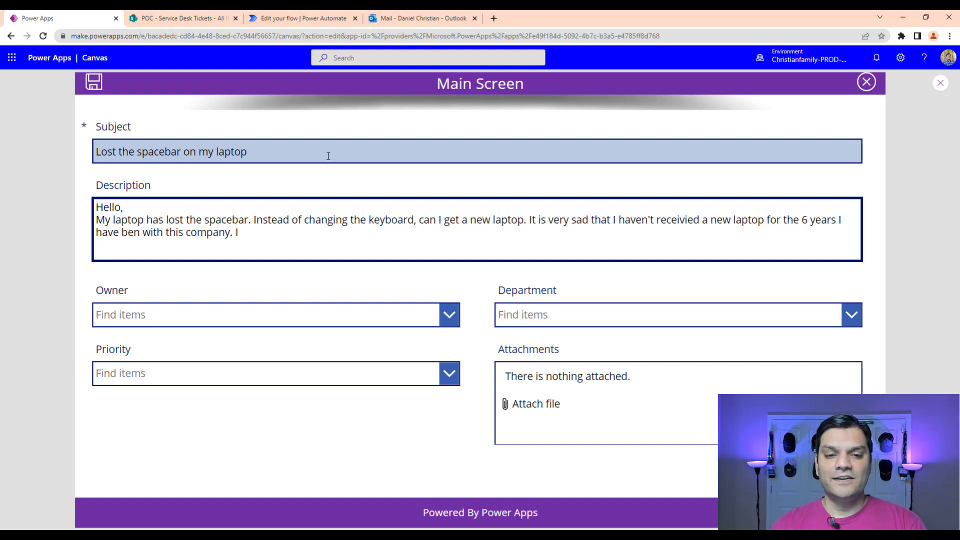
text(feel like crying.)
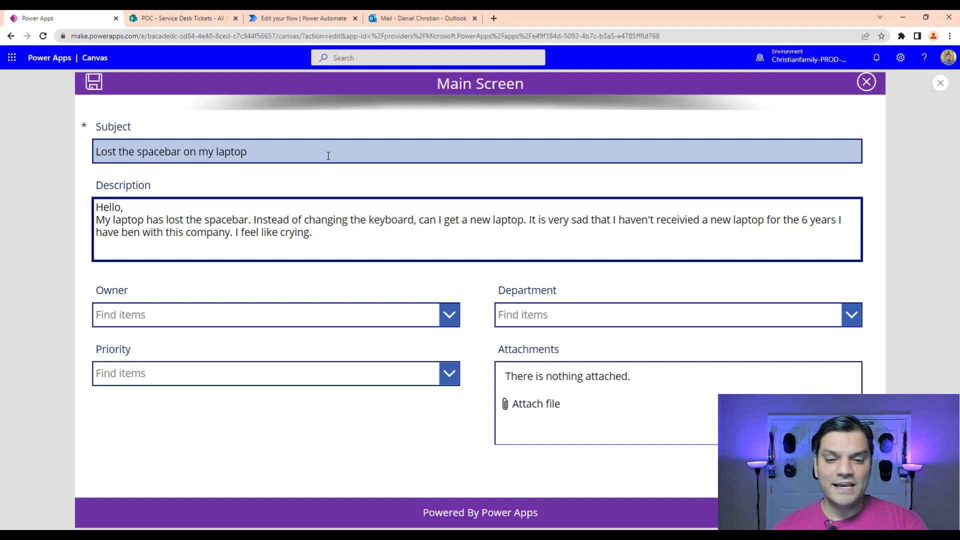
Set the new ticket's priority to Low and save the ticket
click(203, 377)
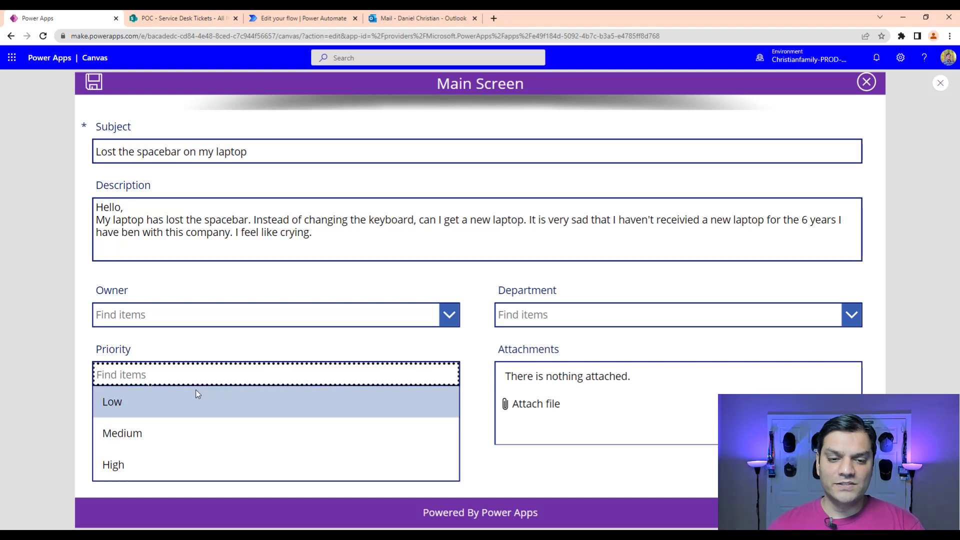
click(196, 396)
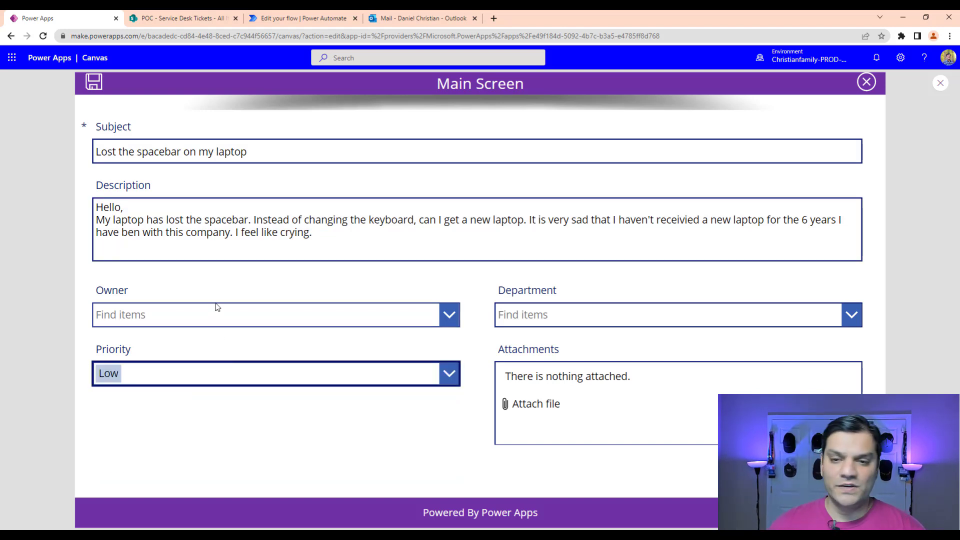
click(95, 83)
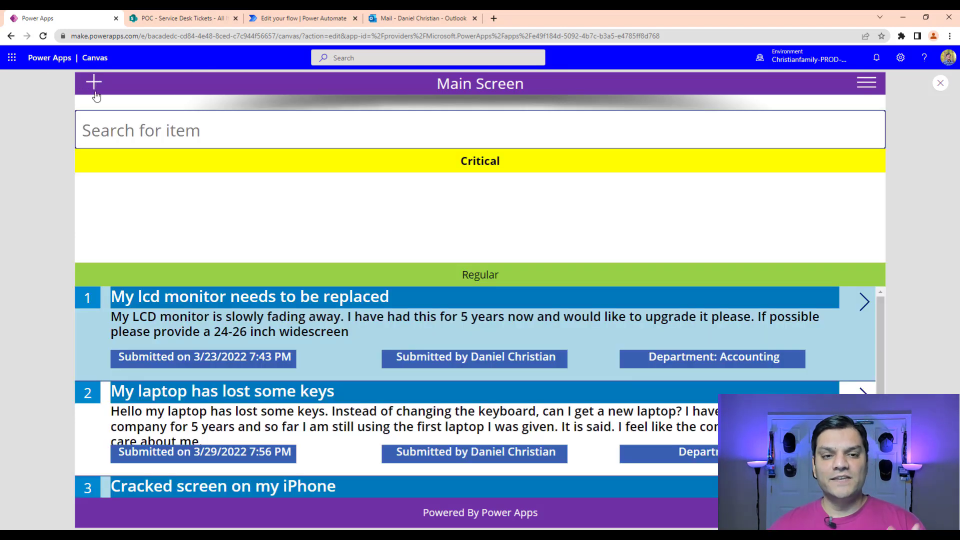
Switch to the Service Desk Tickets list in SharePoint, reload it and examine the newly submitted spacebar ticket
click(175, 23)
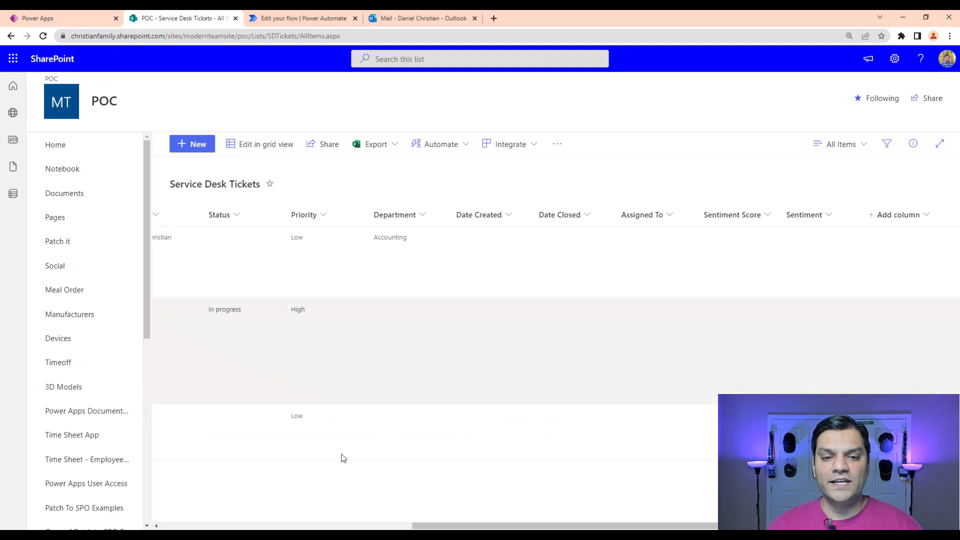
drag(439, 527, 244, 528)
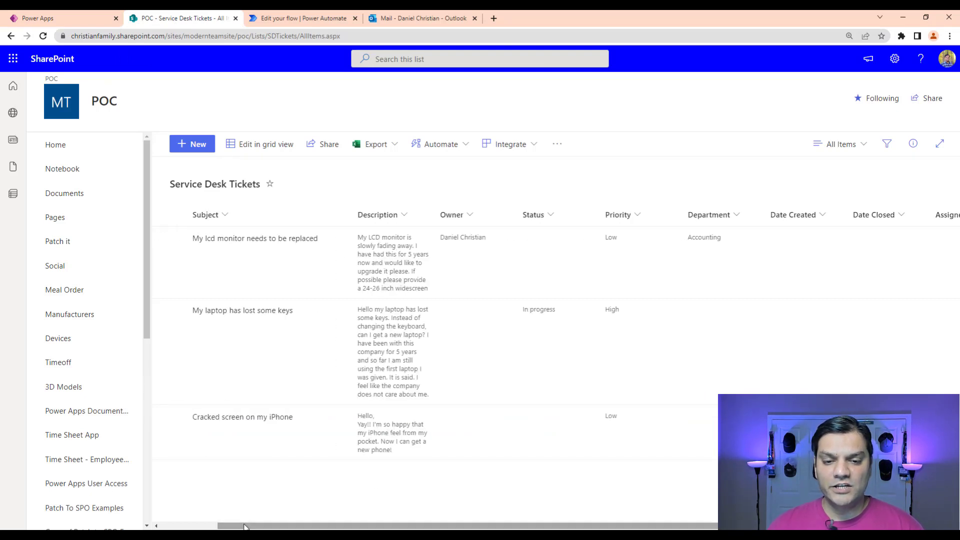
click(44, 38)
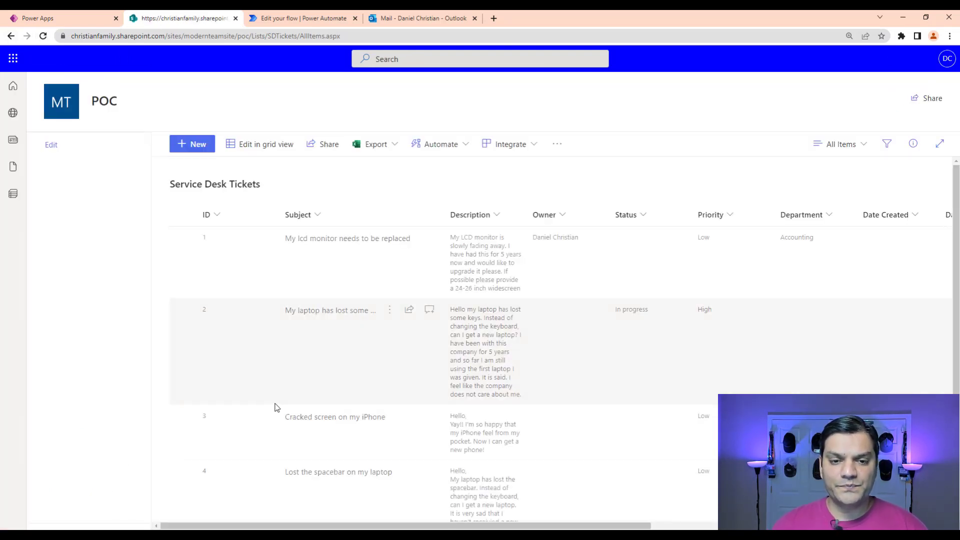
scroll(277, 407, down, 1)
scroll(276, 408, down, 1)
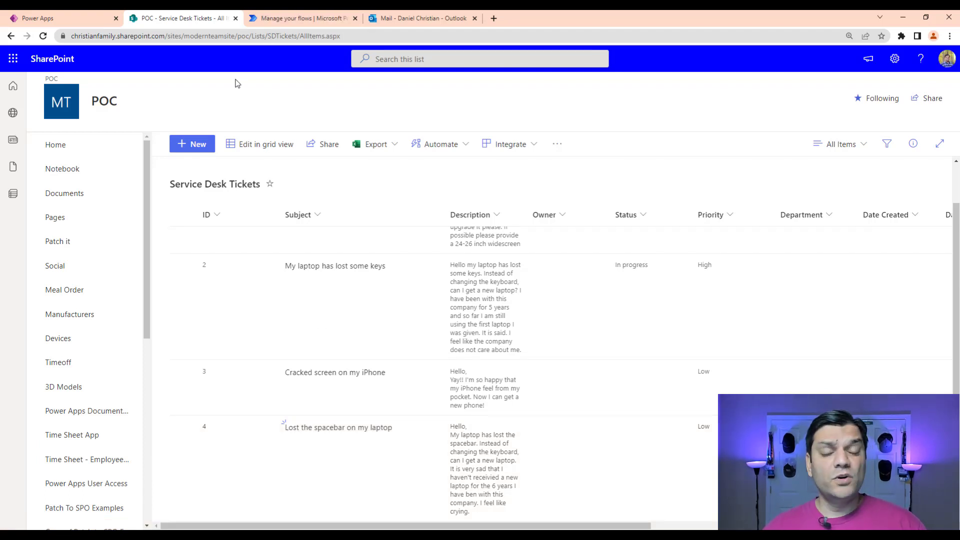
Switch to Power Automate and refresh the run history of the "Service desk ticket sentiment analysis demo" flow to check its run status
click(324, 19)
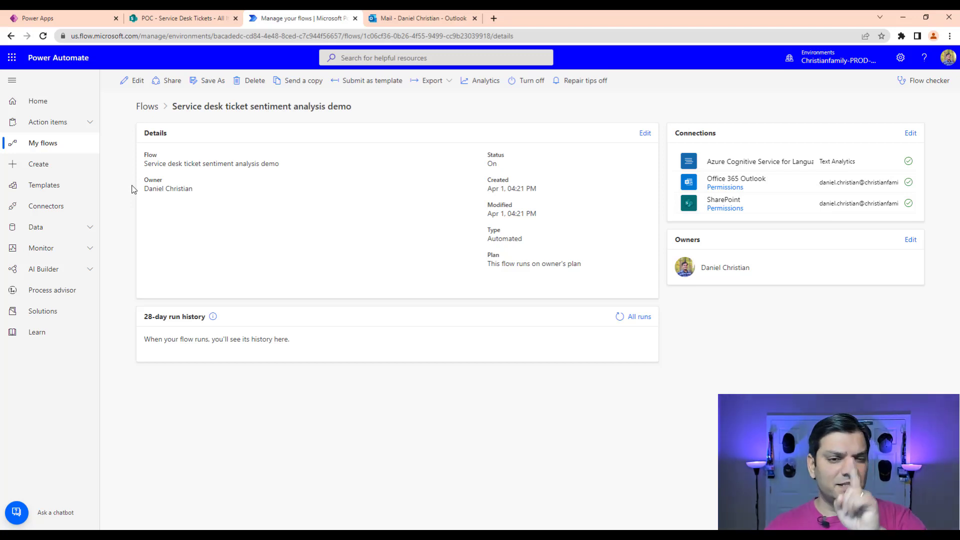
click(44, 35)
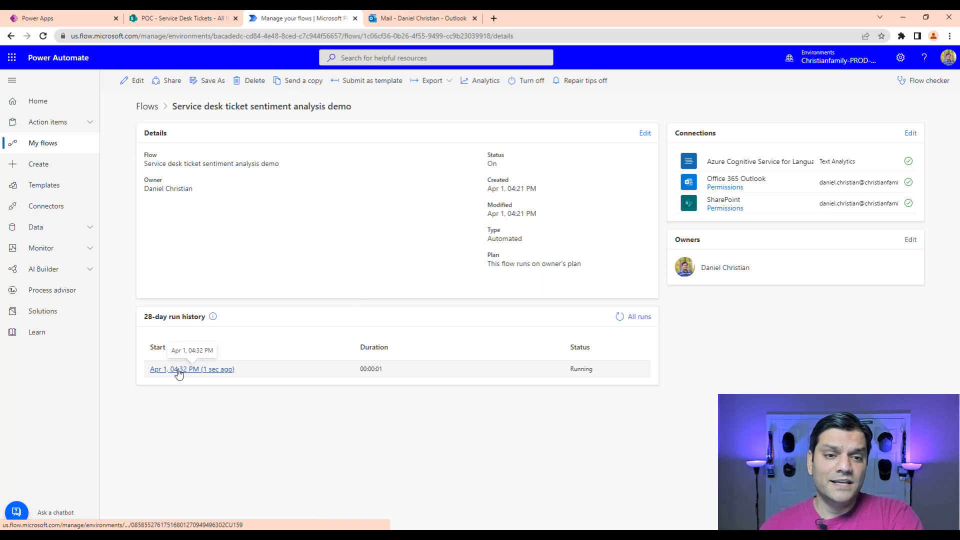
click(43, 37)
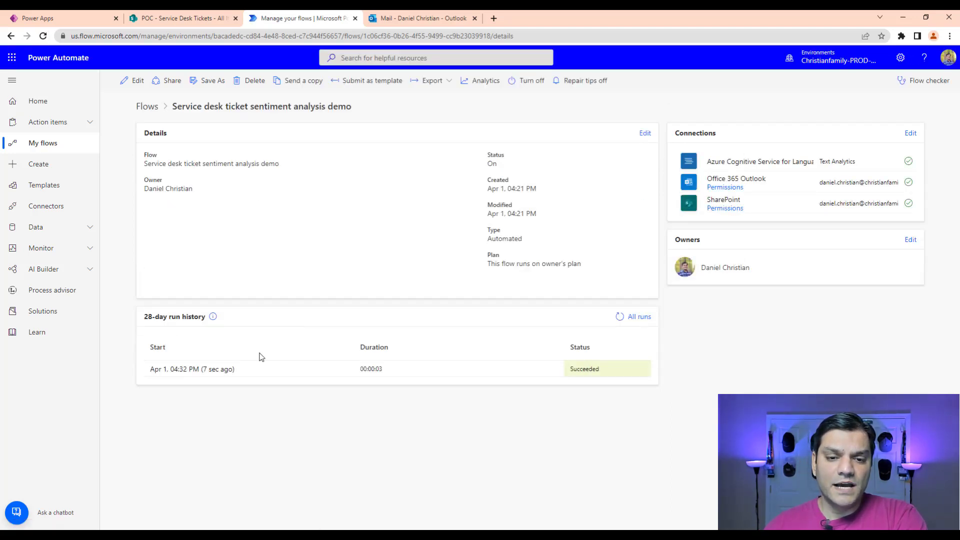
Return to the SharePoint Service Desk Tickets list, reload it and examine the spacebar ticket's status, priority and sentiment columns
click(181, 18)
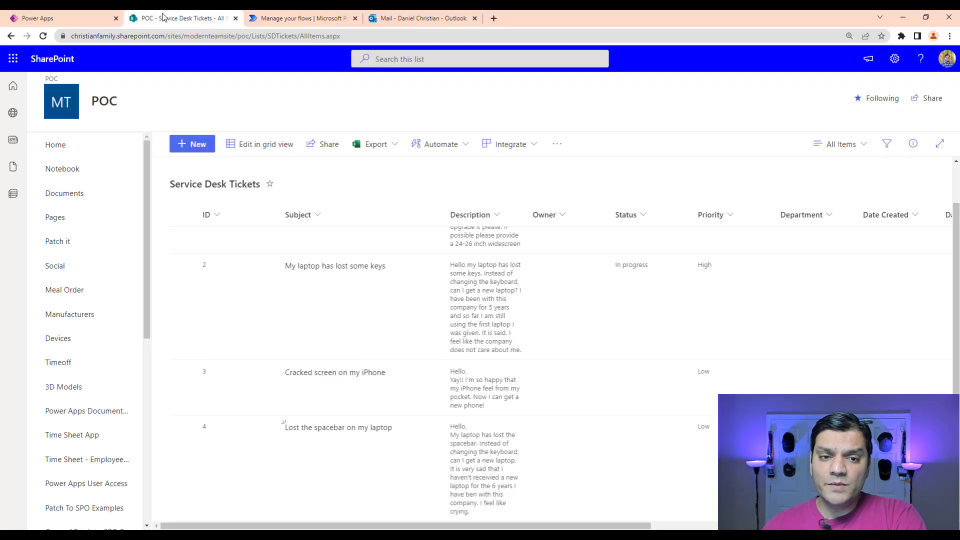
click(43, 36)
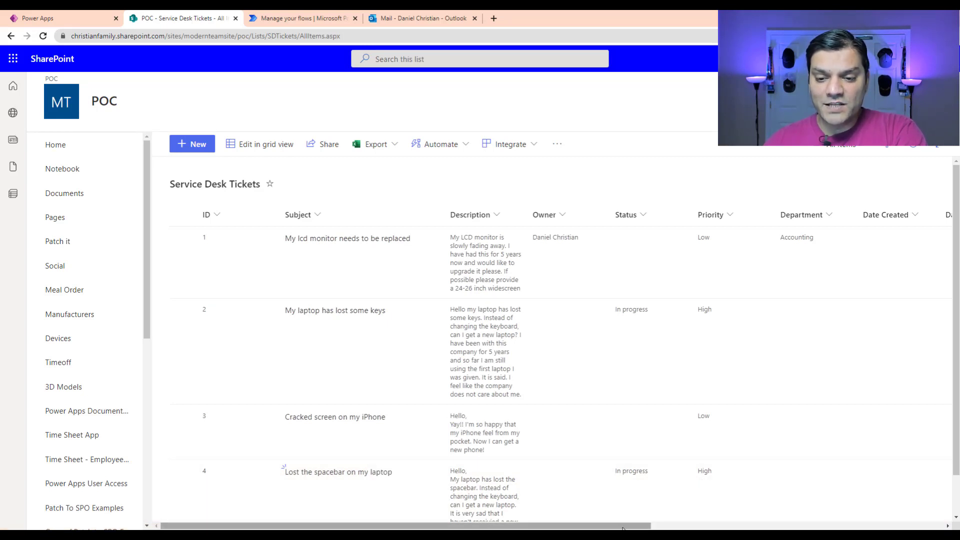
drag(625, 526, 863, 526)
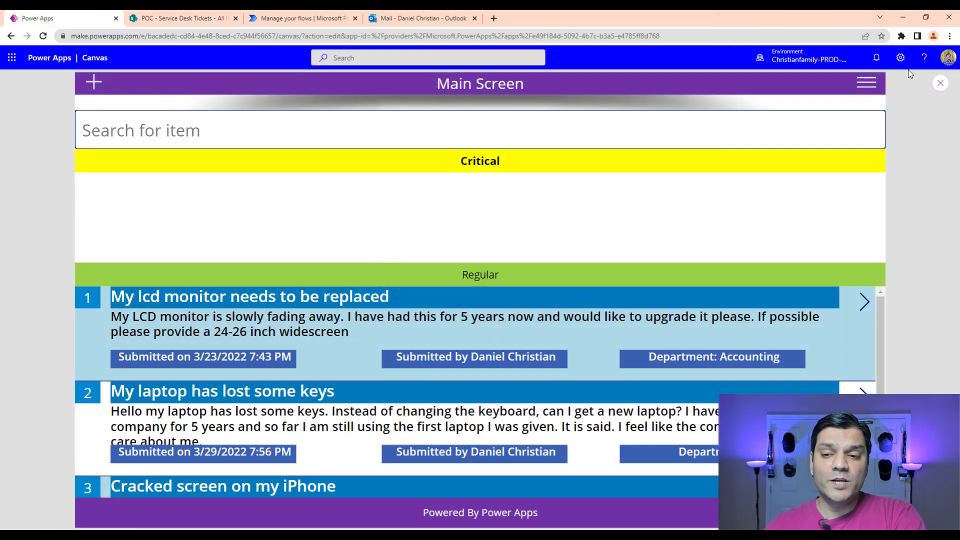
Return to Power Apps, close the app preview and refresh the Service Desk Tickets data source
key(Escape)
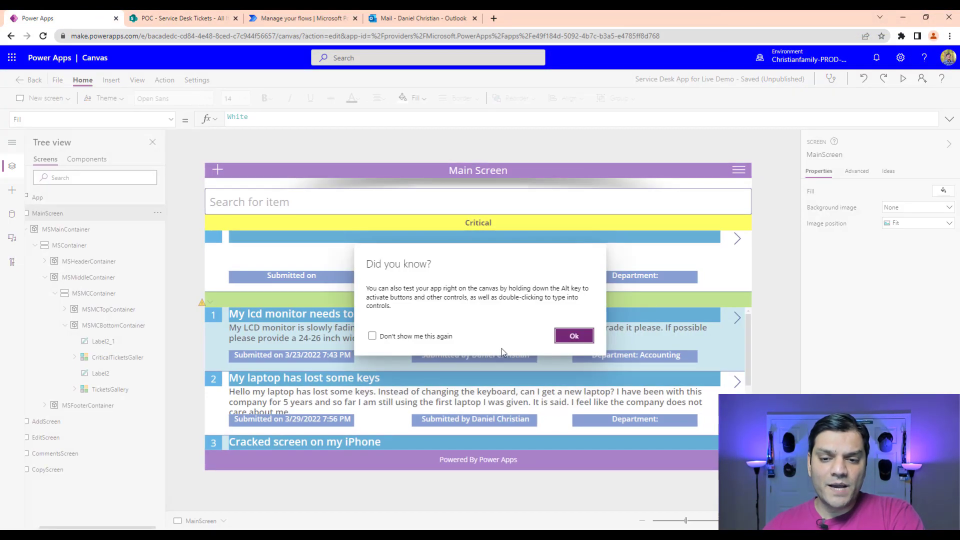
click(574, 336)
click(12, 215)
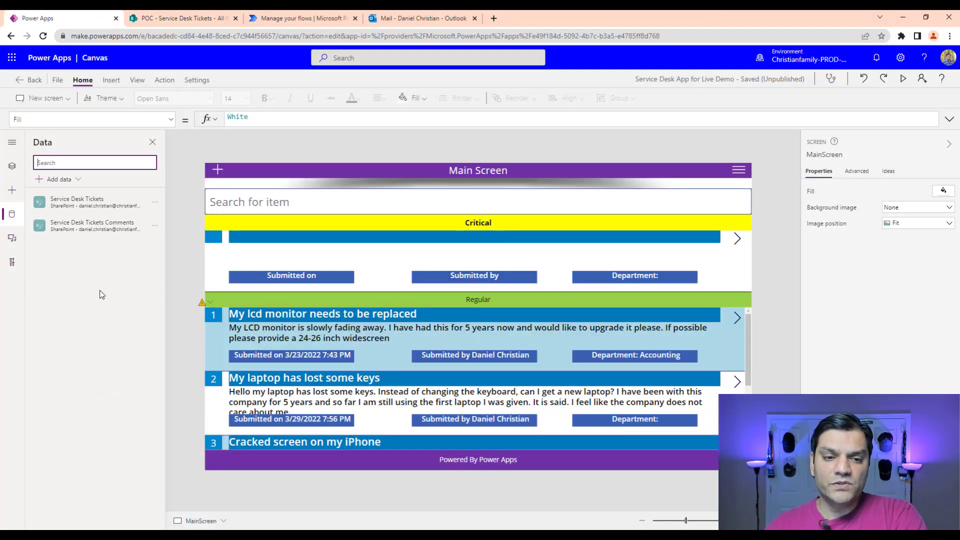
mouse_move(145, 205)
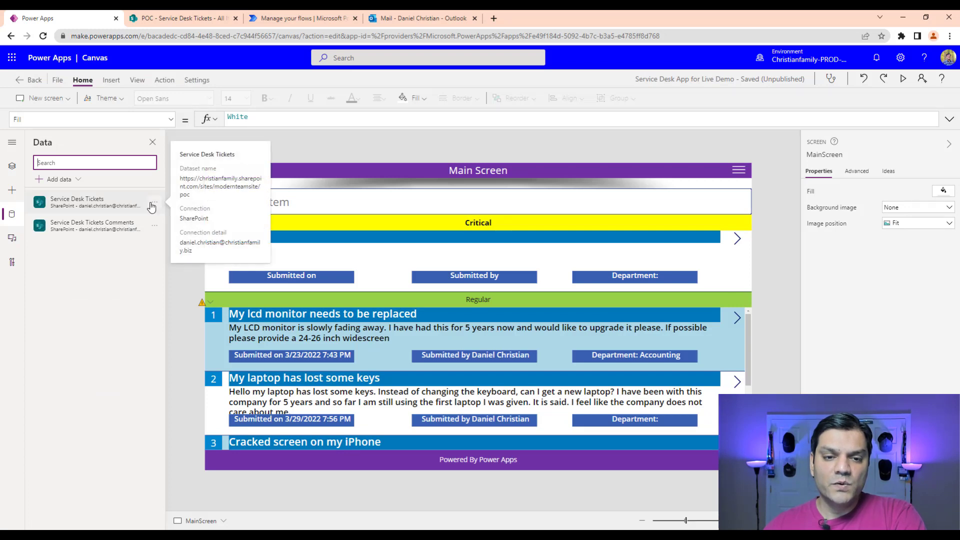
click(155, 202)
click(179, 240)
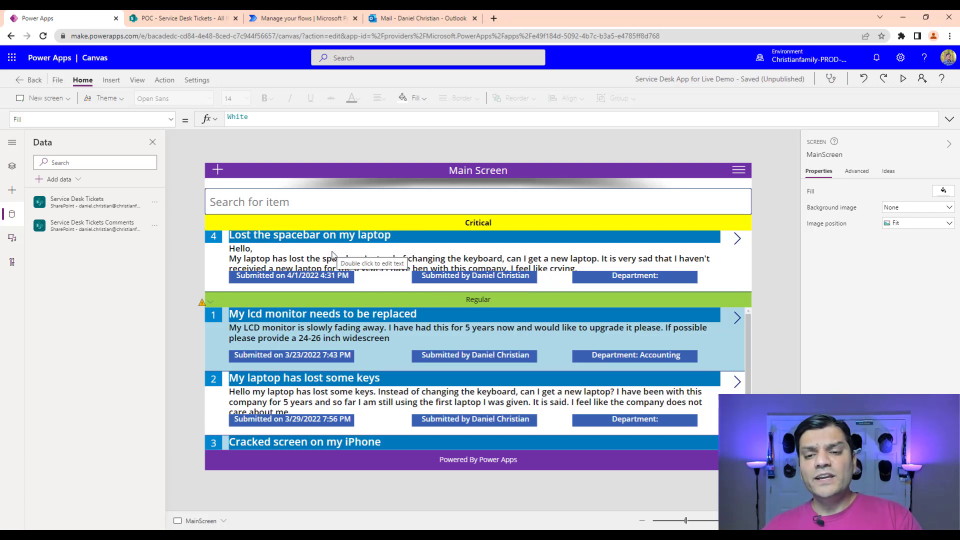
Insert an Add icon into the Critical tickets gallery and place it below the row's arrow, at about X 1268, Y 66
click(360, 260)
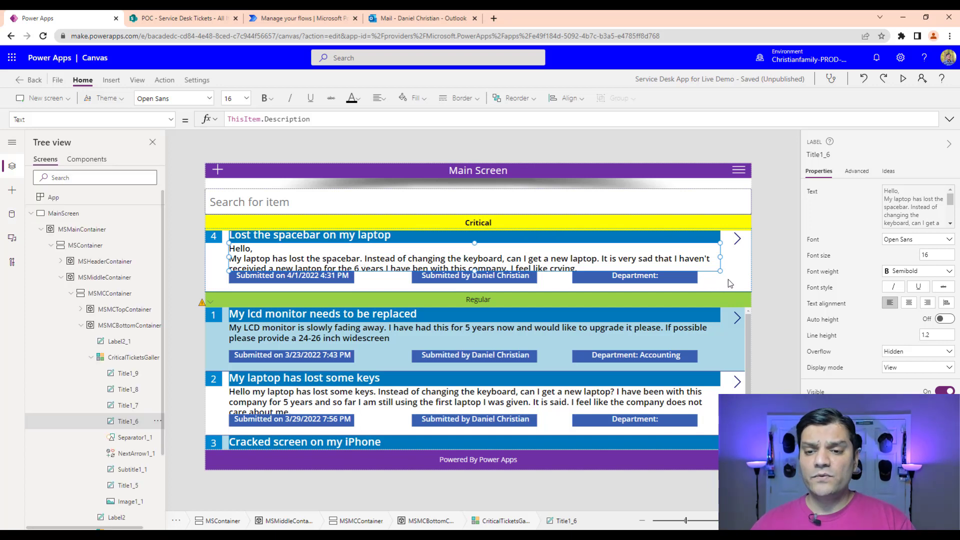
click(731, 281)
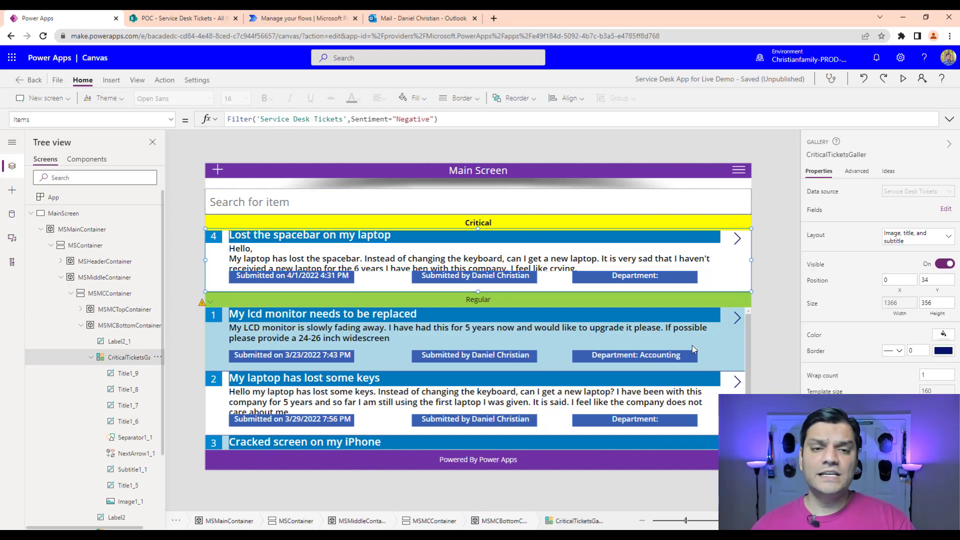
click(111, 80)
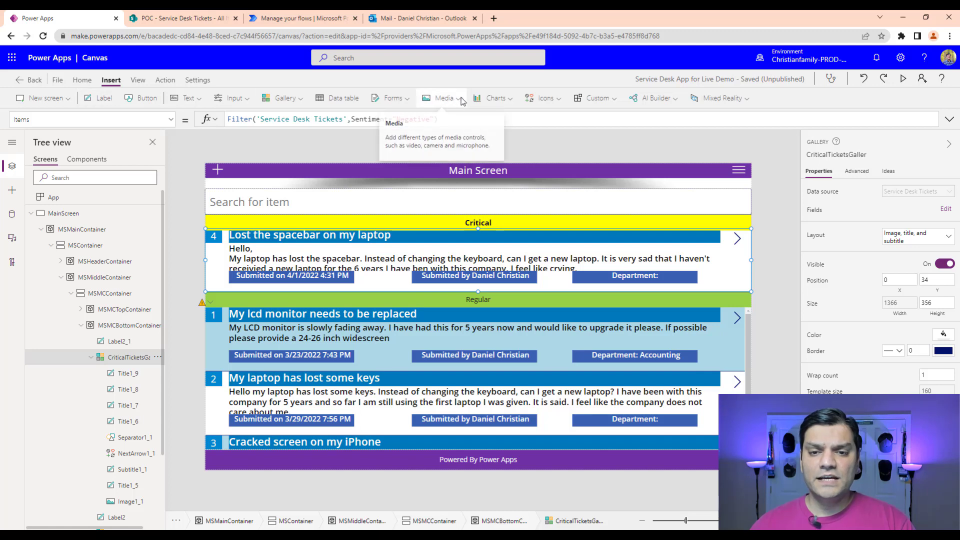
click(545, 99)
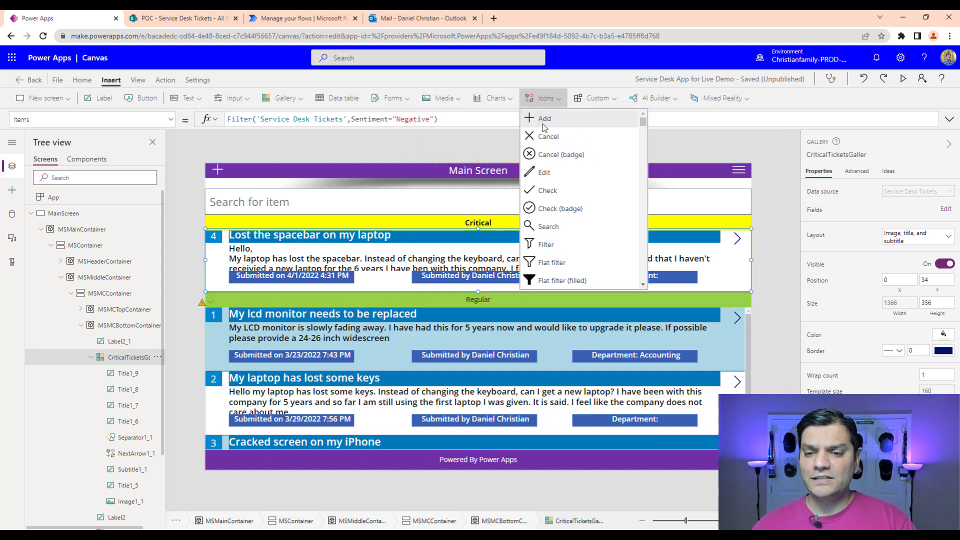
click(543, 125)
drag(232, 253, 726, 266)
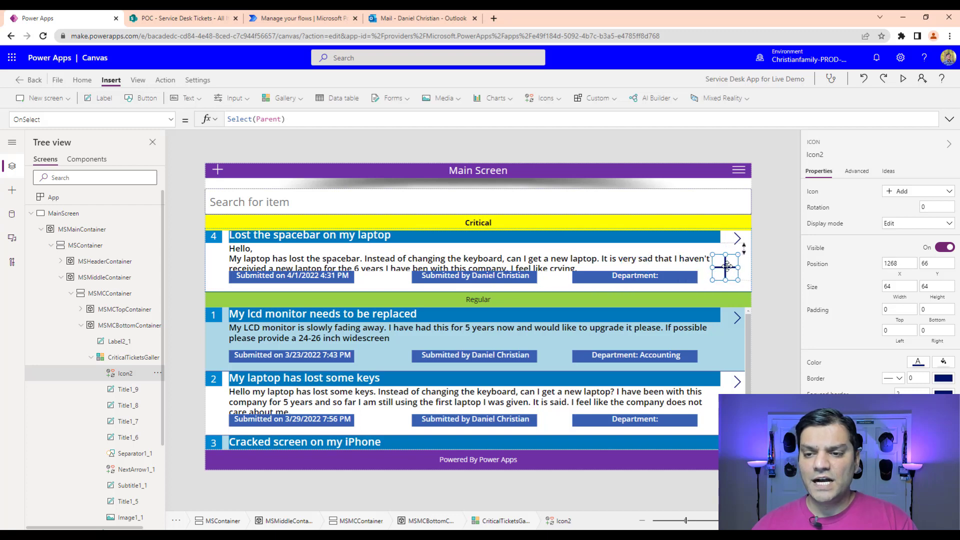
Change the new Critical gallery icon to Emoji - Sad
click(922, 194)
text(sad)
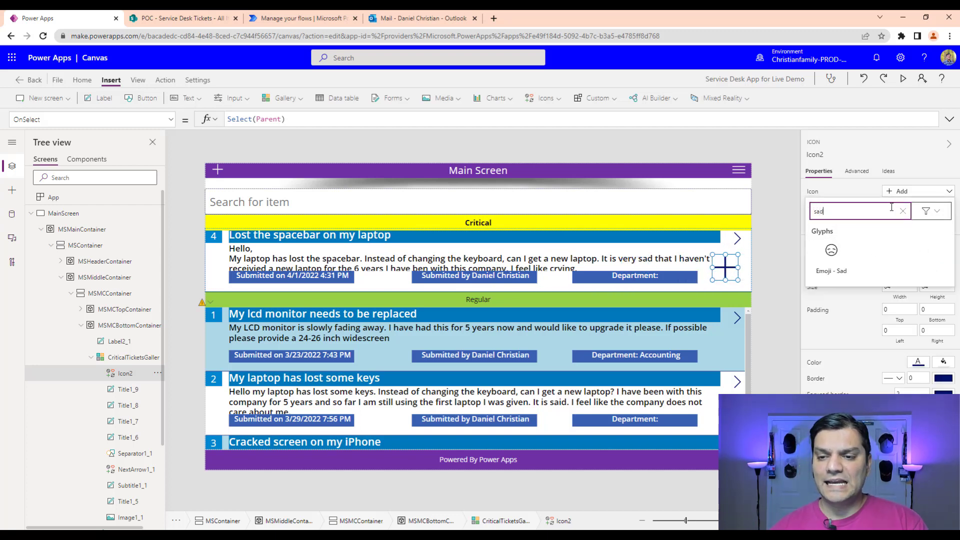
click(832, 252)
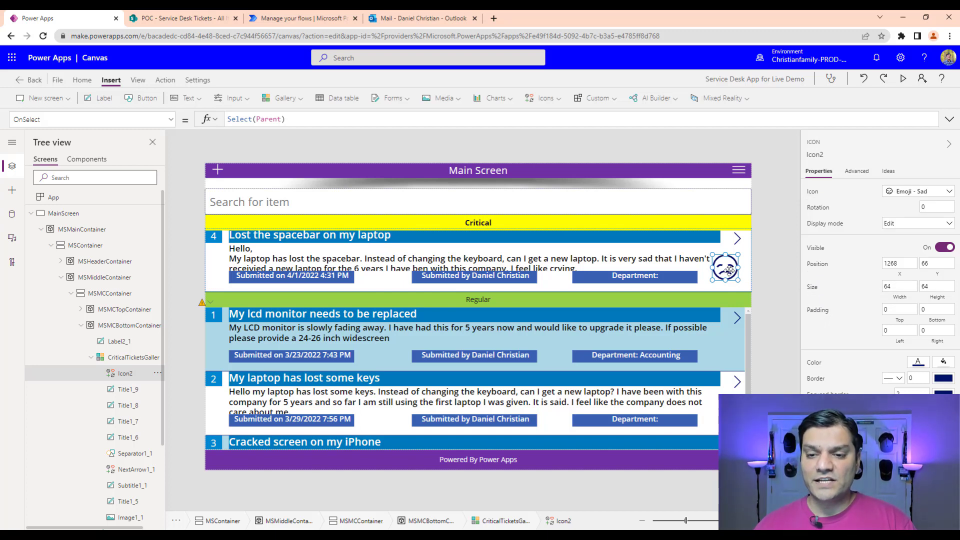
click(91, 358)
click(104, 381)
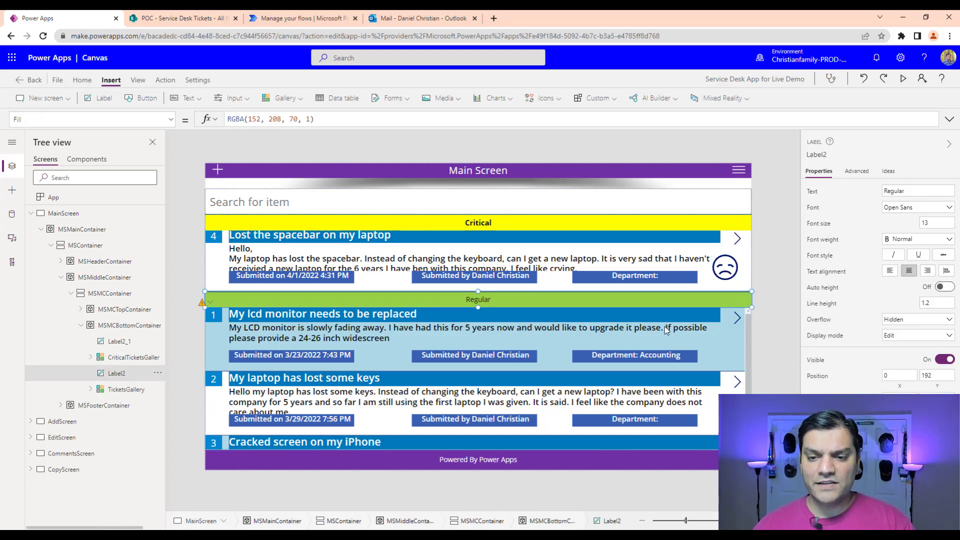
click(703, 333)
key(ctrl+v)
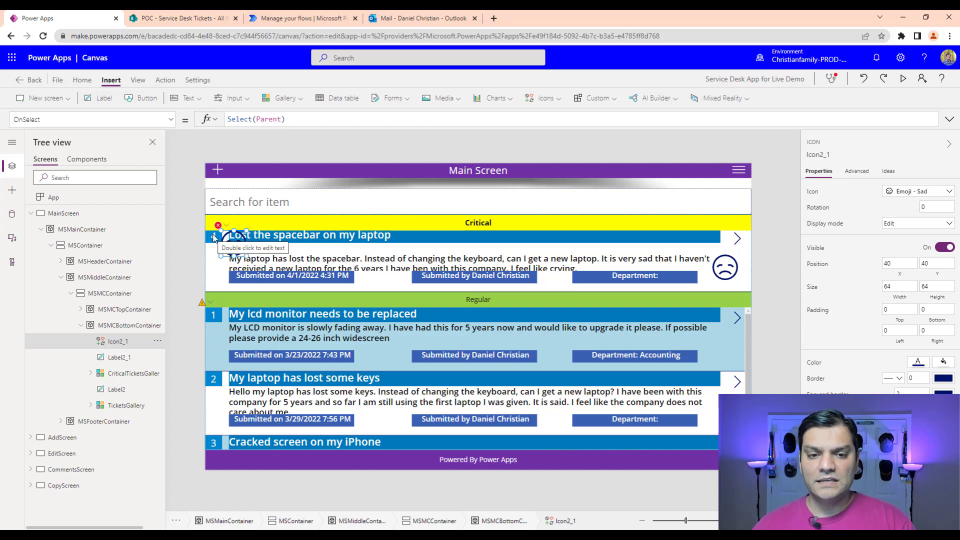
drag(233, 238, 244, 244)
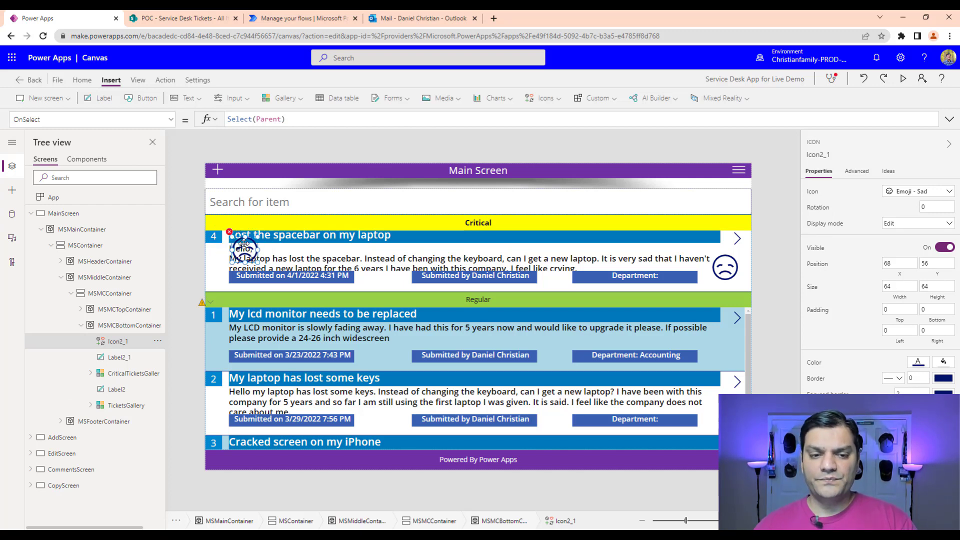
key(Delete)
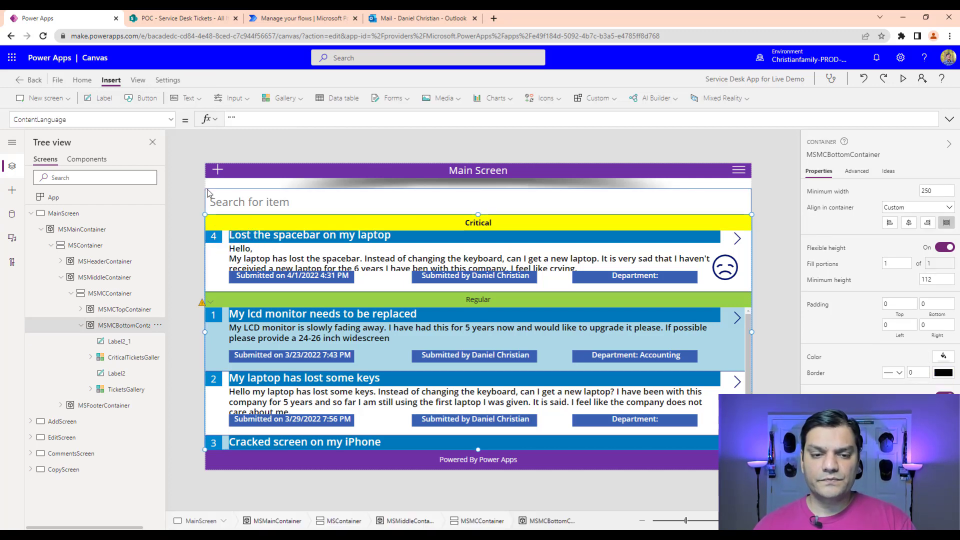
Paste a copy of the sad emoji icon into the Regular tickets gallery, placed below the row arrow at about X 1257, Y 40, about 108 wide
click(86, 392)
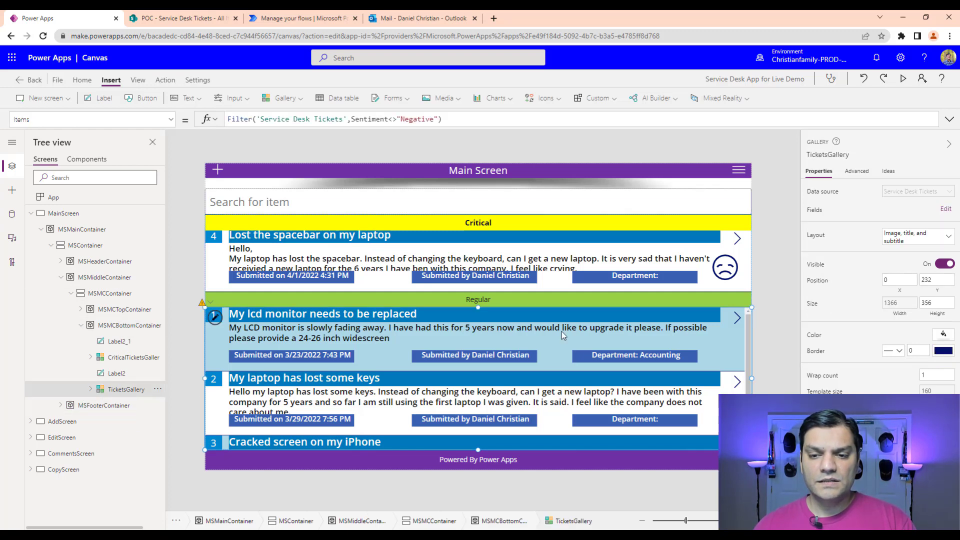
click(591, 321)
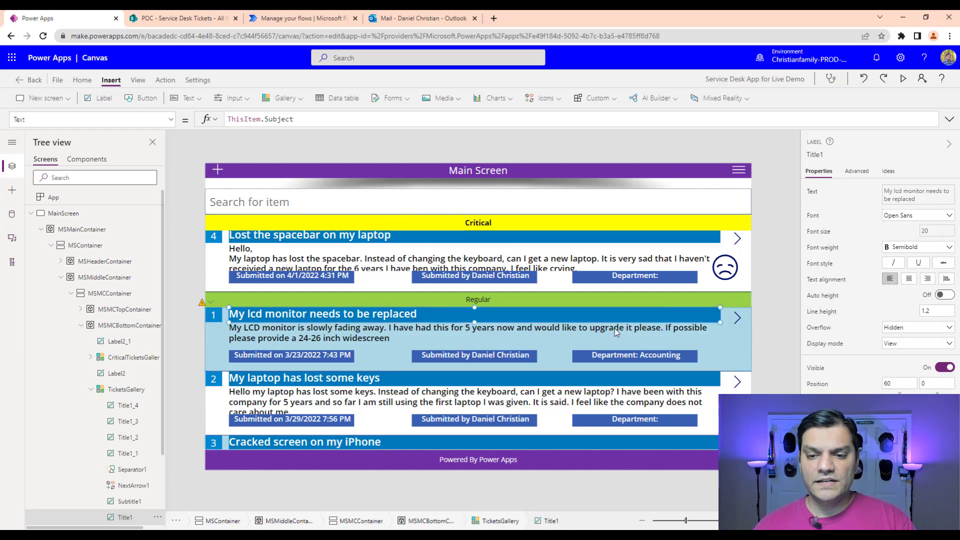
click(127, 409)
key(ctrl+v)
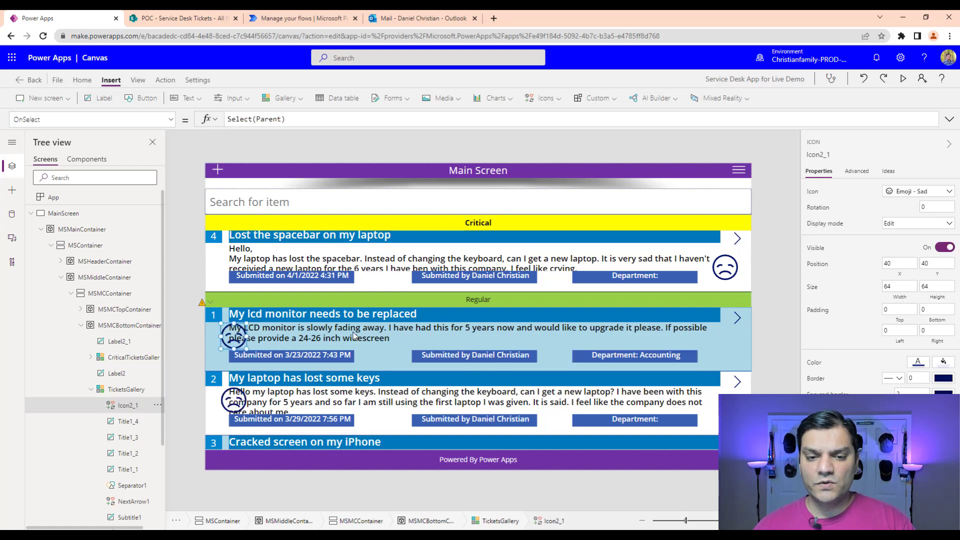
click(232, 339)
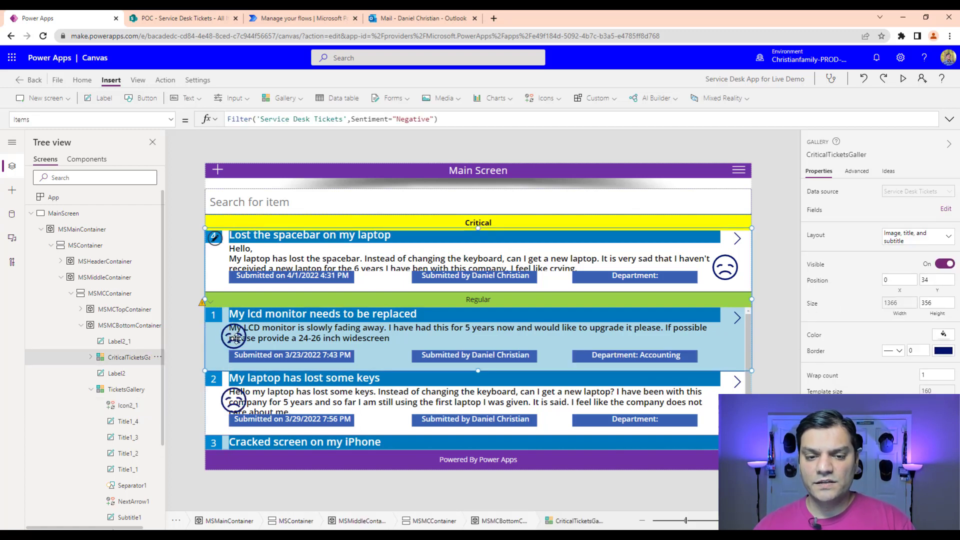
drag(242, 337, 698, 334)
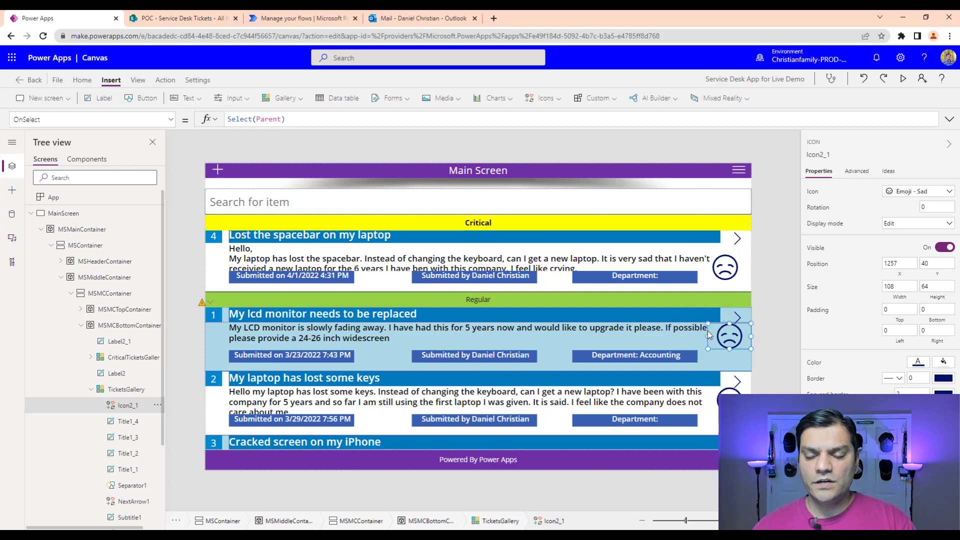
click(783, 310)
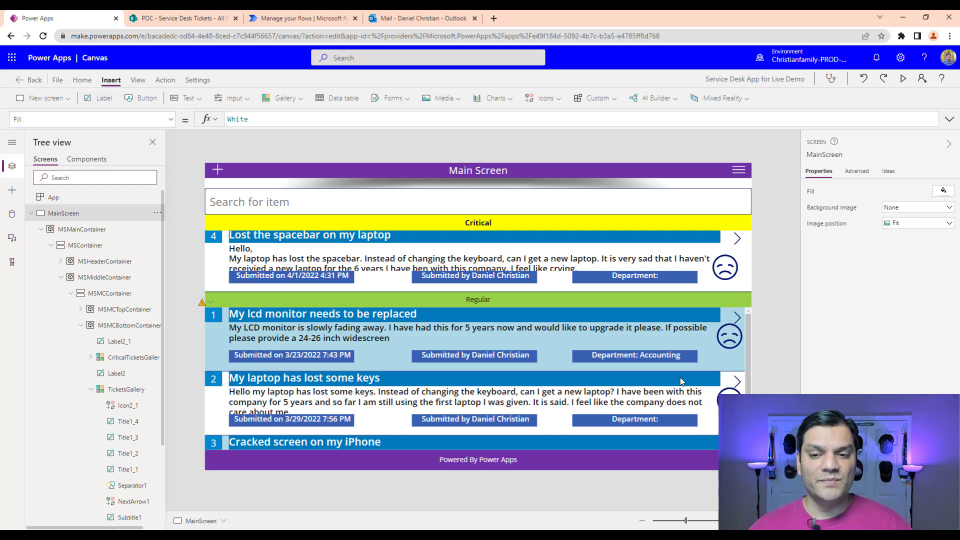
Start an If function in the Color formula of the Critical gallery's sad emoji icon
click(725, 267)
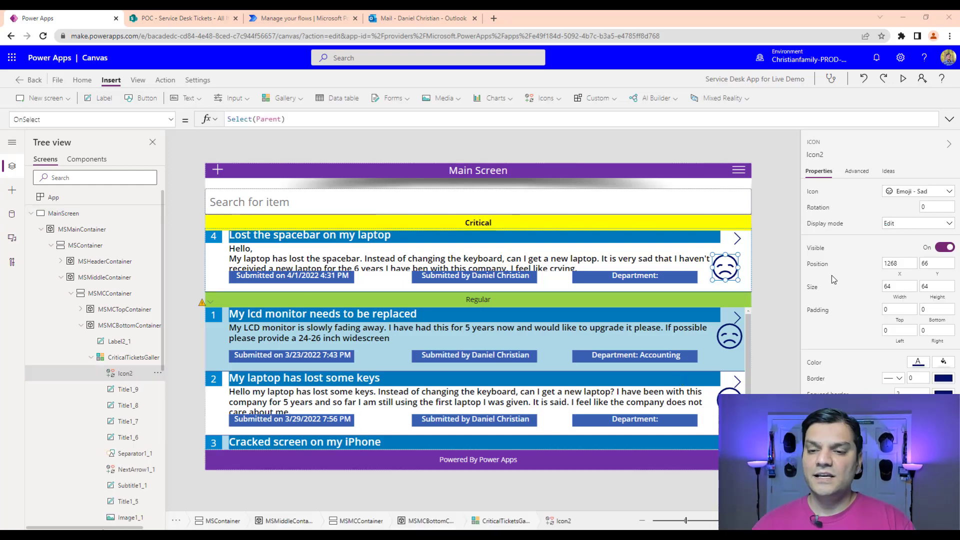
click(755, 299)
click(725, 267)
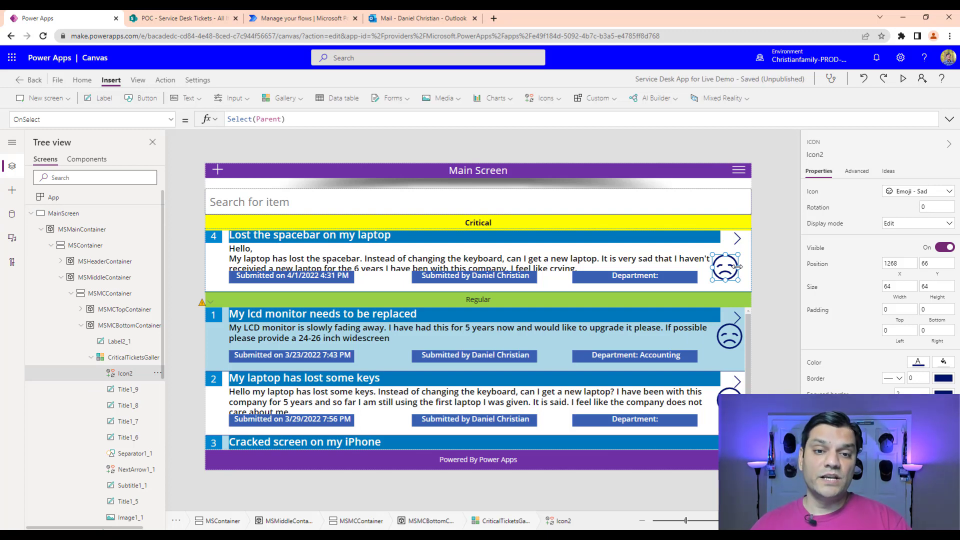
click(83, 81)
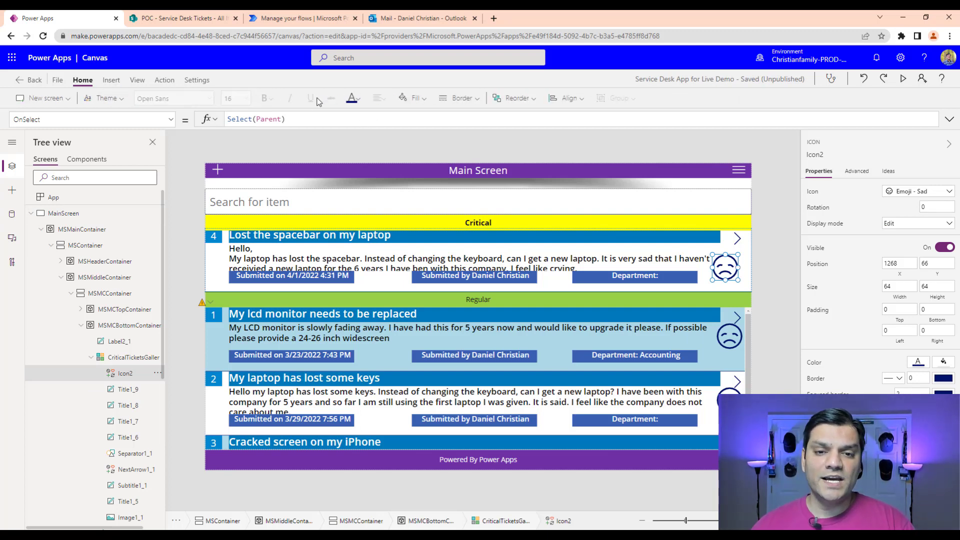
click(352, 99)
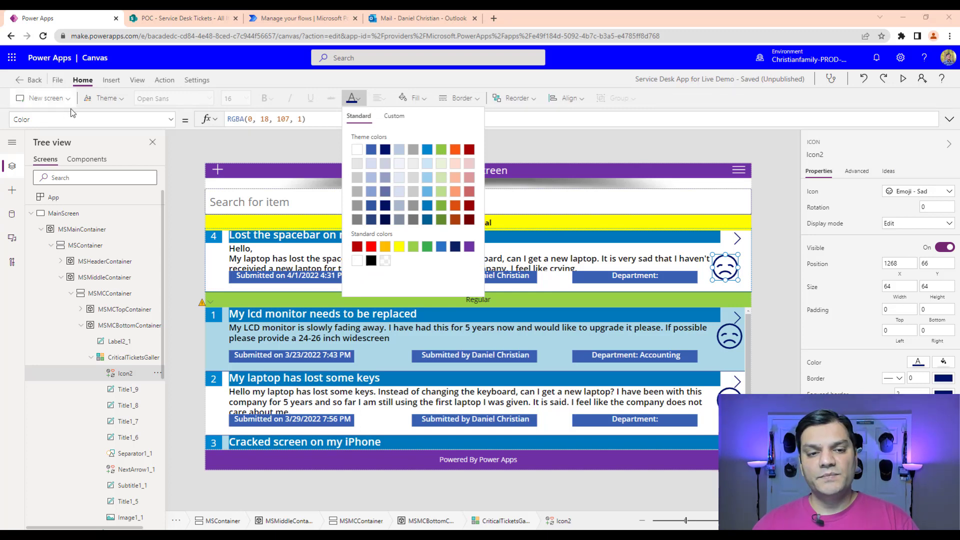
click(524, 117)
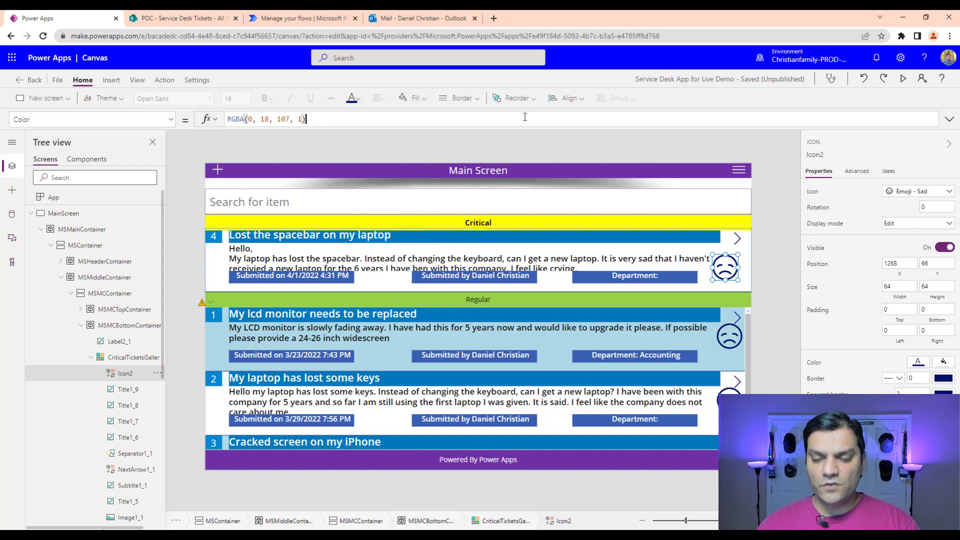
click(950, 118)
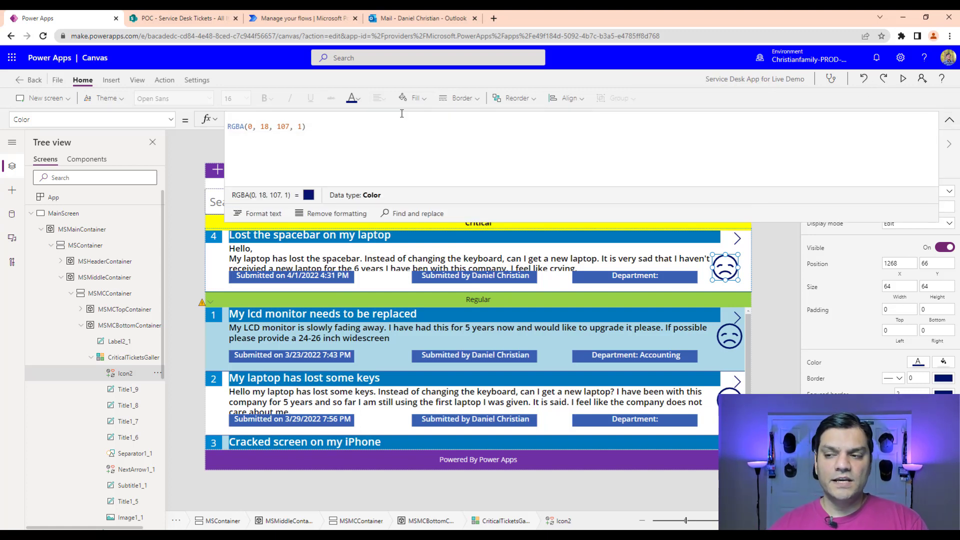
text(if()
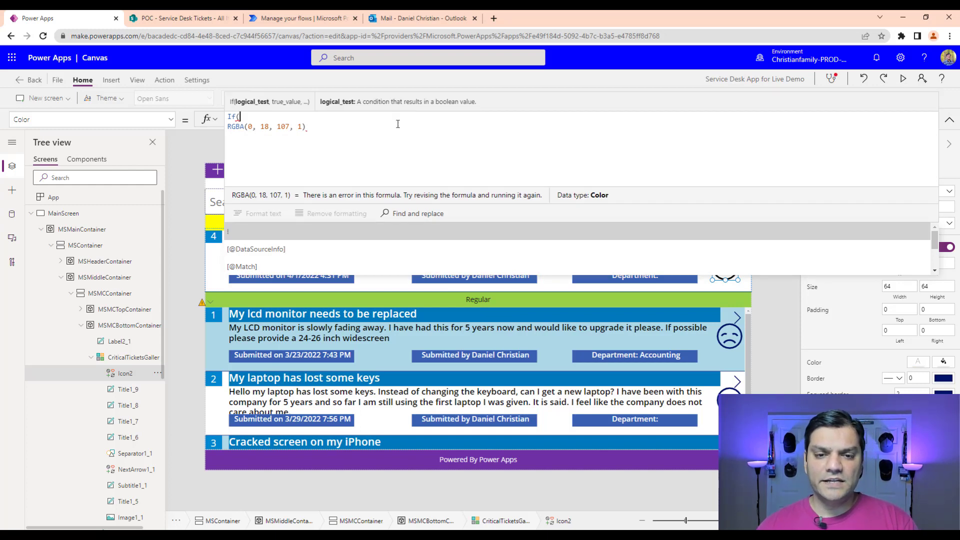
Make the icon's Color formula return Green when ThisItem.Sentiment="Positive"
click(398, 124)
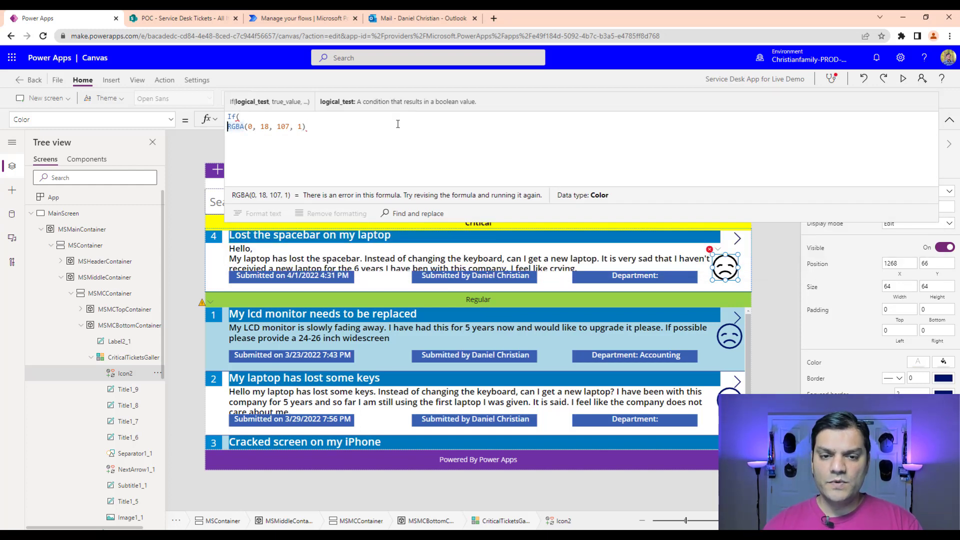
key(Home)
text(This)
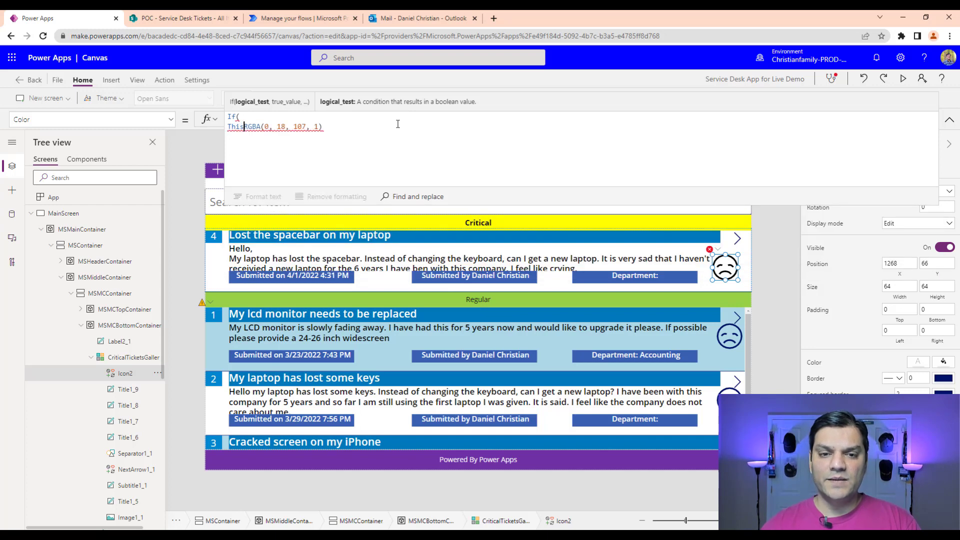
key(BackSpace)
text(,)
key(Left)
key(Left)
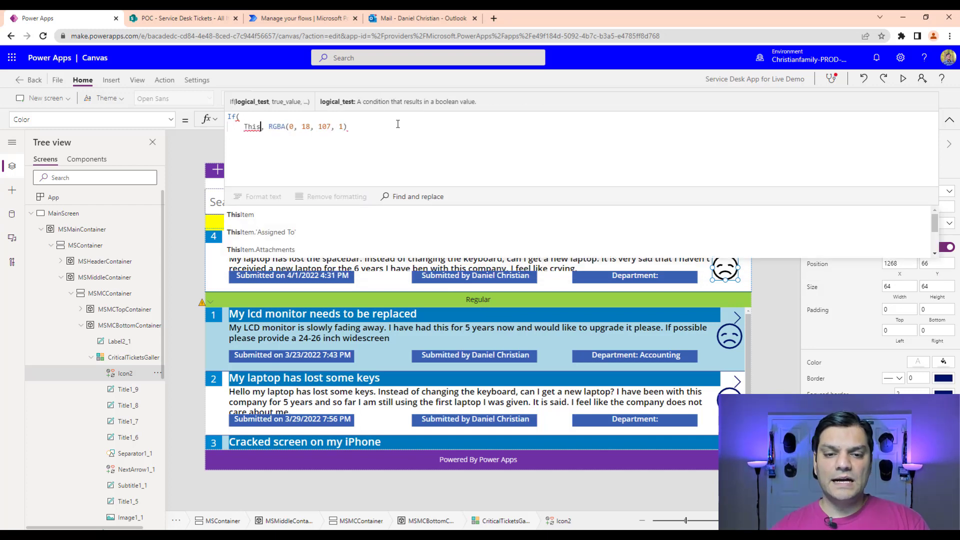
key(Down)
key(Tab)
text(.Sentiment)
key(Down)
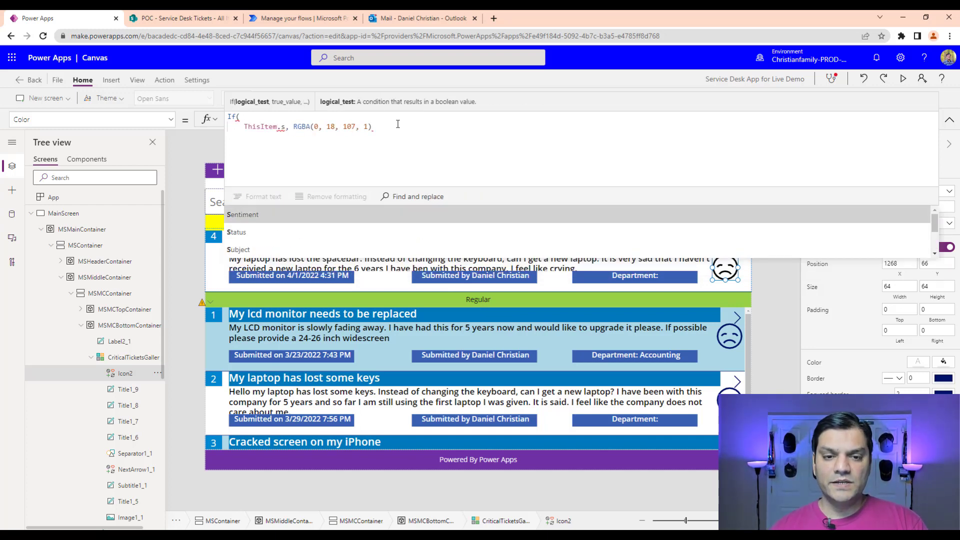
key(Tab)
text(="Pos)
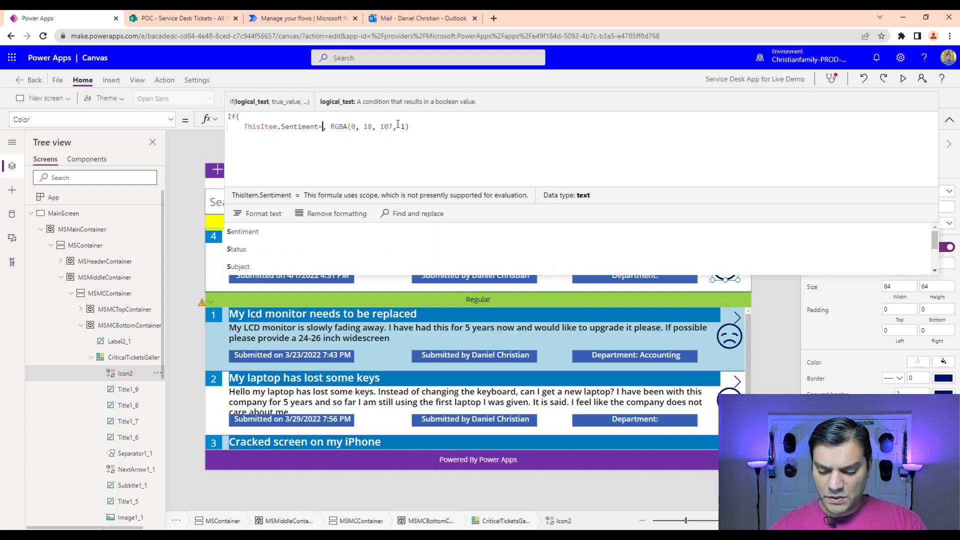
text(itive)
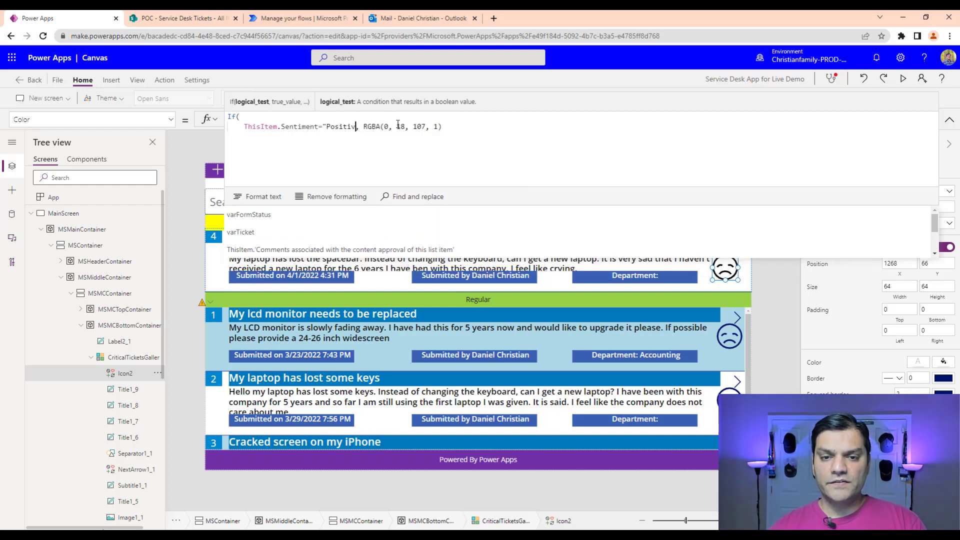
text(",)
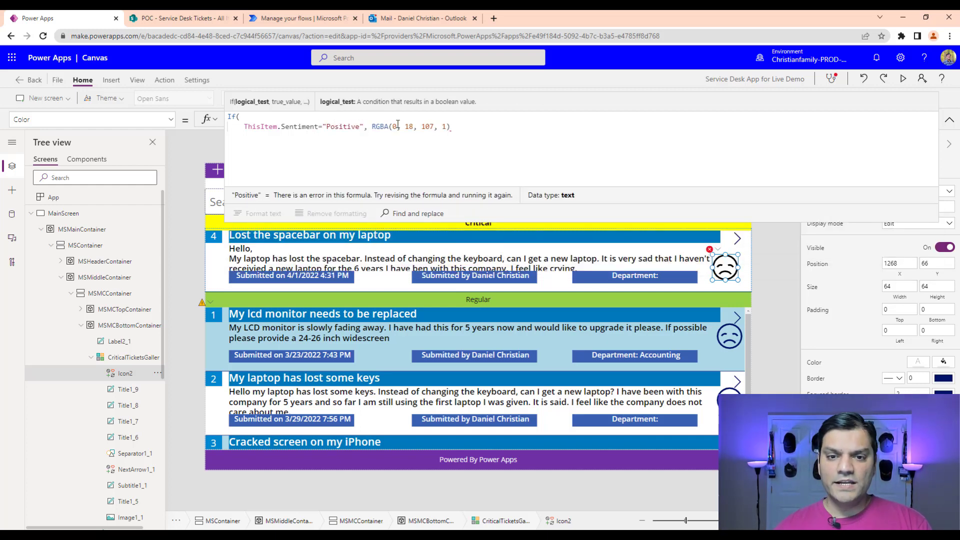
text( Gree )
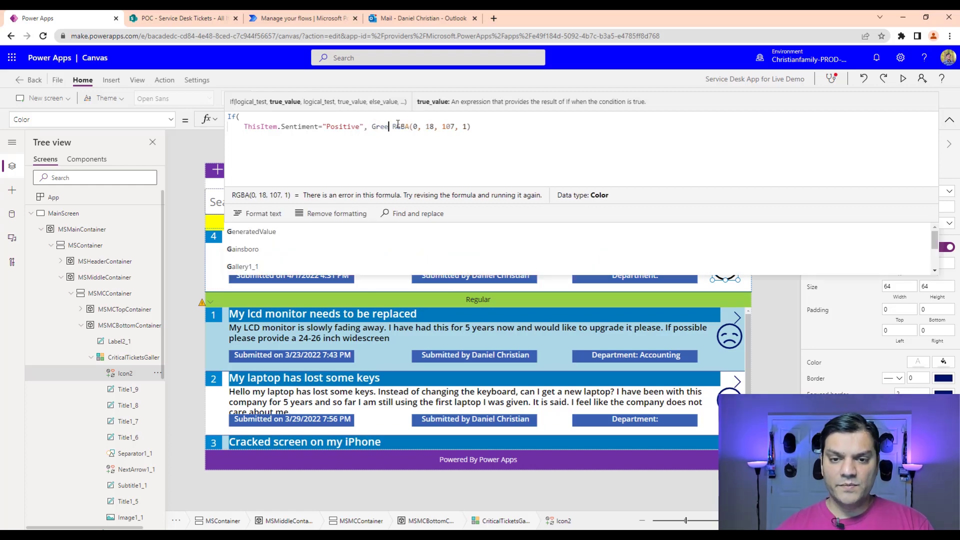
text(n,)
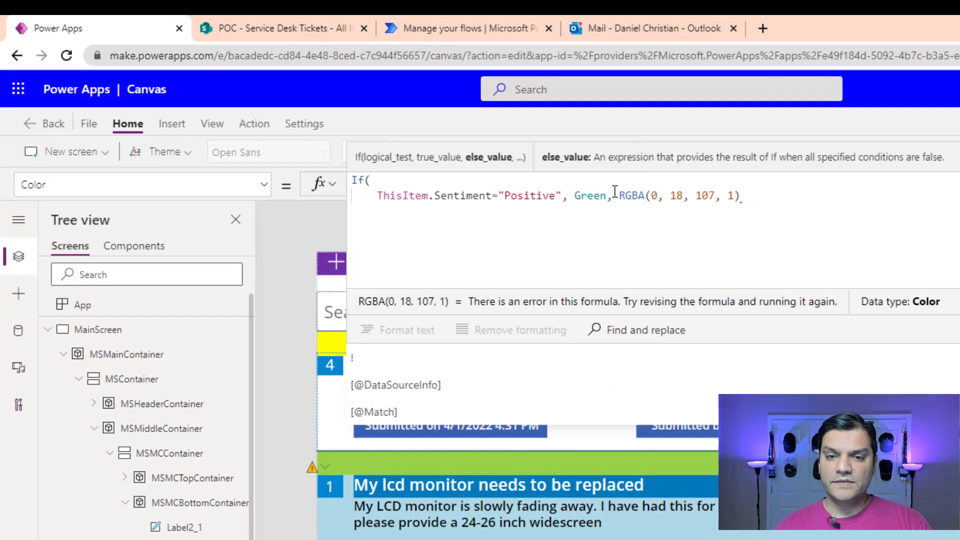
Replace the RGBA fallback in the icon's Color formula with a ThisItem.Sentiment="Negative" condition that returns Red
key(shift+End)
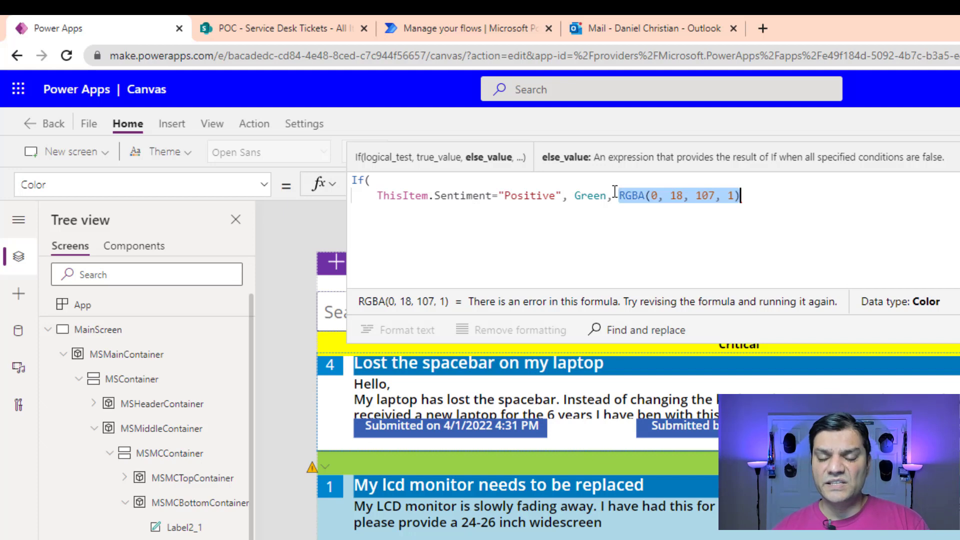
key(Delete)
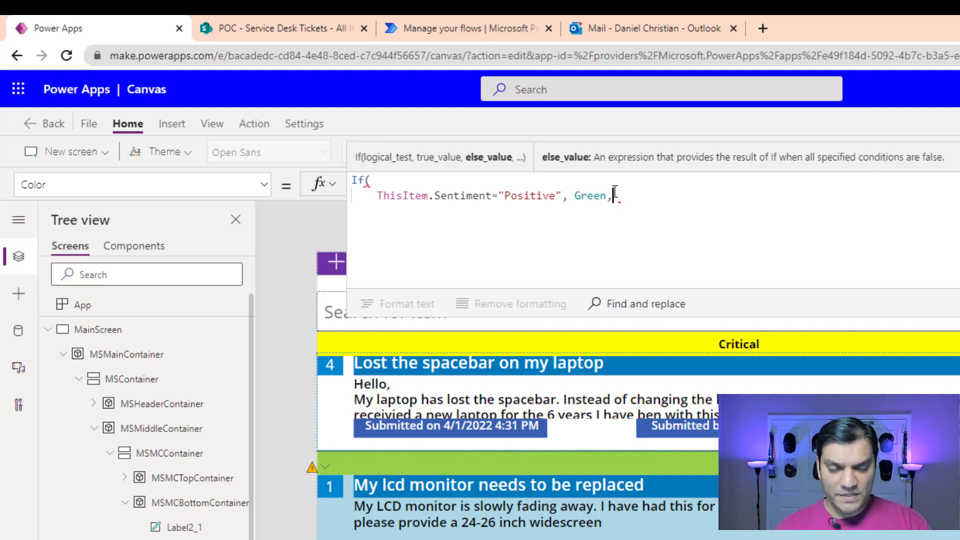
key(shift+Return)
text(ThisItem)
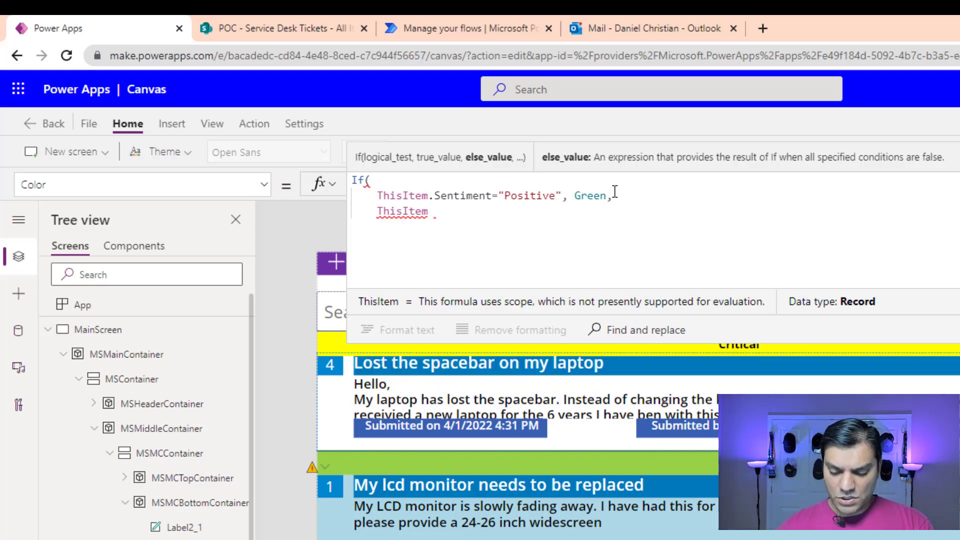
text(.Sentiment)
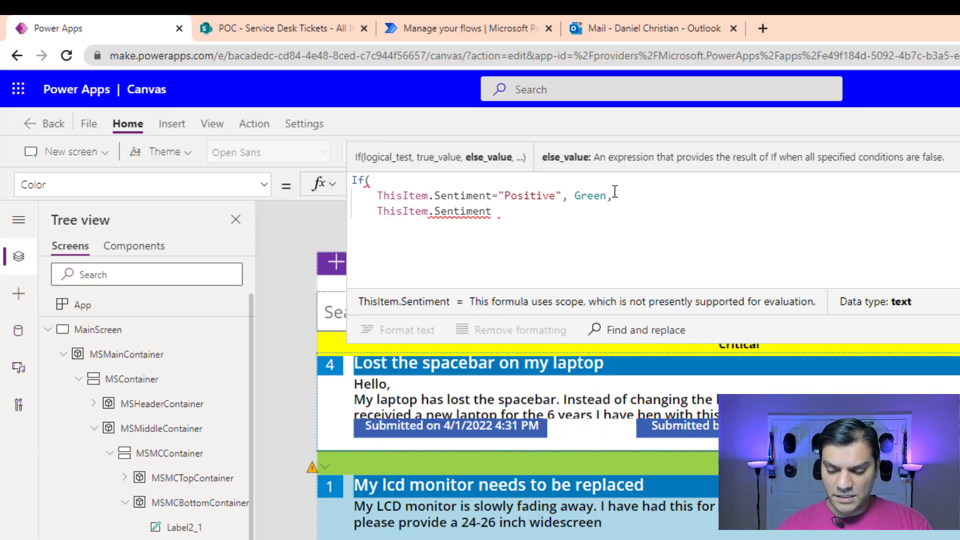
text(="N)
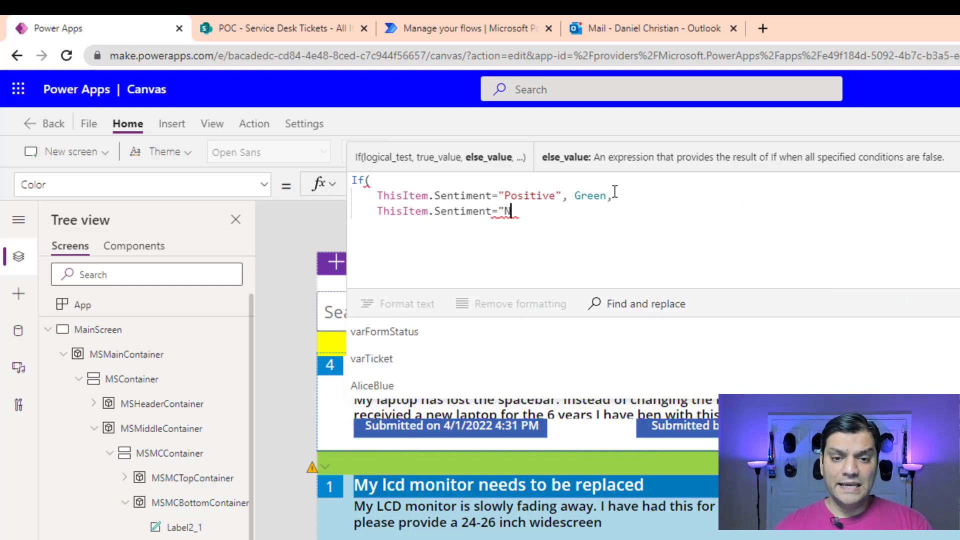
text(egative",)
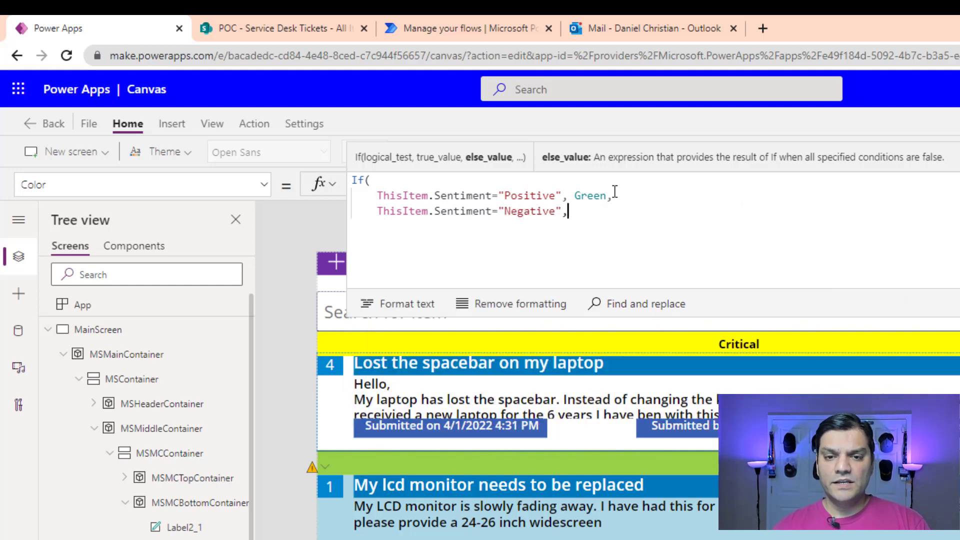
text( Red)
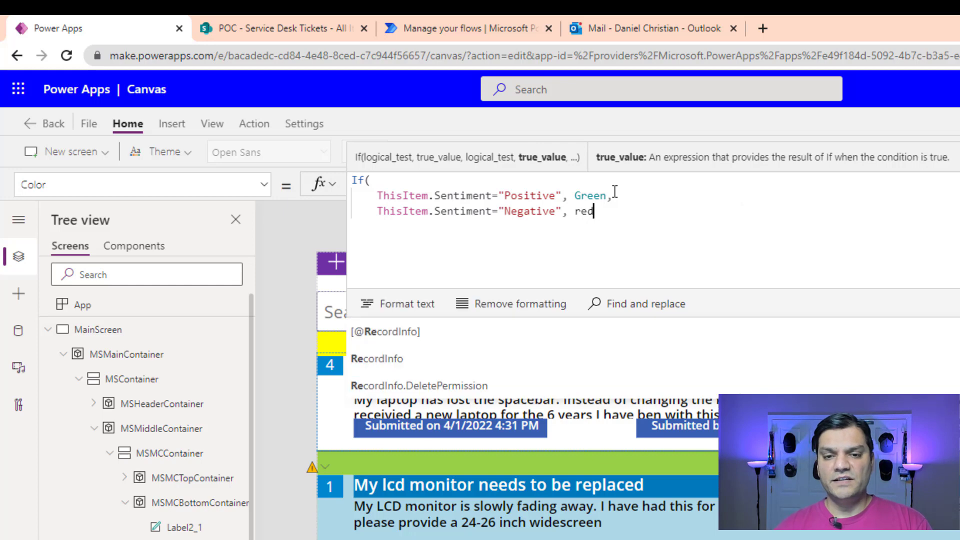
Complete the icon's Color formula with BlueViolet as the fallback colour and collapse the expanded formula editor
text(, blu)
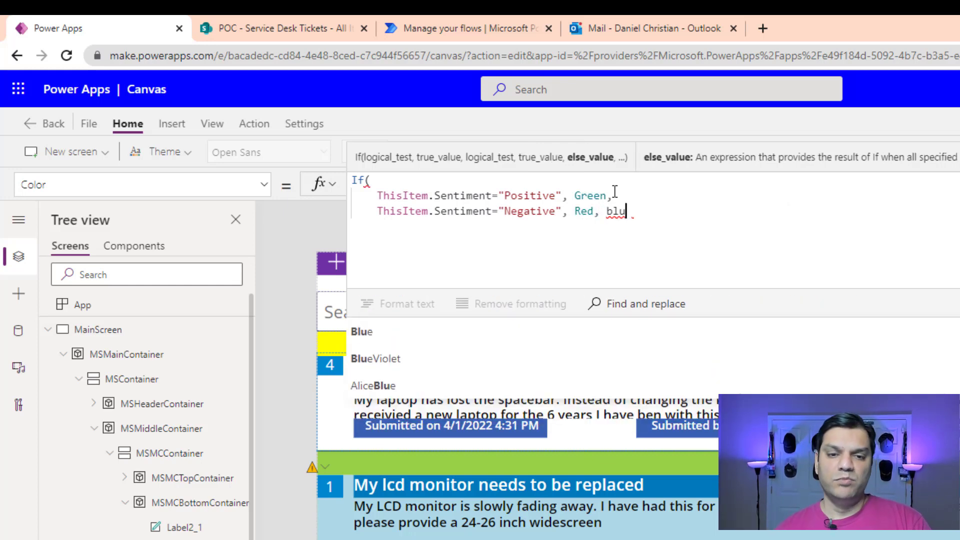
key(Down)
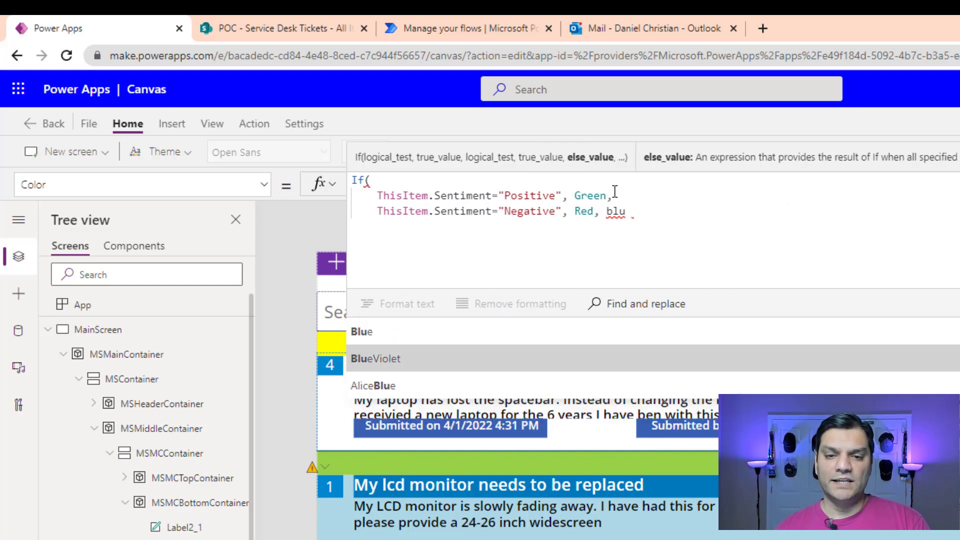
key(Tab)
text())
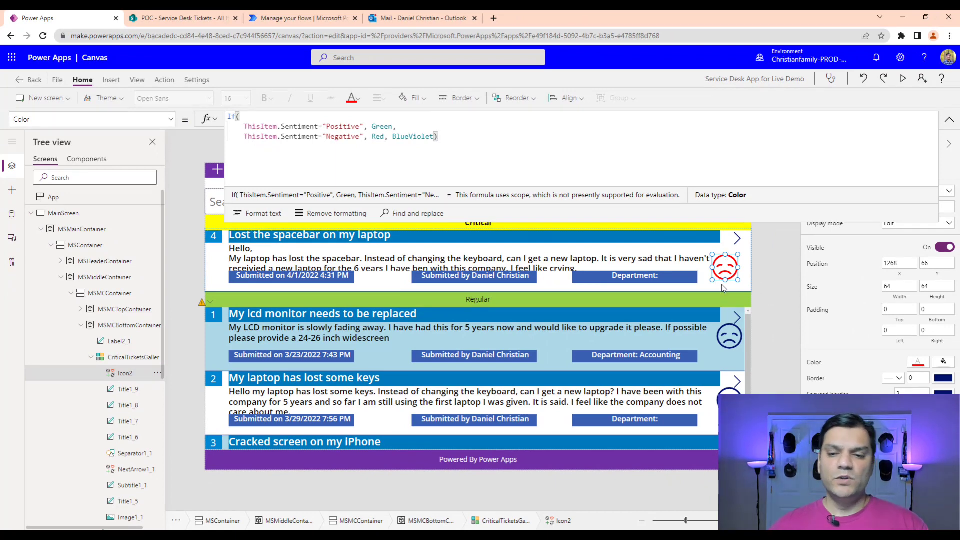
click(790, 302)
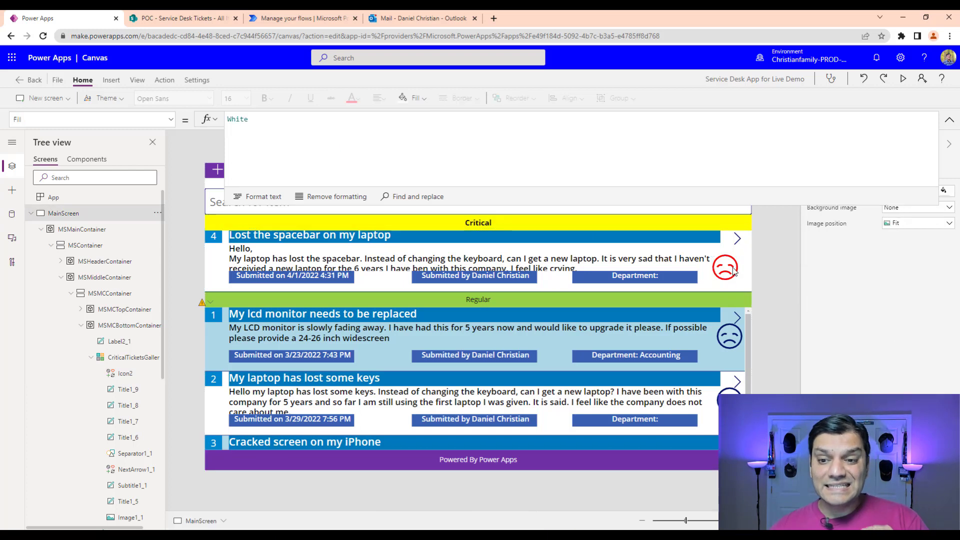
click(734, 271)
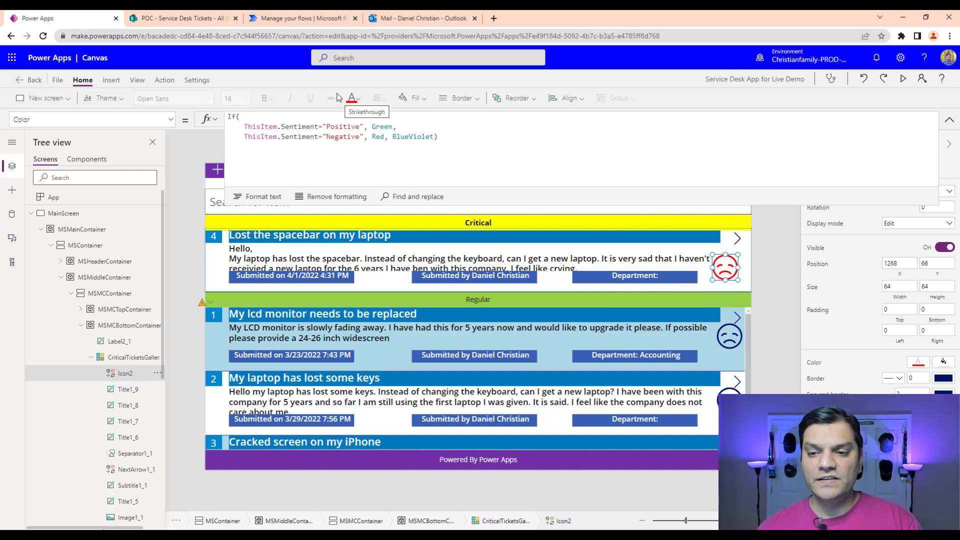
click(950, 120)
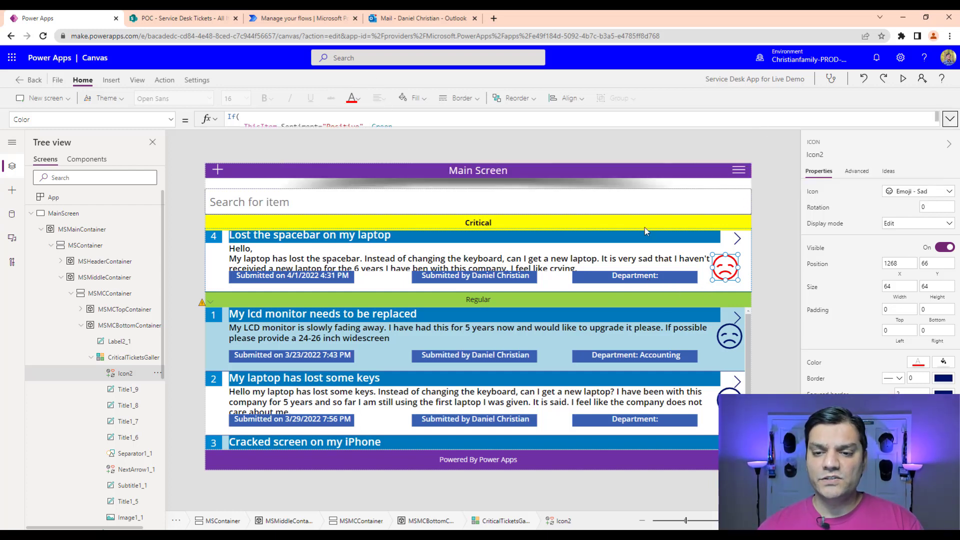
Insert a text label into the Critical gallery and place it on the ticket's title bar at about X 1118, Y 12
click(645, 242)
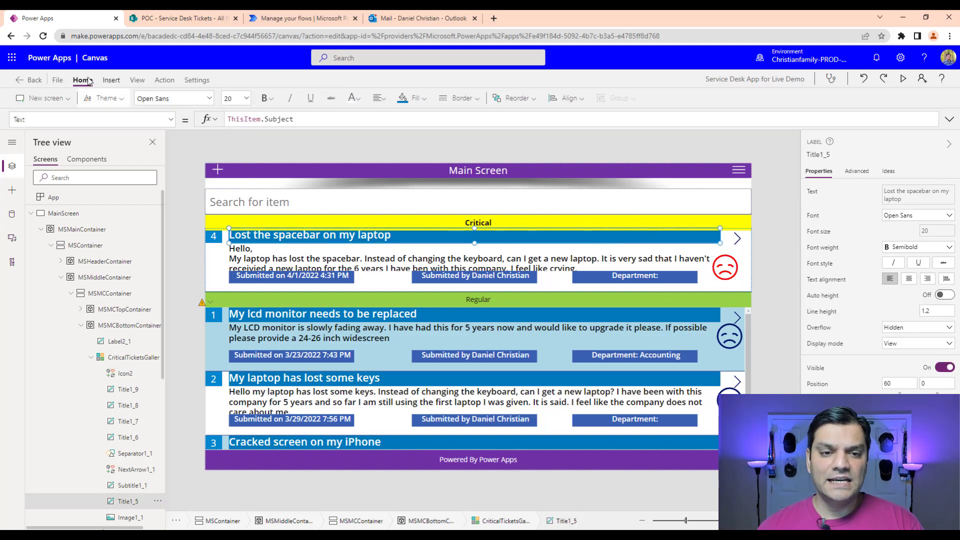
click(112, 80)
click(100, 98)
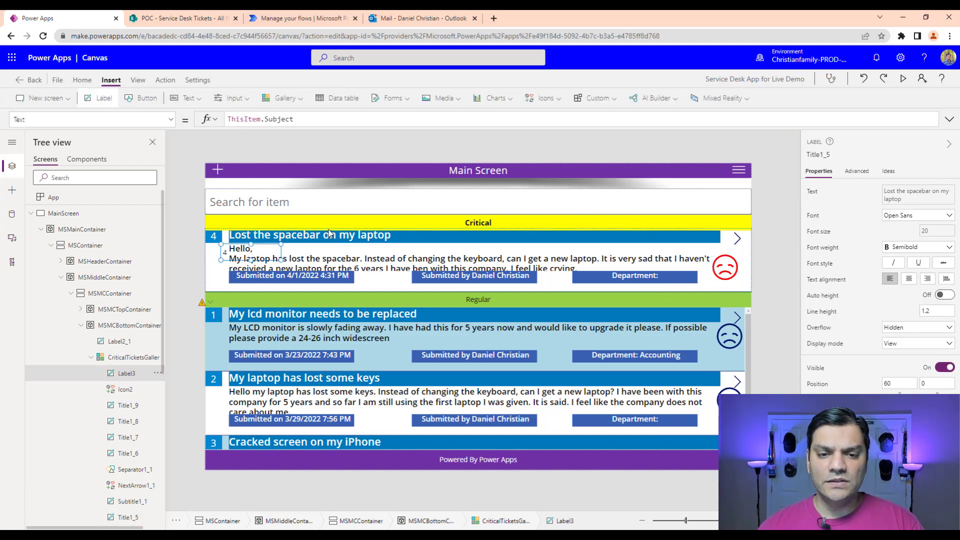
drag(278, 247, 683, 243)
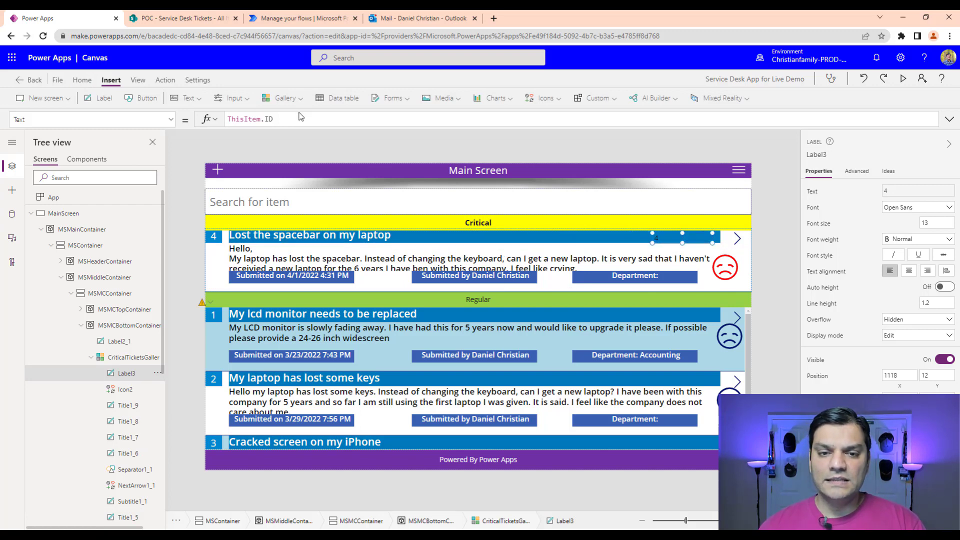
Set the new label's Text to ThisItem.Status.Value and move it to about X 999, Y 13
key(BackSpace)
key(BackSpace)
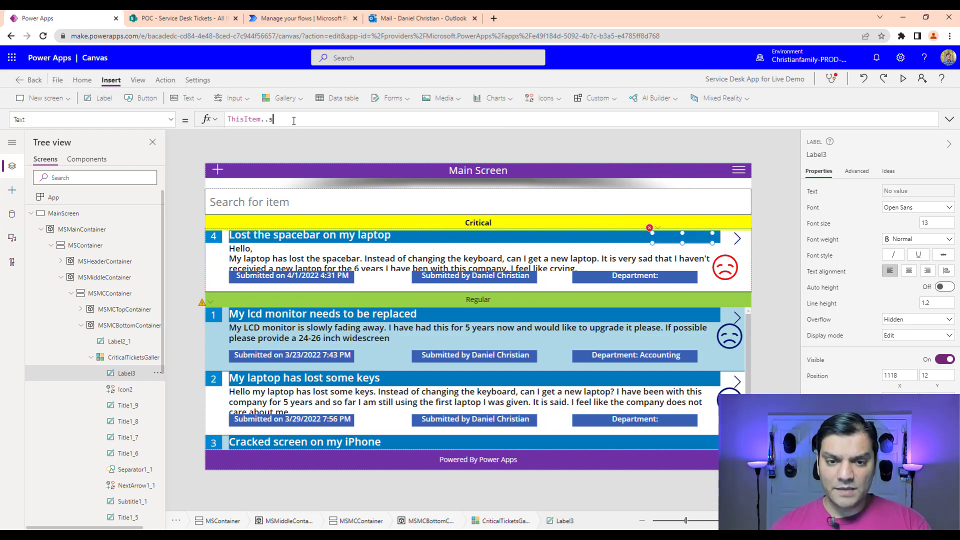
text(.s)
key(BackSpace)
key(BackSpace)
text(sI)
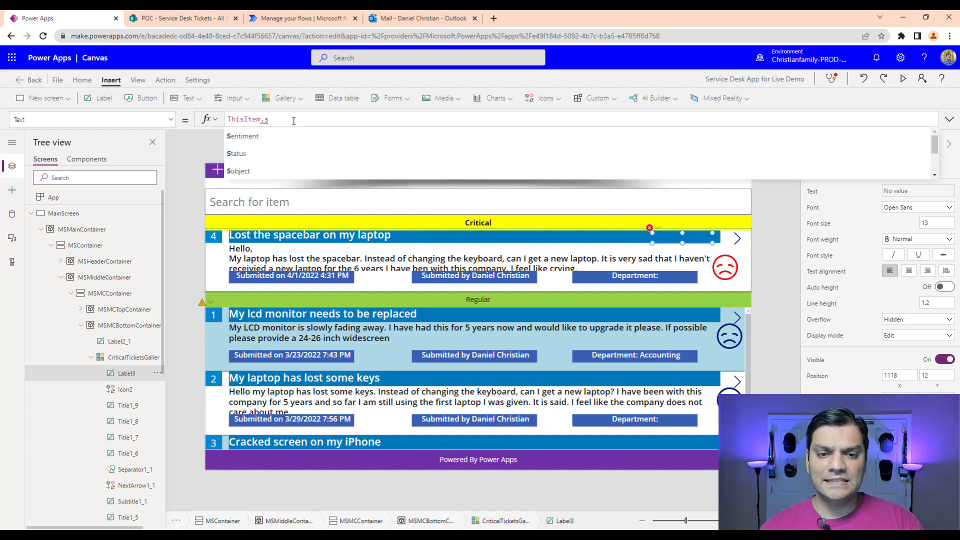
text(t)
key(Tab)
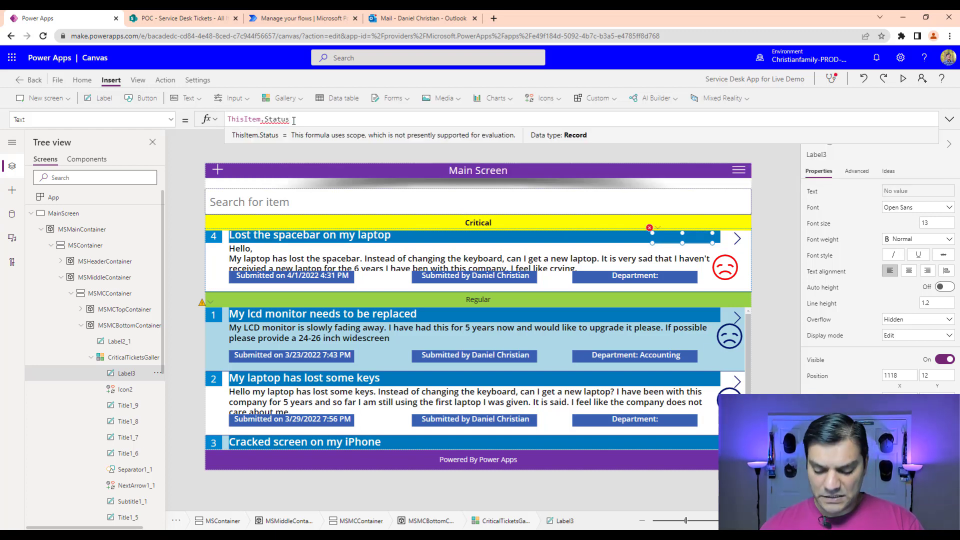
text(.Value)
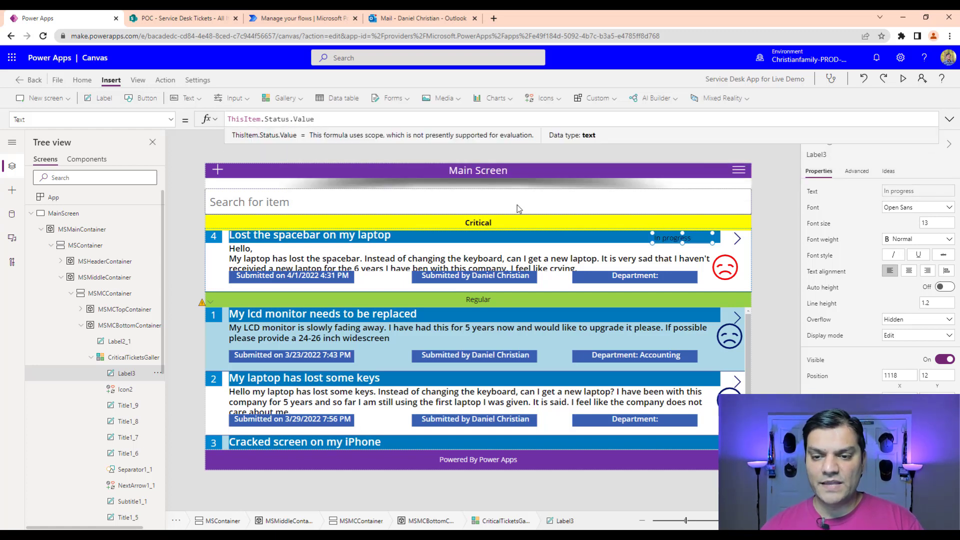
drag(660, 239, 616, 241)
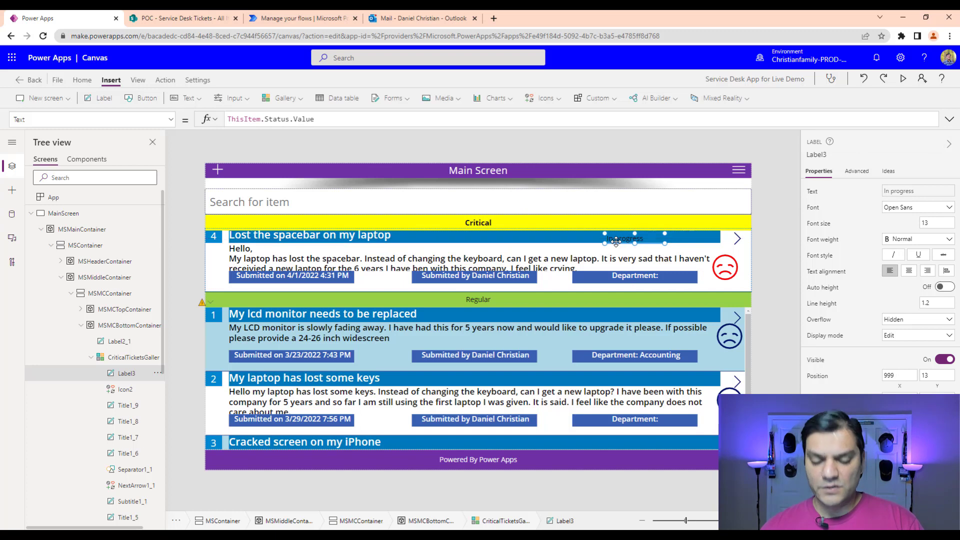
Paste a copy of the status label at about X 1149, Y 13 and set its Text to ThisItem.Priority.Value
key(ctrl+v)
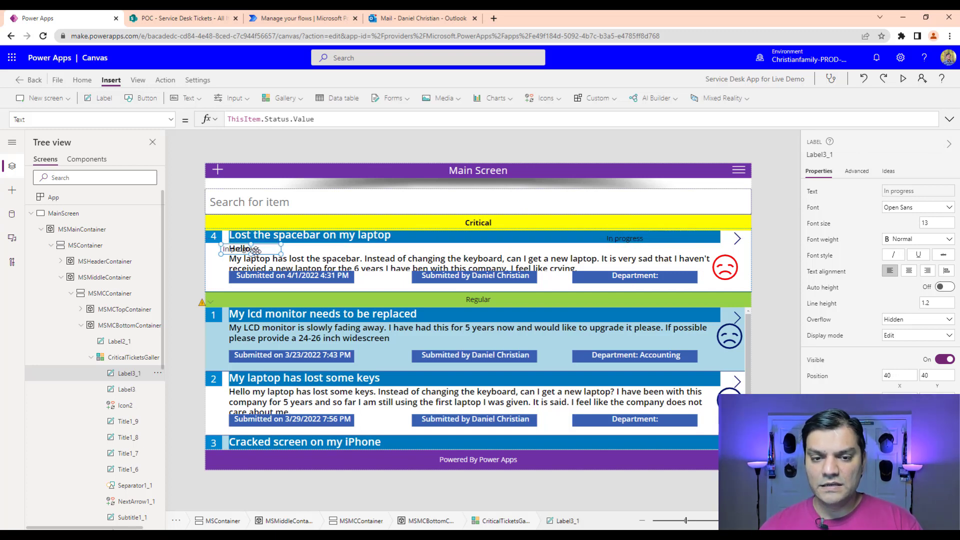
drag(256, 250, 699, 241)
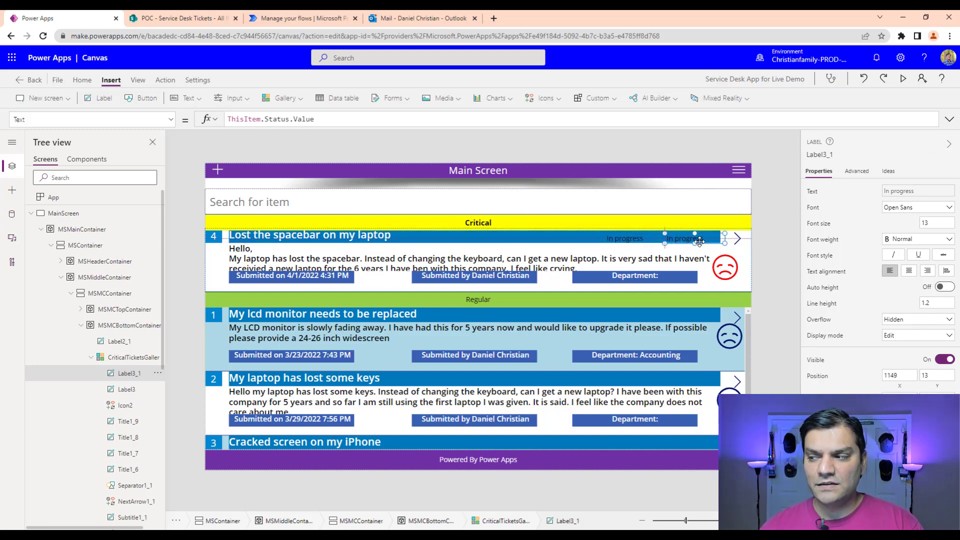
click(345, 120)
key(BackSpace)
key(BackSpace)
key(BackSpace)
key(BackSpace)
key(BackSpace)
key(BackSpace)
key(BackSpace)
key(BackSpace)
key(BackSpace)
key(BackSpace)
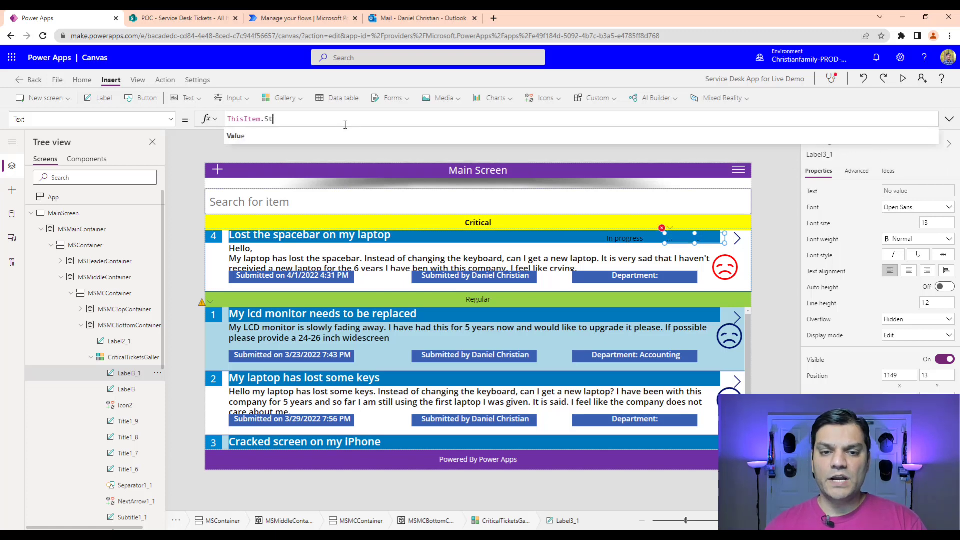
key(BackSpace)
key(BackSpace)
text(priority.)
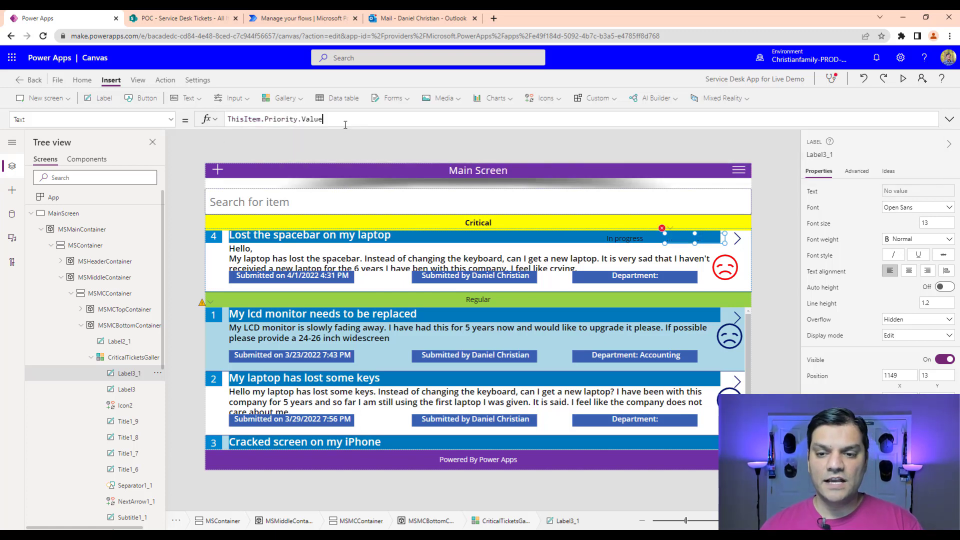
key(Tab)
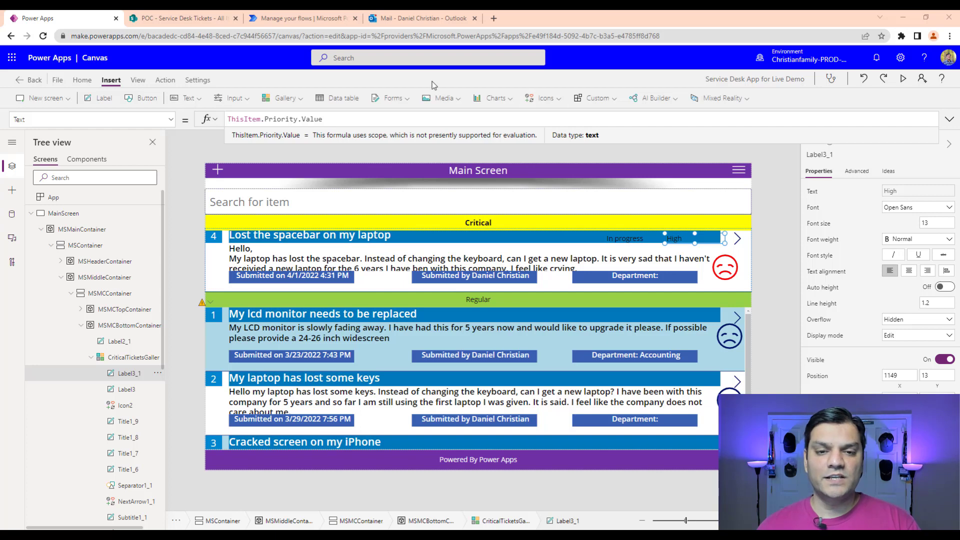
Copy the entire sentiment If formula from the Critical gallery sad emoji icon's Color property
click(720, 272)
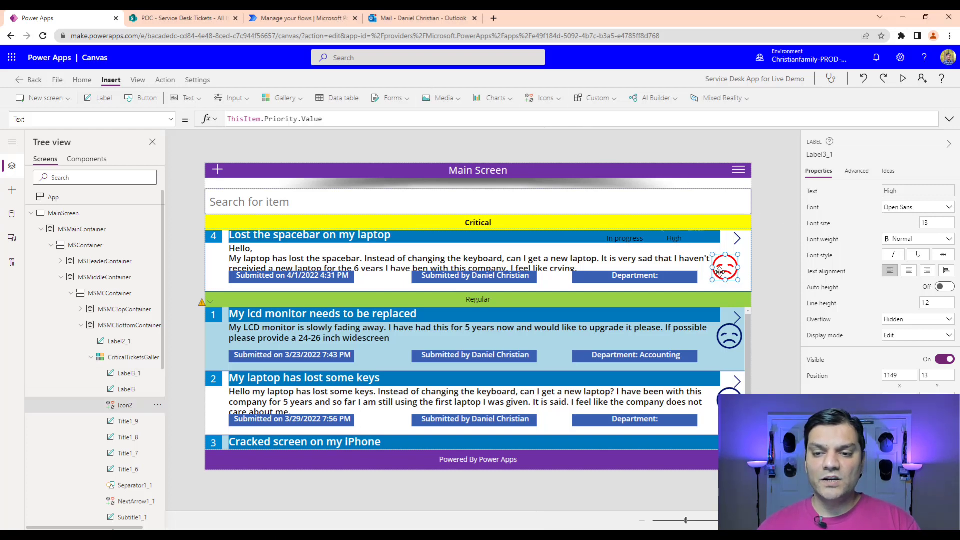
click(946, 119)
drag(469, 141, 228, 114)
key(ctrl+c)
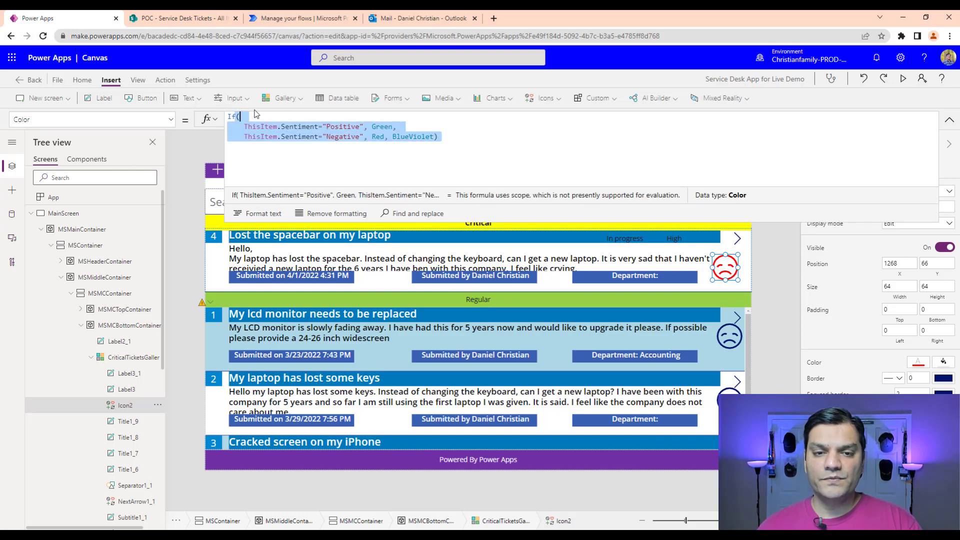
Replace the priority label's text Color value with the copied sentiment If formula
click(678, 239)
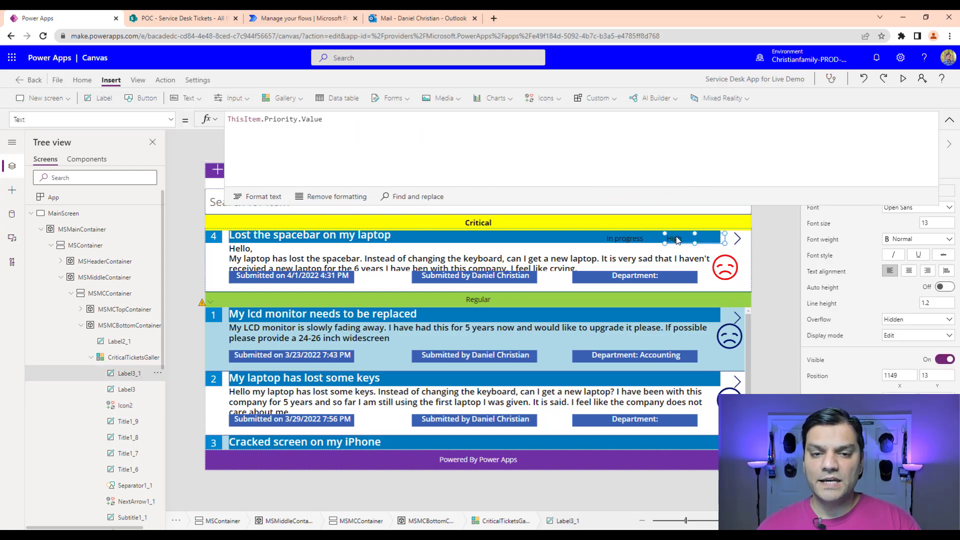
click(94, 82)
click(353, 98)
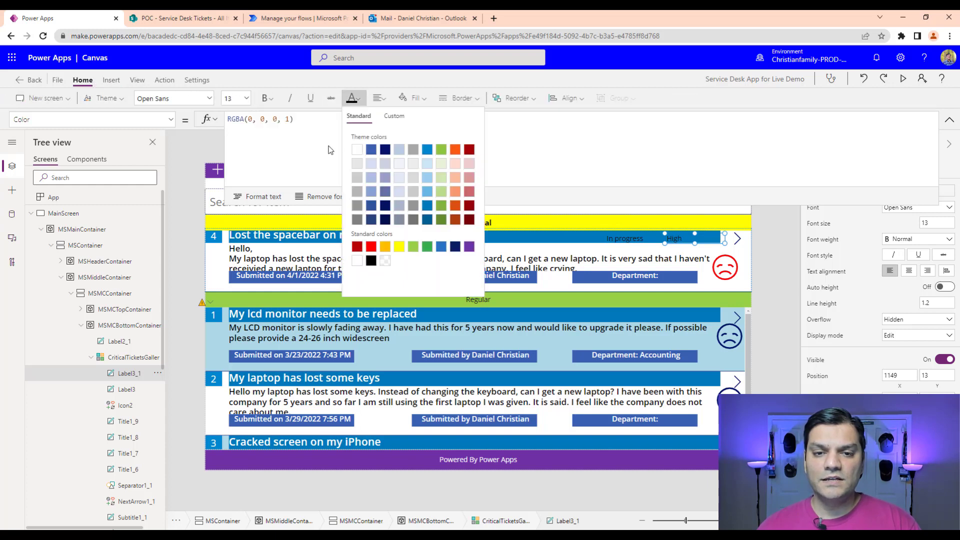
click(326, 139)
key(ctrl+a)
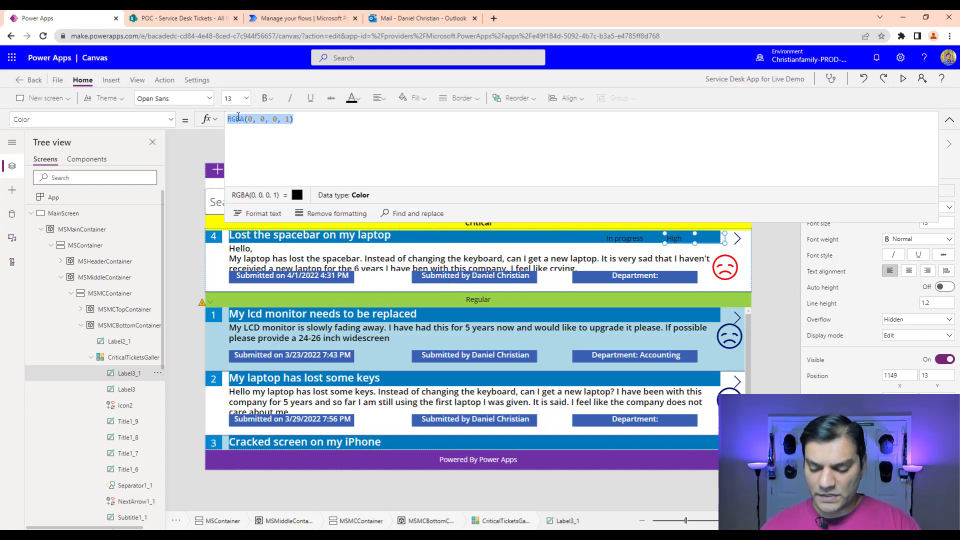
key(BackSpace)
key(ctrl+v)
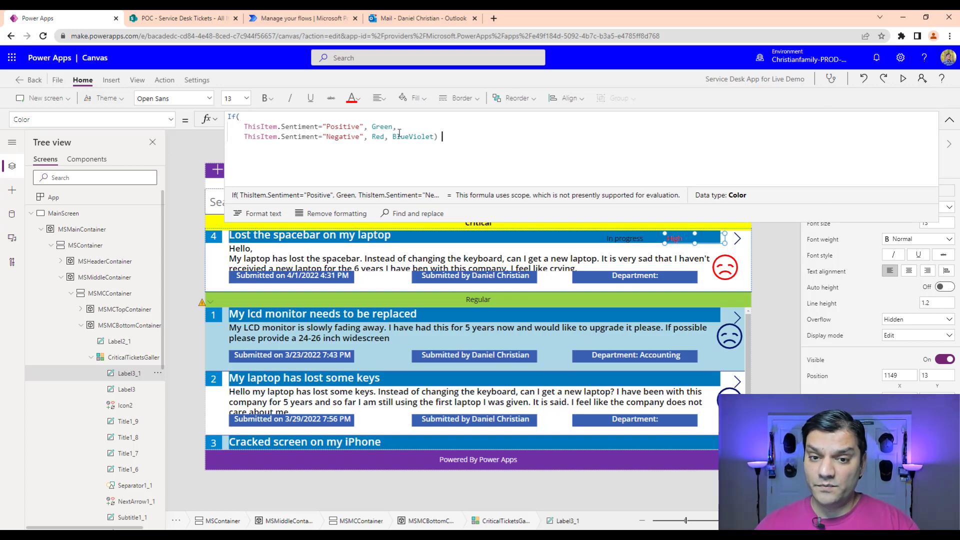
Apply the copied sentiment If formula to the priority label's Fill and set its text colour to dark blue, RGBA(0, 18, 107, 1)
click(411, 98)
click(411, 98)
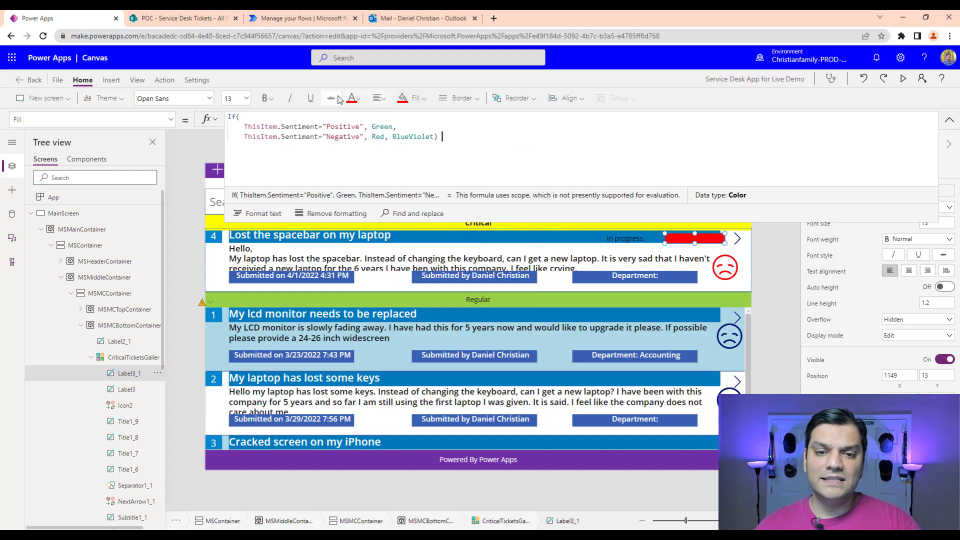
click(354, 98)
click(314, 162)
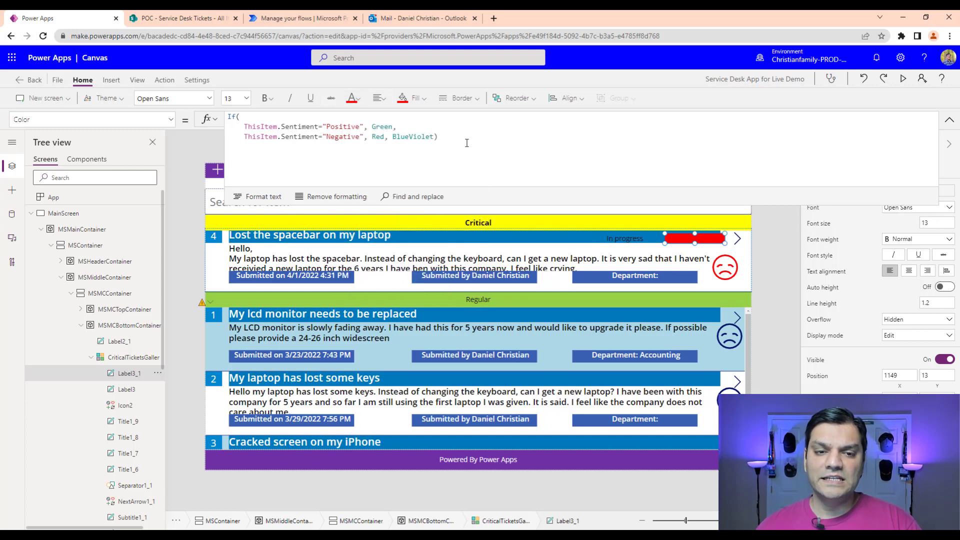
click(354, 99)
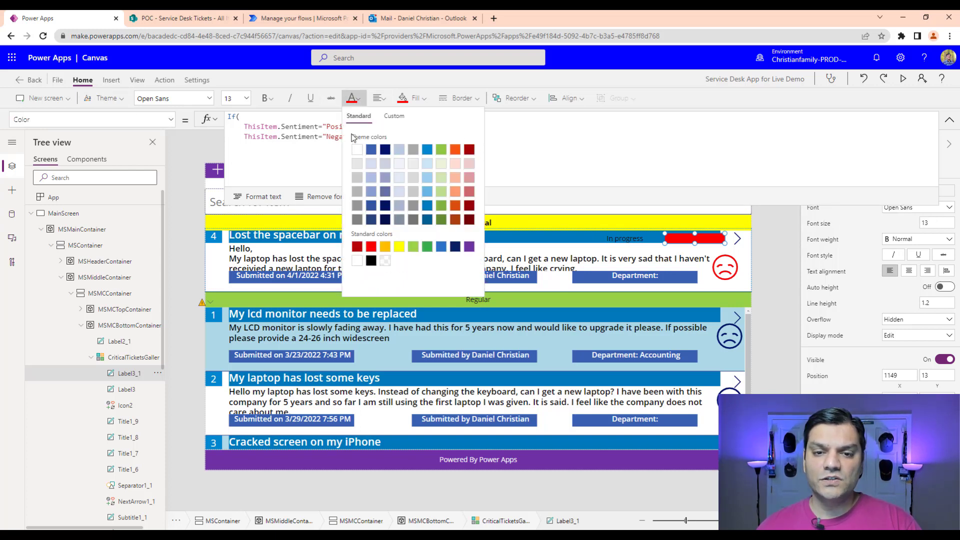
click(384, 150)
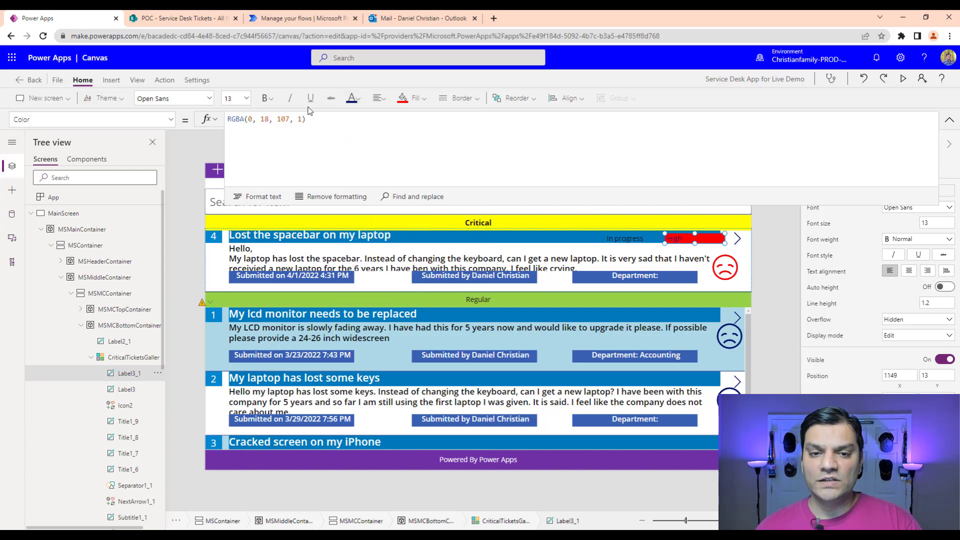
Format the priority label's text as bold, centred and size 14, and deselect the label
click(268, 99)
click(276, 120)
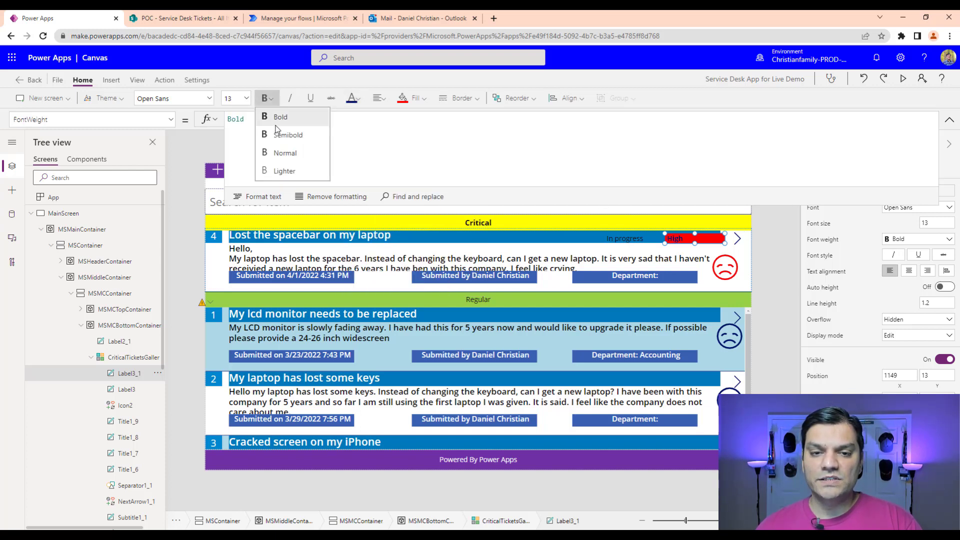
click(378, 98)
click(396, 135)
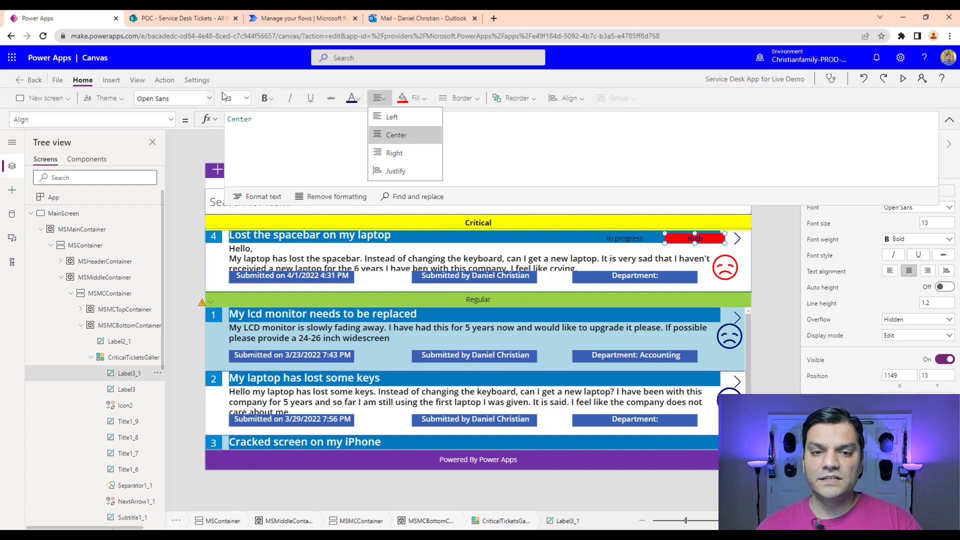
click(246, 98)
click(232, 179)
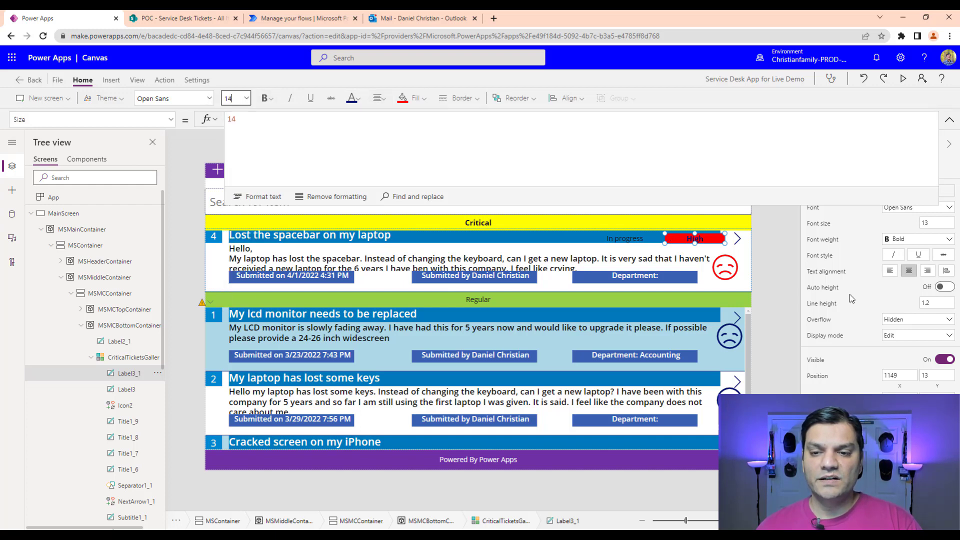
click(799, 260)
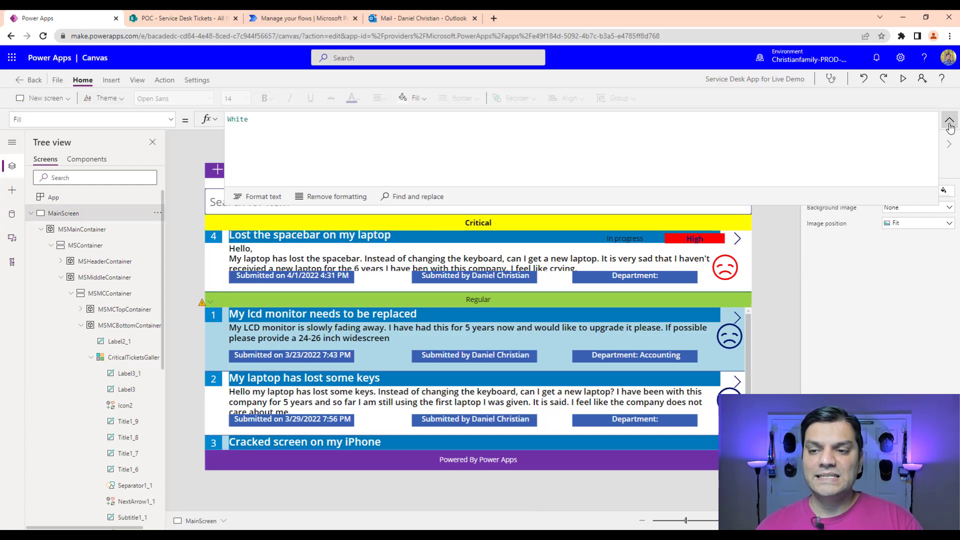